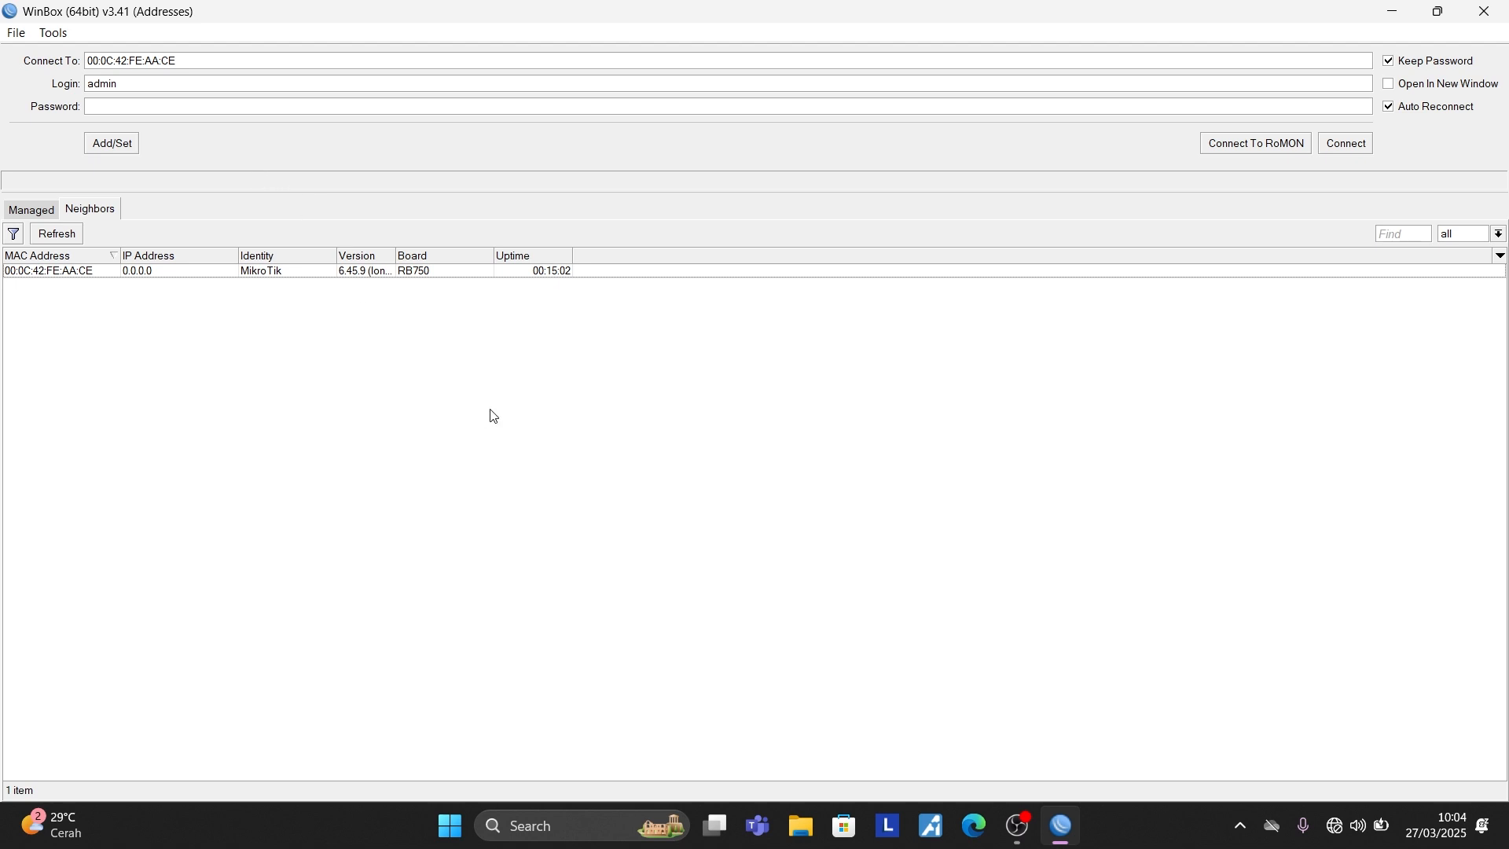
# Step: Open the Internet Protocol Version 4 (TCP/IPv4) properties of the Ethernet adapter through the Windows Control Panel network settings
pyautogui.click(521, 822)
pyautogui.click(577, 168)
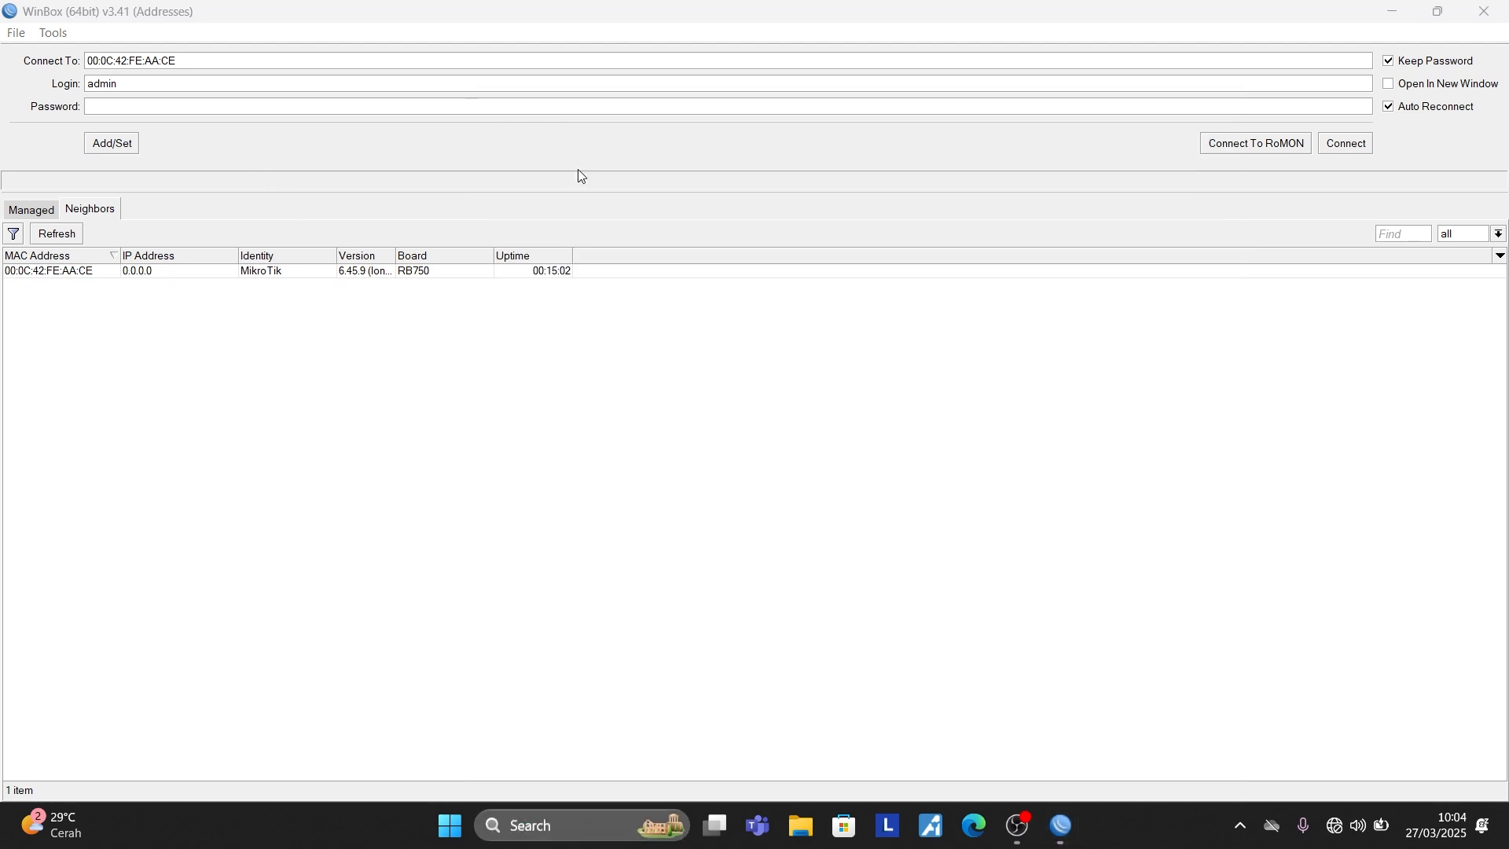
pyautogui.click(556, 425)
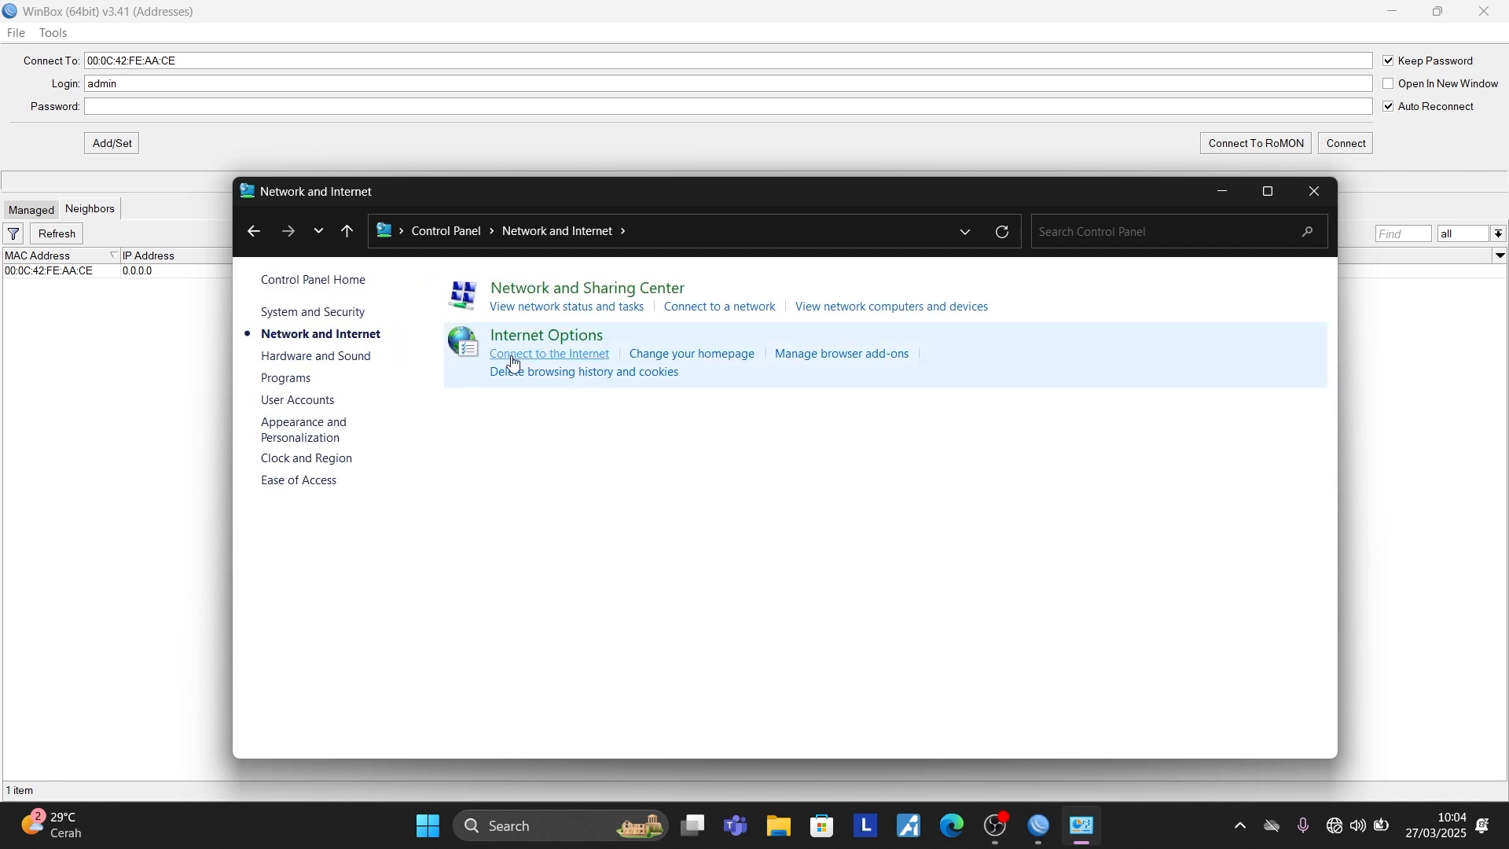
pyautogui.click(517, 301)
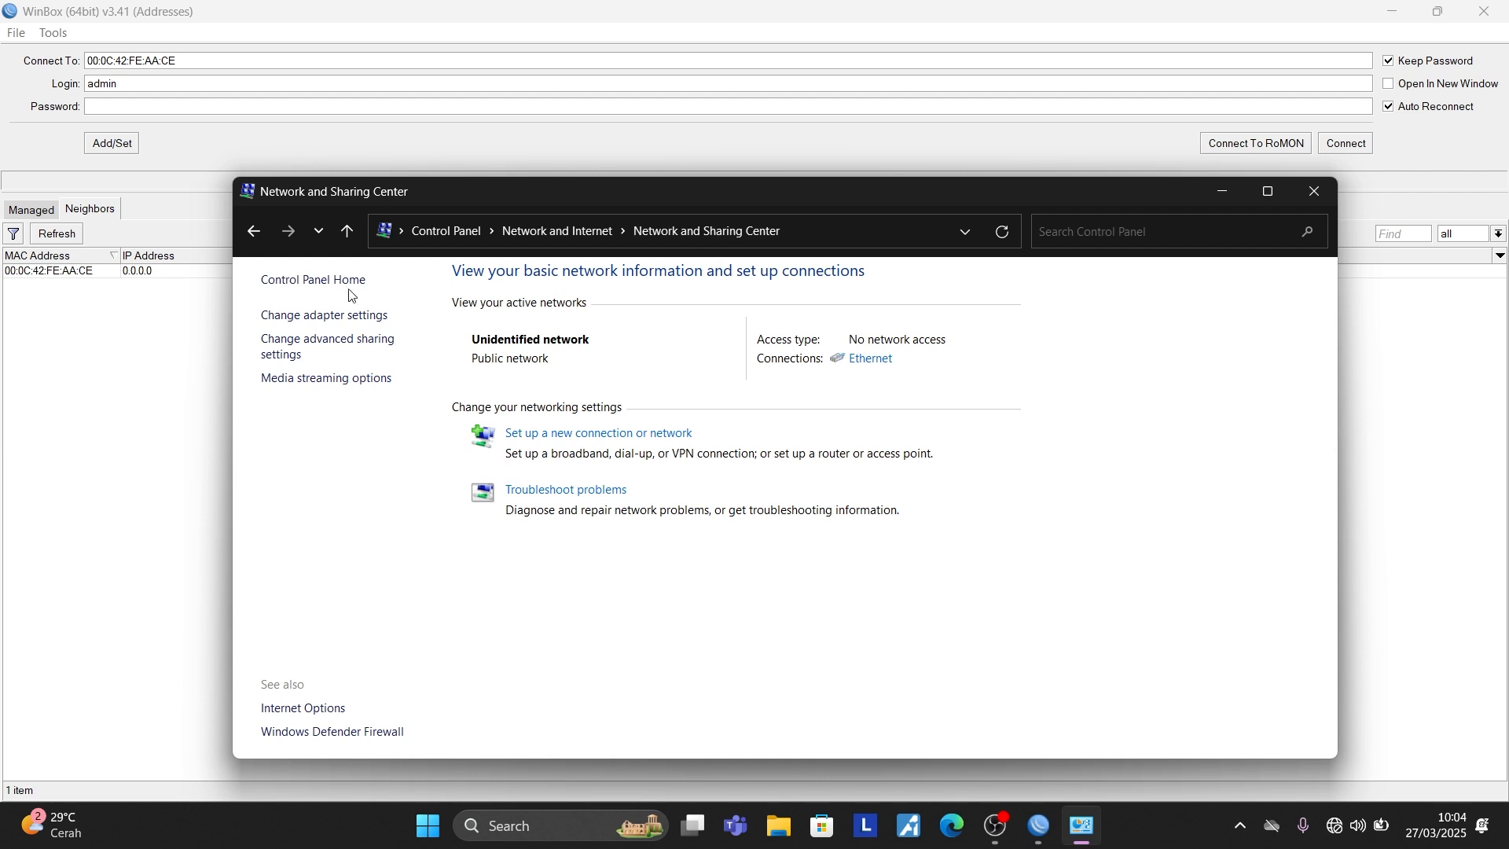
pyautogui.click(343, 316)
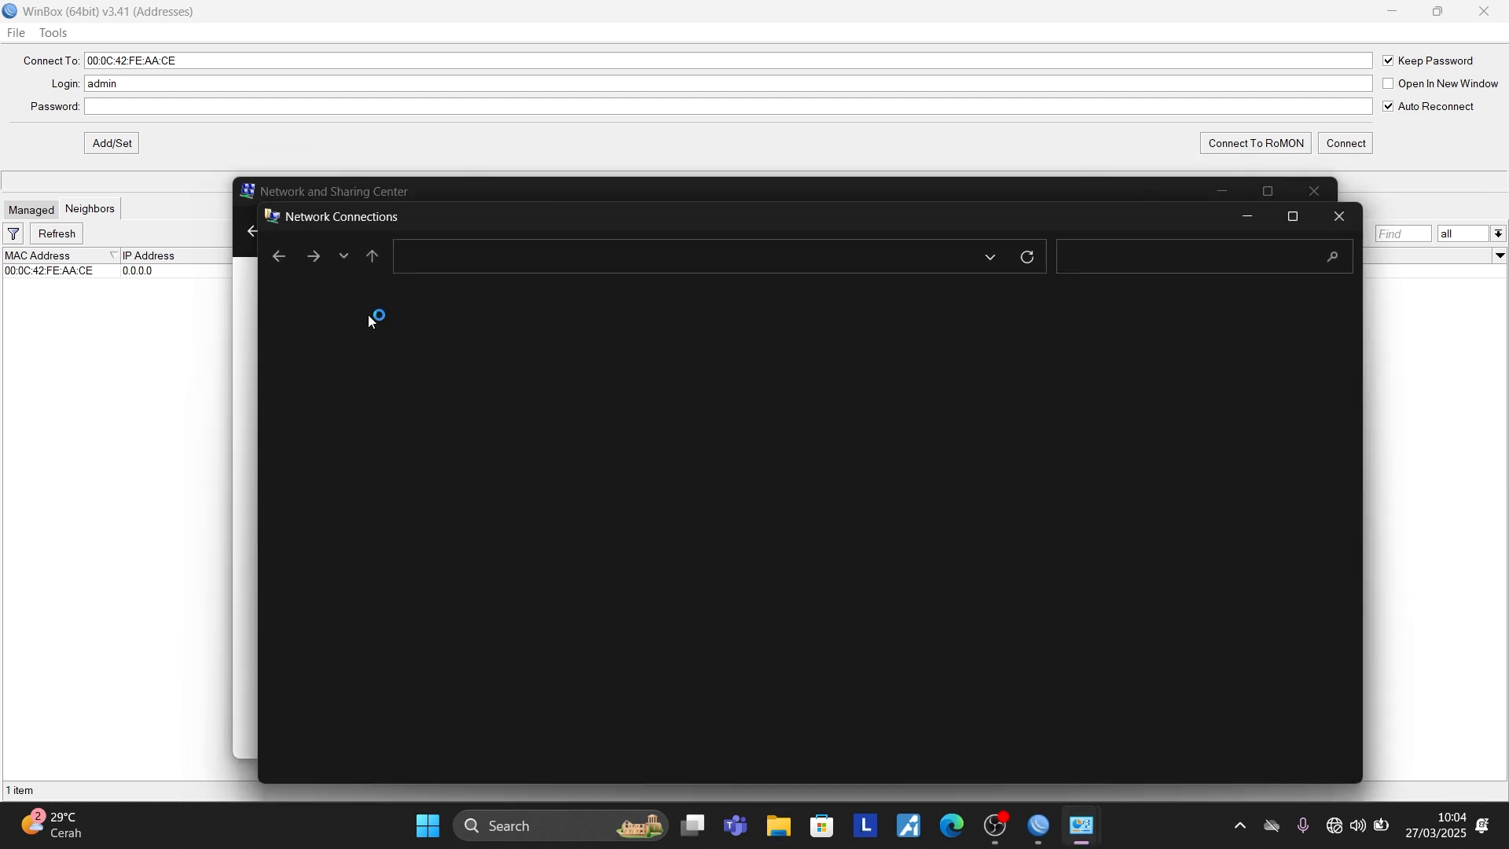
pyautogui.click(363, 343)
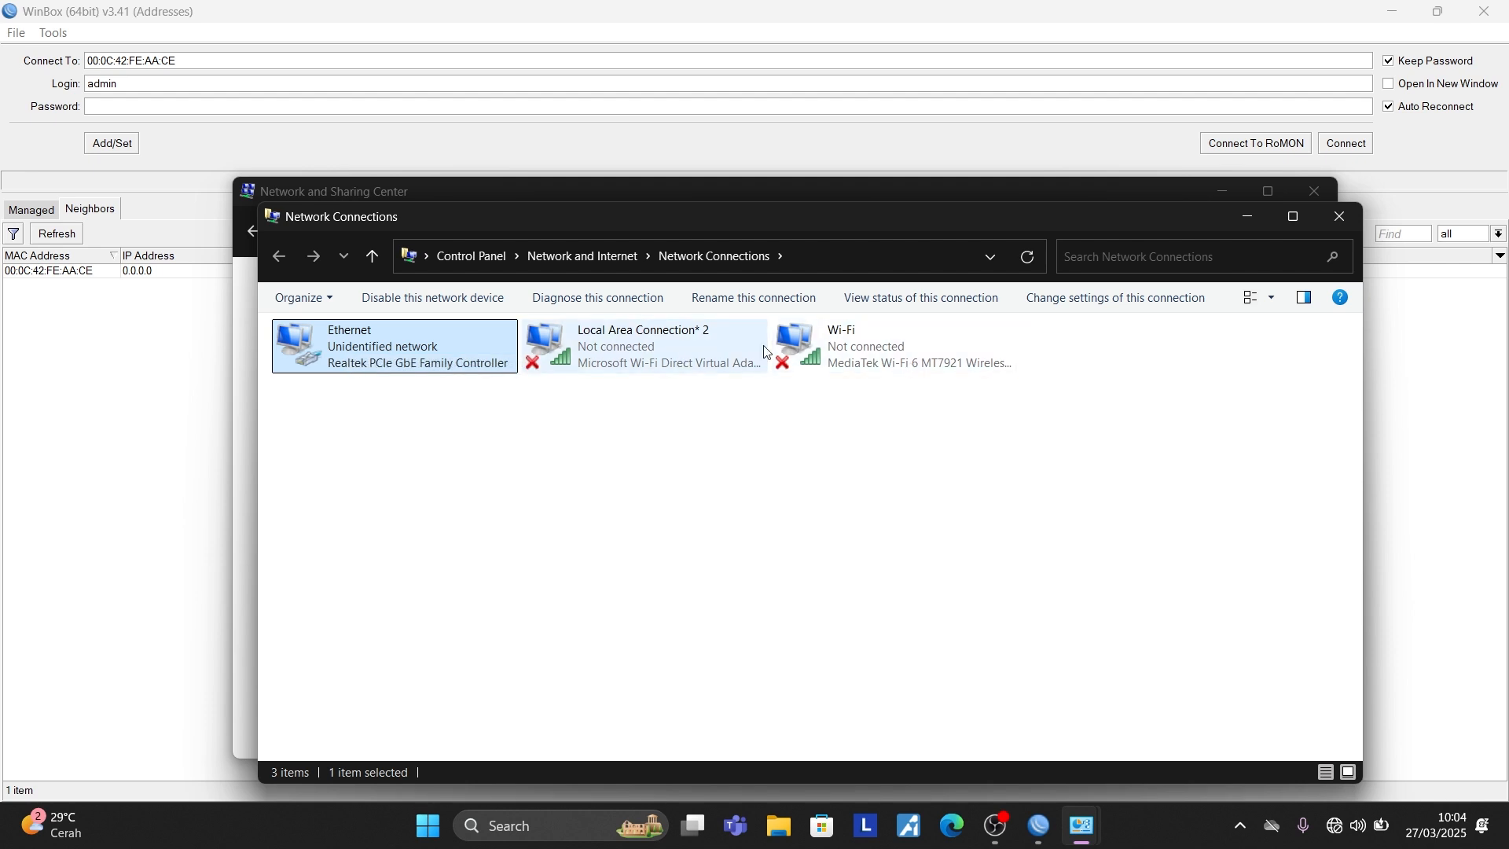
pyautogui.doubleClick(392, 332)
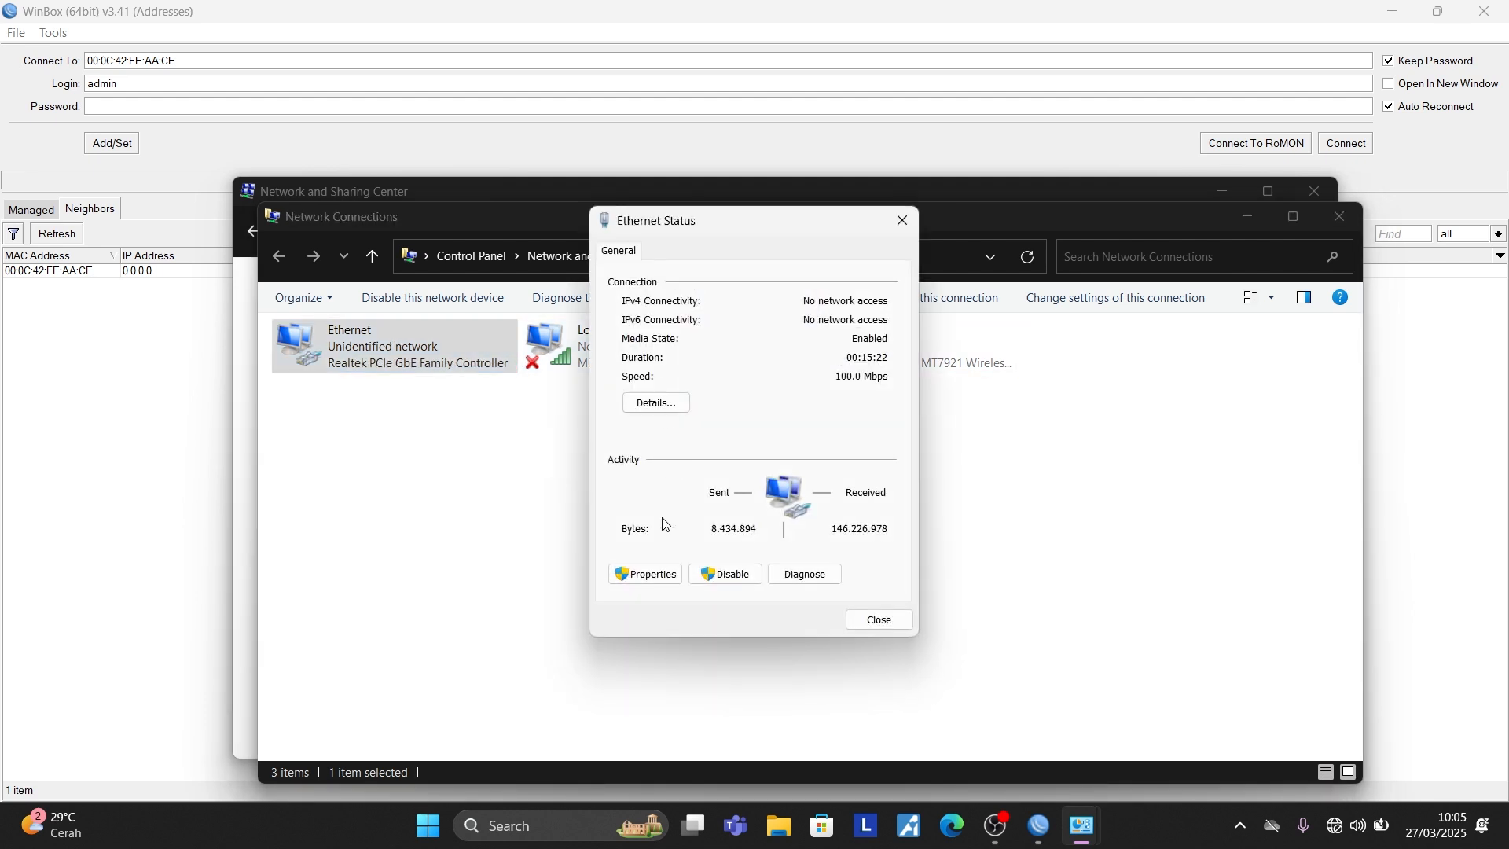
pyautogui.click(662, 578)
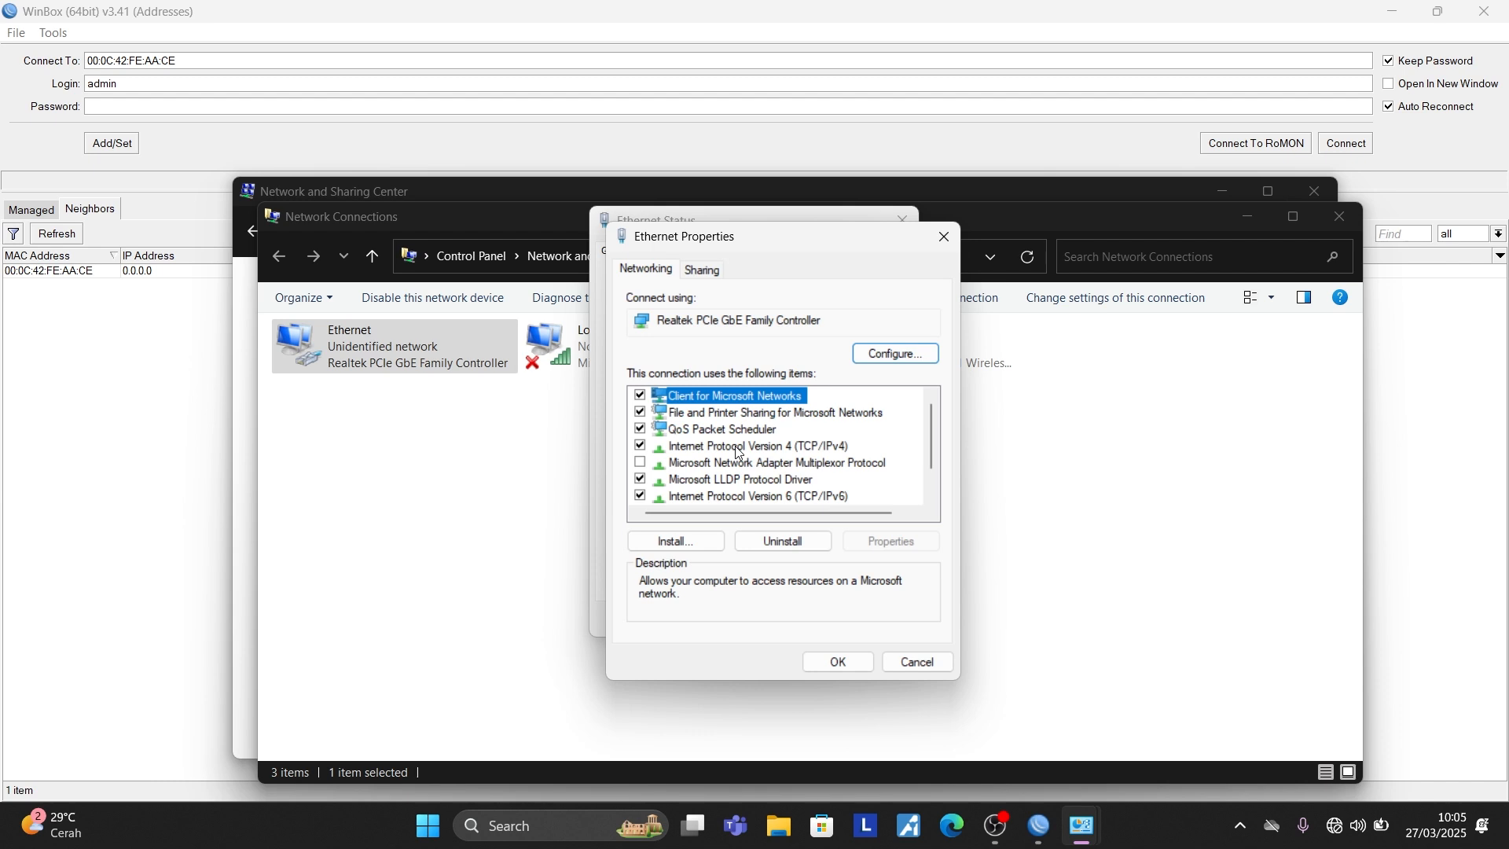
pyautogui.doubleClick(734, 445)
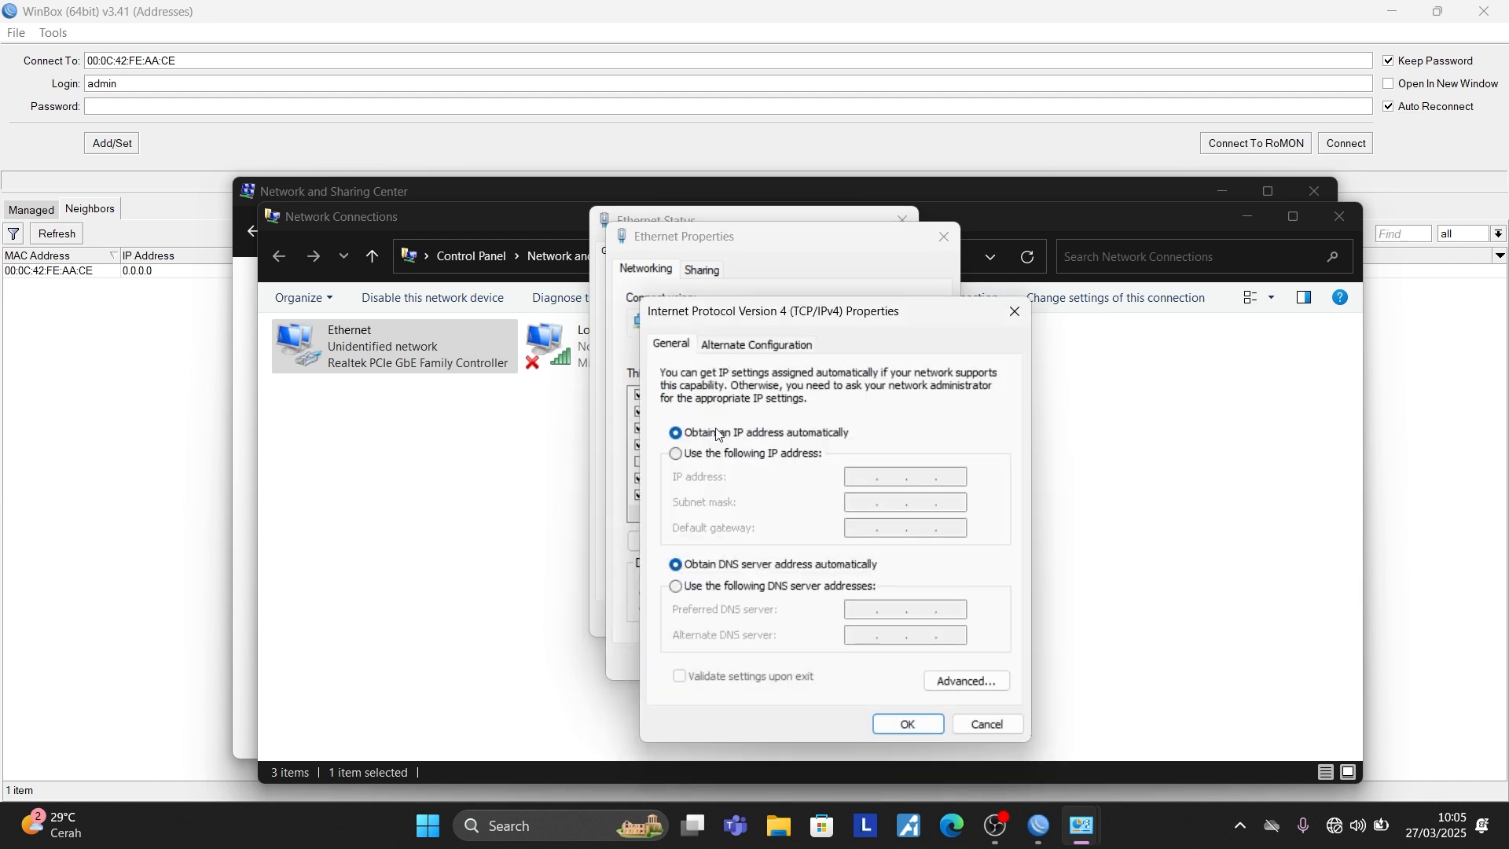
# Step: Assign the Ethernet adapter the static IP address 192.168.88.2, subnet mask 255.255.255.0 and default gateway 192.168.88.1, and save the settings
pyautogui.click(691, 456)
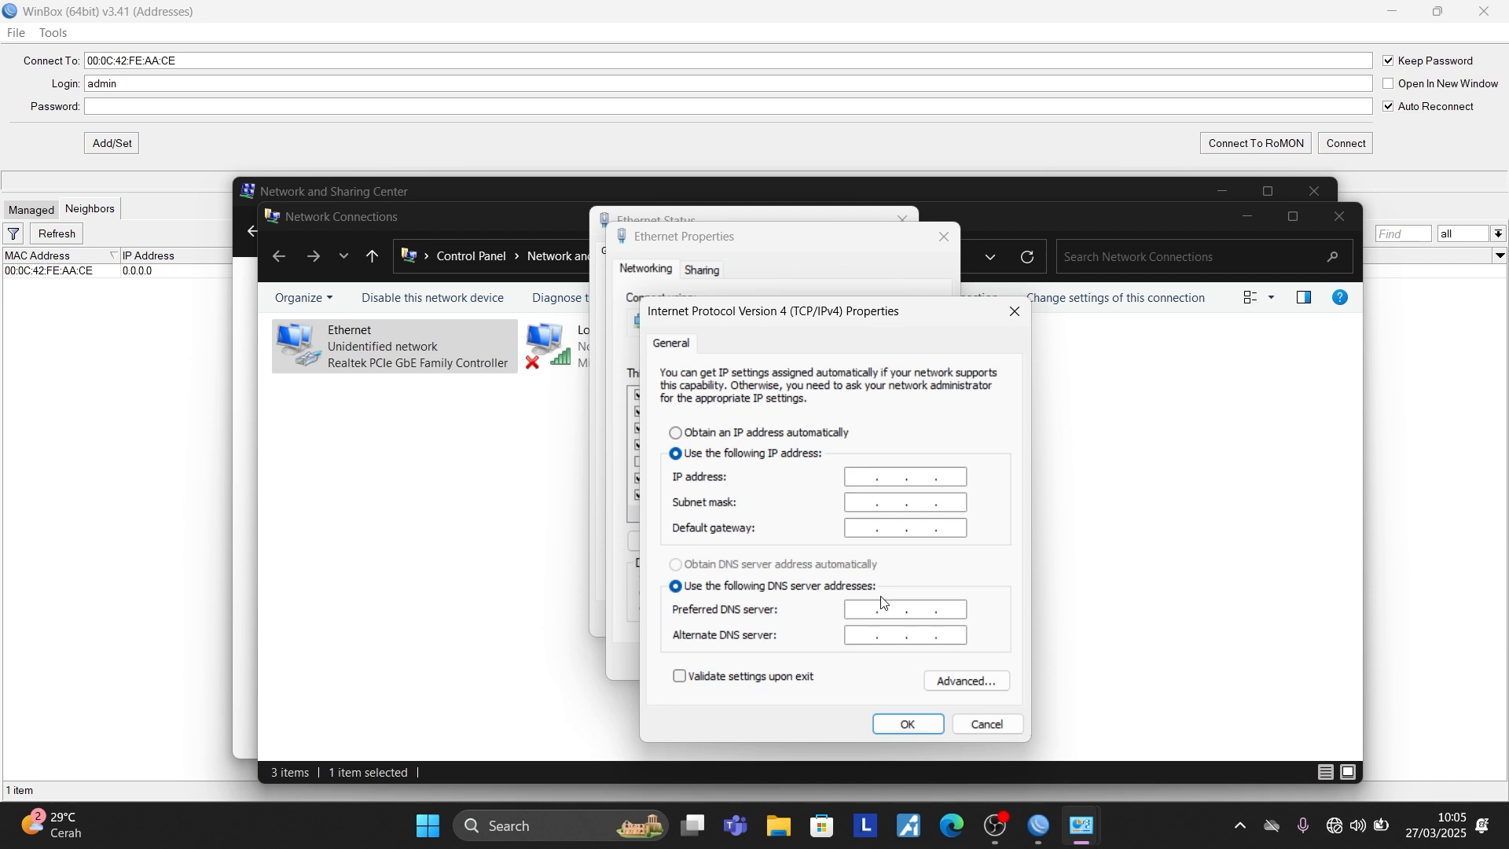
pyautogui.write('192')
pyautogui.write('168 . 88 .')
pyautogui.write('2')
pyautogui.click(875, 504)
pyautogui.click(874, 529)
pyautogui.write('192 . 168 . 88 . ')
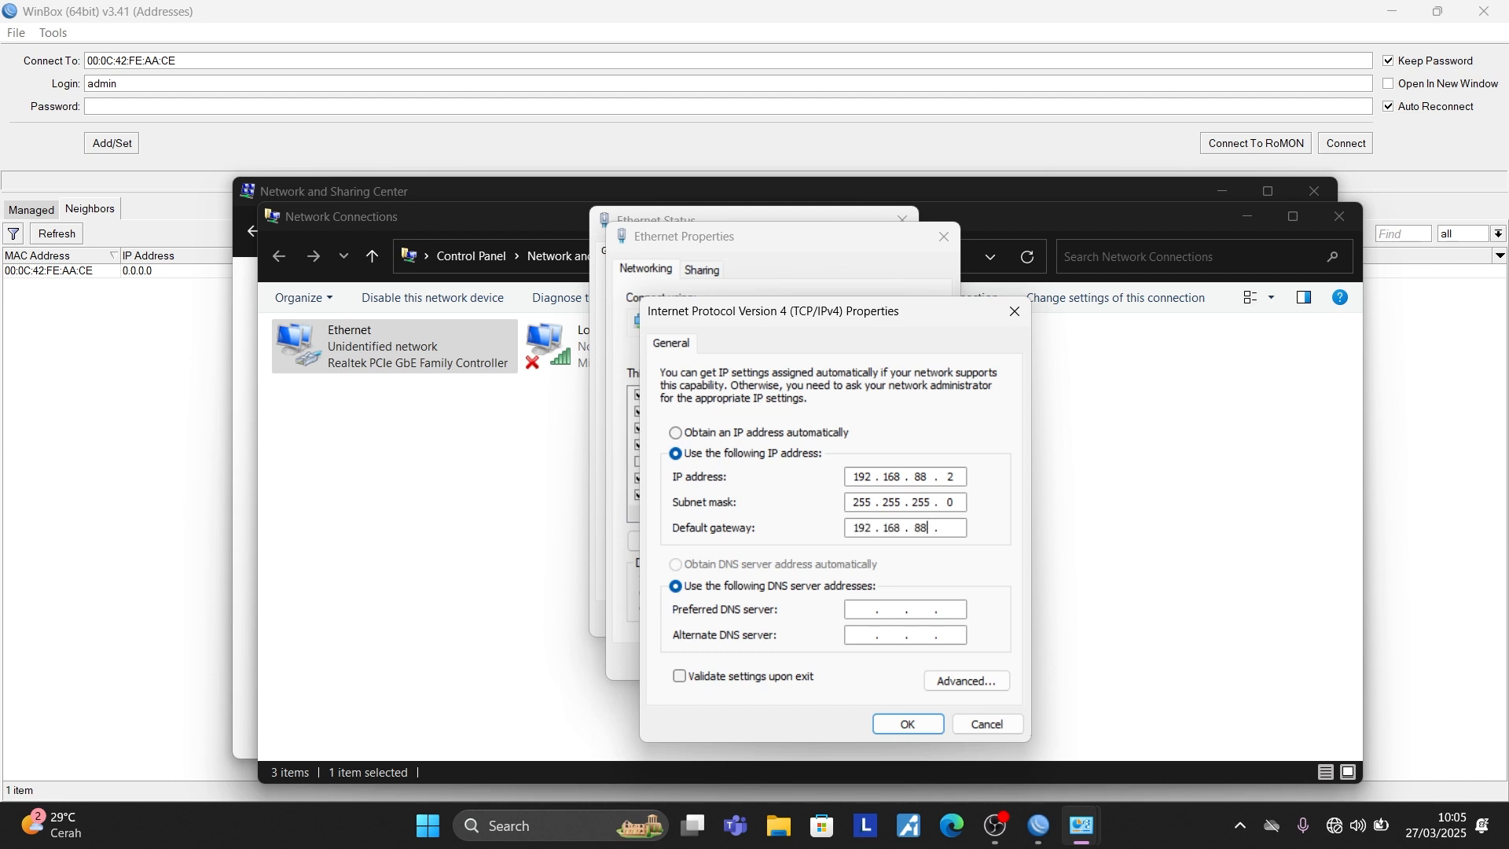
pyautogui.write('1')
pyautogui.click(907, 723)
pyautogui.click(838, 660)
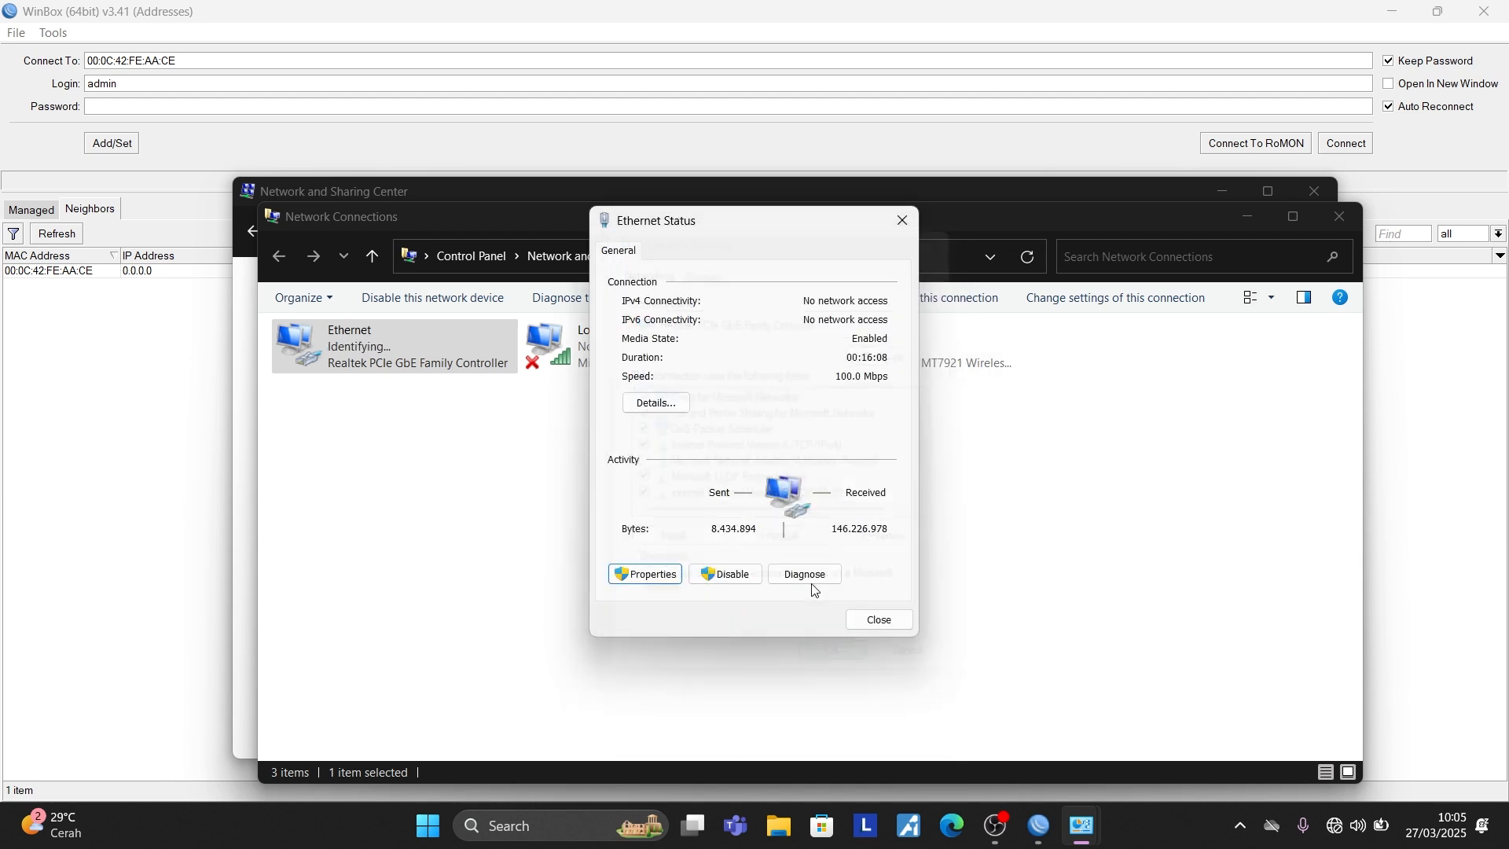
pyautogui.click(876, 621)
# Step: Refresh the list of network connections to update the Ethernet adapter's status
pyautogui.rightClick(579, 512)
pyautogui.click(661, 589)
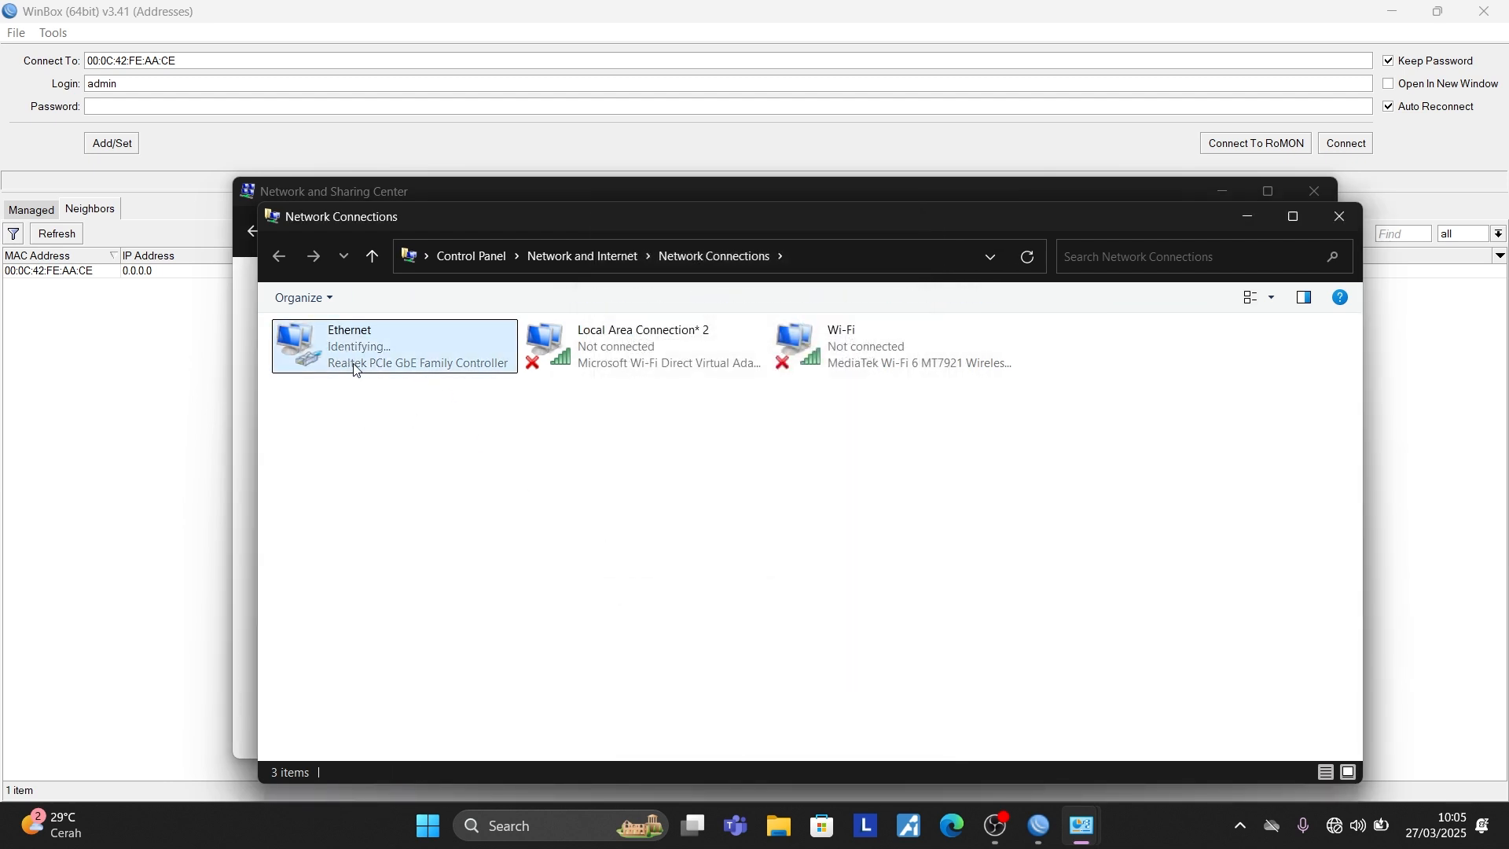
pyautogui.rightClick(374, 444)
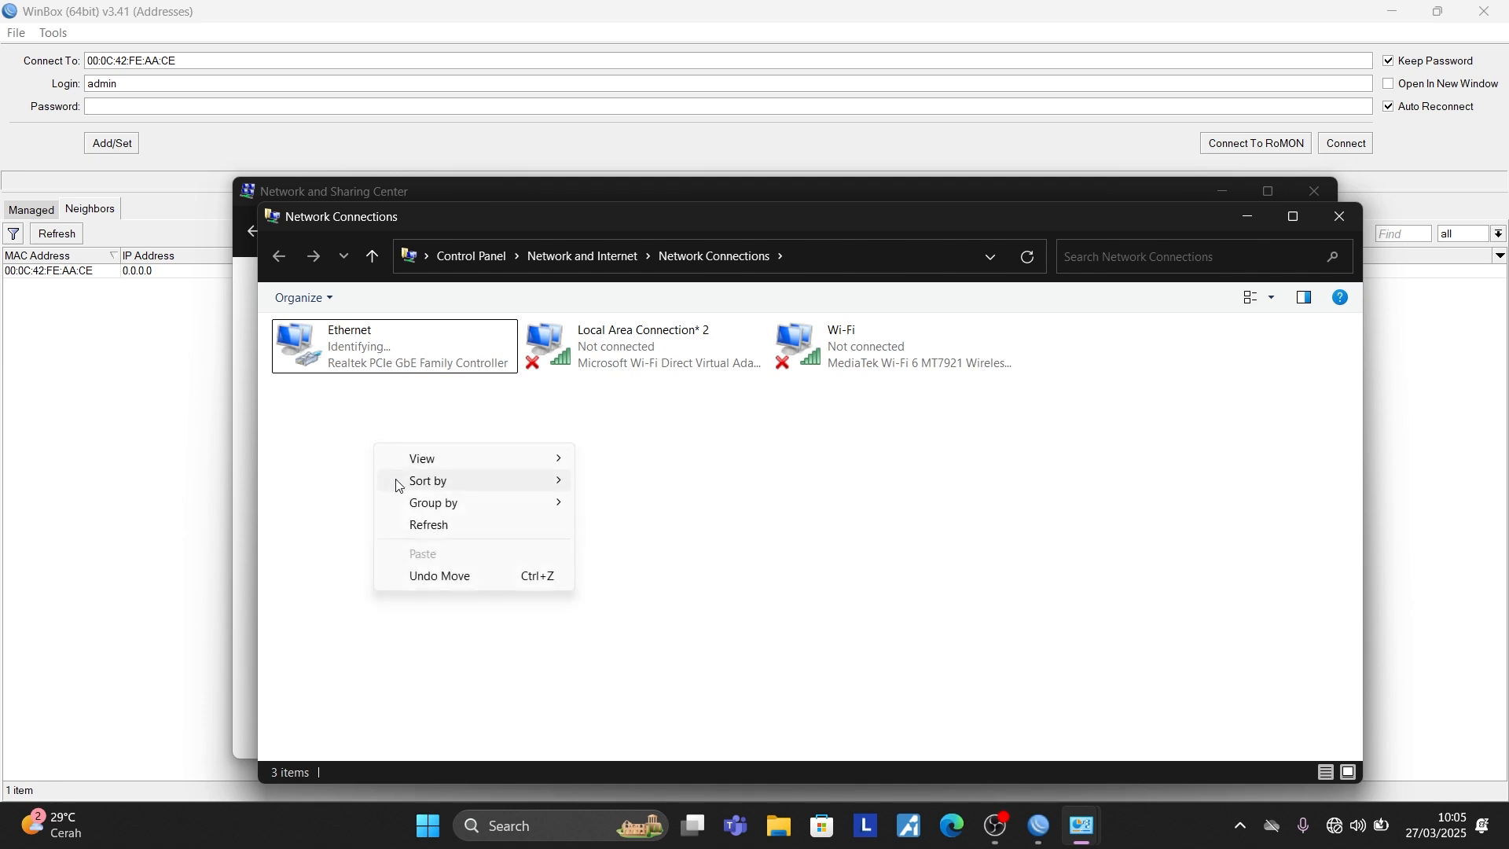
pyautogui.click(416, 525)
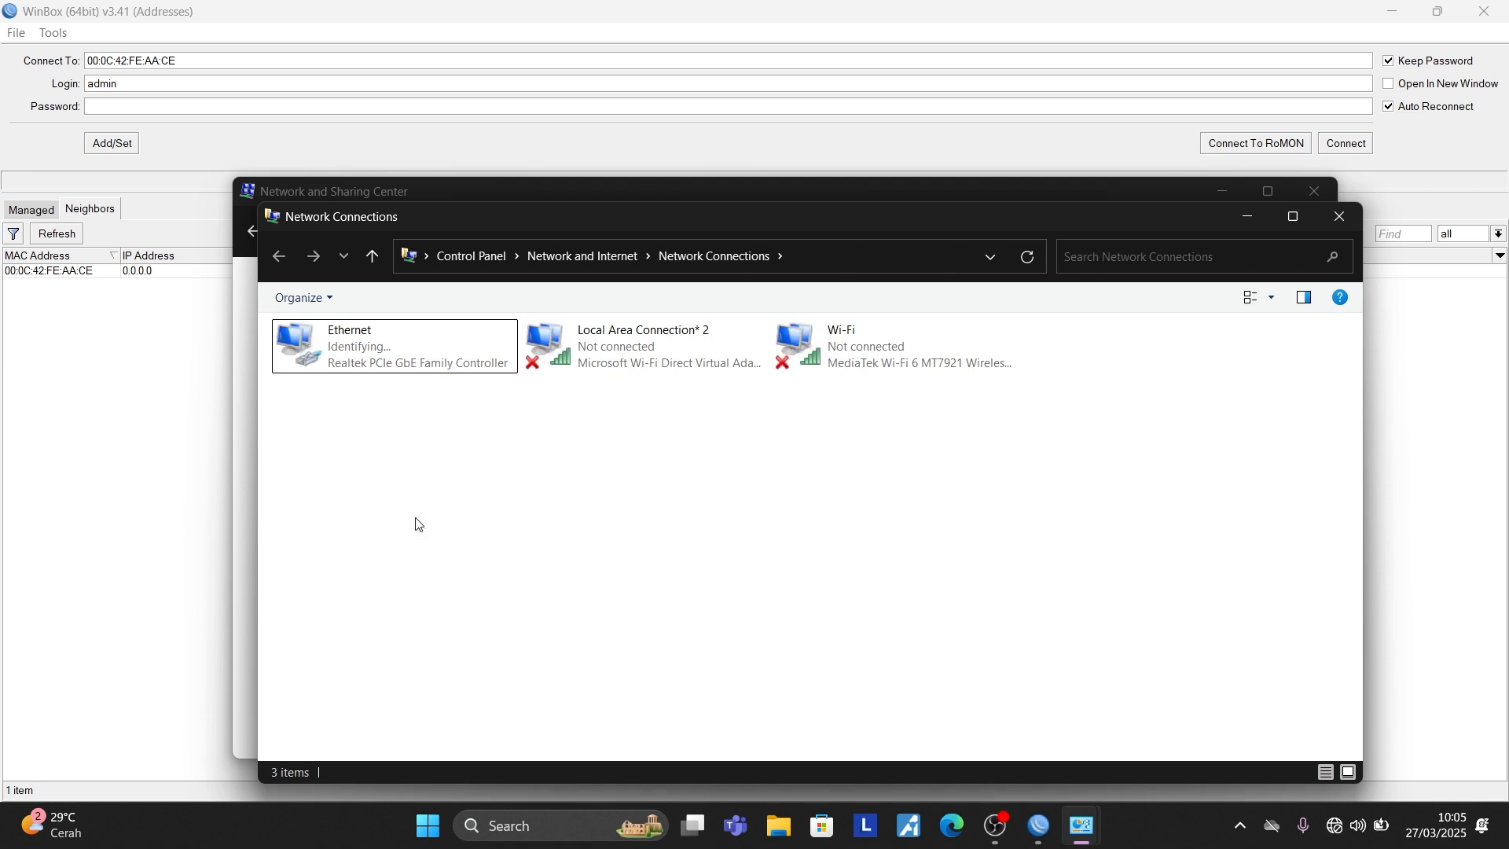
pyautogui.rightClick(416, 525)
pyautogui.click(448, 593)
pyautogui.rightClick(384, 499)
pyautogui.click(453, 577)
pyautogui.click(418, 346)
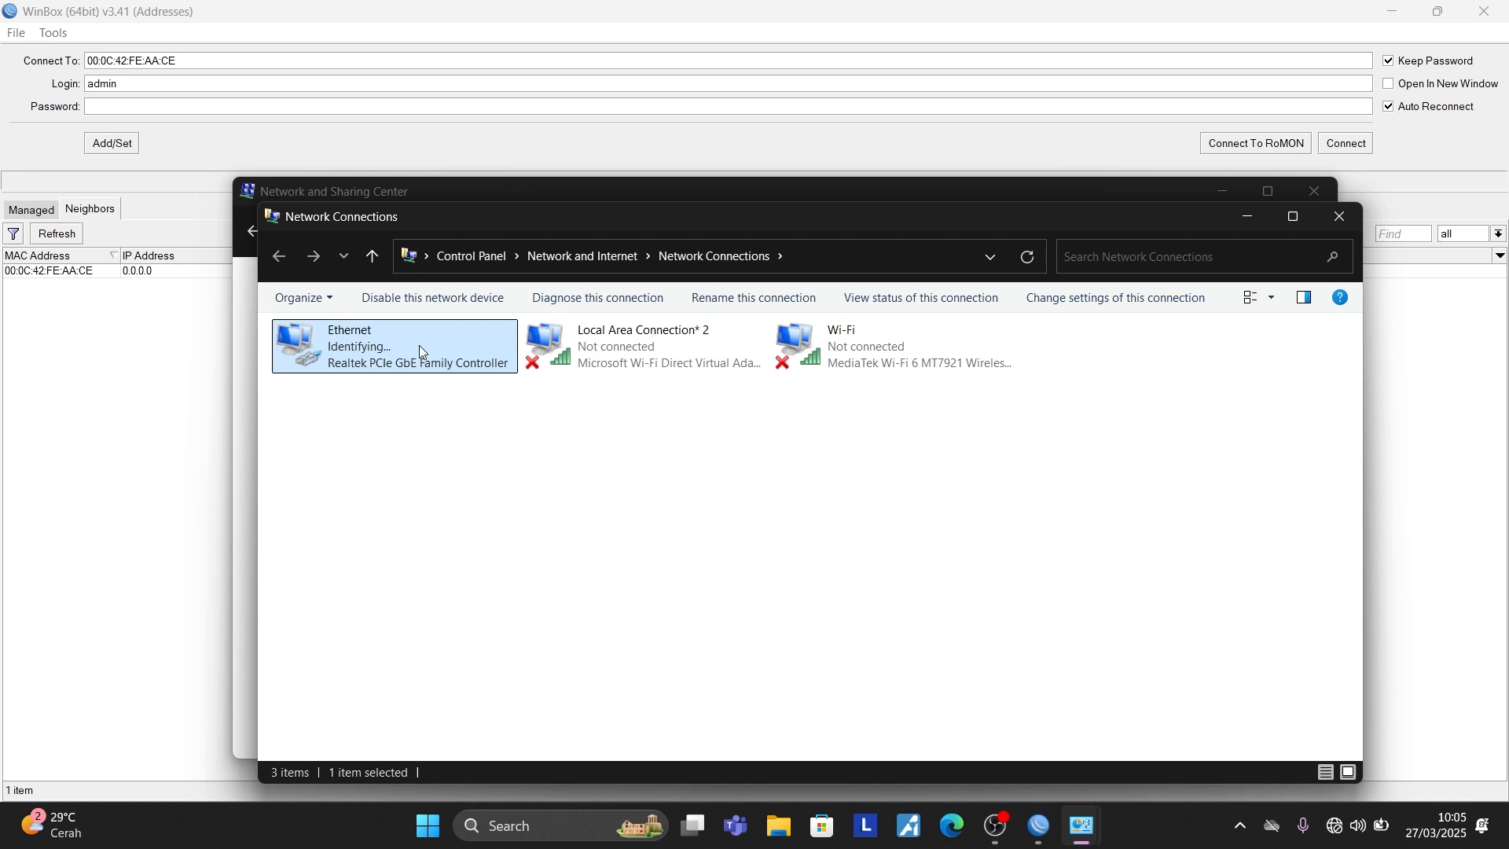
pyautogui.rightClick(591, 532)
pyautogui.click(672, 613)
pyautogui.rightClick(516, 509)
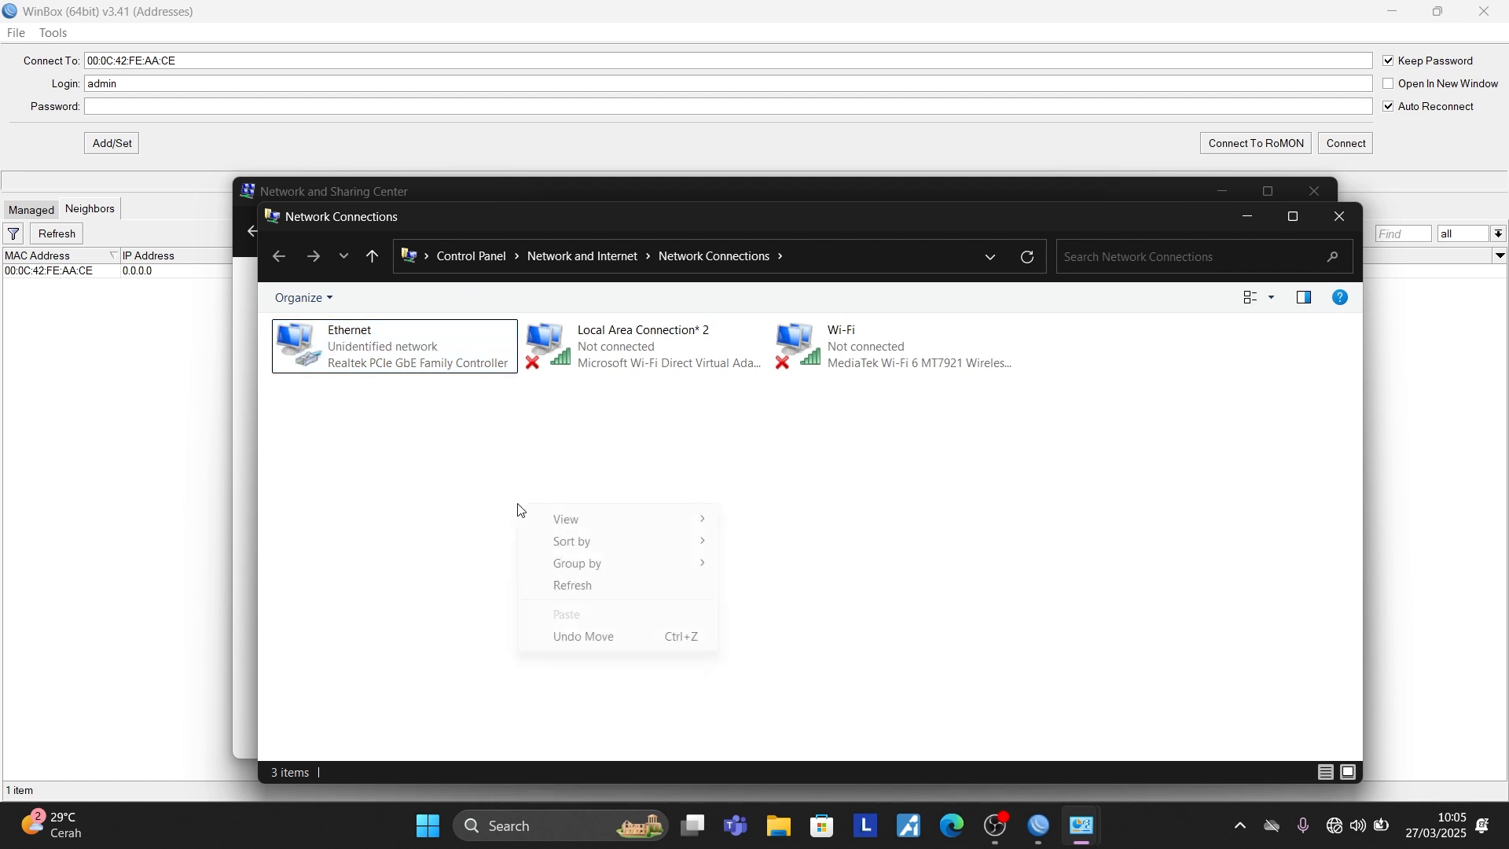
pyautogui.click(573, 591)
# Step: Check the IPv4 address in the Ethernet adapter's connection details and close the status windows
pyautogui.click(358, 352)
pyautogui.doubleClick(359, 352)
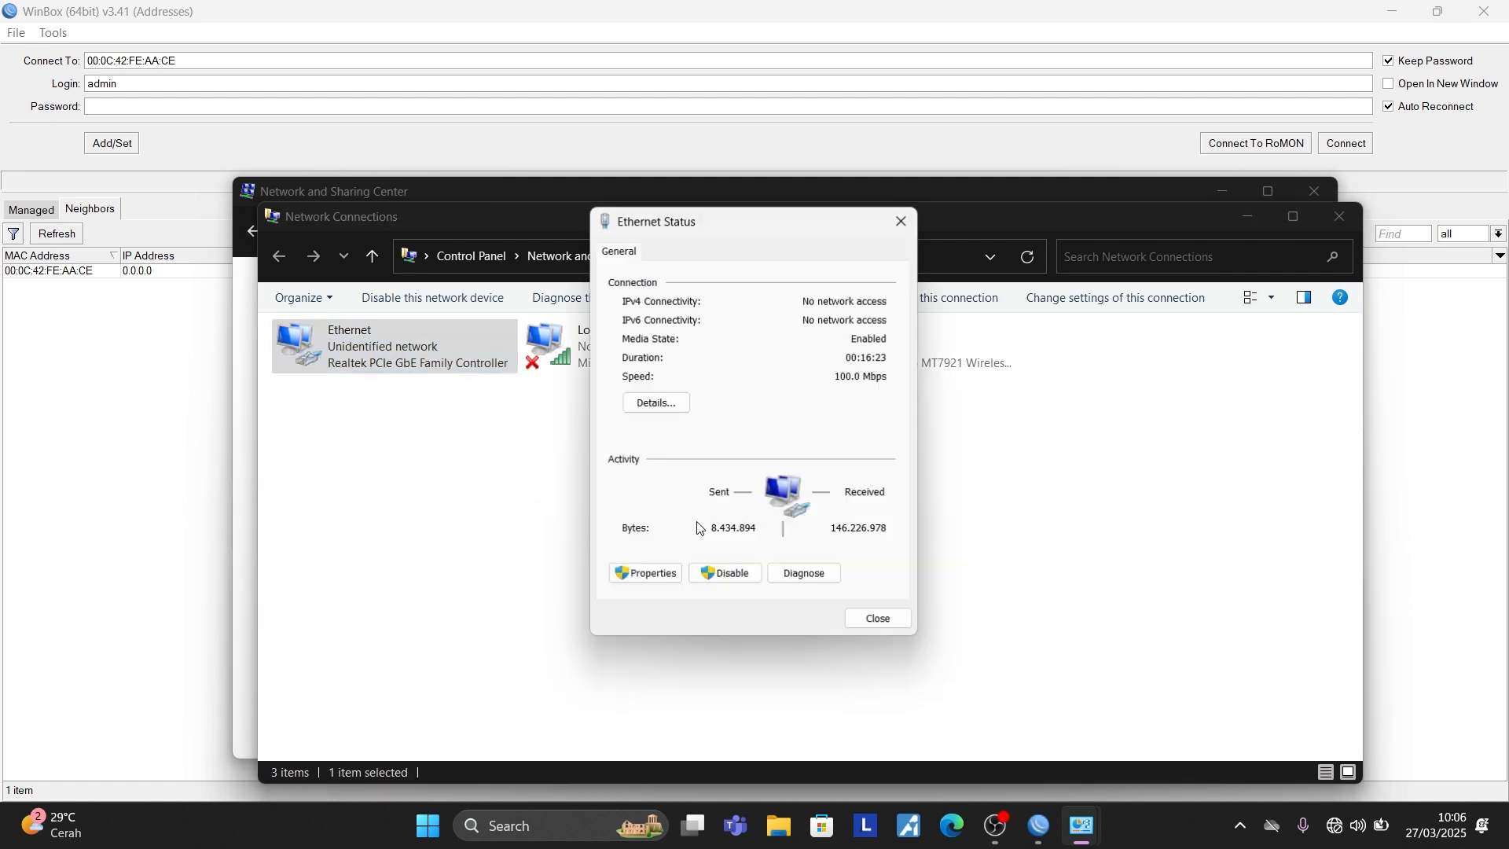
pyautogui.click(648, 404)
pyautogui.click(771, 384)
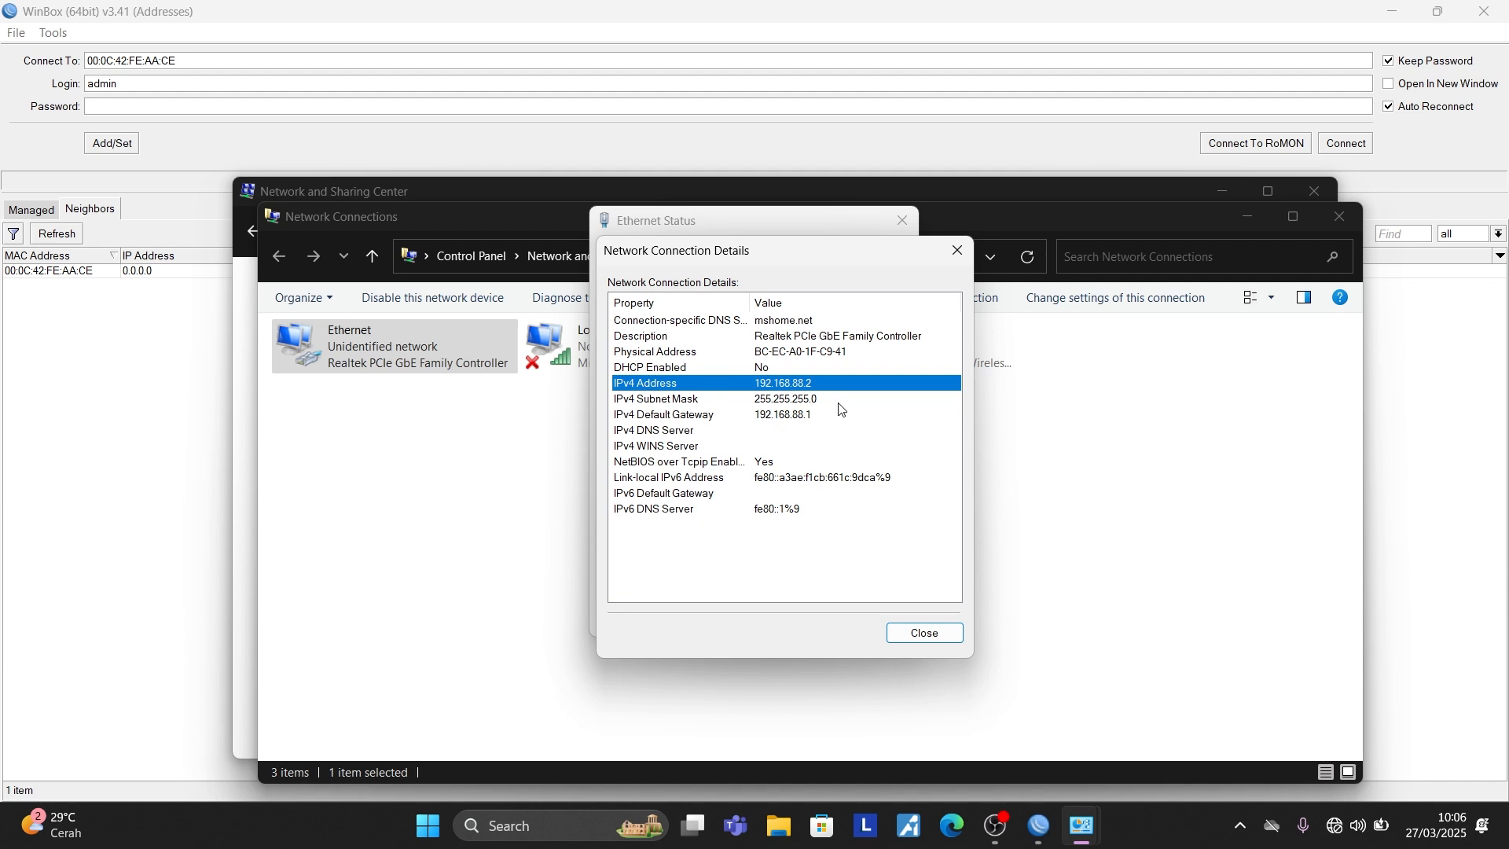
pyautogui.click(924, 633)
pyautogui.click(878, 618)
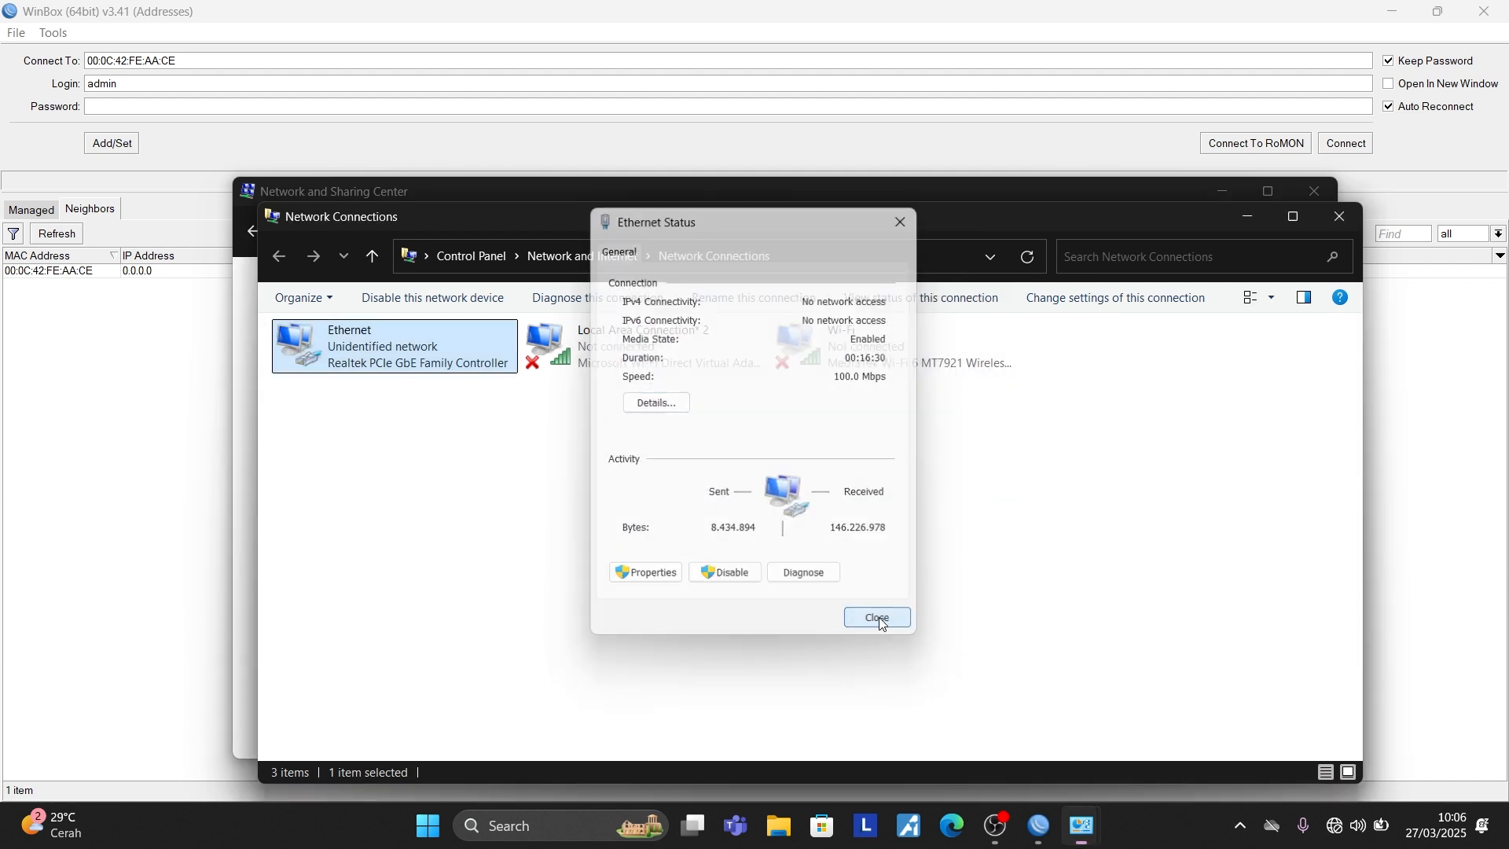
# Step: Put away the Windows network windows and connect WinBox to the neighboring MikroTik RB750 router as admin
pyautogui.click(1248, 218)
pyautogui.click(1304, 195)
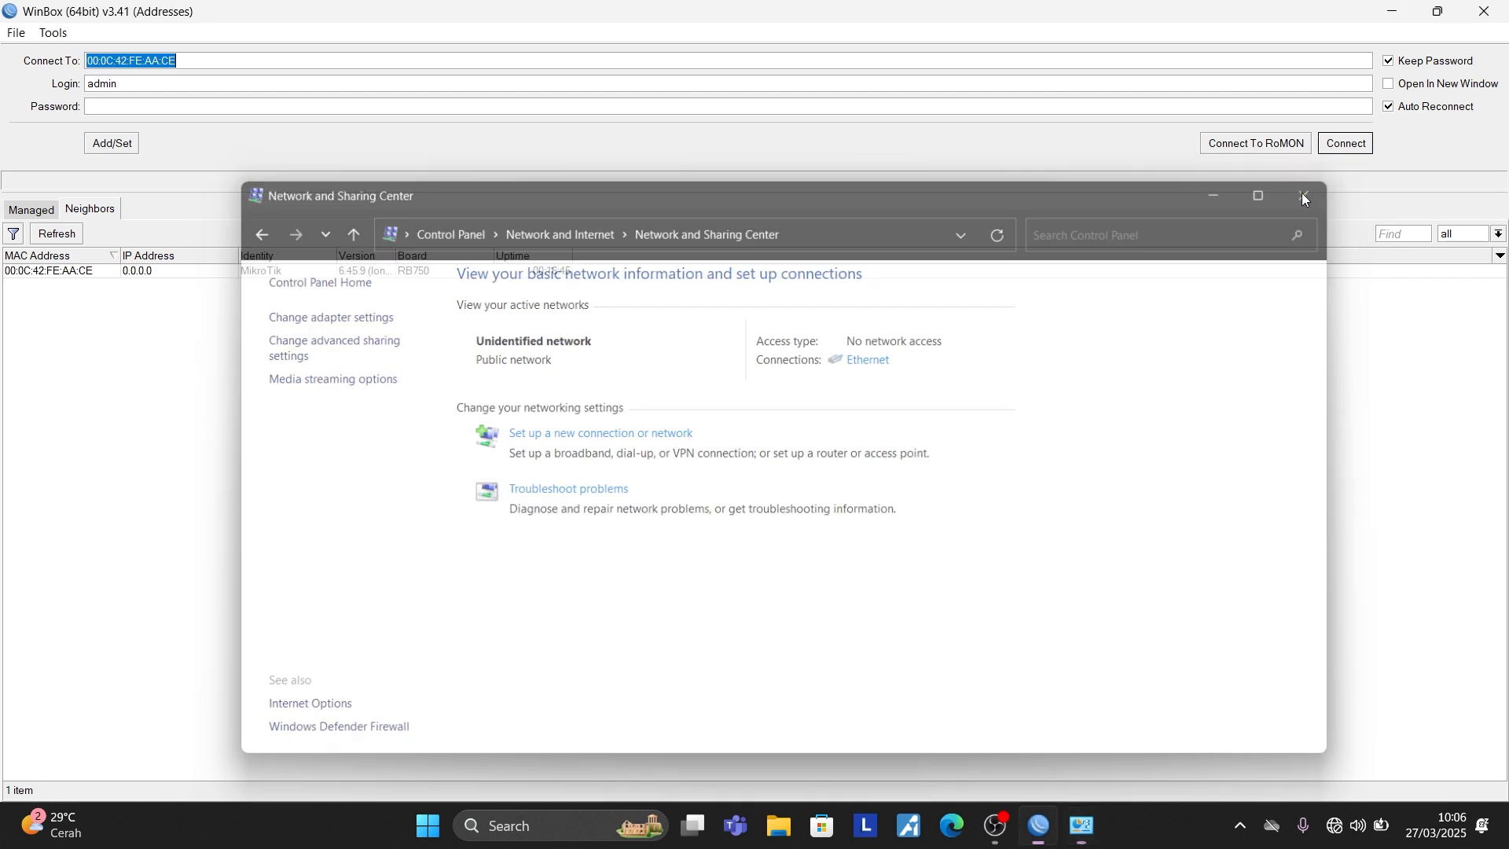
pyautogui.click(148, 271)
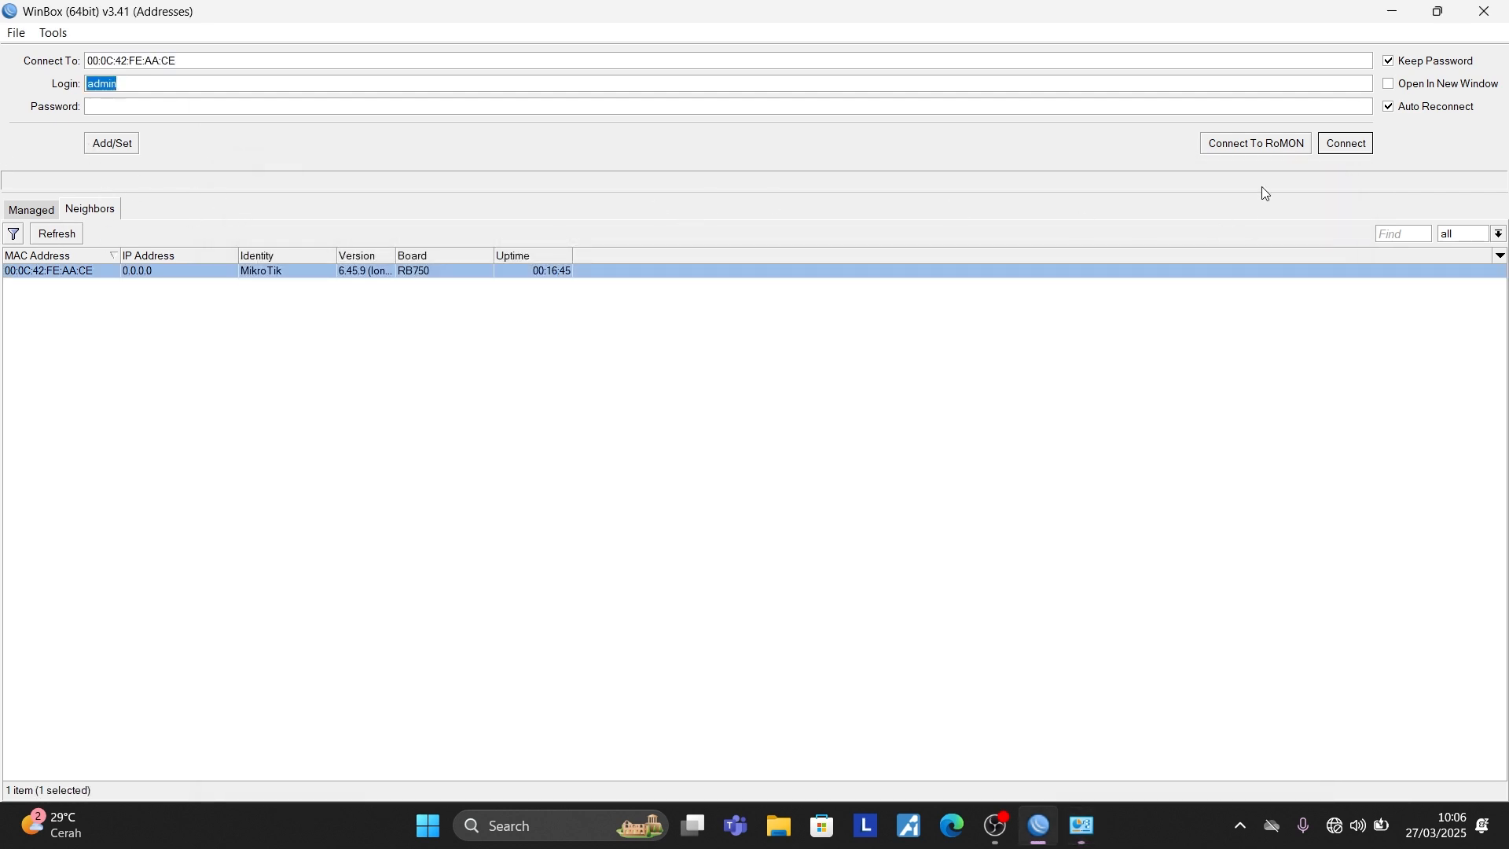
pyautogui.click(1349, 144)
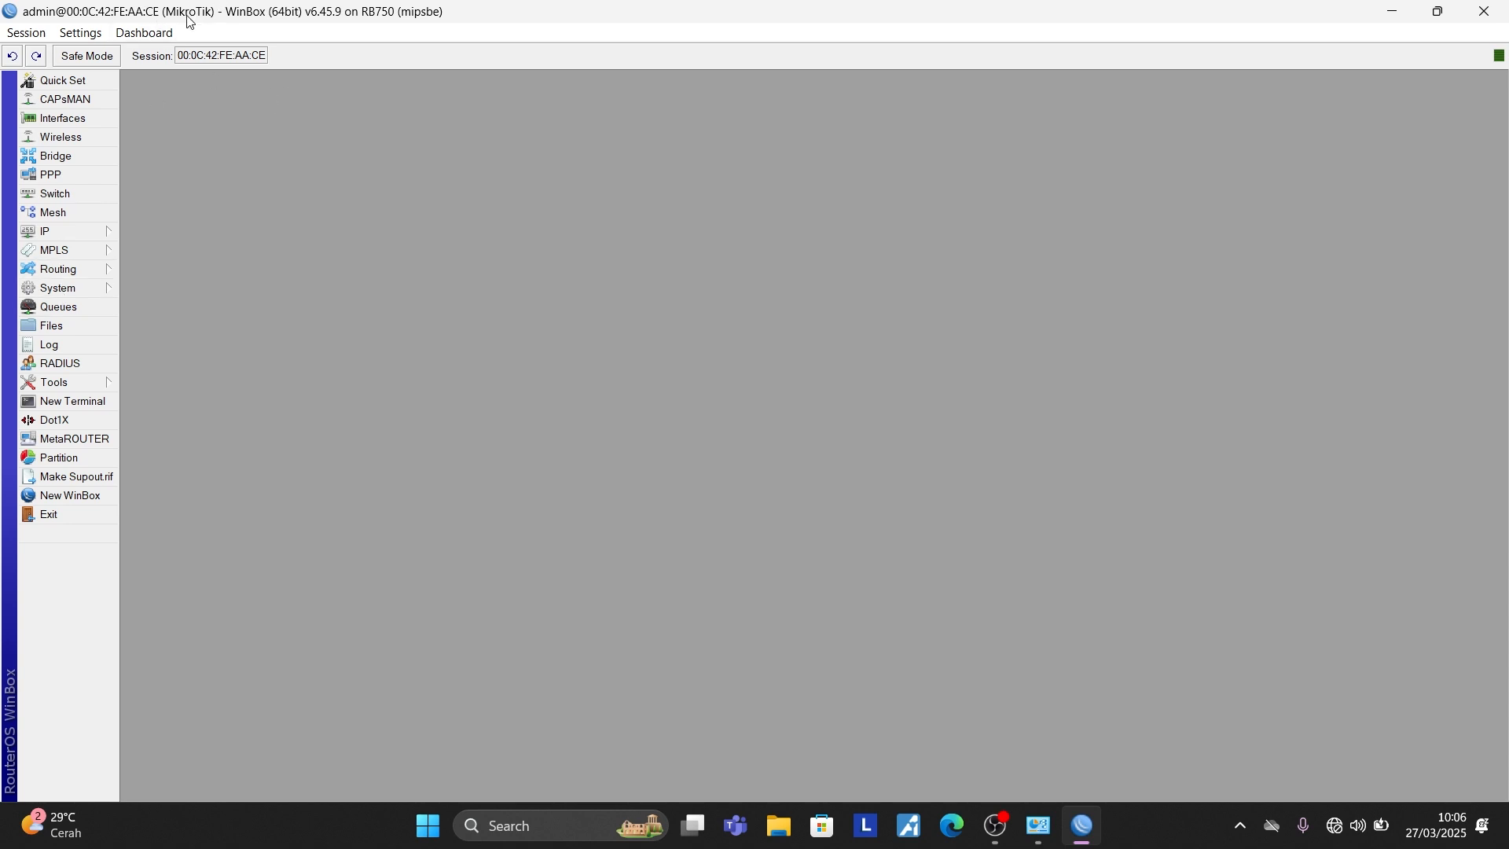
# Step: Set the router's system identity to "Kelompok 2"
pyautogui.click(70, 292)
pyautogui.click(70, 300)
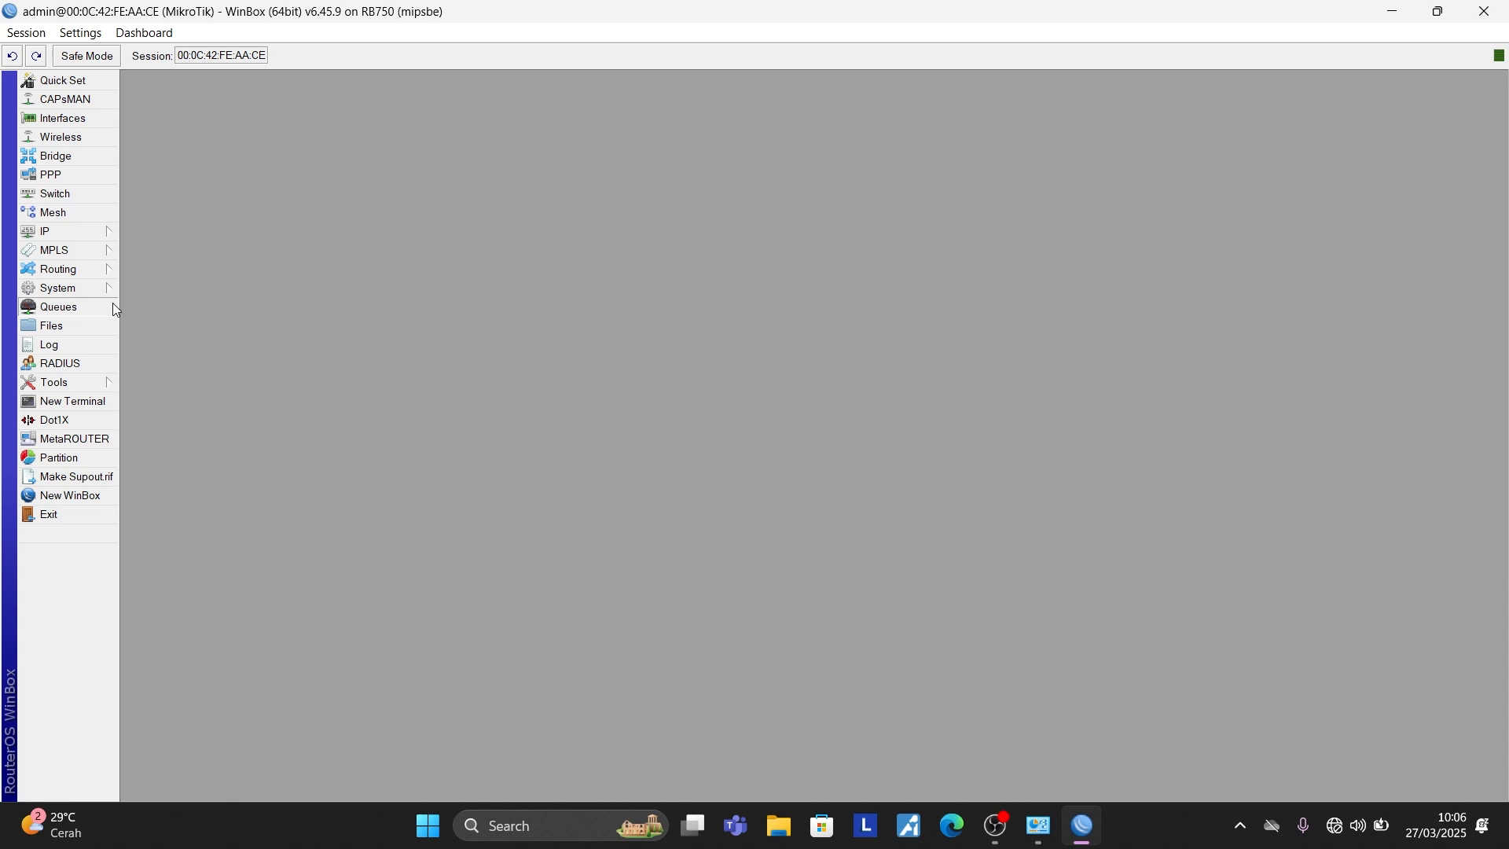
pyautogui.click(70, 297)
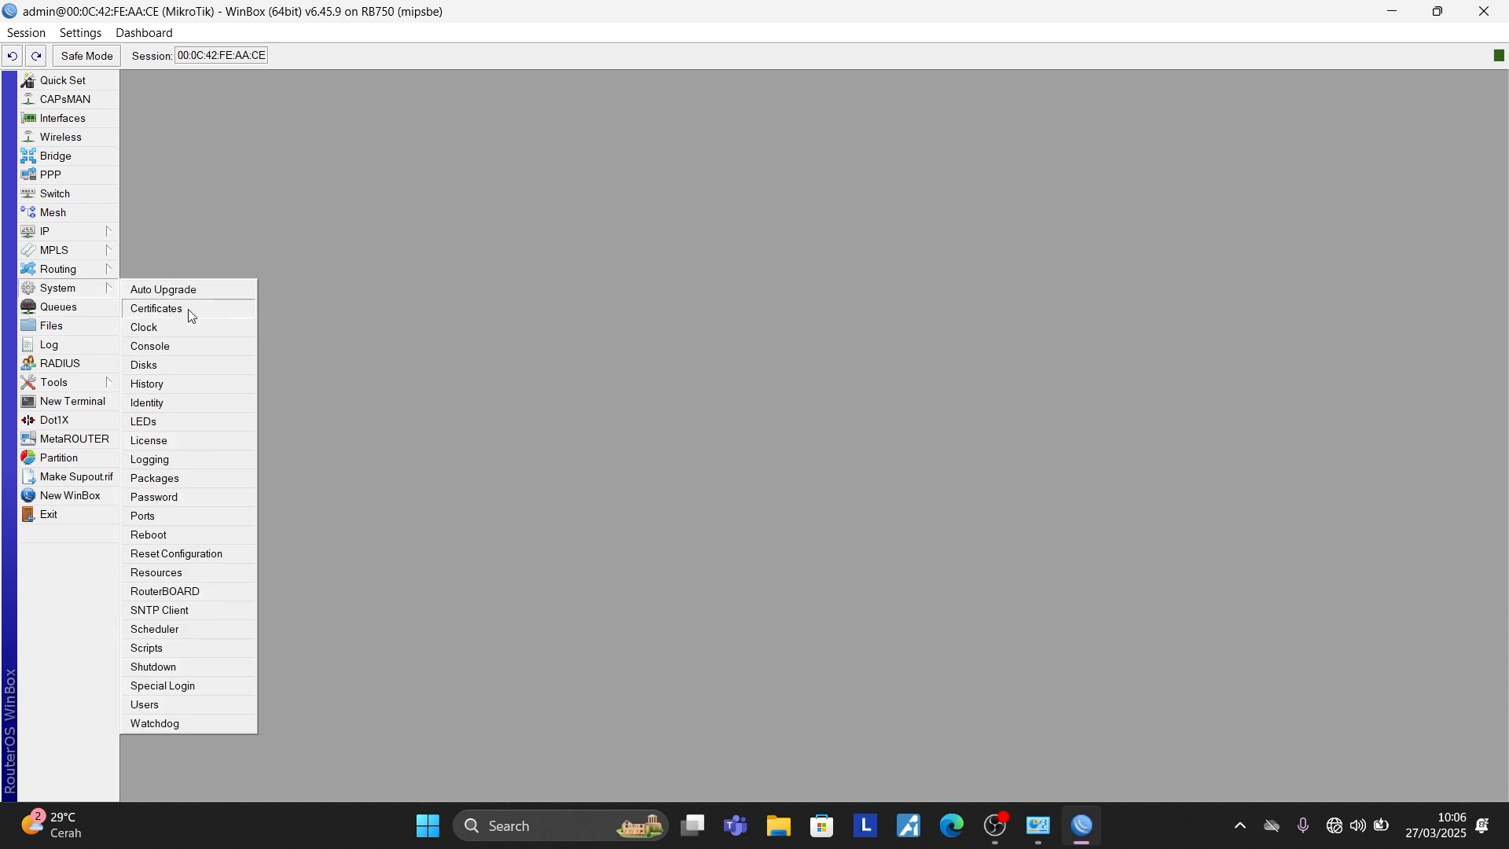
pyautogui.click(163, 402)
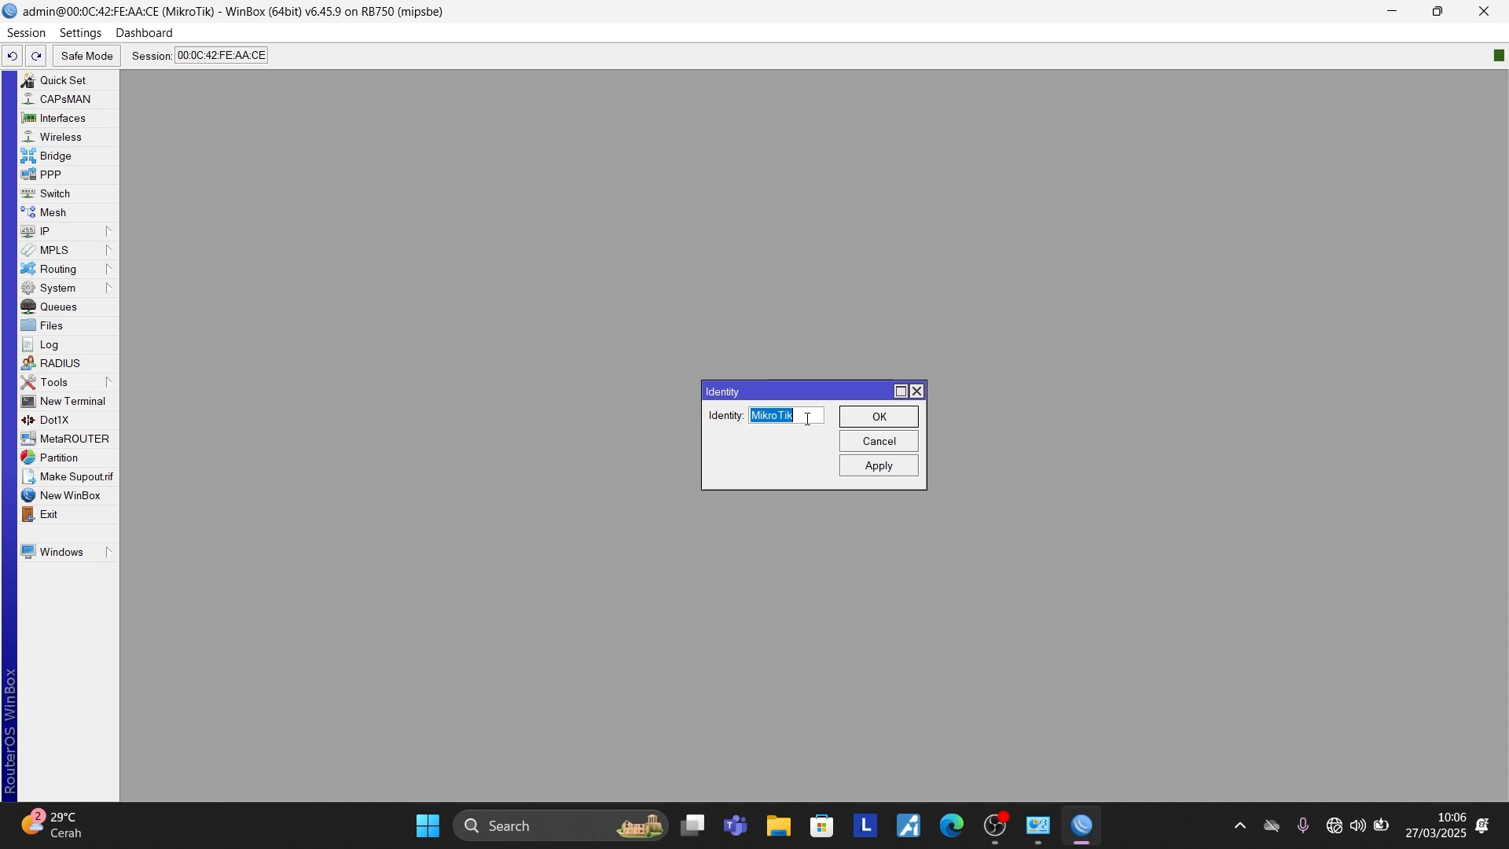
pyautogui.write('Kelompok 2')
pyautogui.click(897, 470)
pyautogui.click(881, 414)
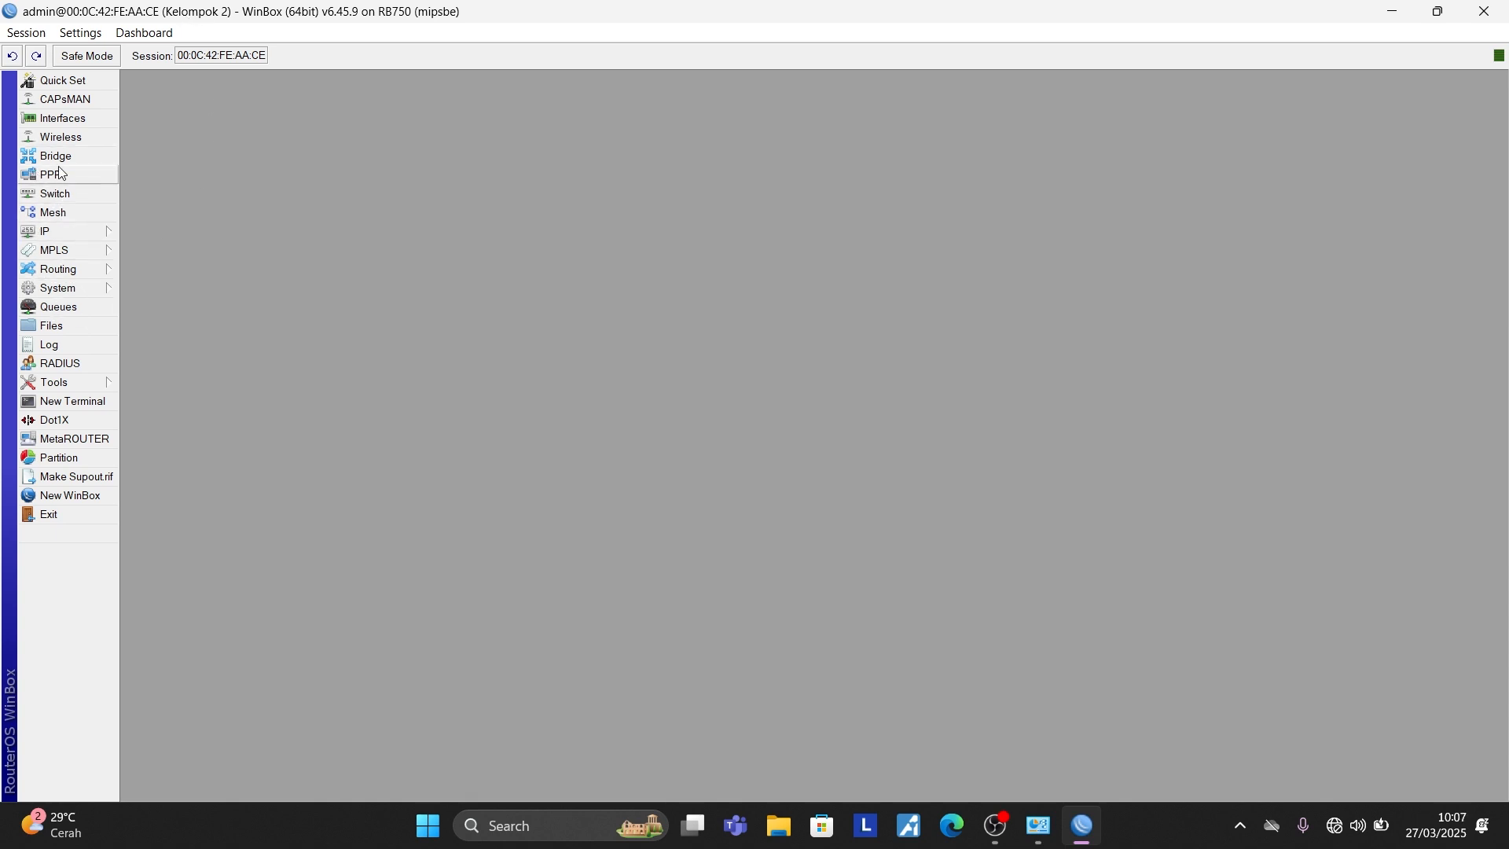
# Step: Rename the router's ether1 interface as ether1-ISP
pyautogui.click(81, 126)
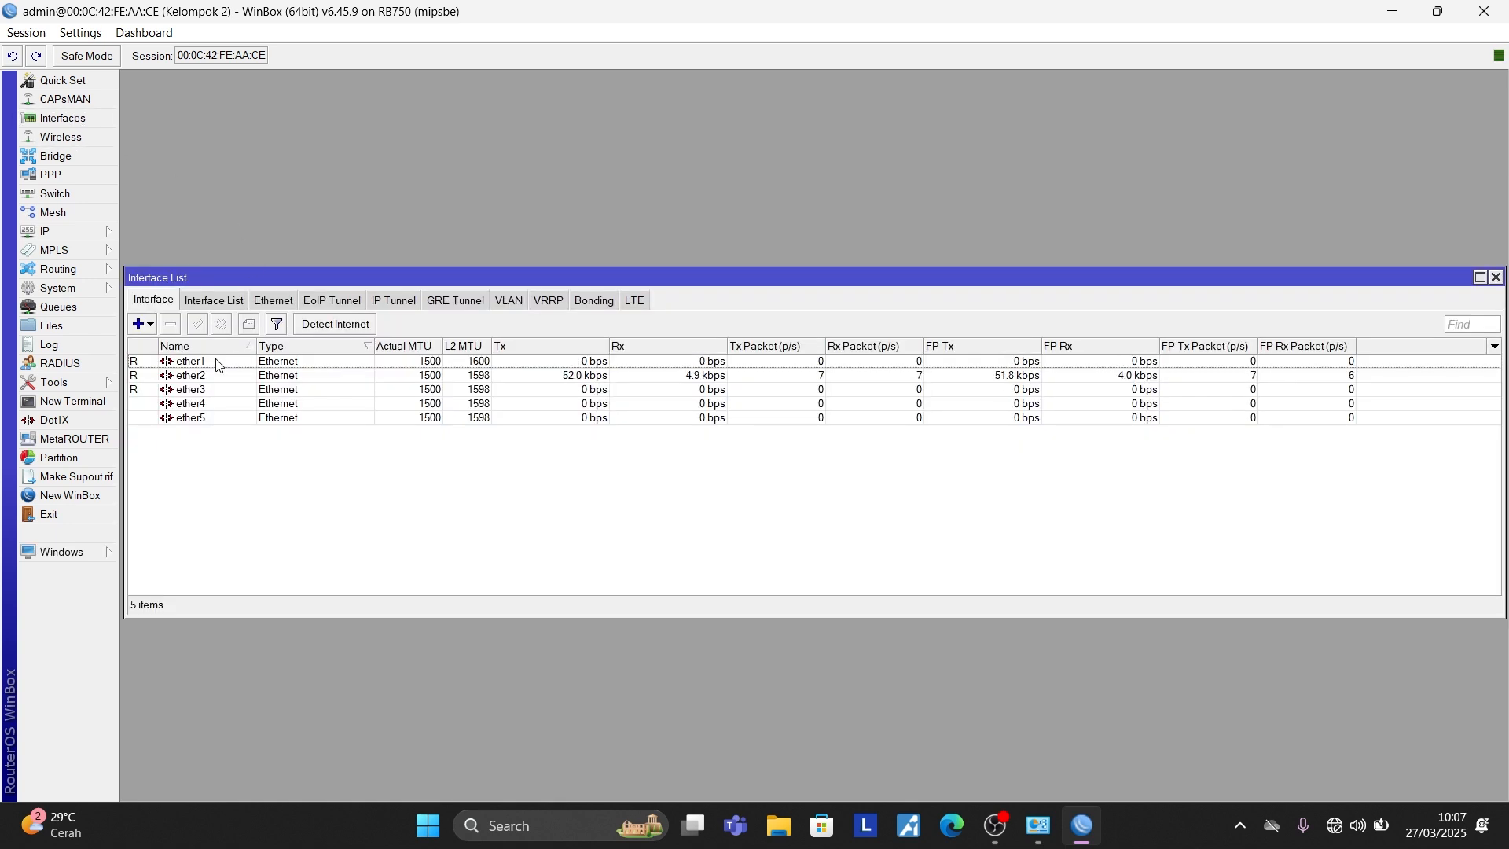
pyautogui.click(1497, 277)
pyautogui.click(80, 123)
pyautogui.click(149, 363)
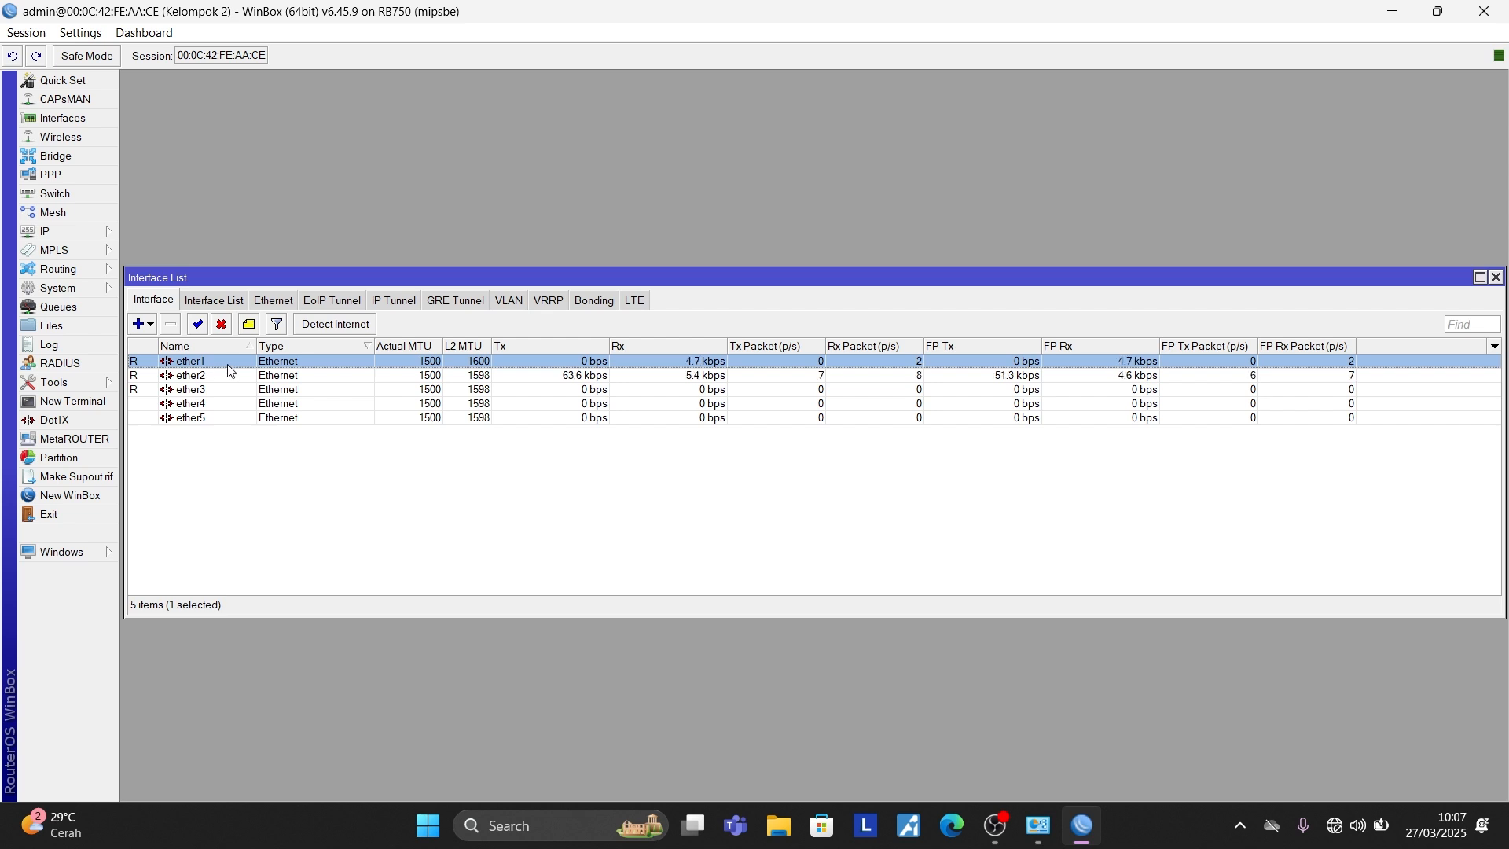
pyautogui.doubleClick(190, 364)
pyautogui.click(743, 286)
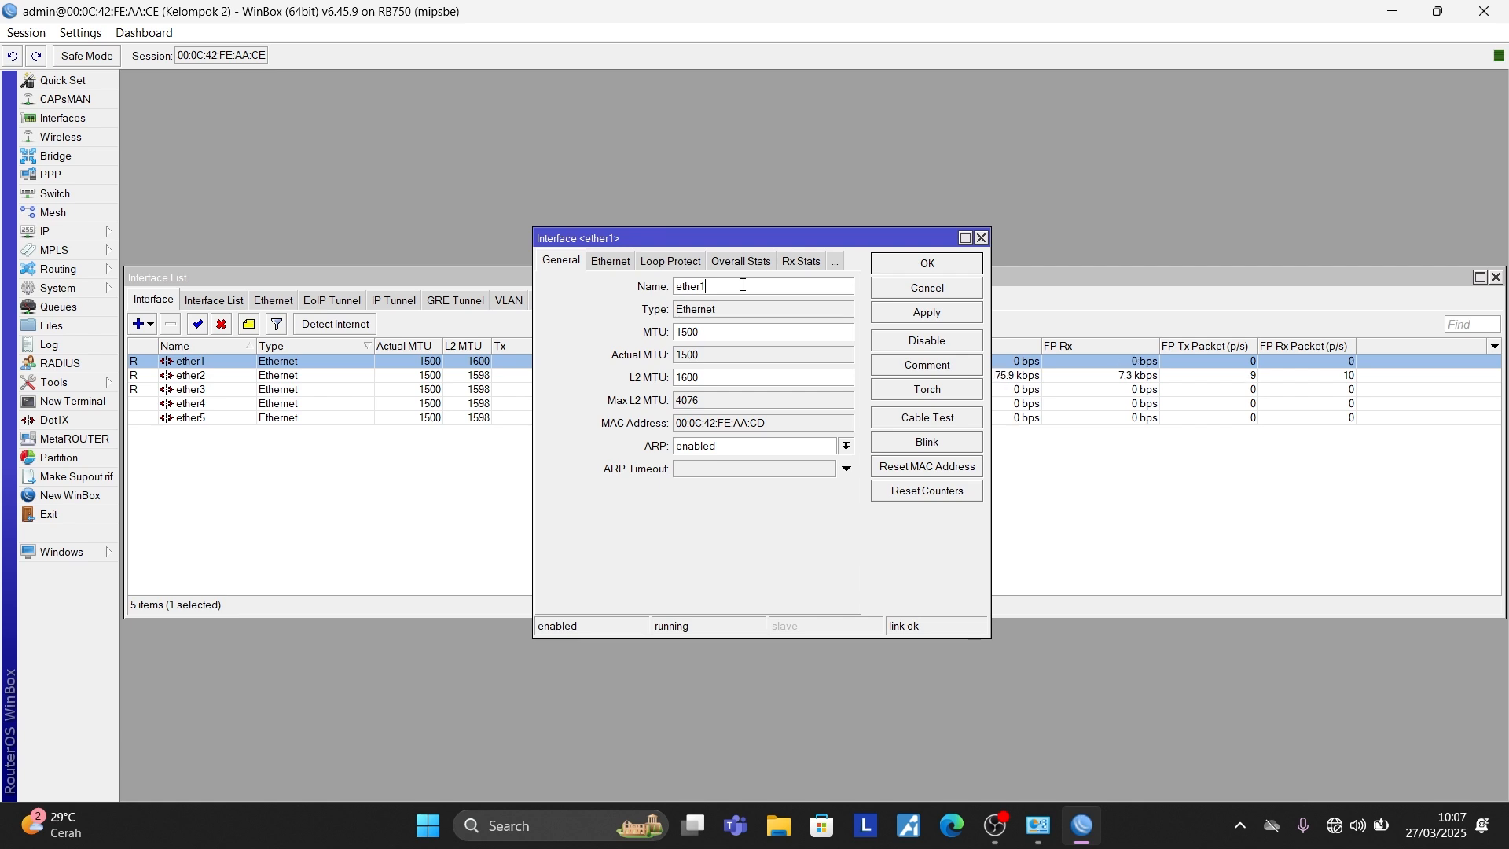
pyautogui.write('-ISP')
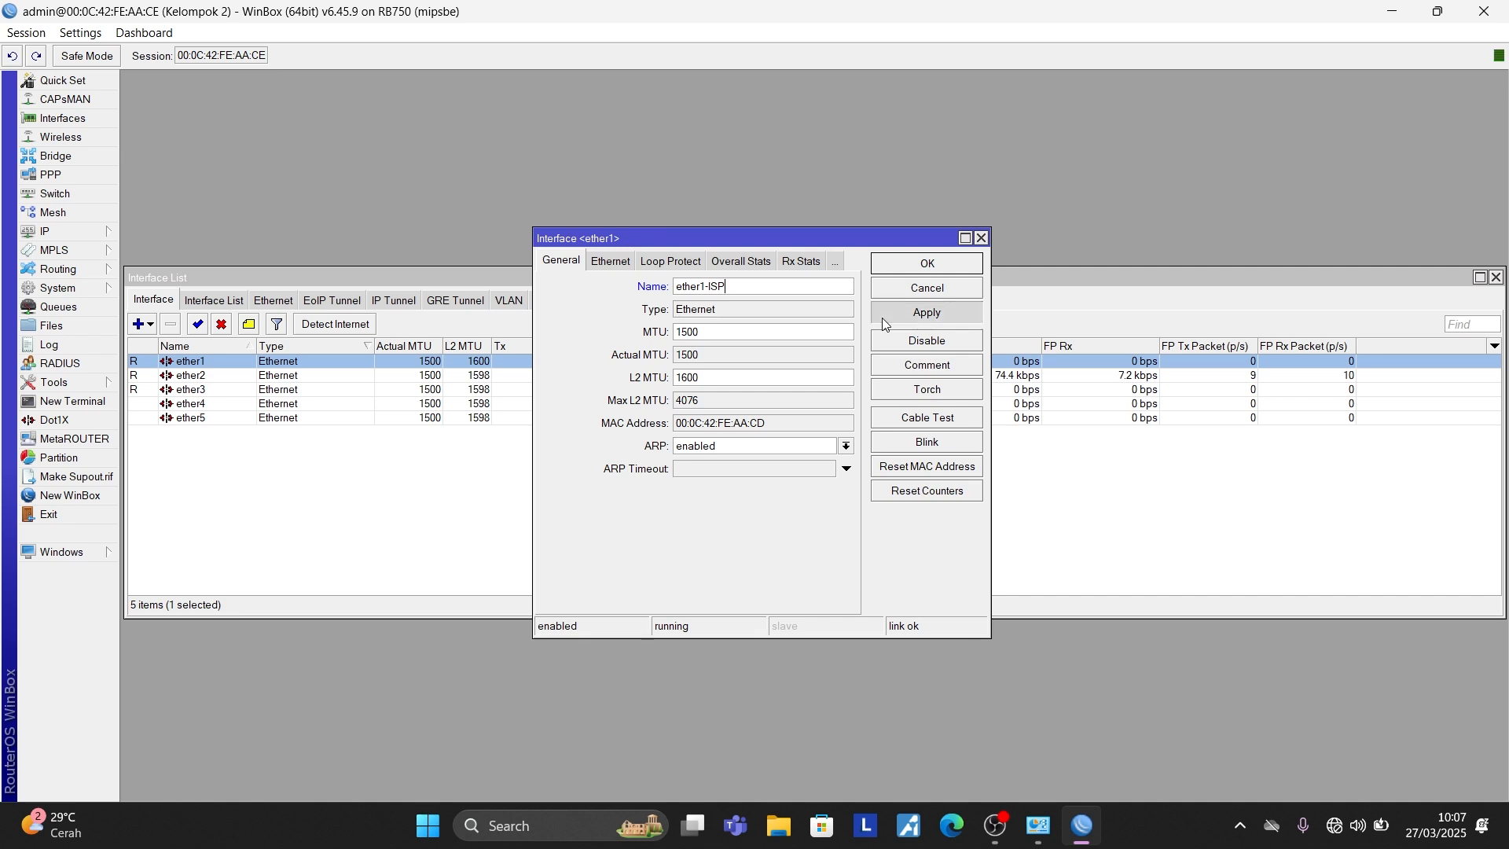
pyautogui.click(912, 314)
pyautogui.click(927, 265)
# Step: Rename the router's ether2 interface as ether2-LAN
pyautogui.doubleClick(208, 375)
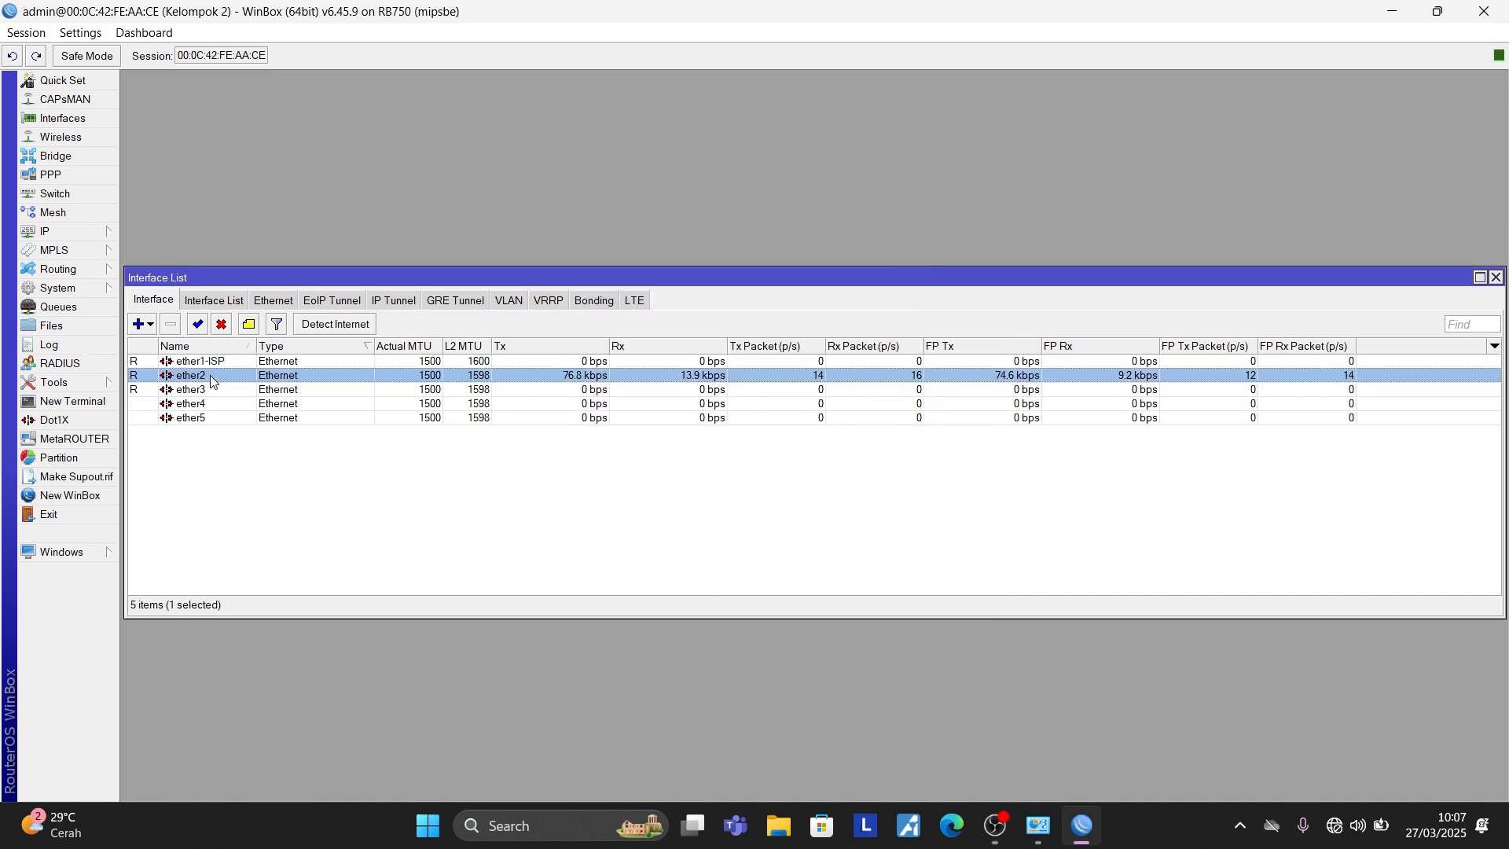
pyautogui.click(763, 288)
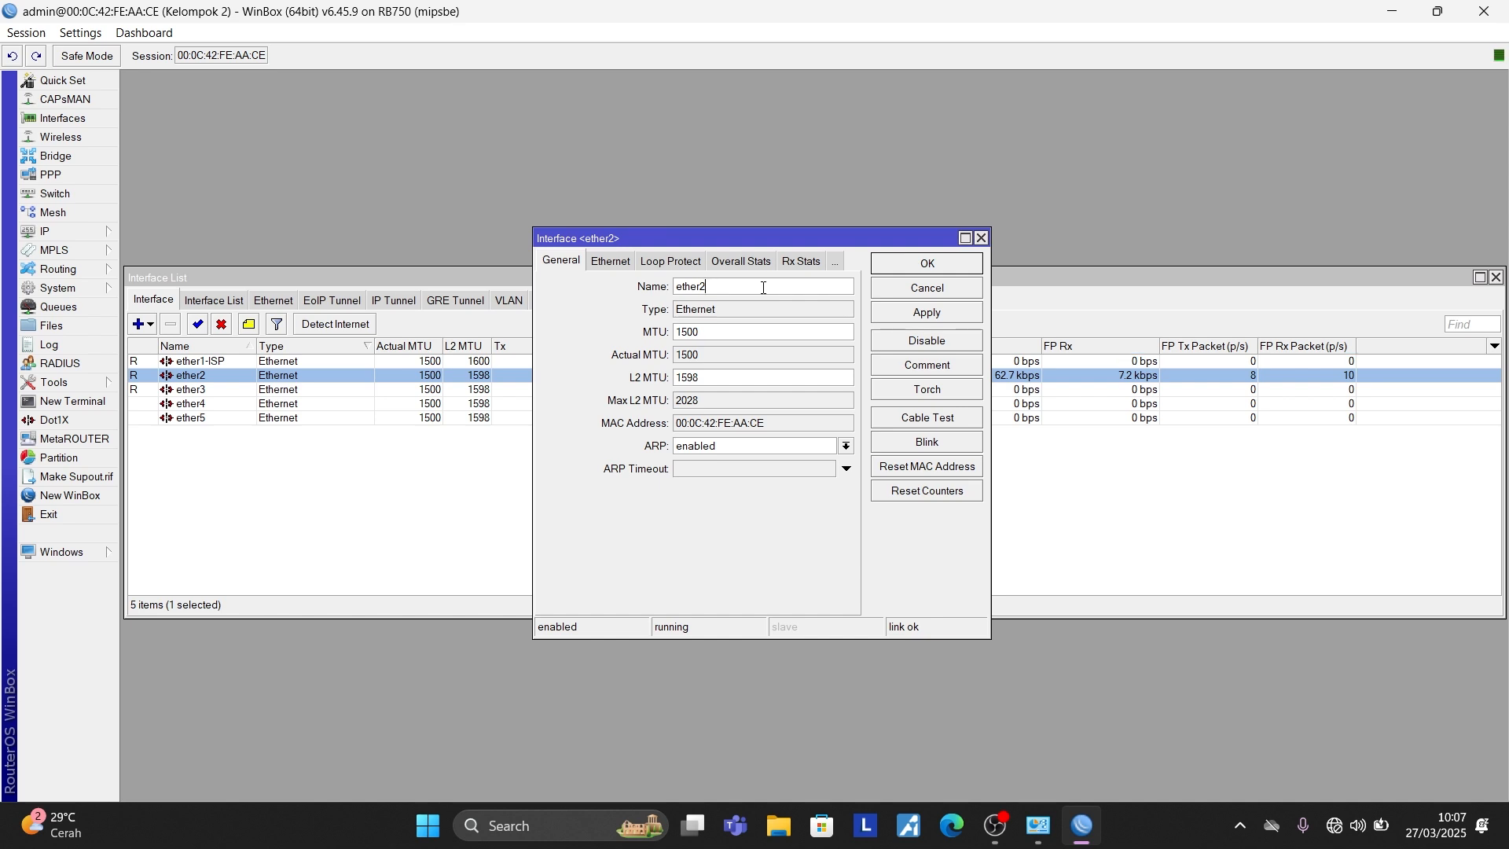
pyautogui.write('-LAN')
pyautogui.click(910, 314)
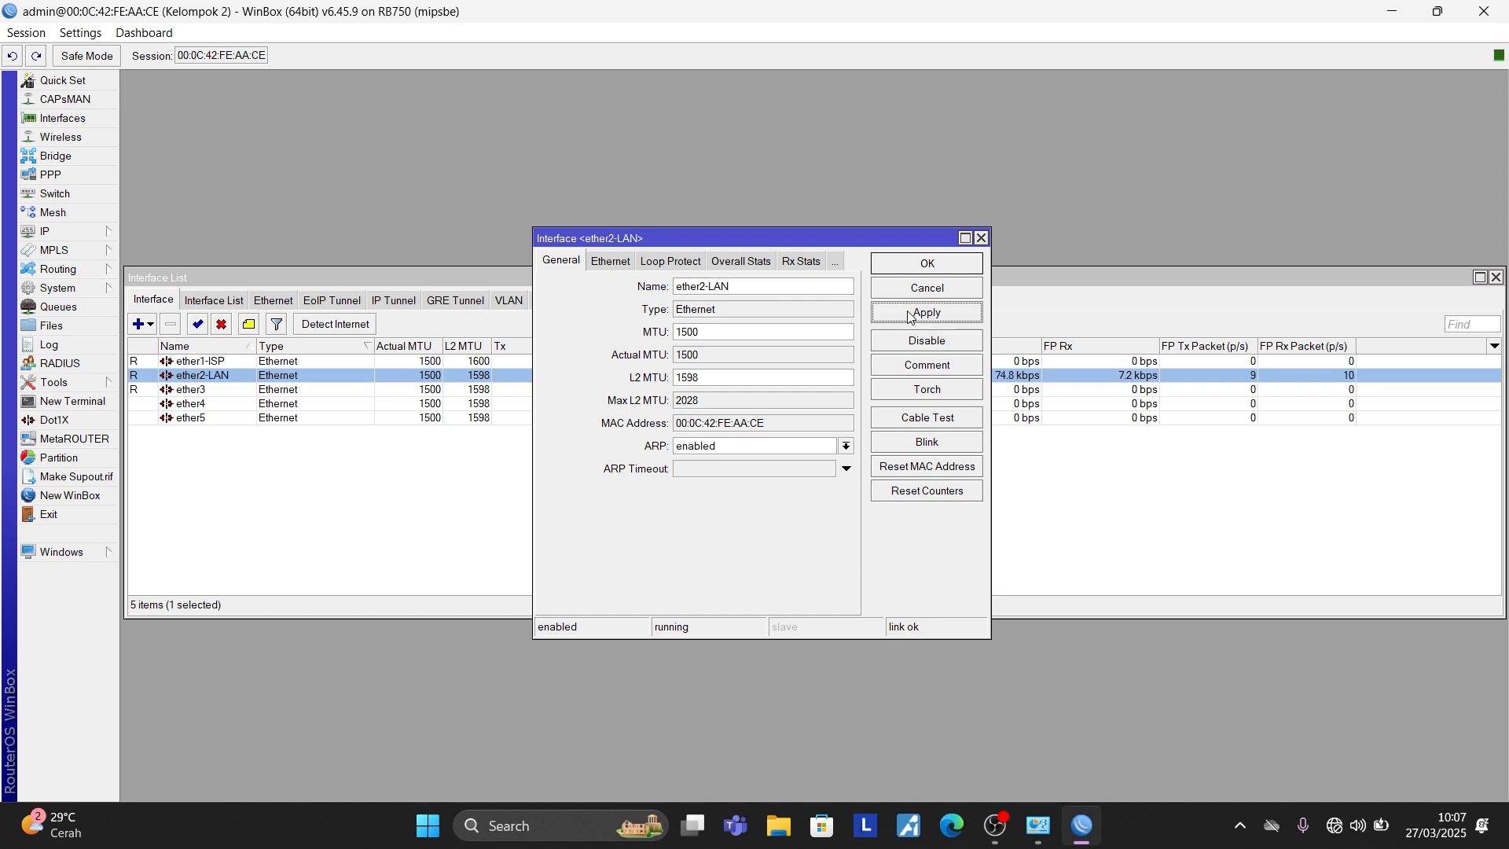
pyautogui.click(917, 265)
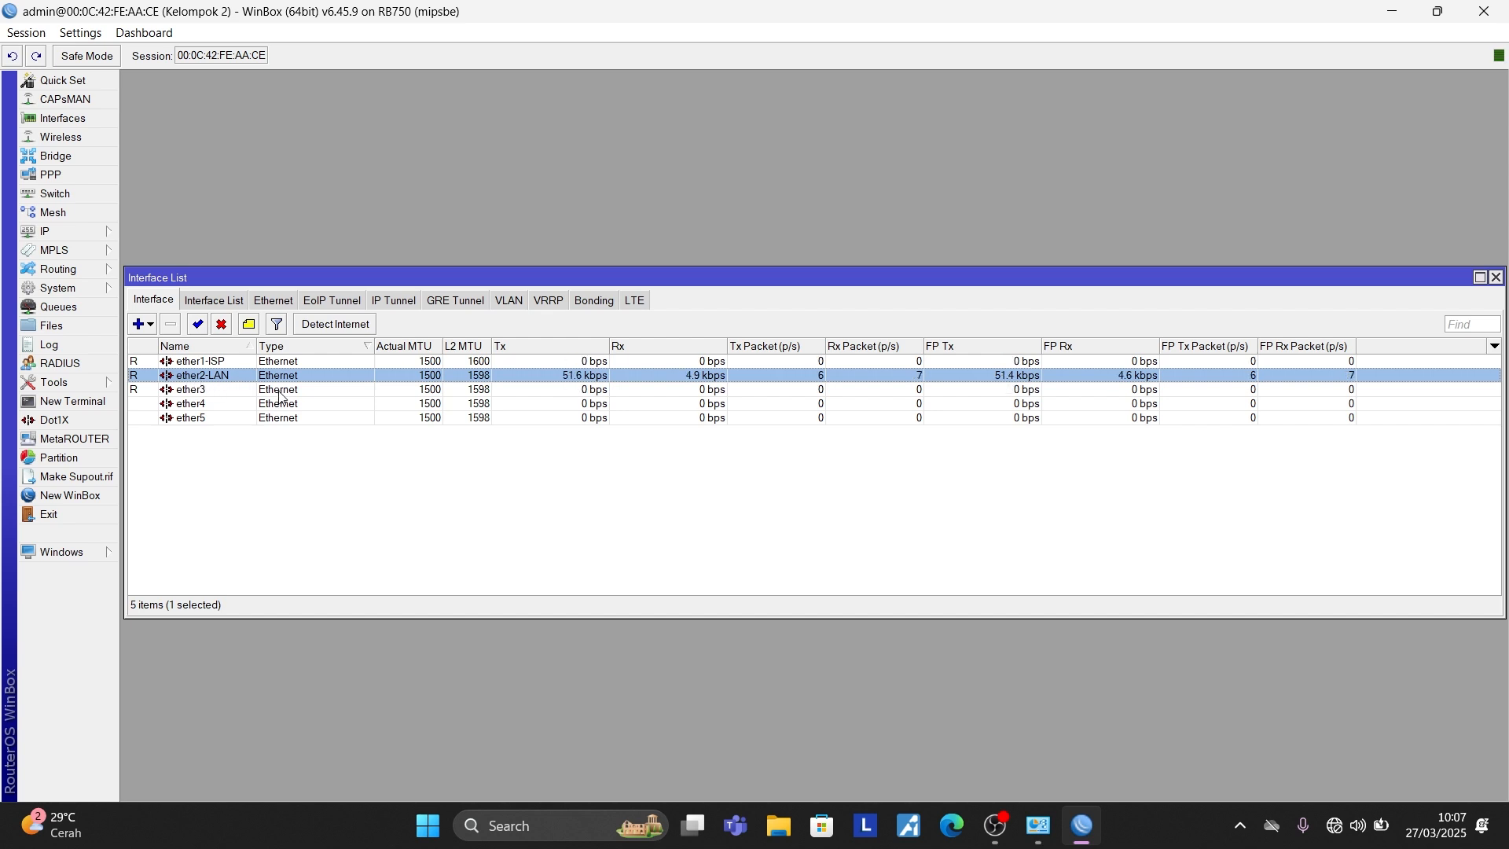
# Step: Rename the router's ether3 interface as ether3-LAN and close the interface list
pyautogui.click(225, 389)
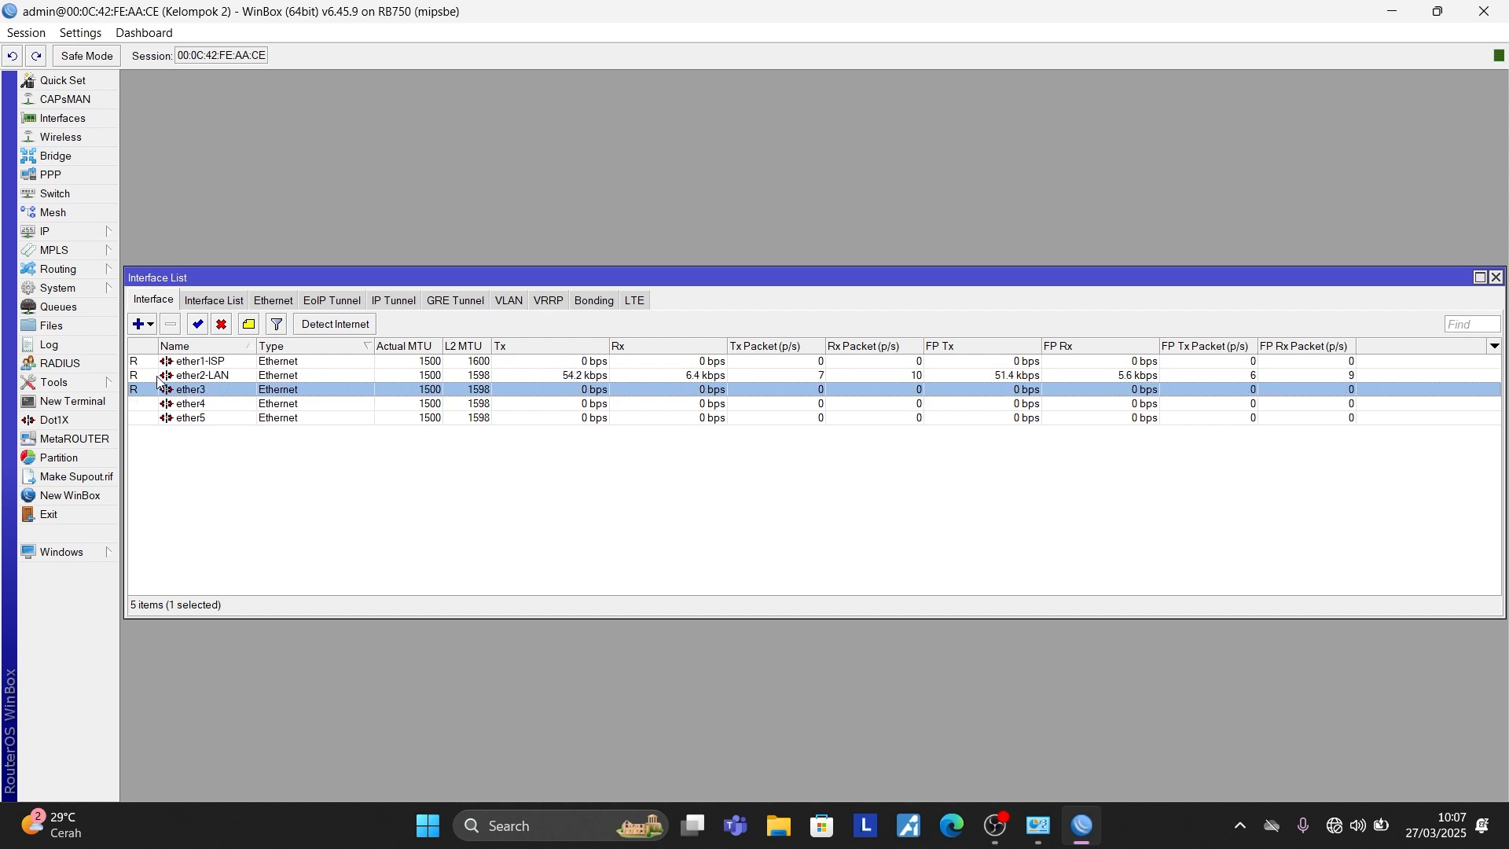
pyautogui.doubleClick(211, 392)
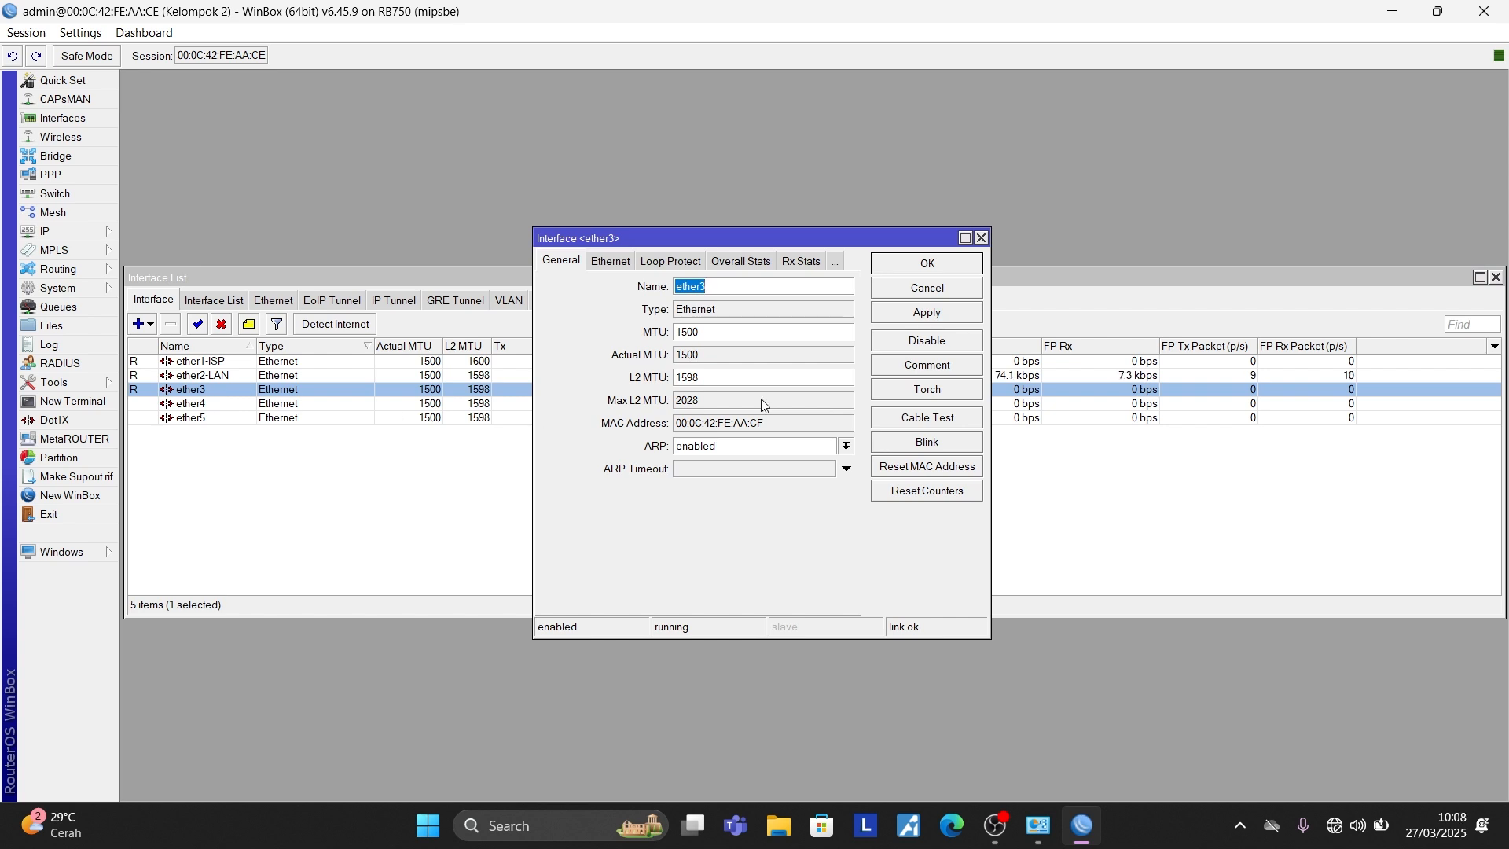
pyautogui.click(725, 283)
pyautogui.write('-LAN')
pyautogui.click(953, 310)
pyautogui.click(926, 262)
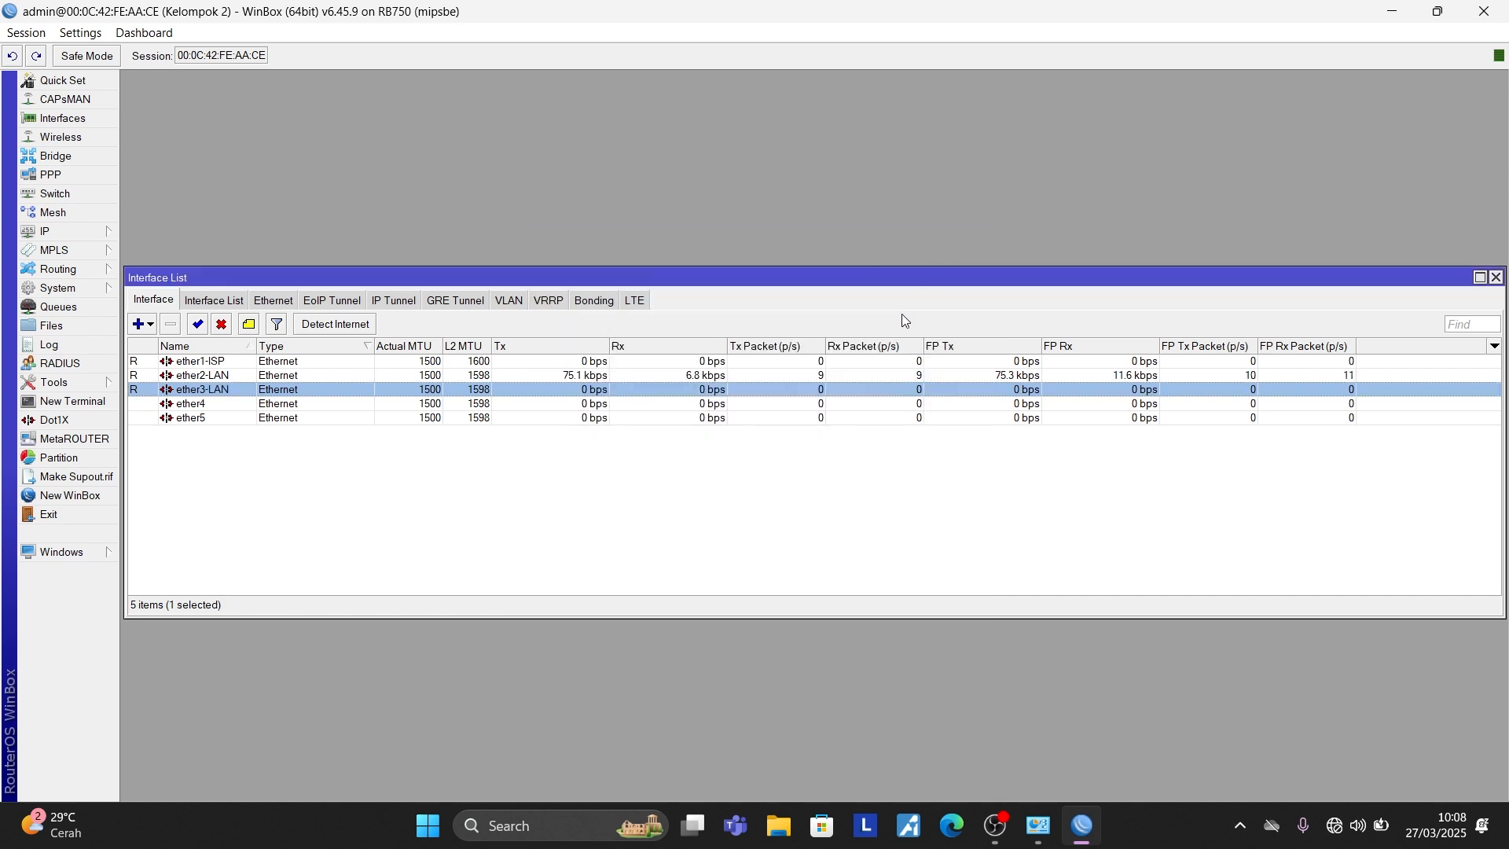
pyautogui.click(855, 481)
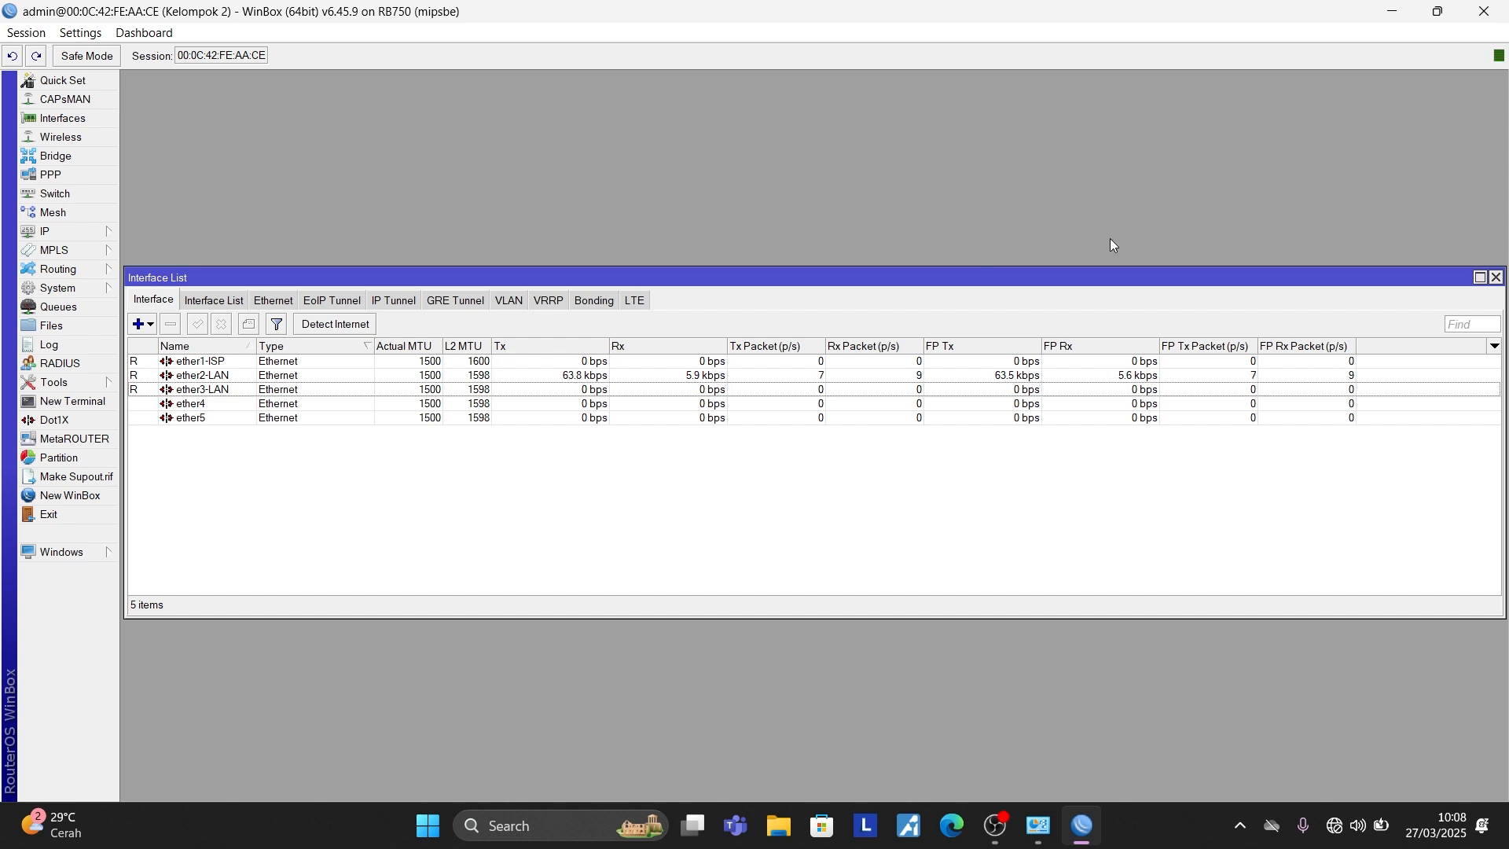
pyautogui.click(1496, 277)
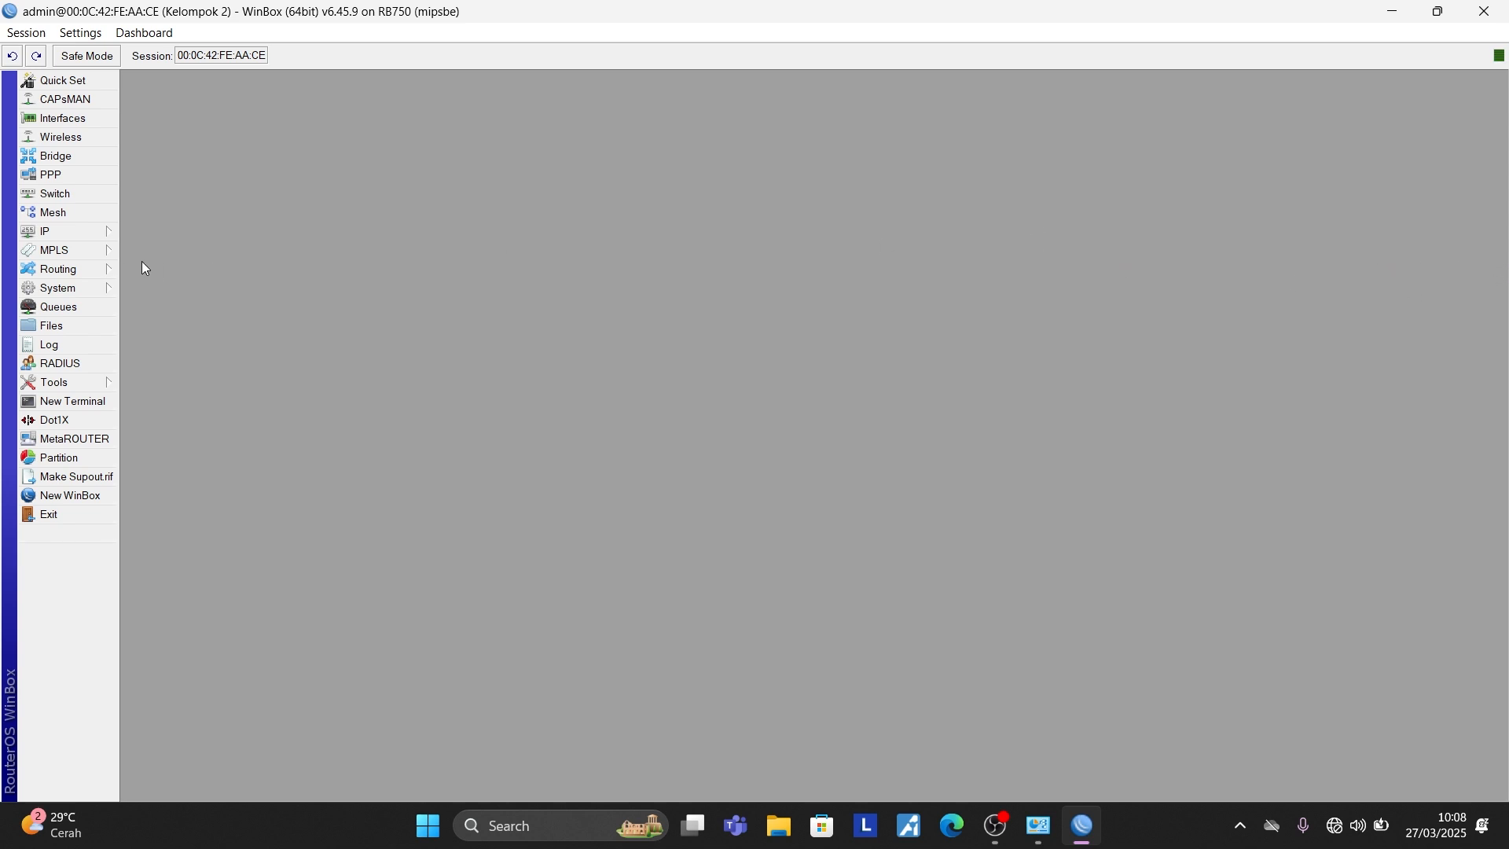
# Step: Create a new bridge interface named bridge1-ISP on the router
pyautogui.click(68, 158)
pyautogui.click(176, 295)
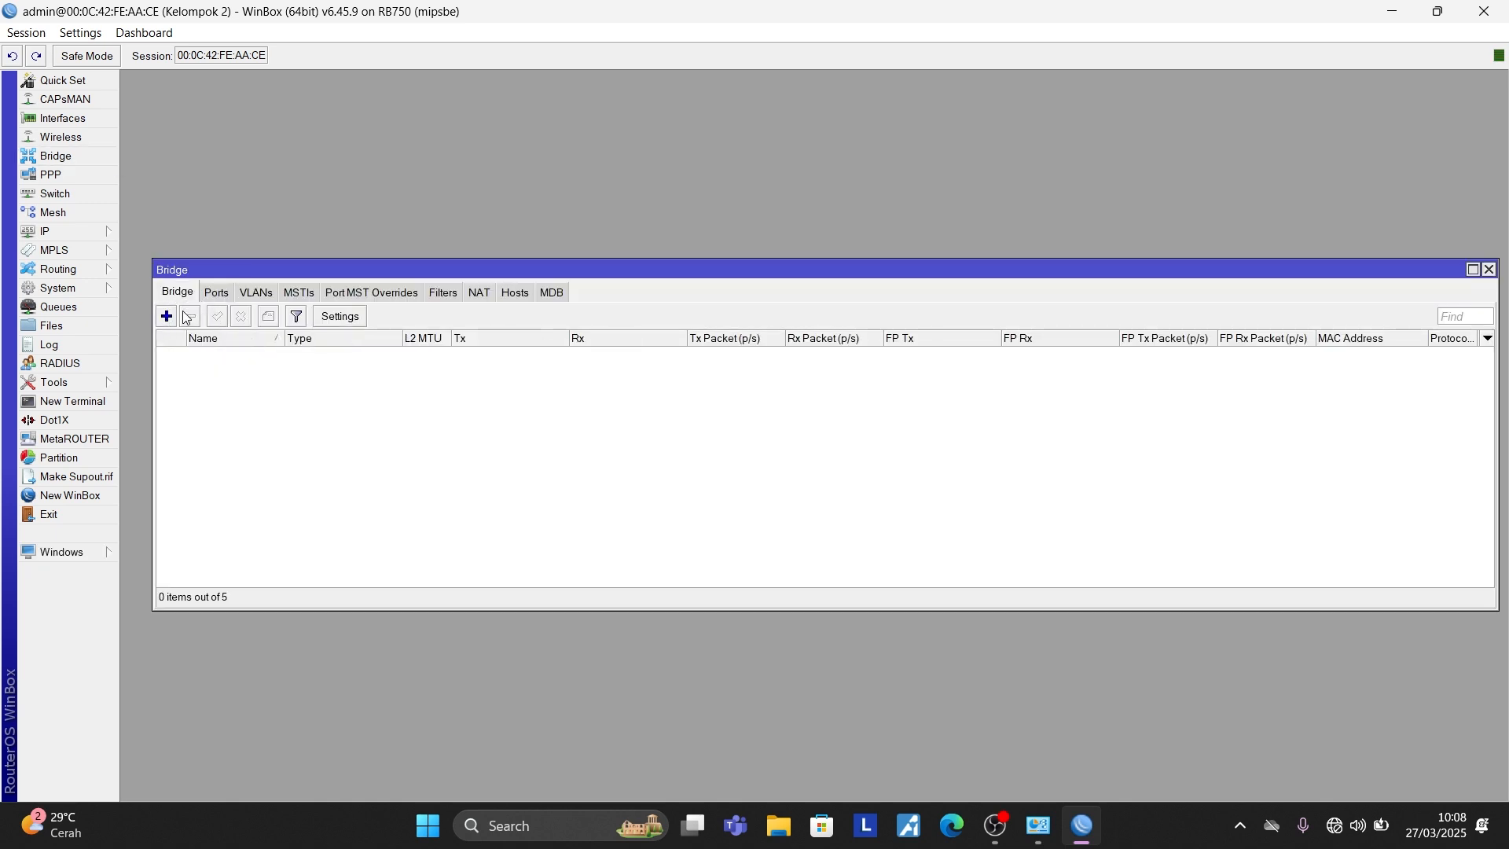
pyautogui.click(167, 316)
pyautogui.click(772, 291)
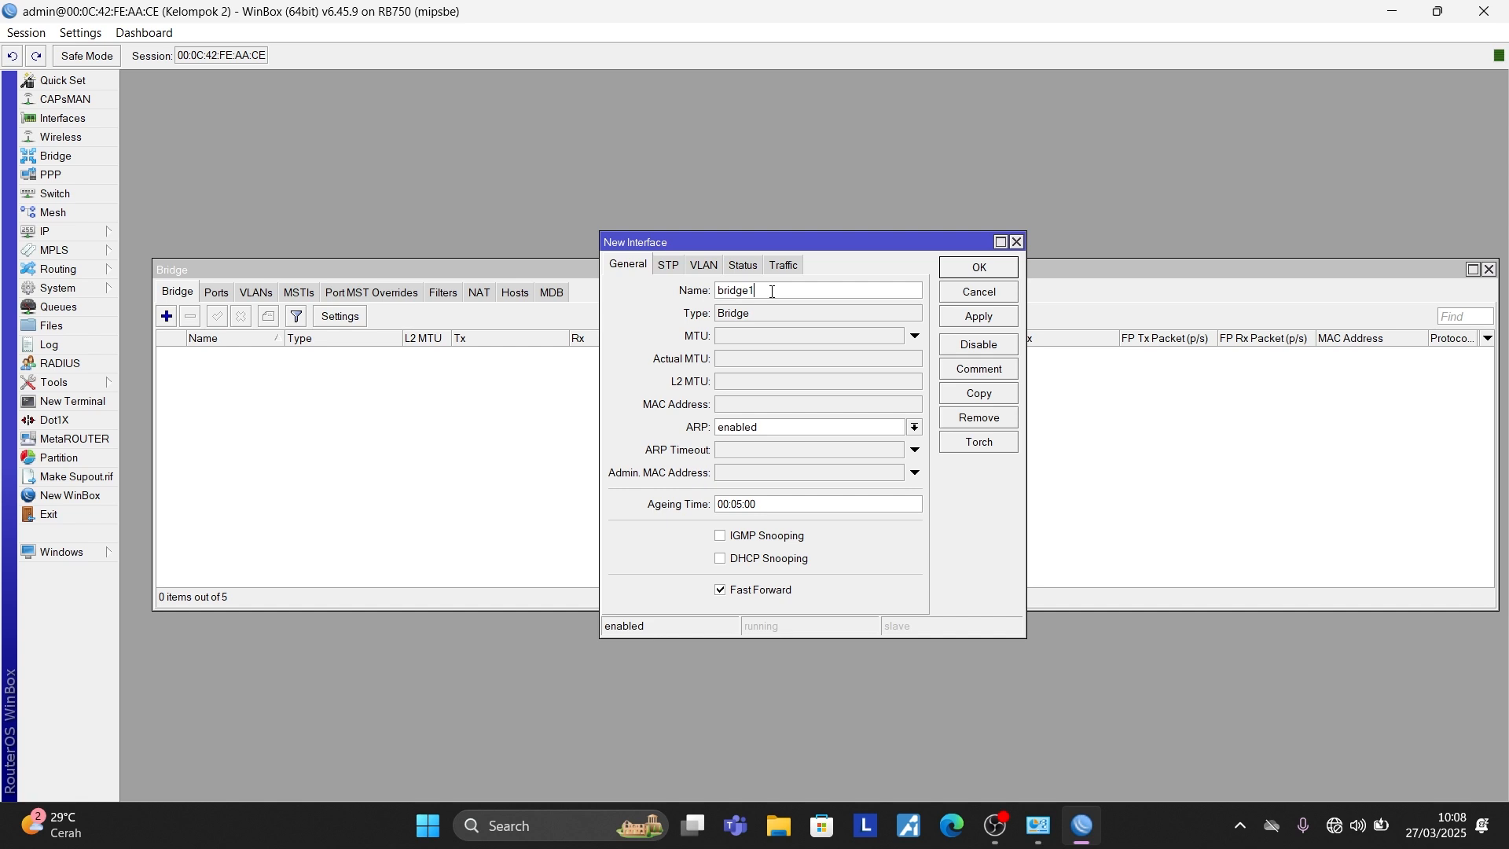
pyautogui.write('-ISP')
pyautogui.click(980, 269)
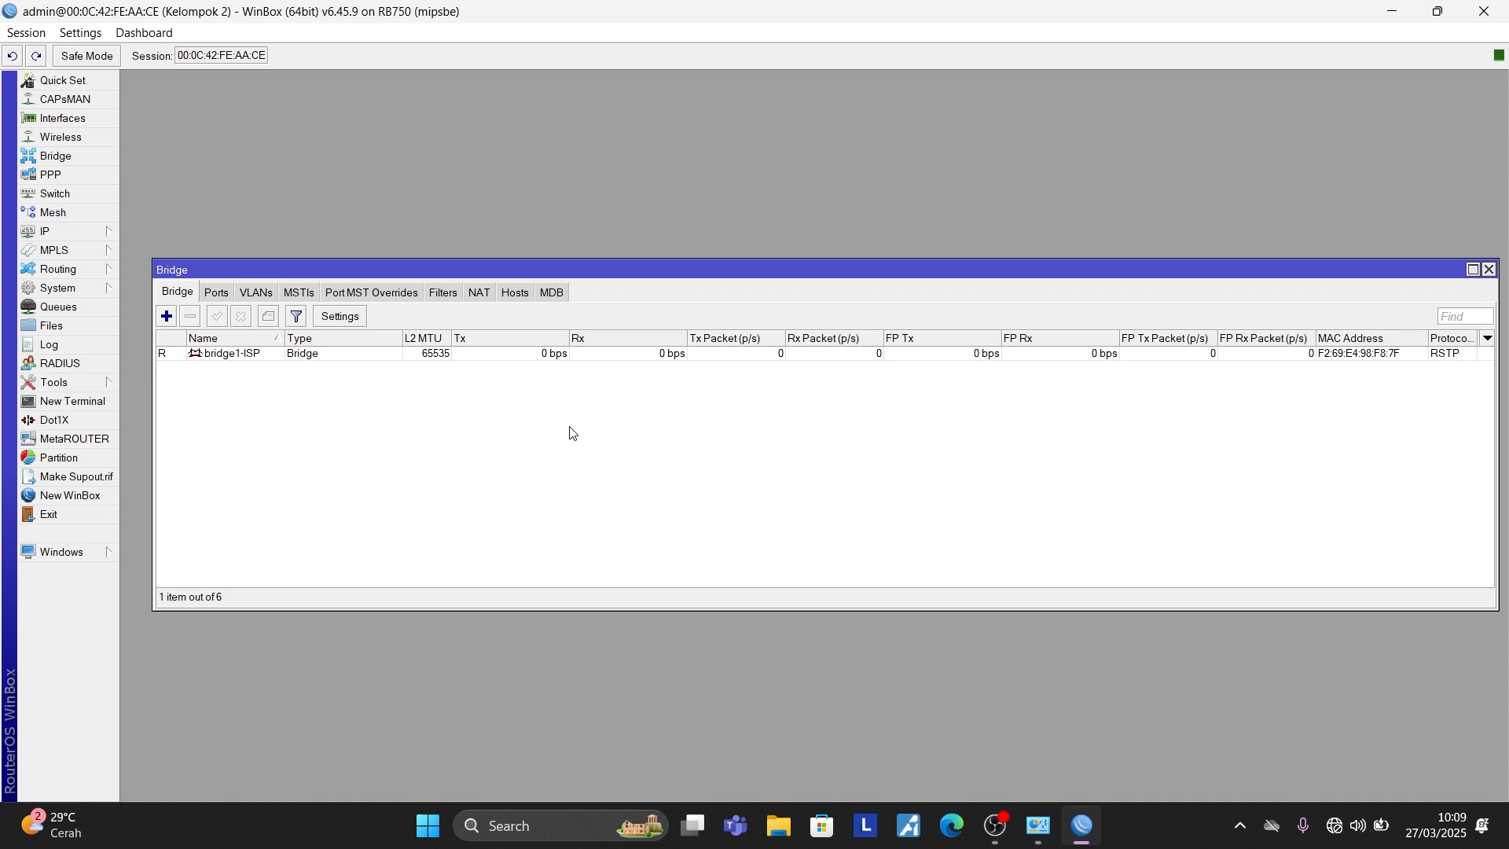
# Step: Add a bridge port that assigns the ether1-ISP interface to bridge1-ISP
pyautogui.click(218, 293)
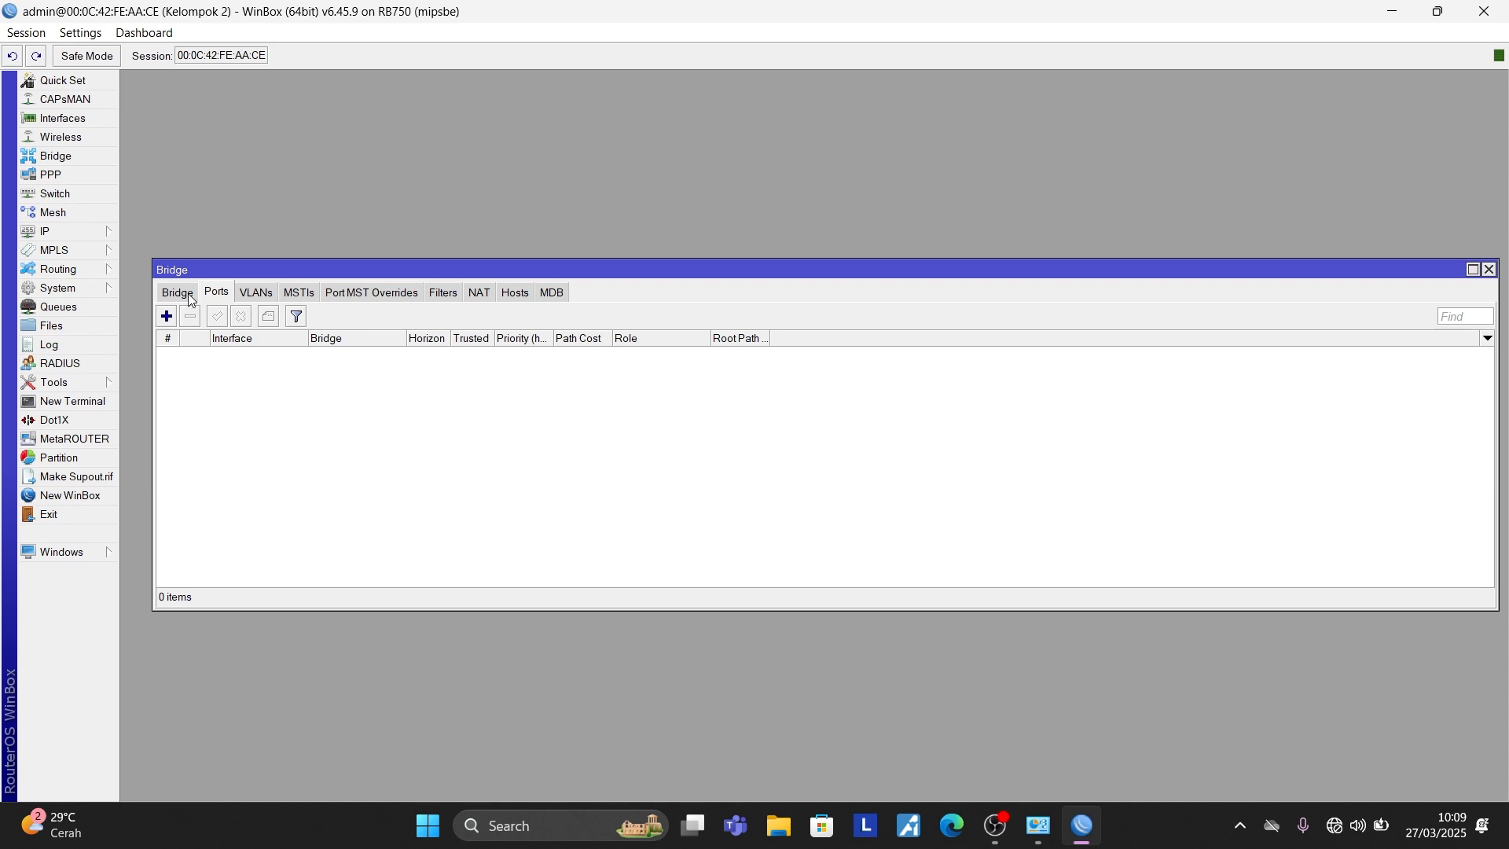
pyautogui.click(187, 294)
pyautogui.click(206, 291)
pyautogui.click(166, 316)
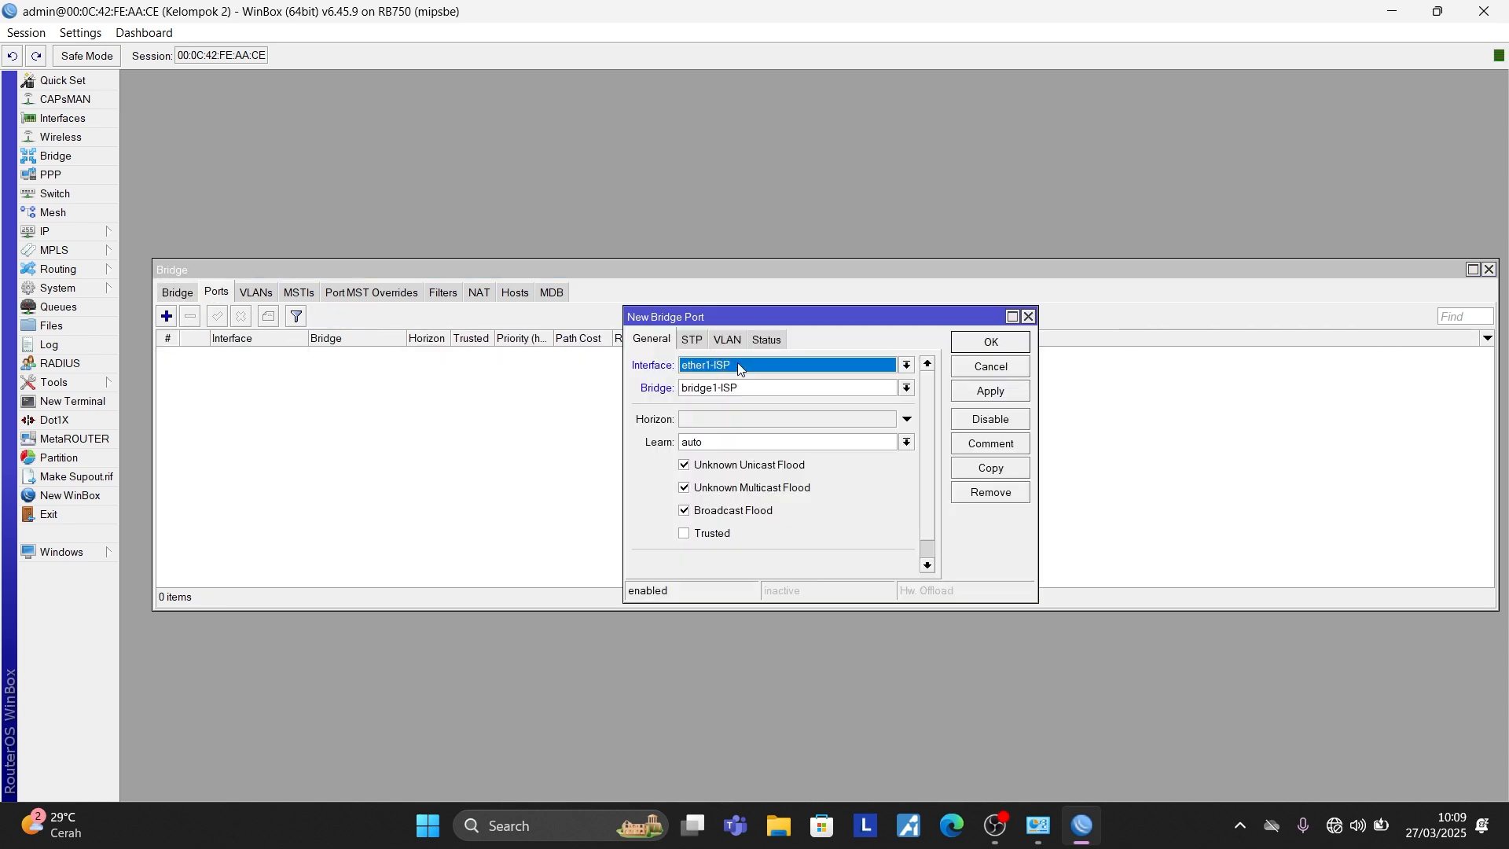
pyautogui.click(908, 366)
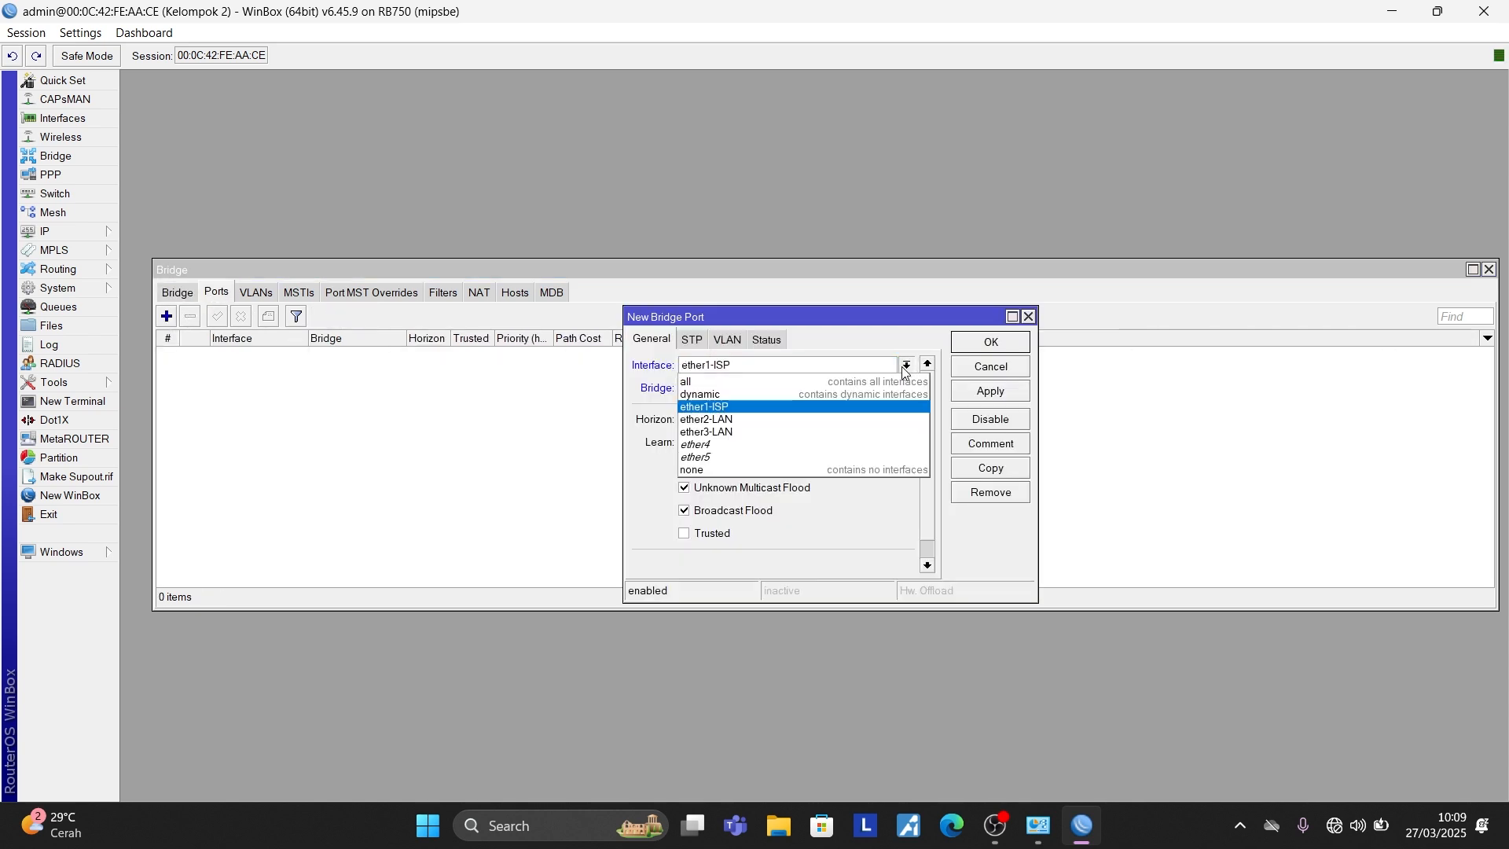
pyautogui.click(729, 406)
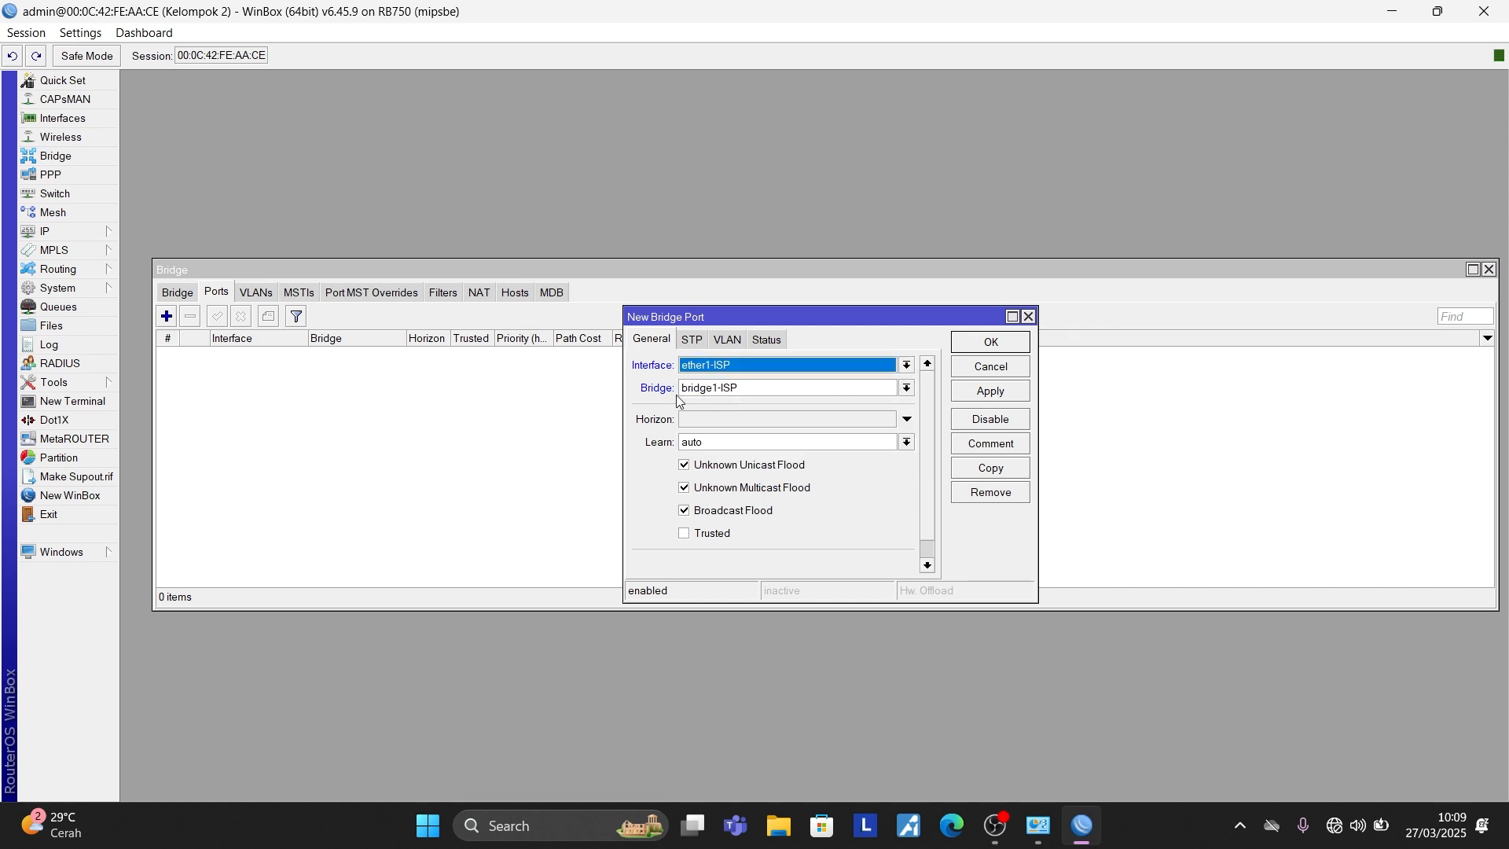
pyautogui.click(907, 388)
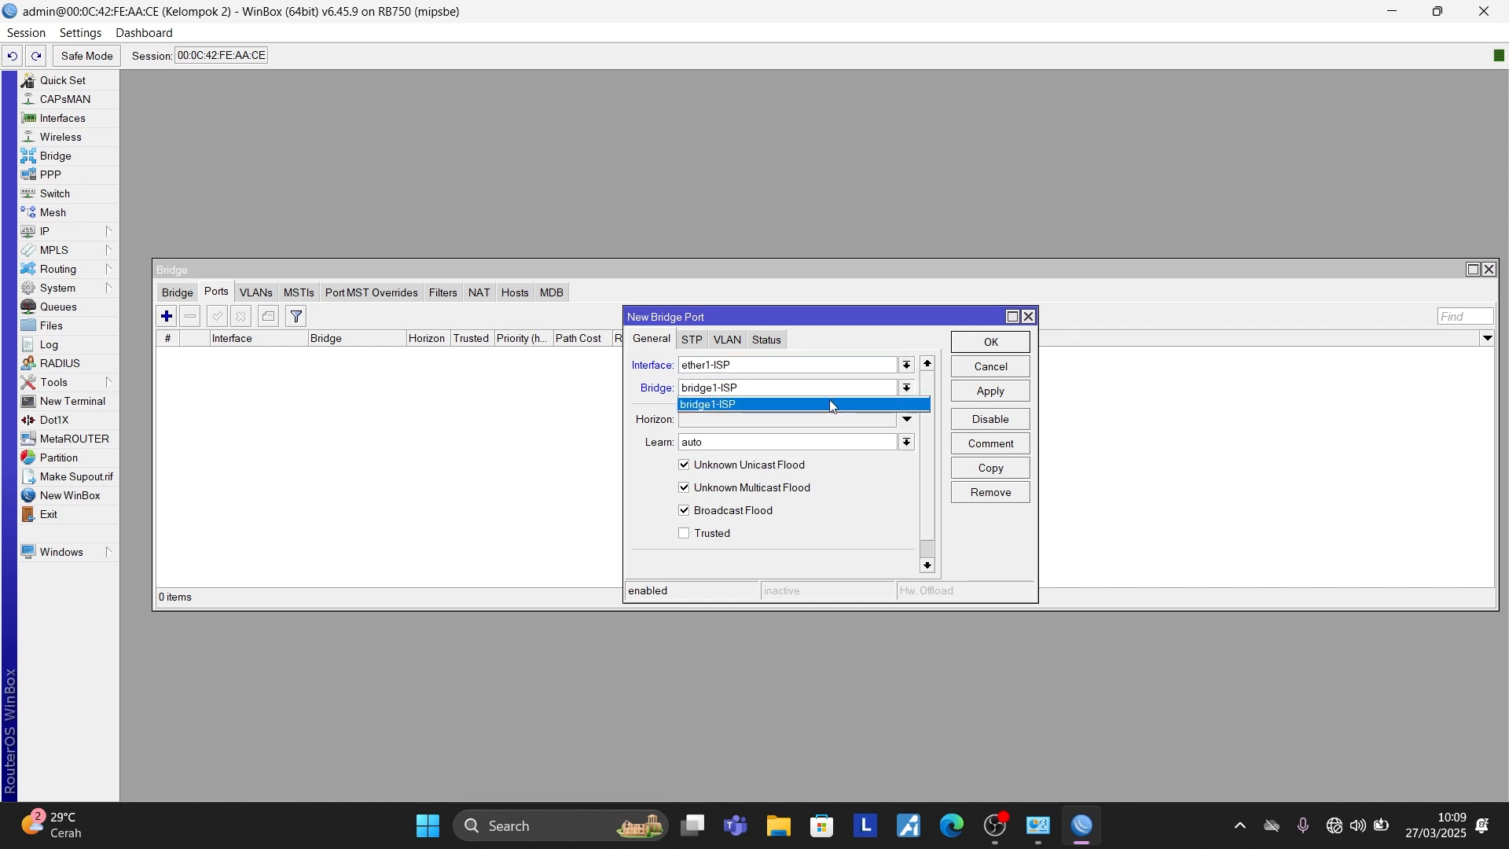
pyautogui.click(729, 404)
pyautogui.click(1010, 393)
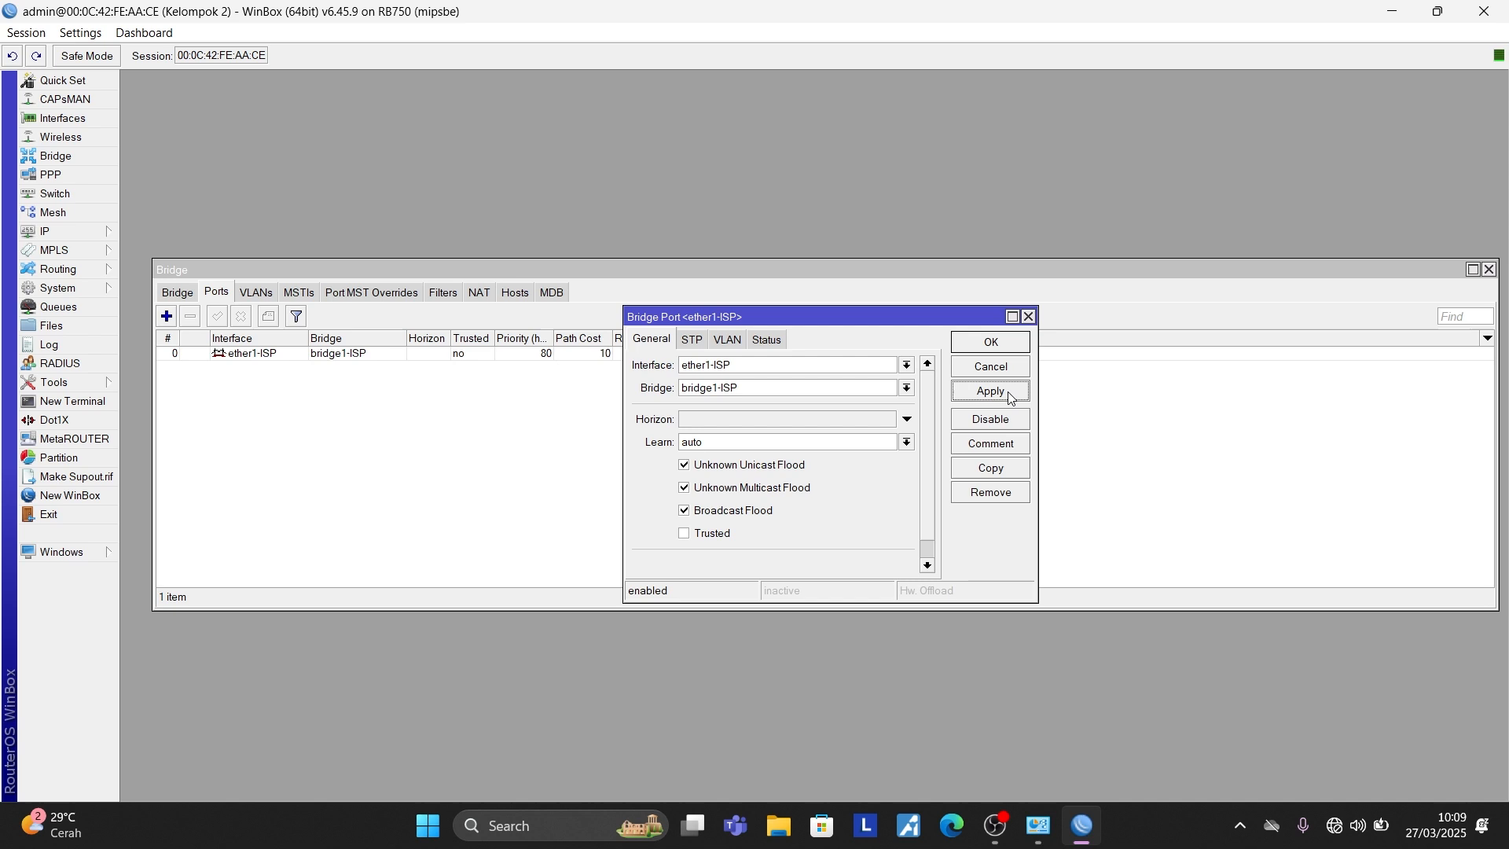
pyautogui.click(992, 343)
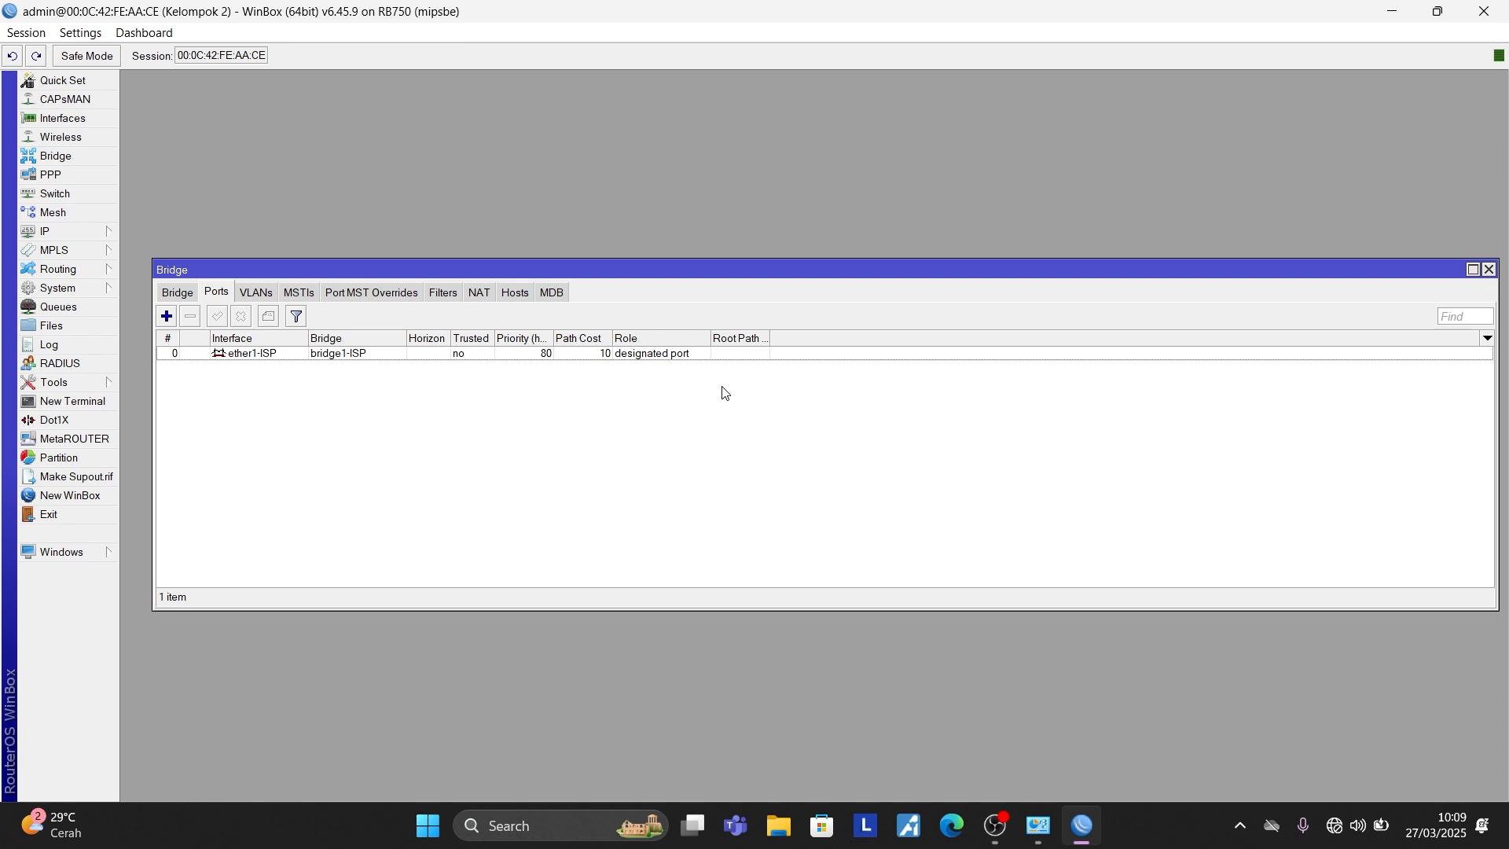
# Step: Create a second bridge interface named bridge2-LAN
pyautogui.click(167, 296)
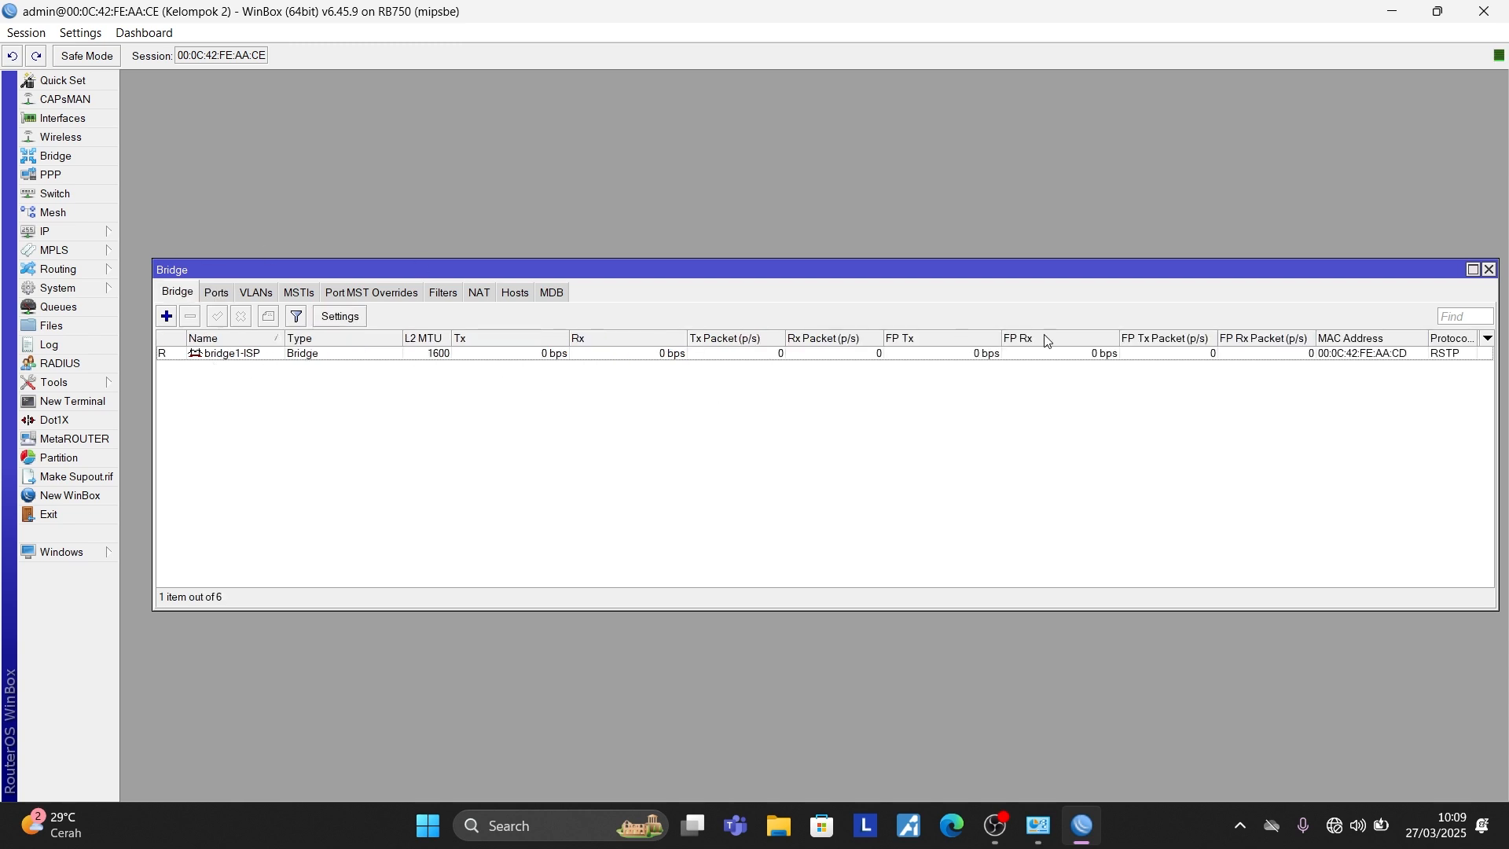
pyautogui.click(164, 316)
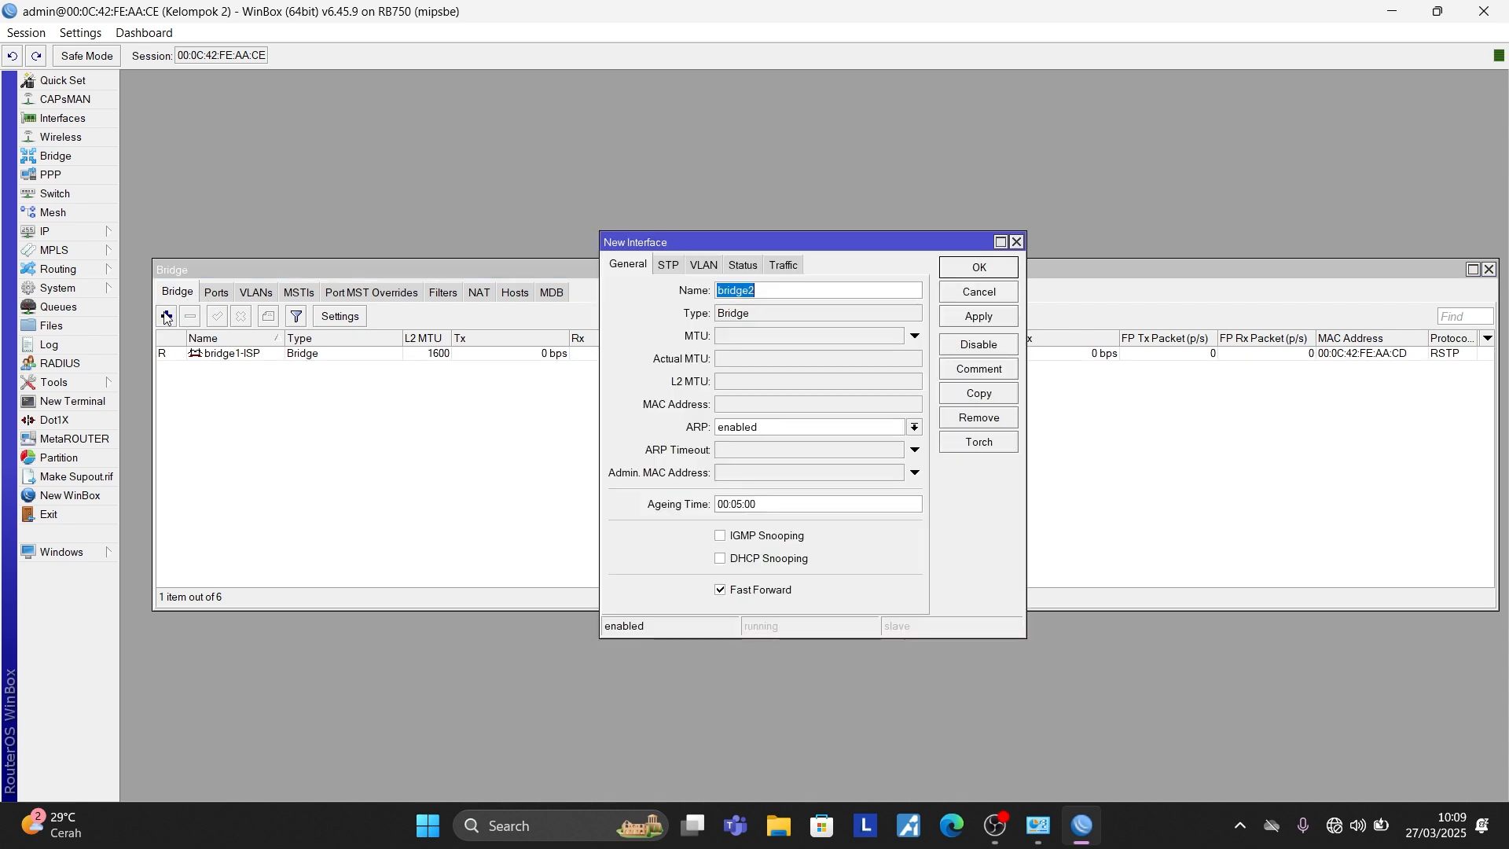
pyautogui.click(762, 289)
pyautogui.write('-LAN')
pyautogui.click(961, 316)
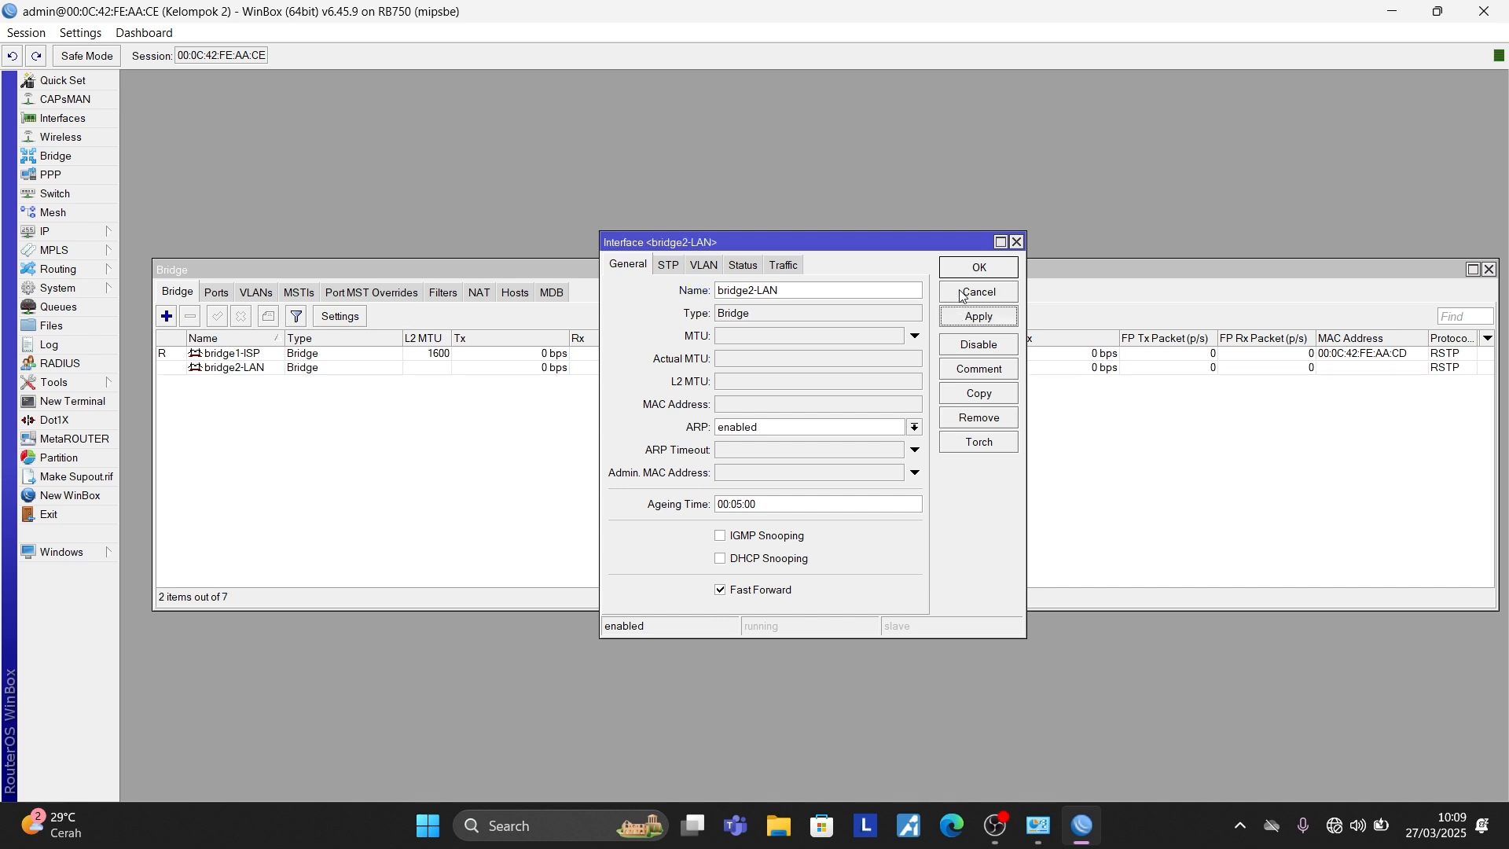
pyautogui.click(975, 269)
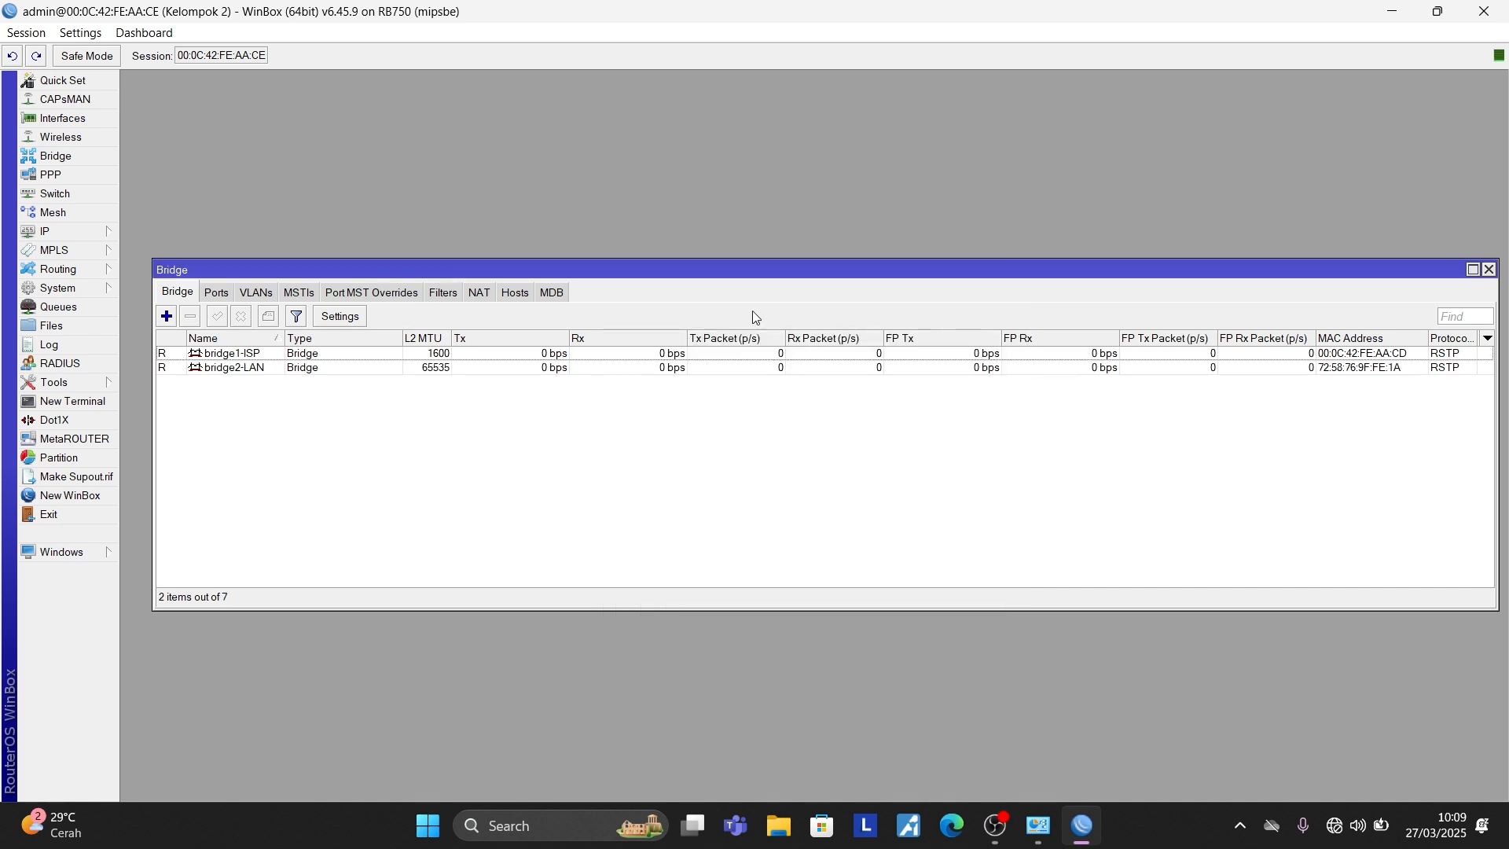
# Step: Add a bridge port that assigns the ether2-LAN interface to bridge2-LAN
pyautogui.click(218, 296)
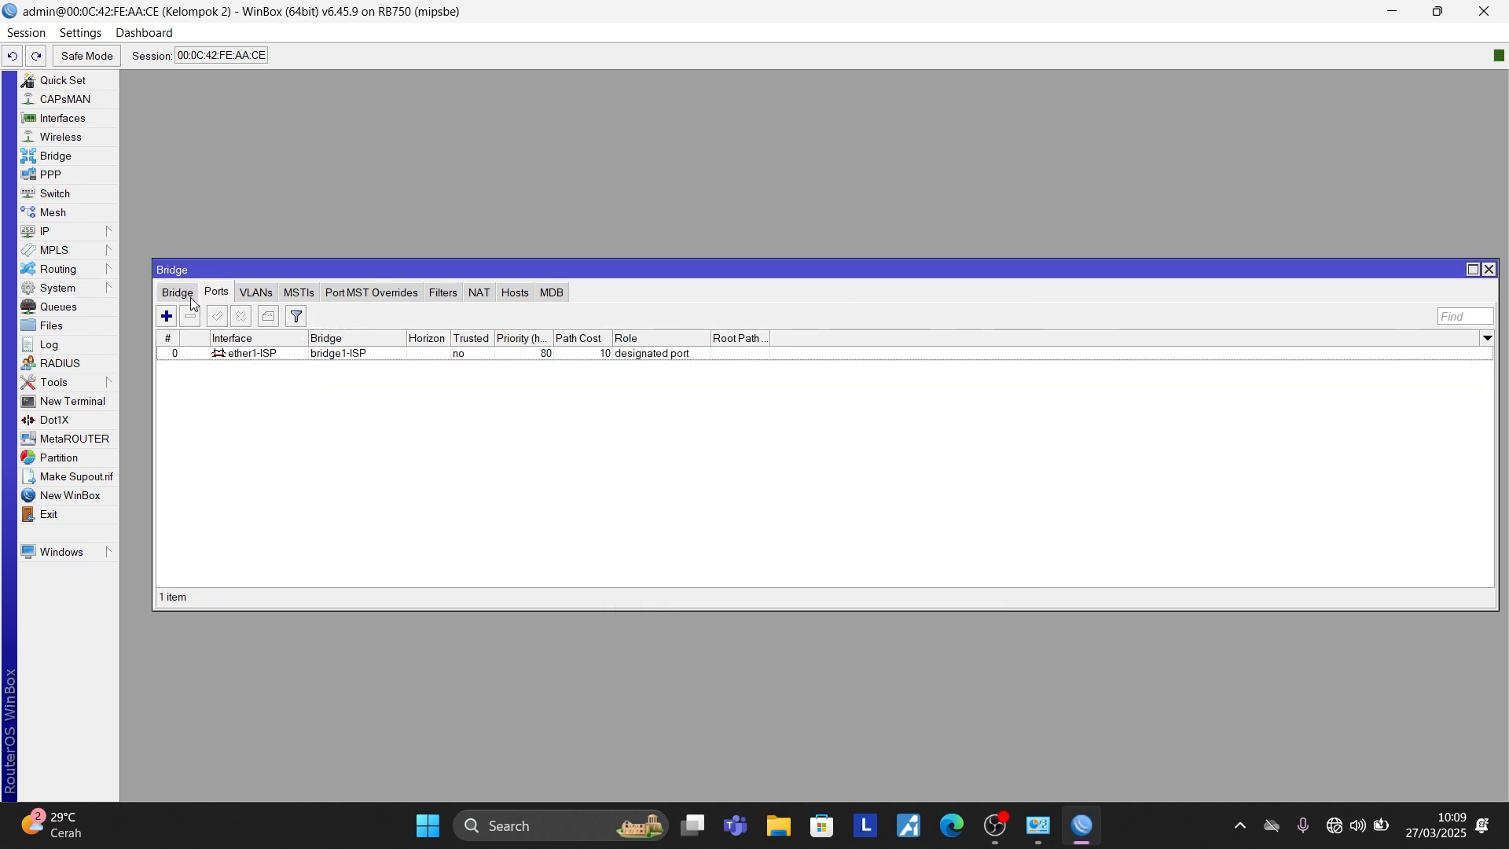
pyautogui.click(191, 297)
pyautogui.click(220, 296)
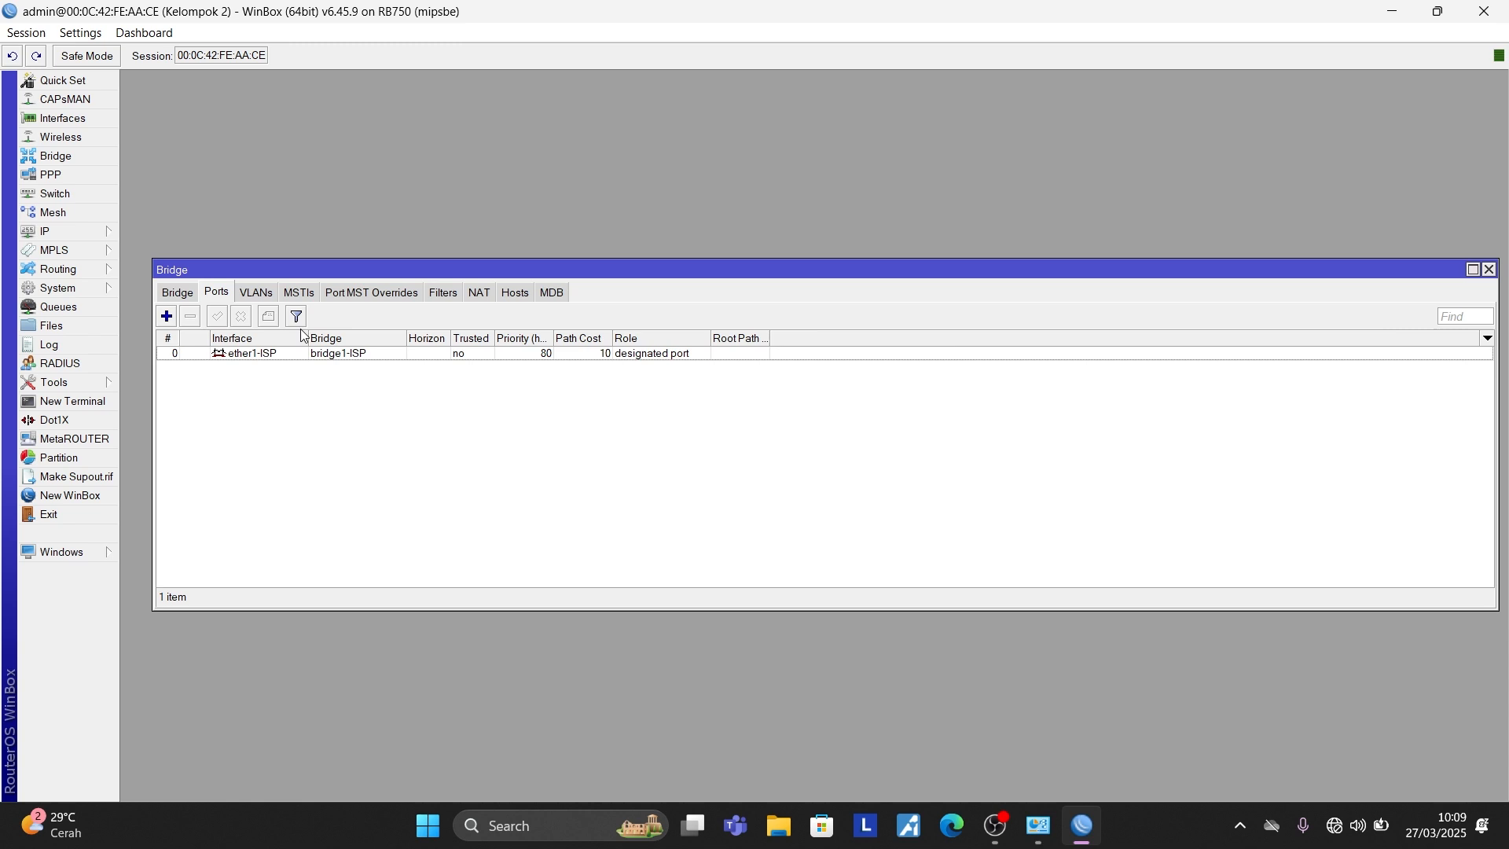
pyautogui.click(168, 317)
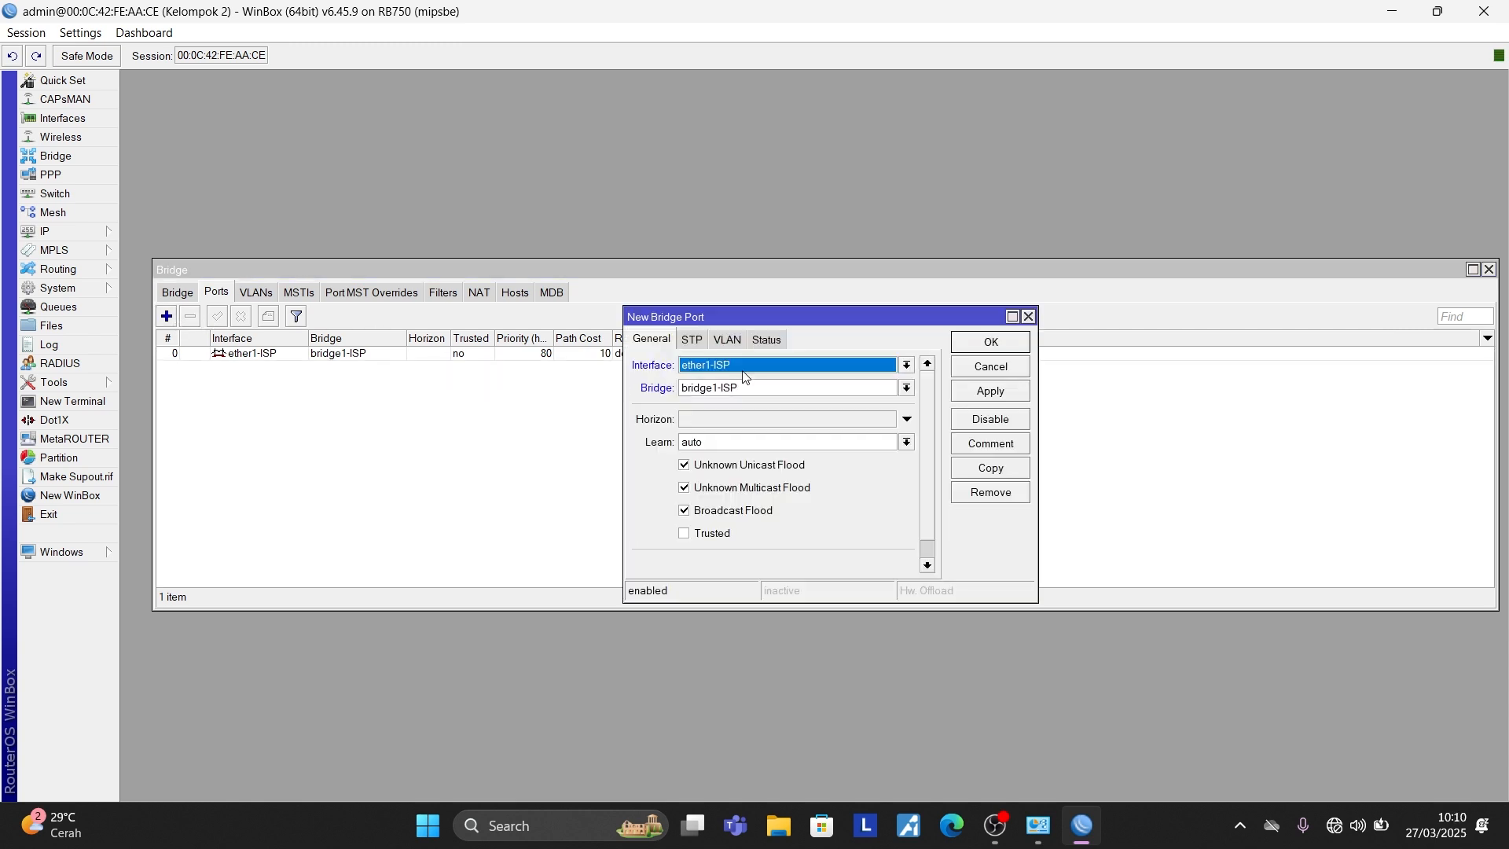
pyautogui.click(907, 365)
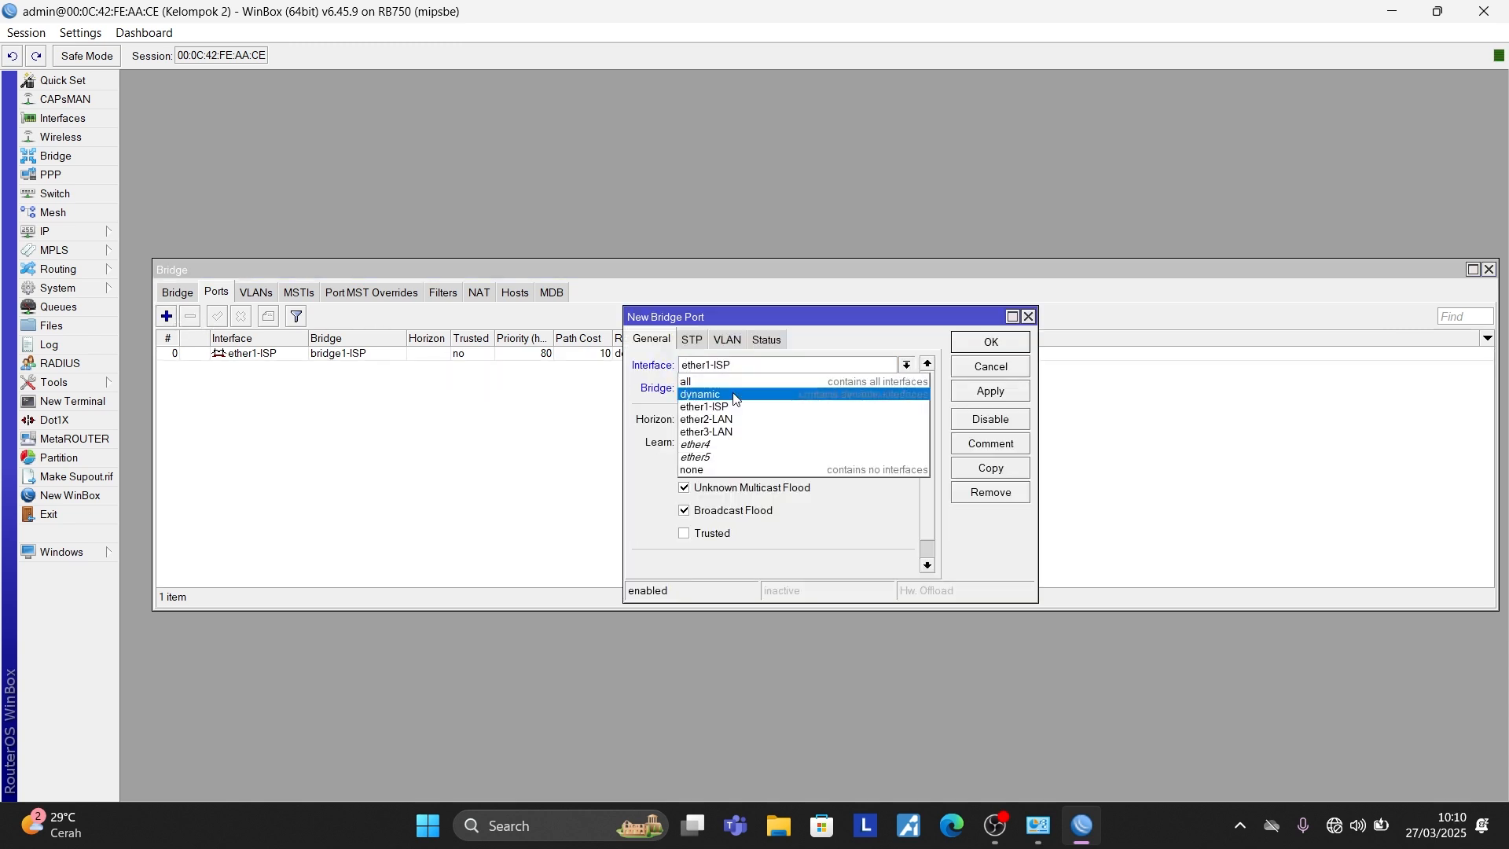
pyautogui.click(727, 417)
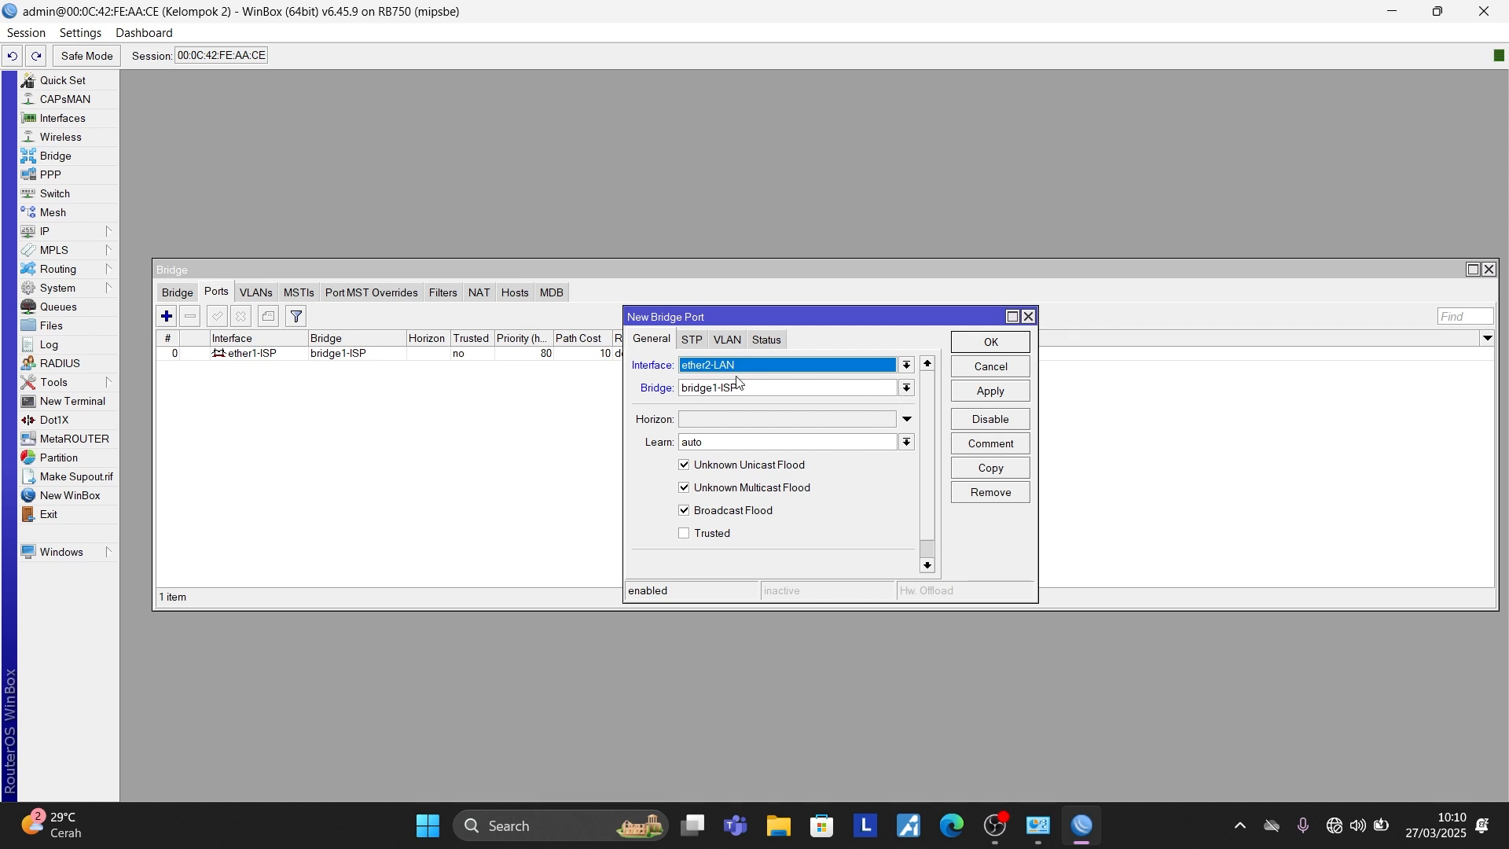
pyautogui.click(906, 389)
pyautogui.click(710, 416)
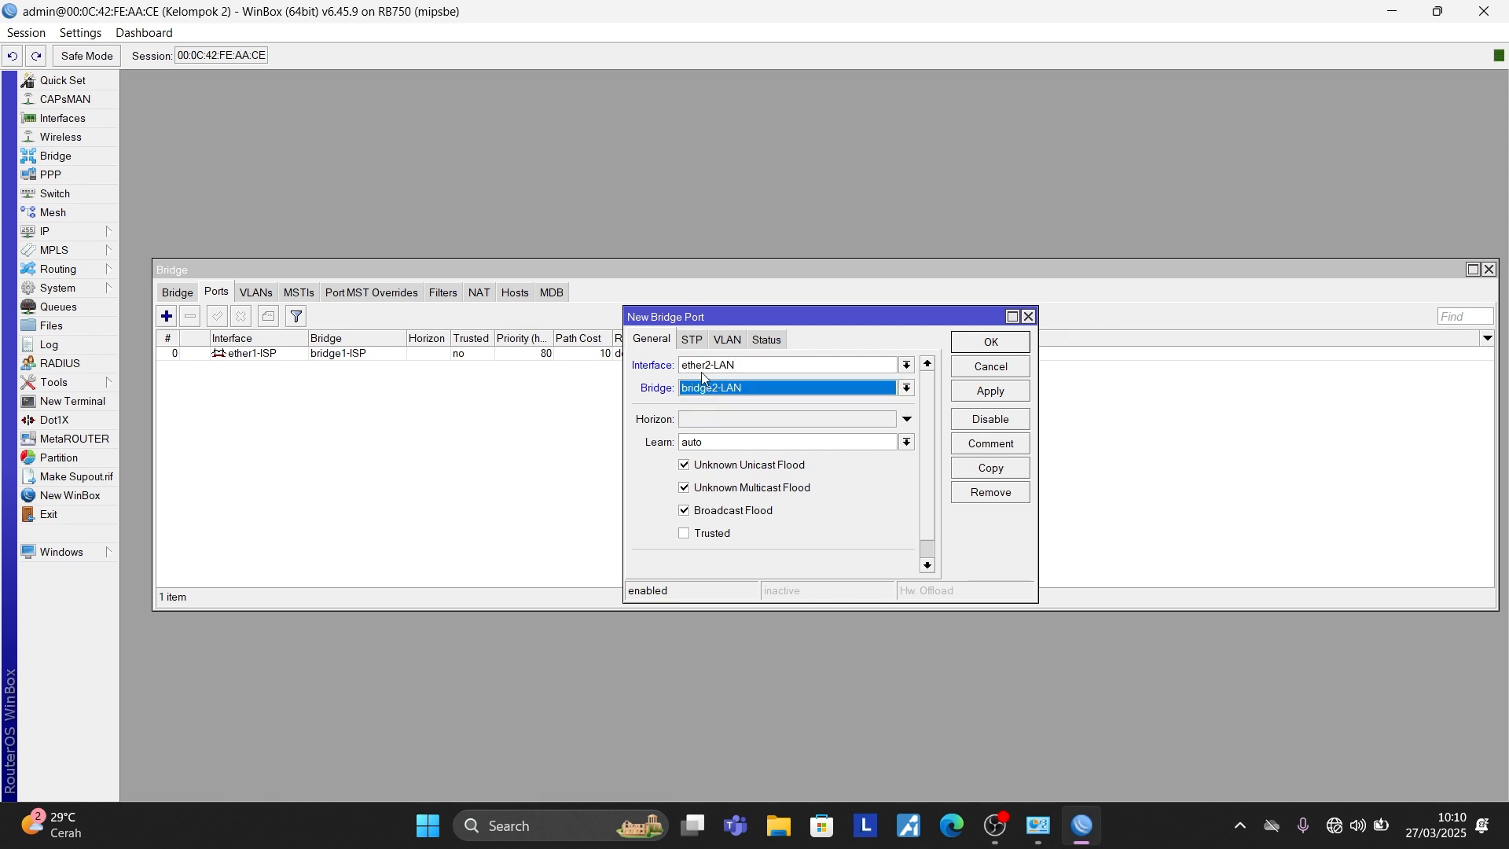
pyautogui.click(993, 392)
pyautogui.click(989, 344)
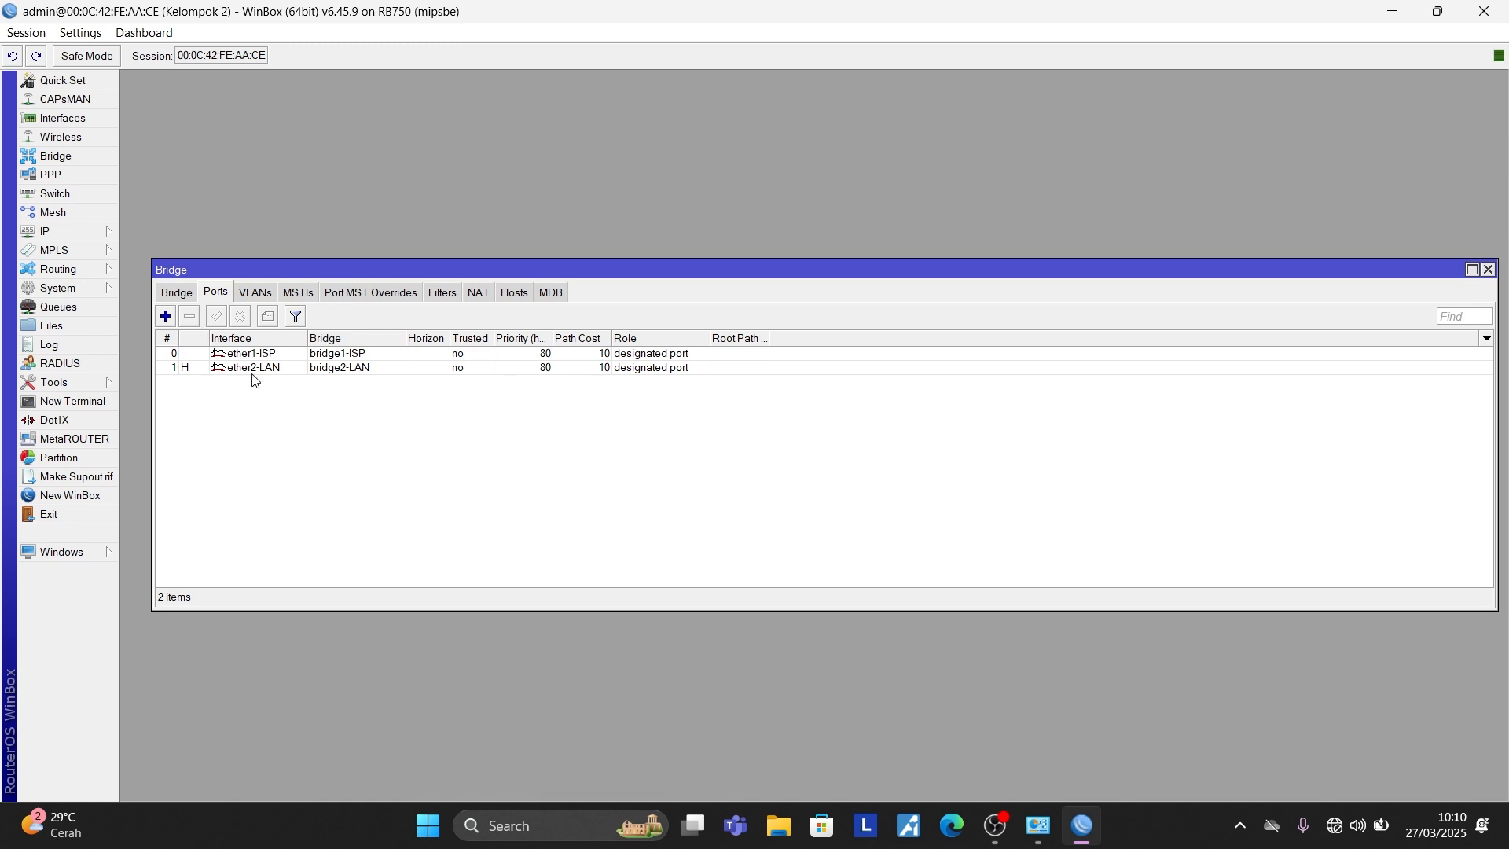
# Step: Add a bridge port that assigns the ether3-LAN interface to bridge2-LAN
pyautogui.click(166, 317)
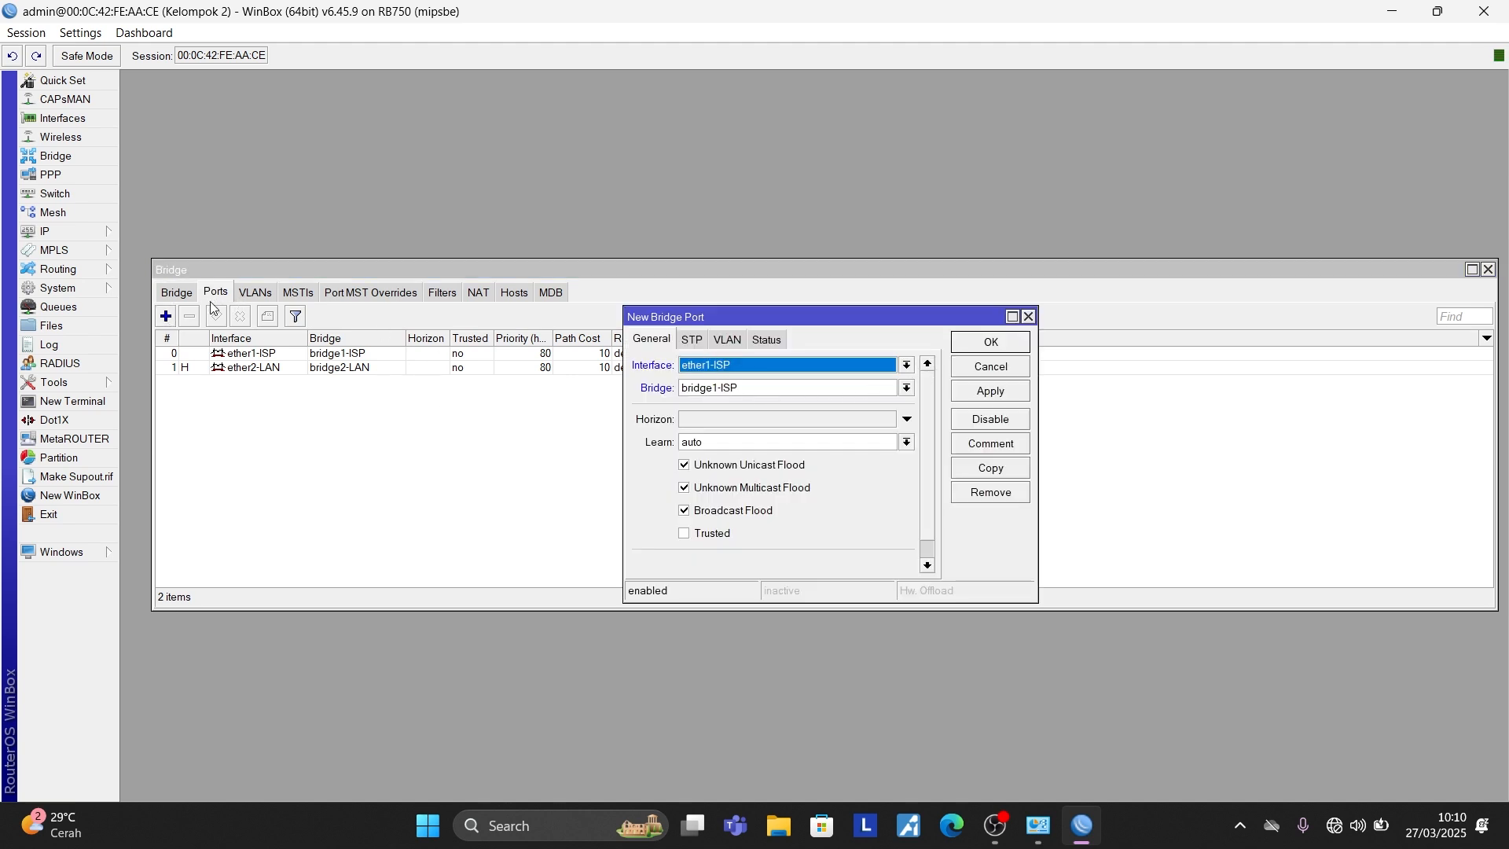
pyautogui.click(906, 365)
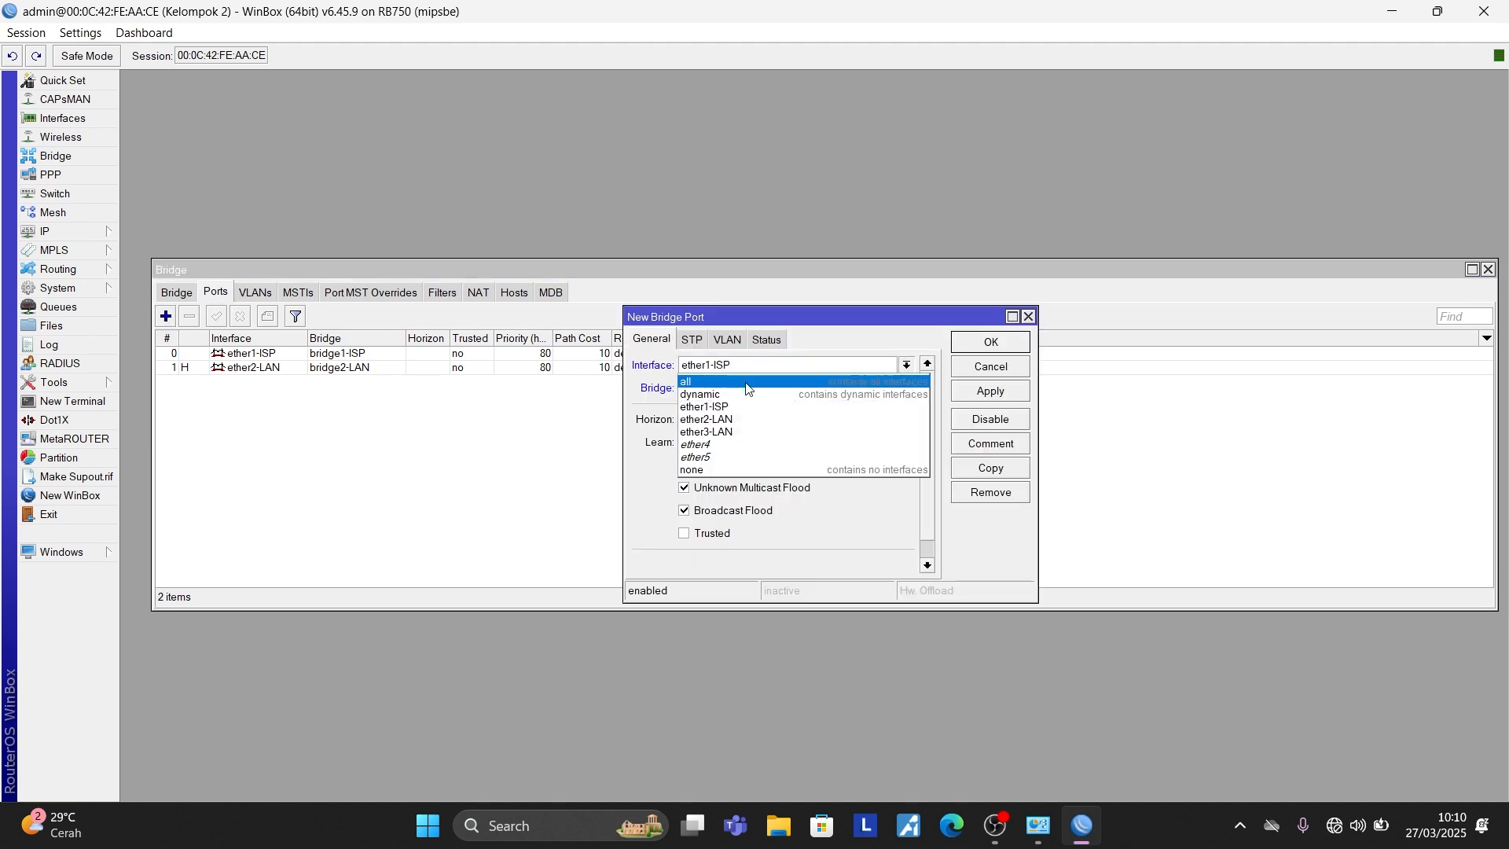
pyautogui.click(727, 432)
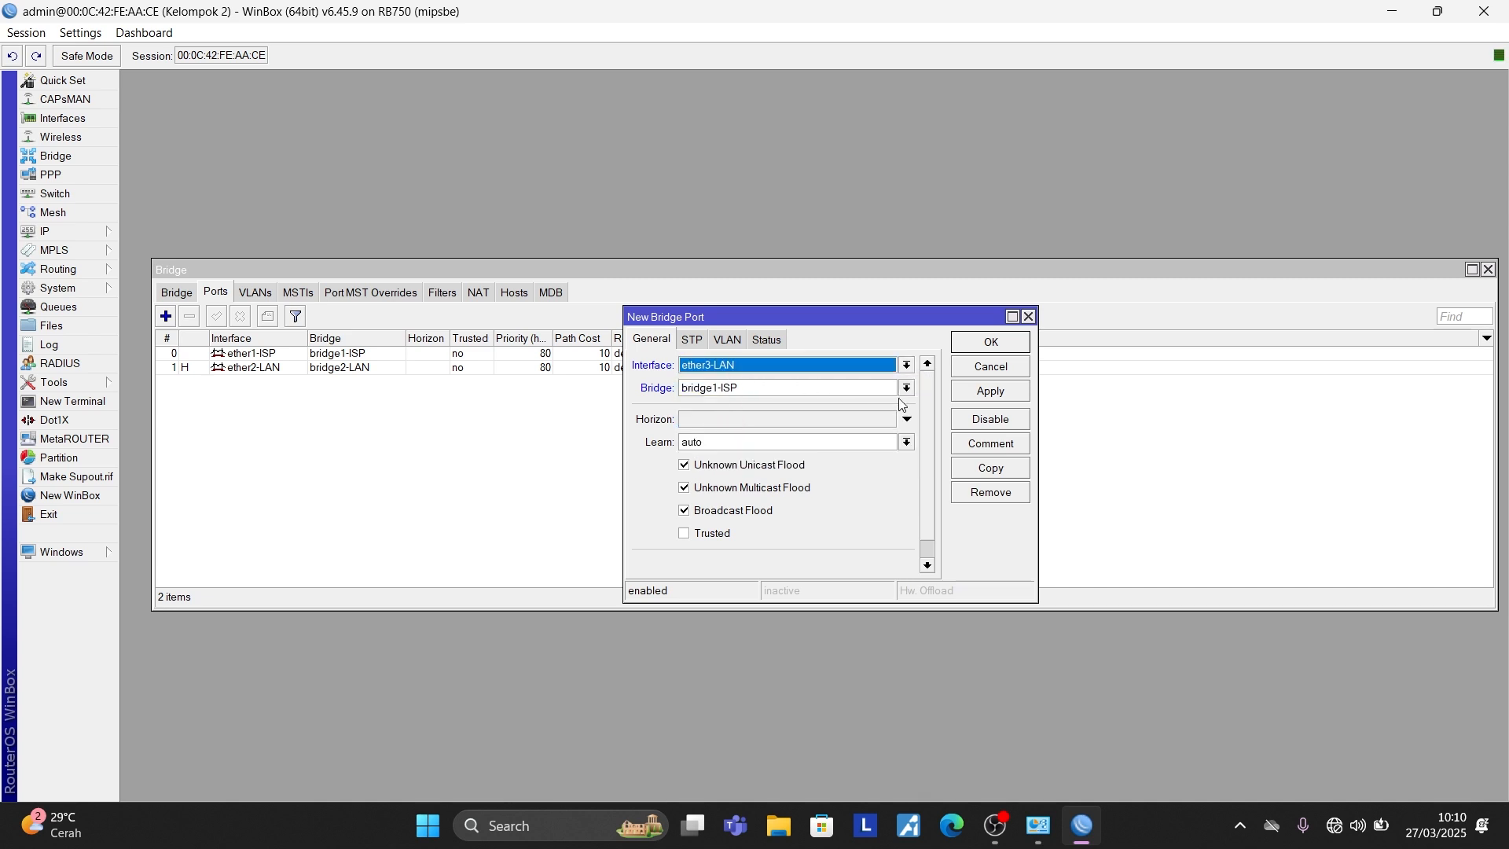
pyautogui.click(906, 387)
pyautogui.click(710, 417)
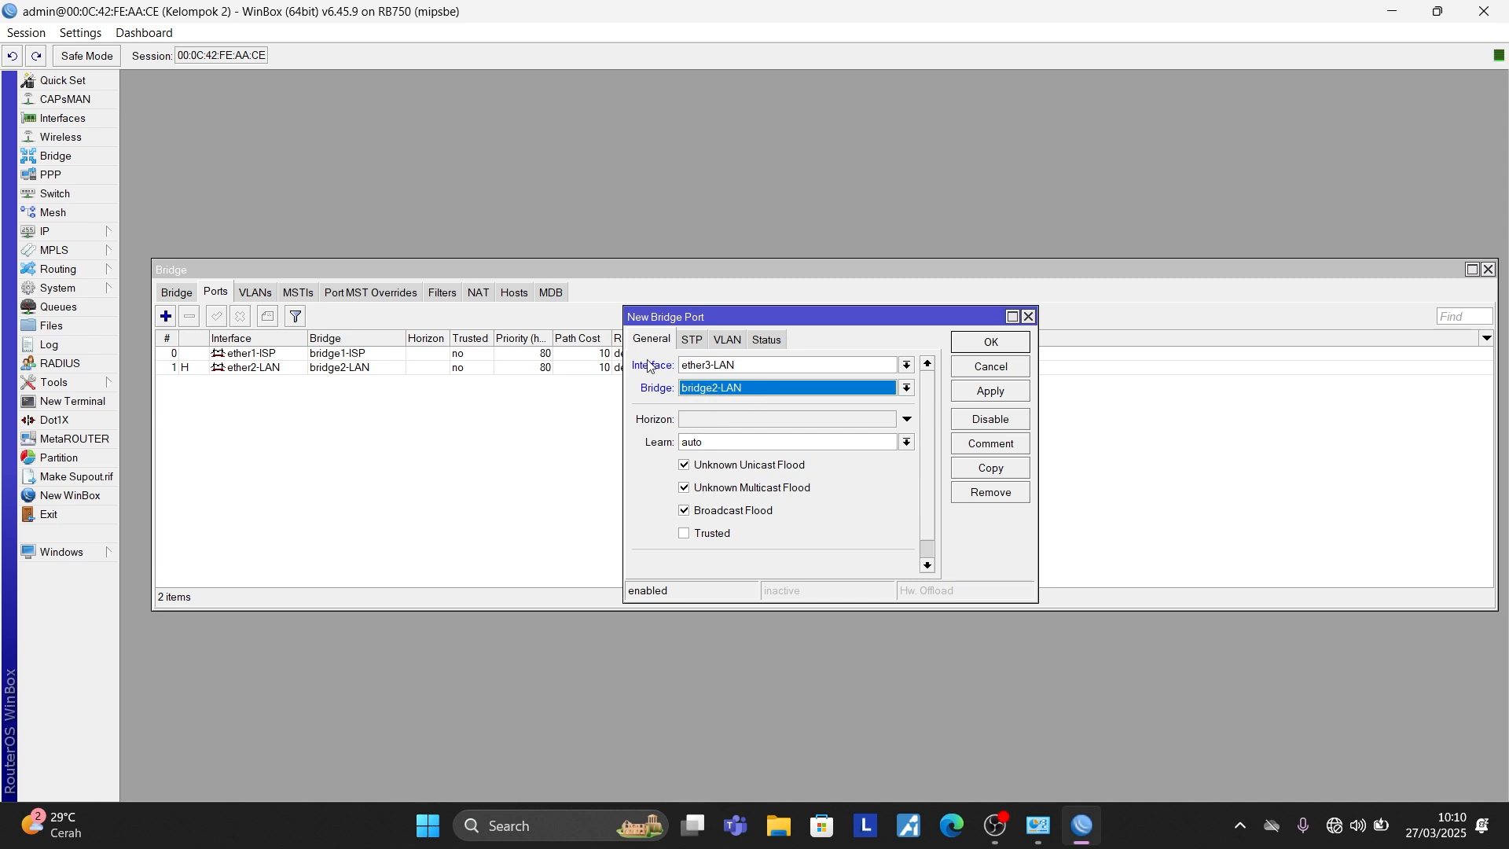
pyautogui.click(984, 390)
pyautogui.click(988, 346)
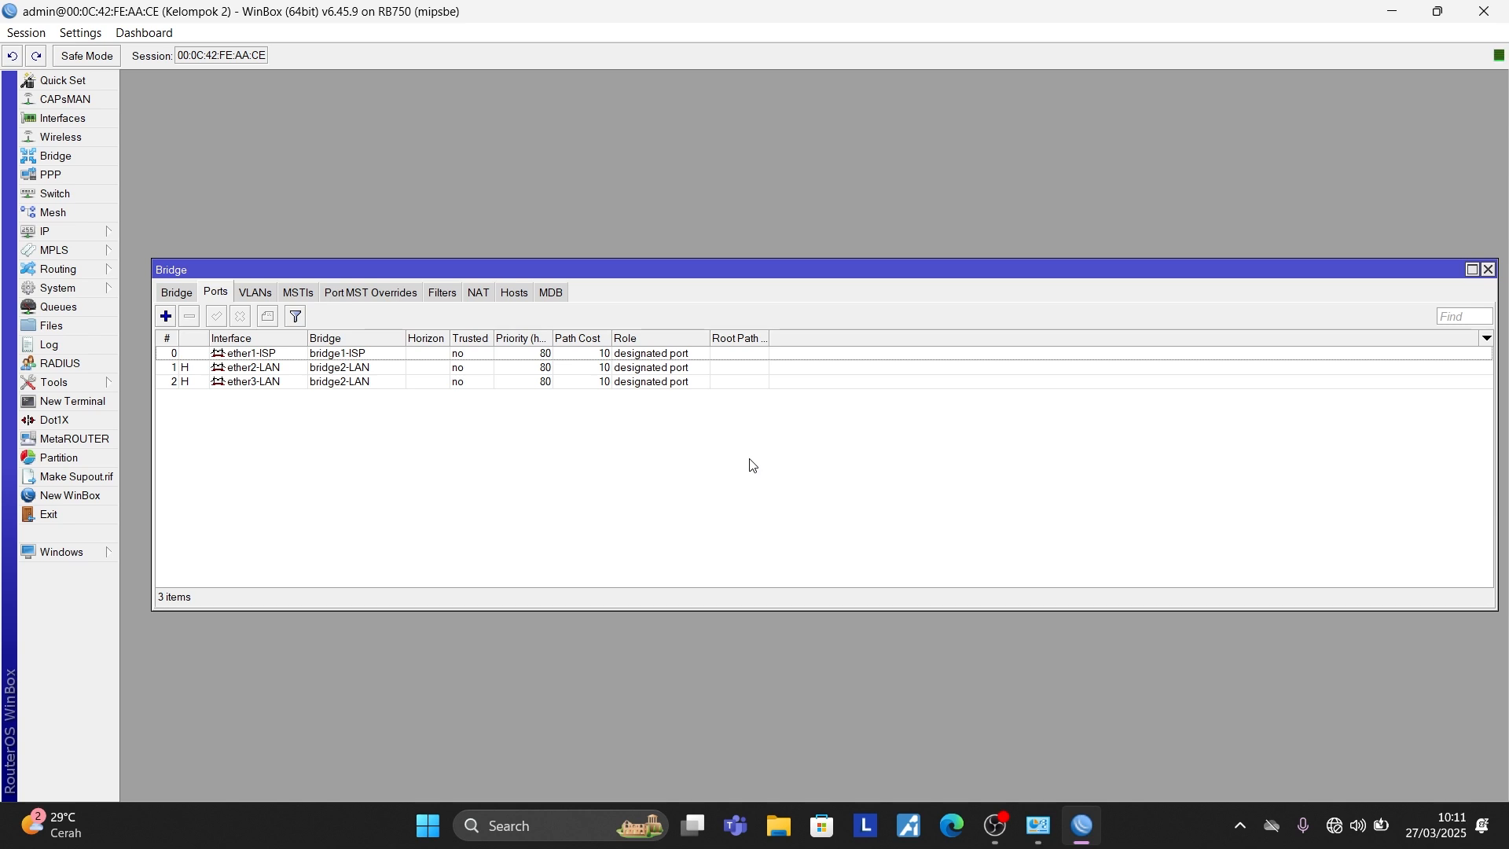
# Step: Leave the bridge settings and add a DHCP client on the bridge1-ISP interface, using peer DNS, peer NTP and the default route
pyautogui.click(167, 297)
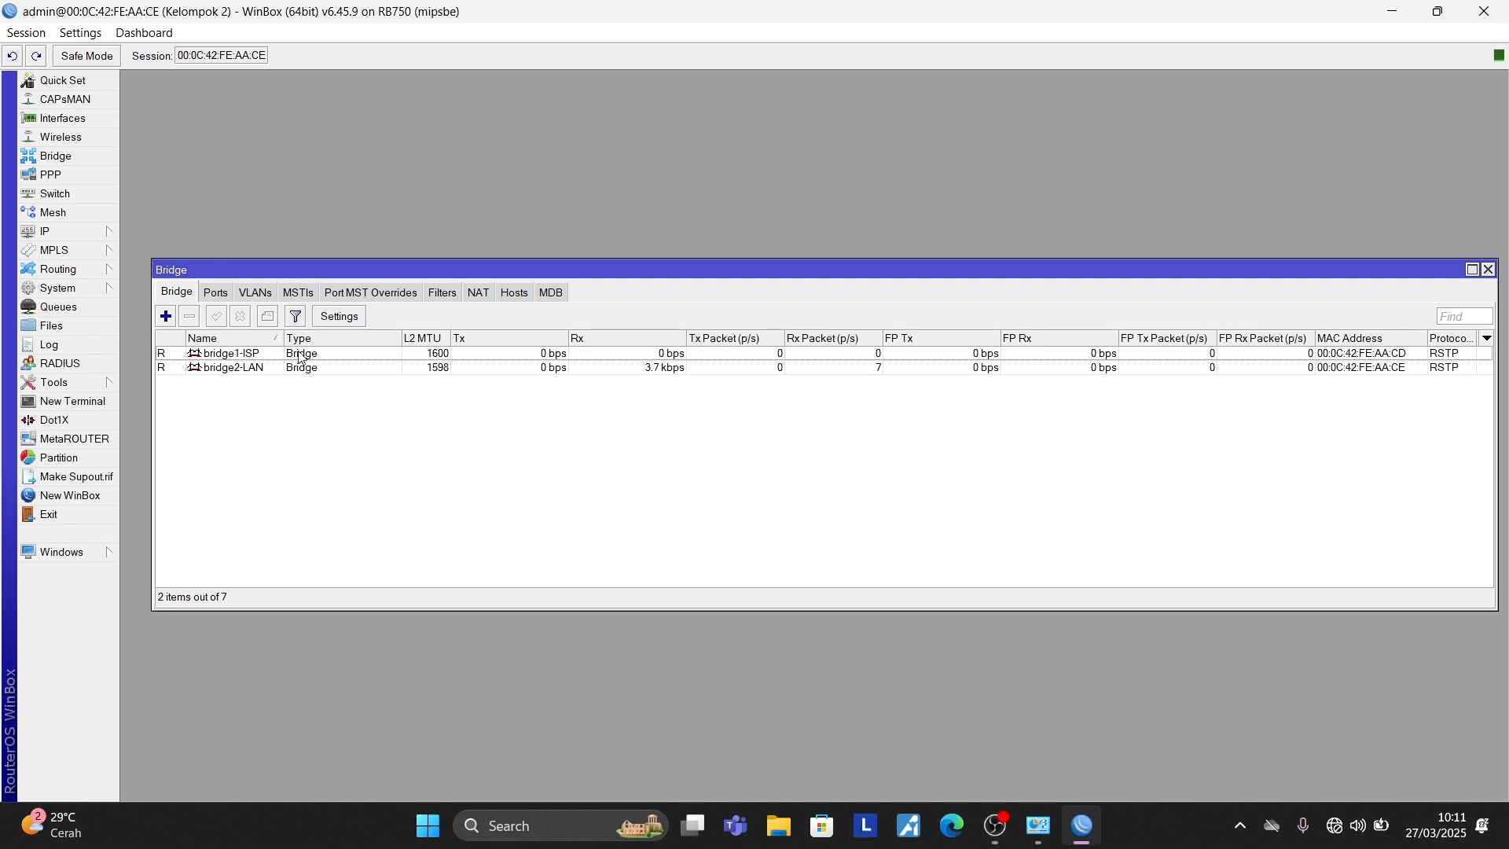
pyautogui.click(1489, 270)
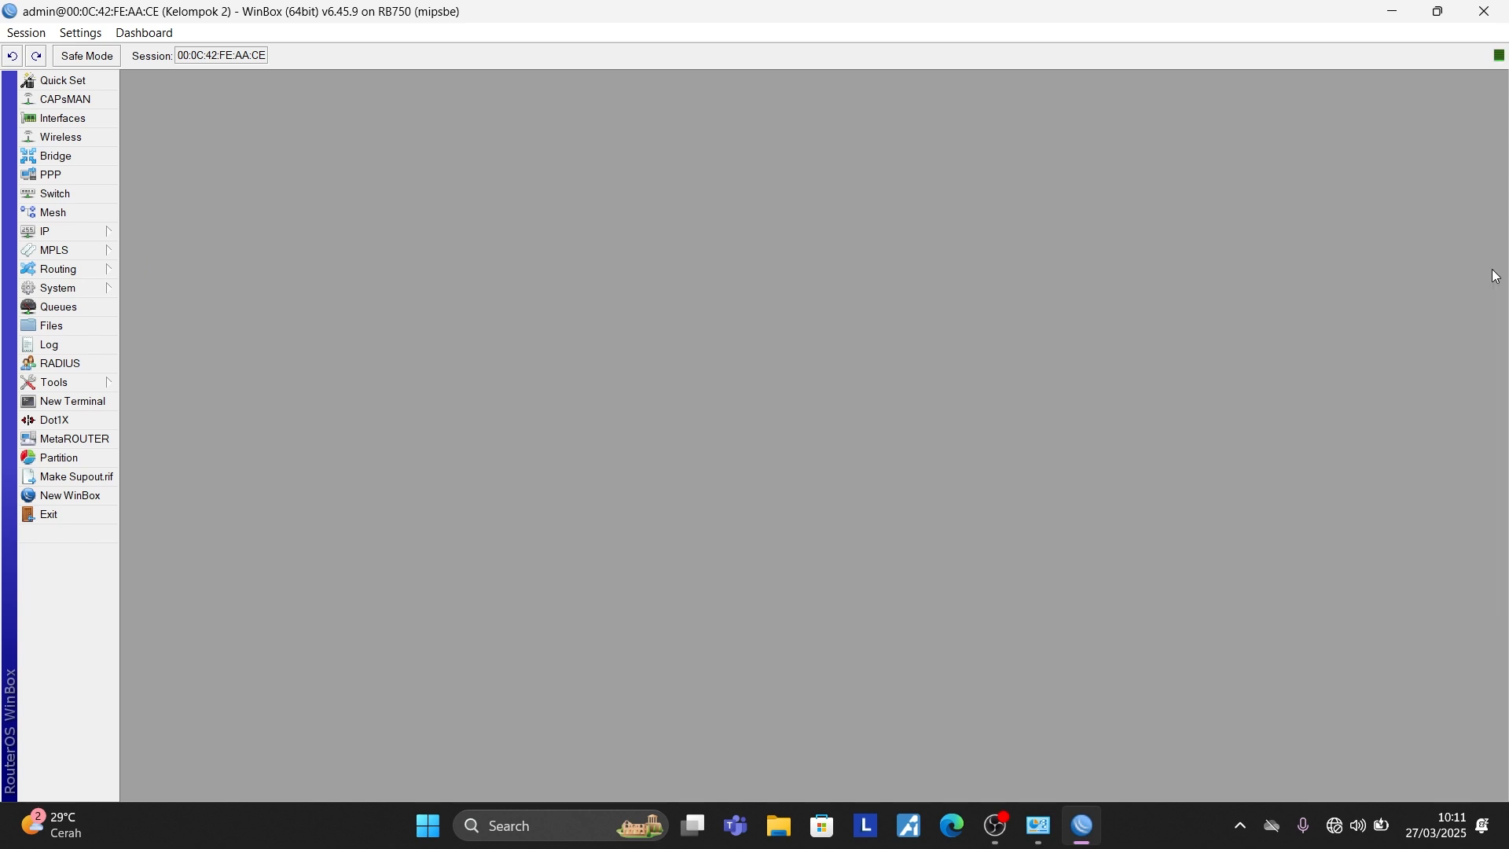
pyautogui.click(54, 238)
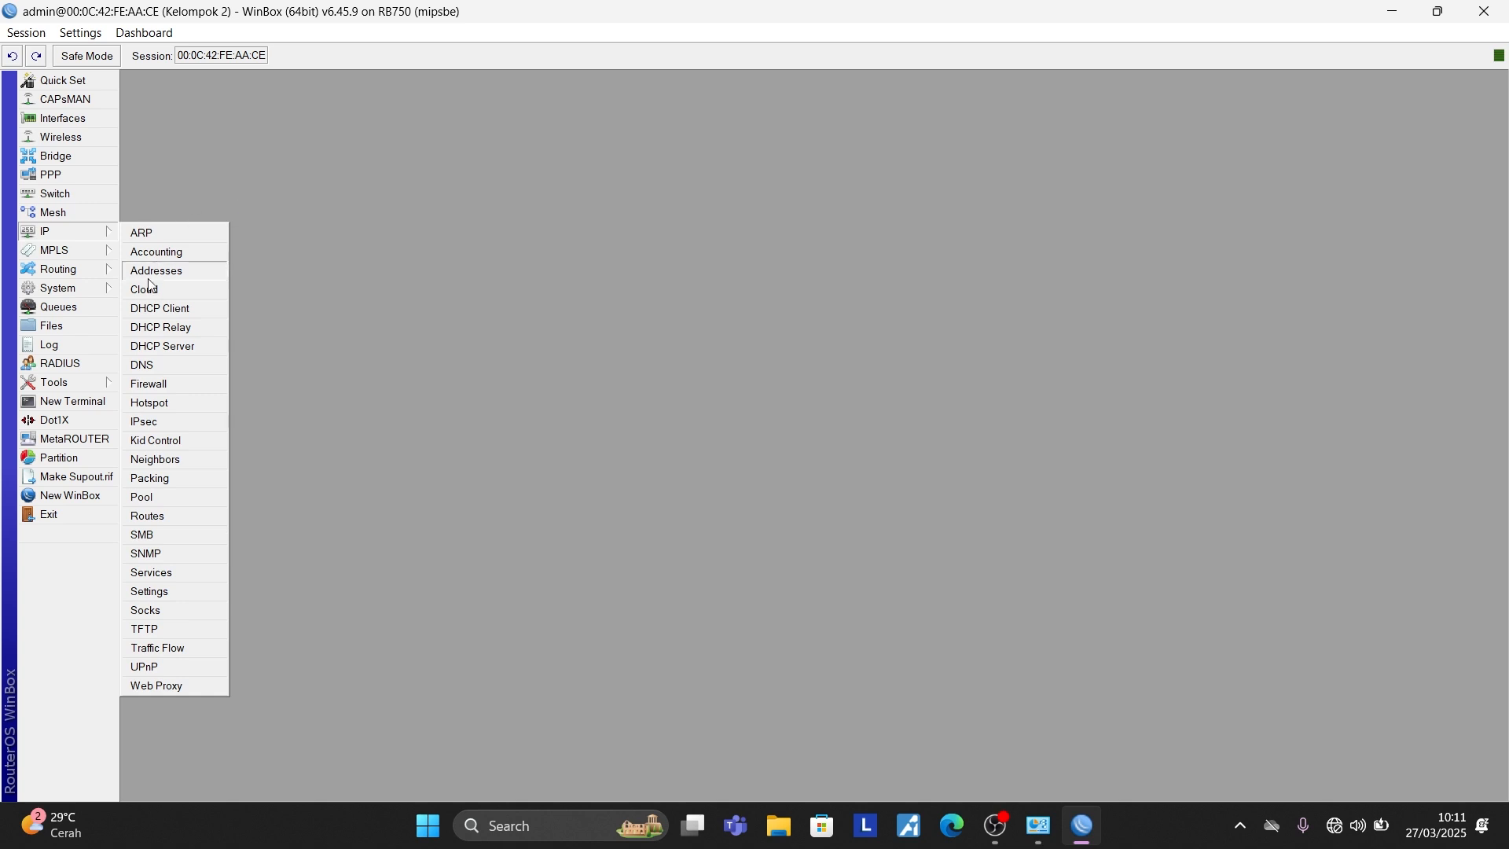
pyautogui.moveTo(61, 230)
pyautogui.click(182, 309)
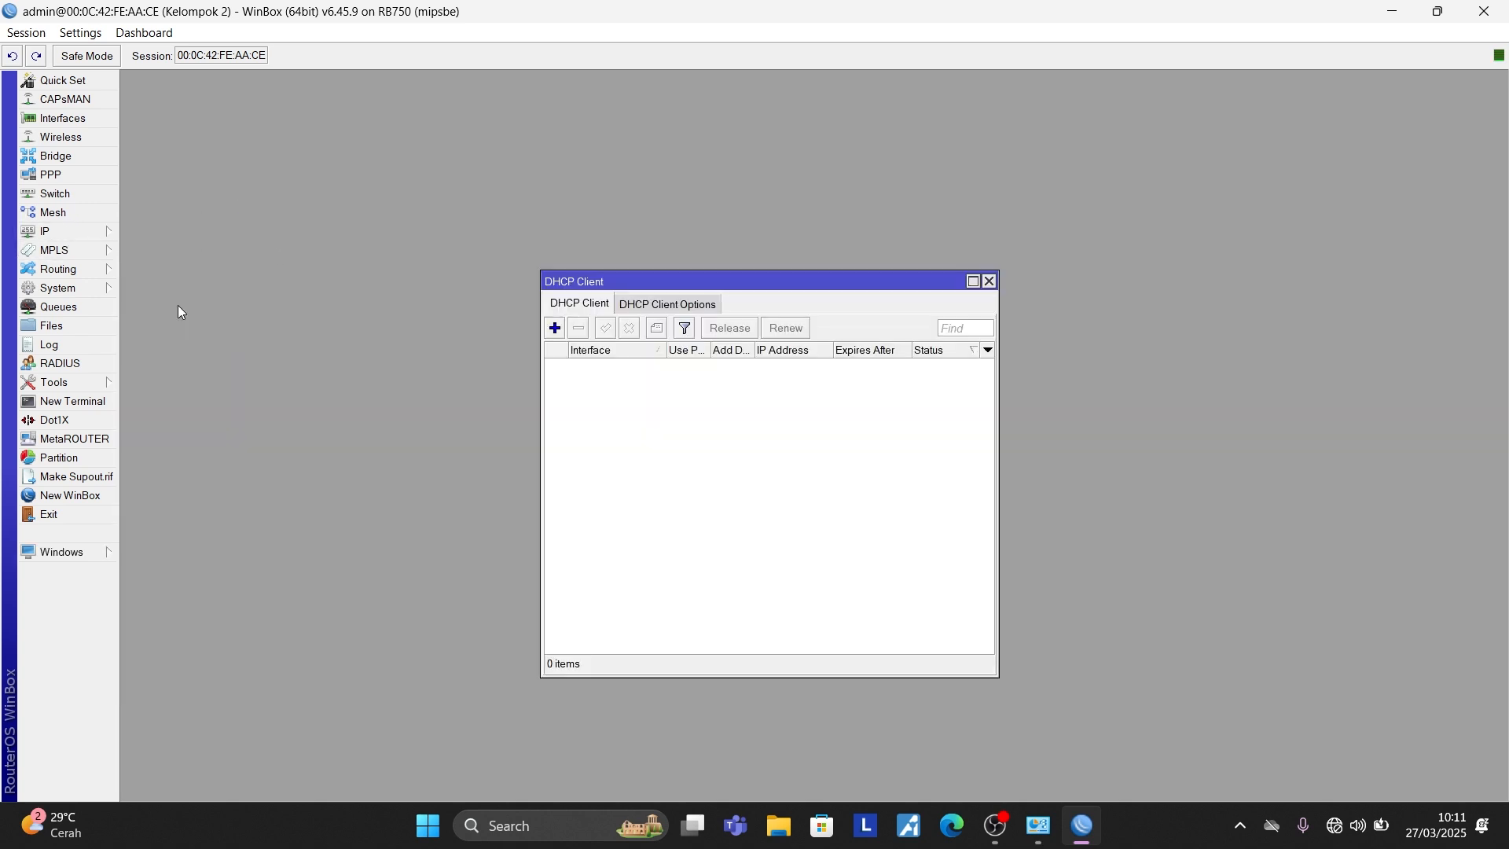
pyautogui.click(555, 331)
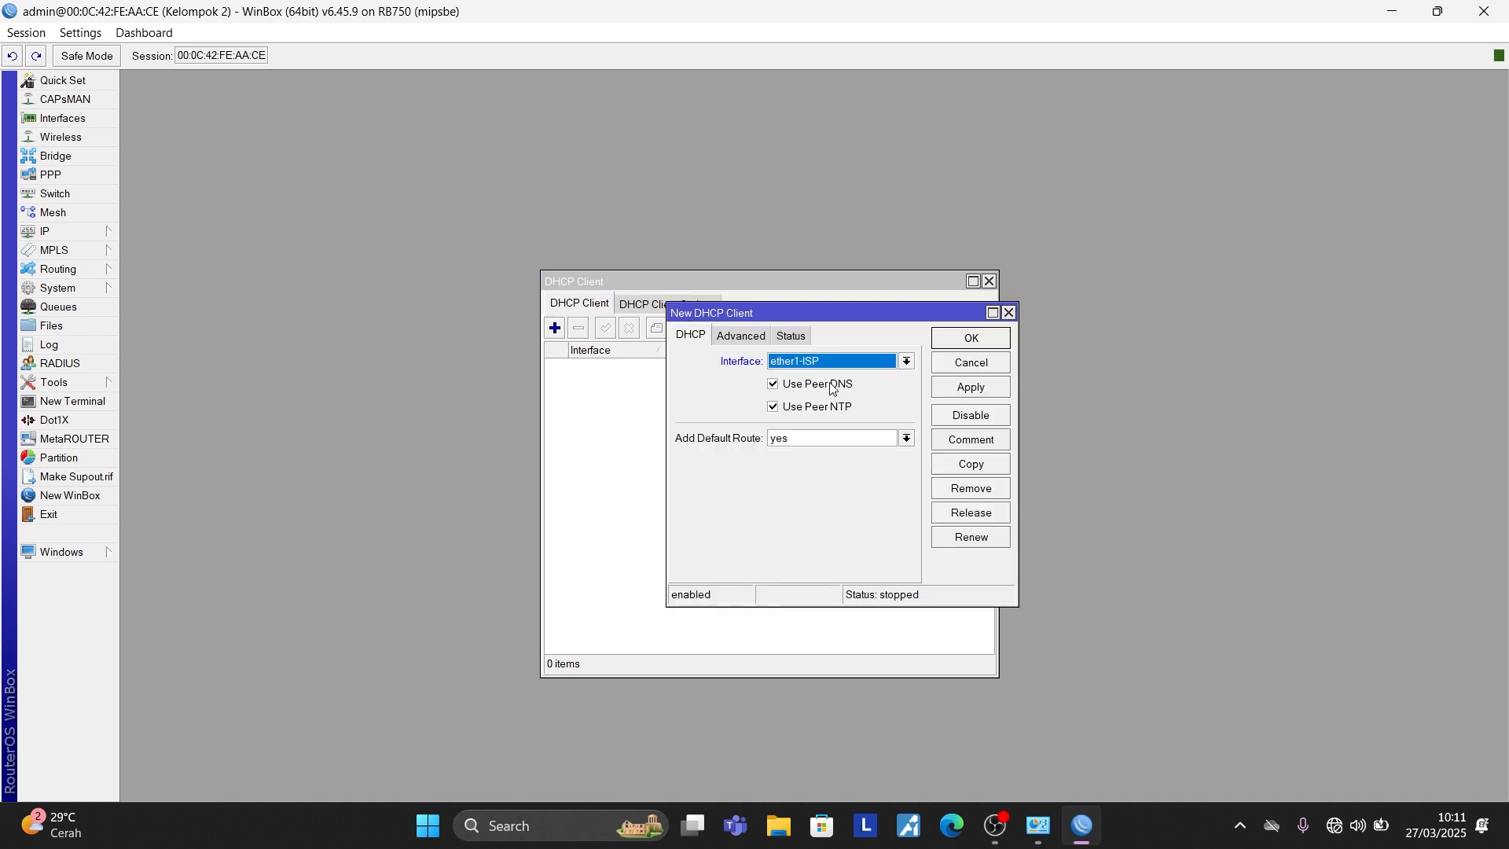
pyautogui.click(907, 361)
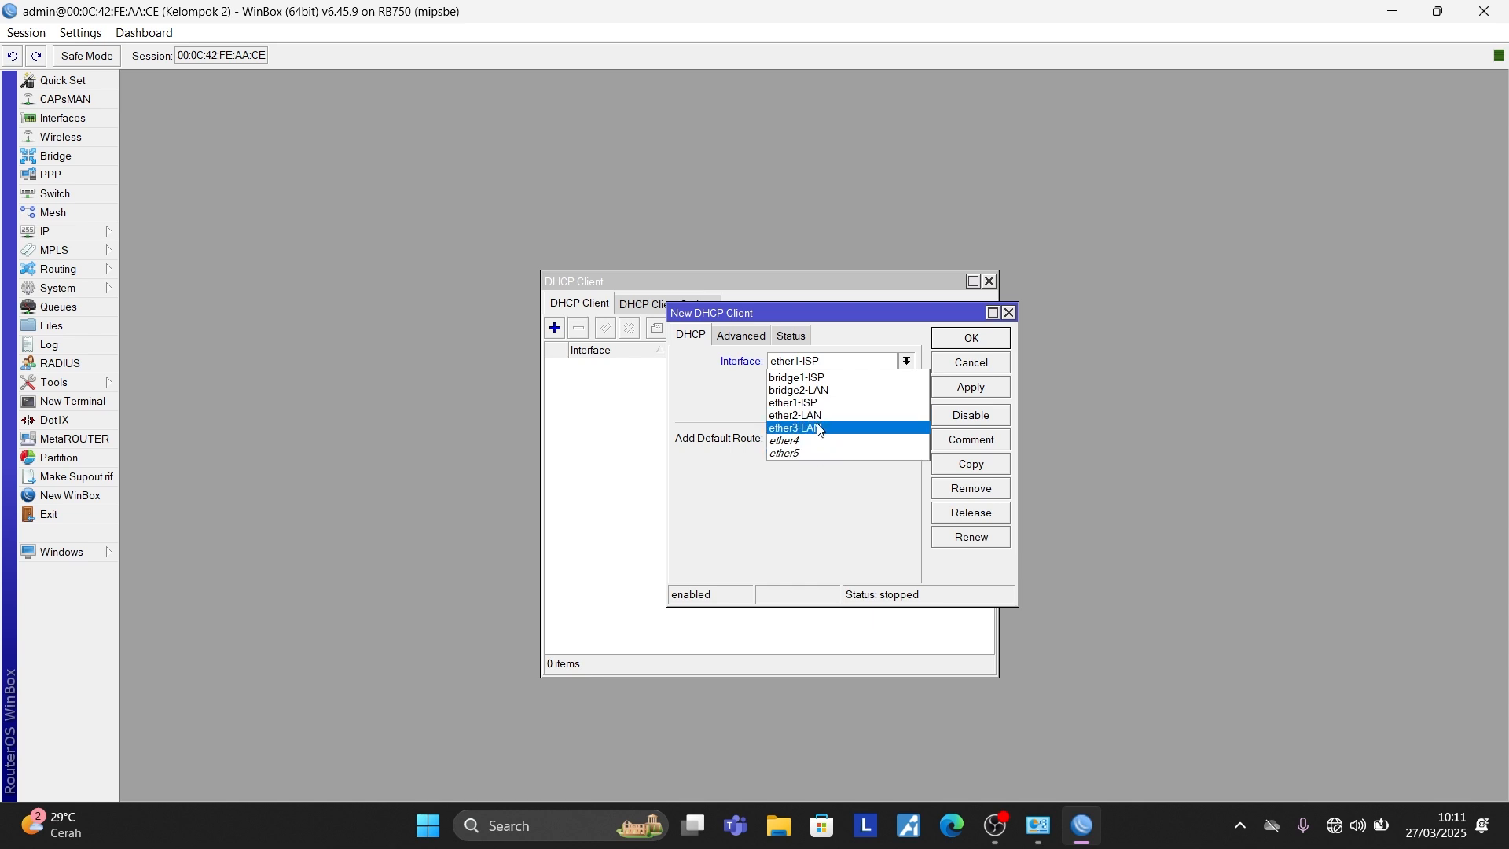
pyautogui.click(815, 378)
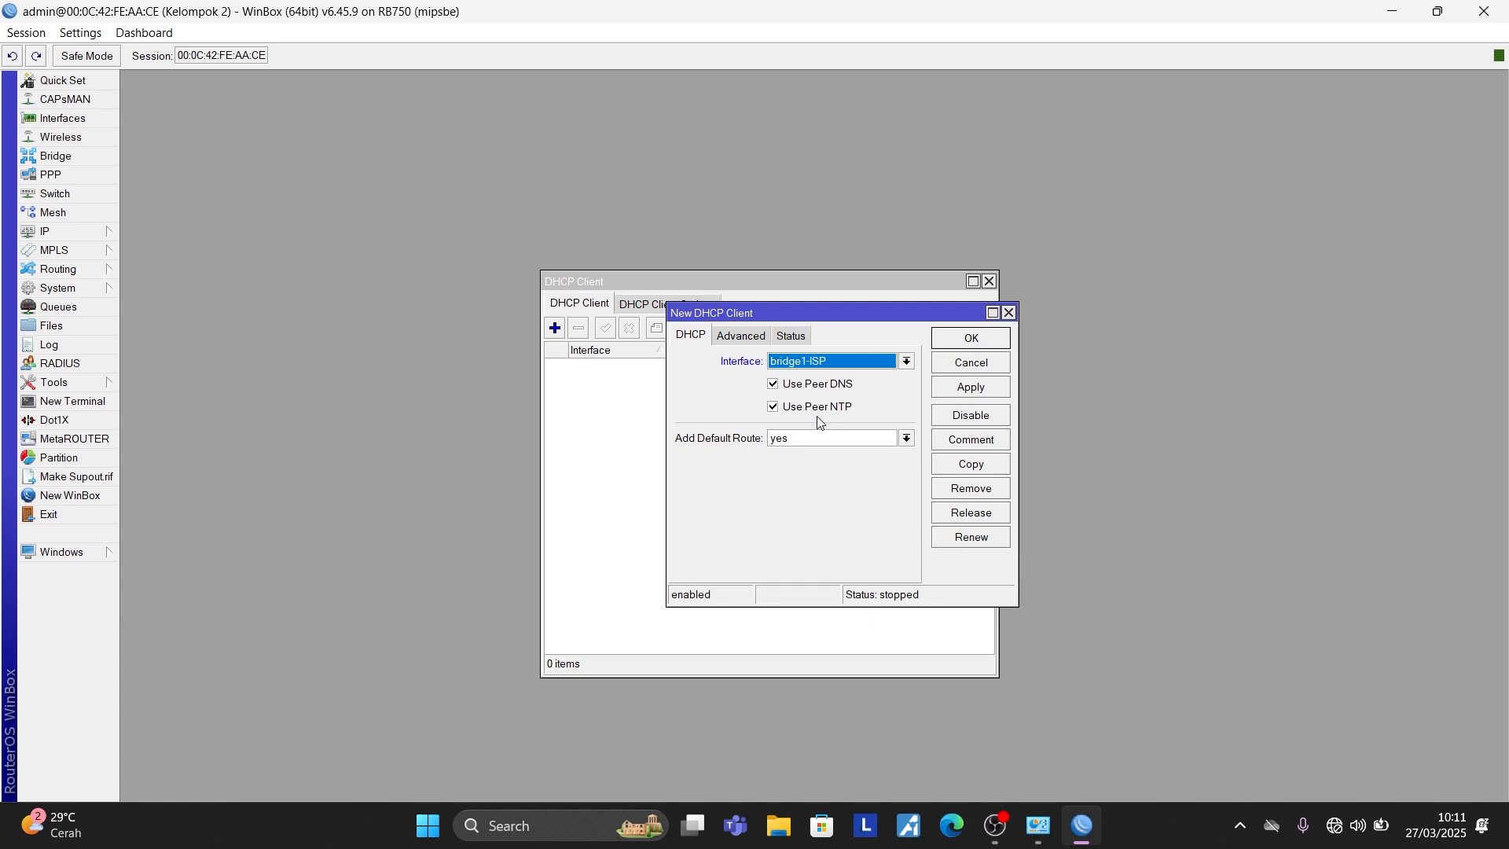
pyautogui.click(952, 389)
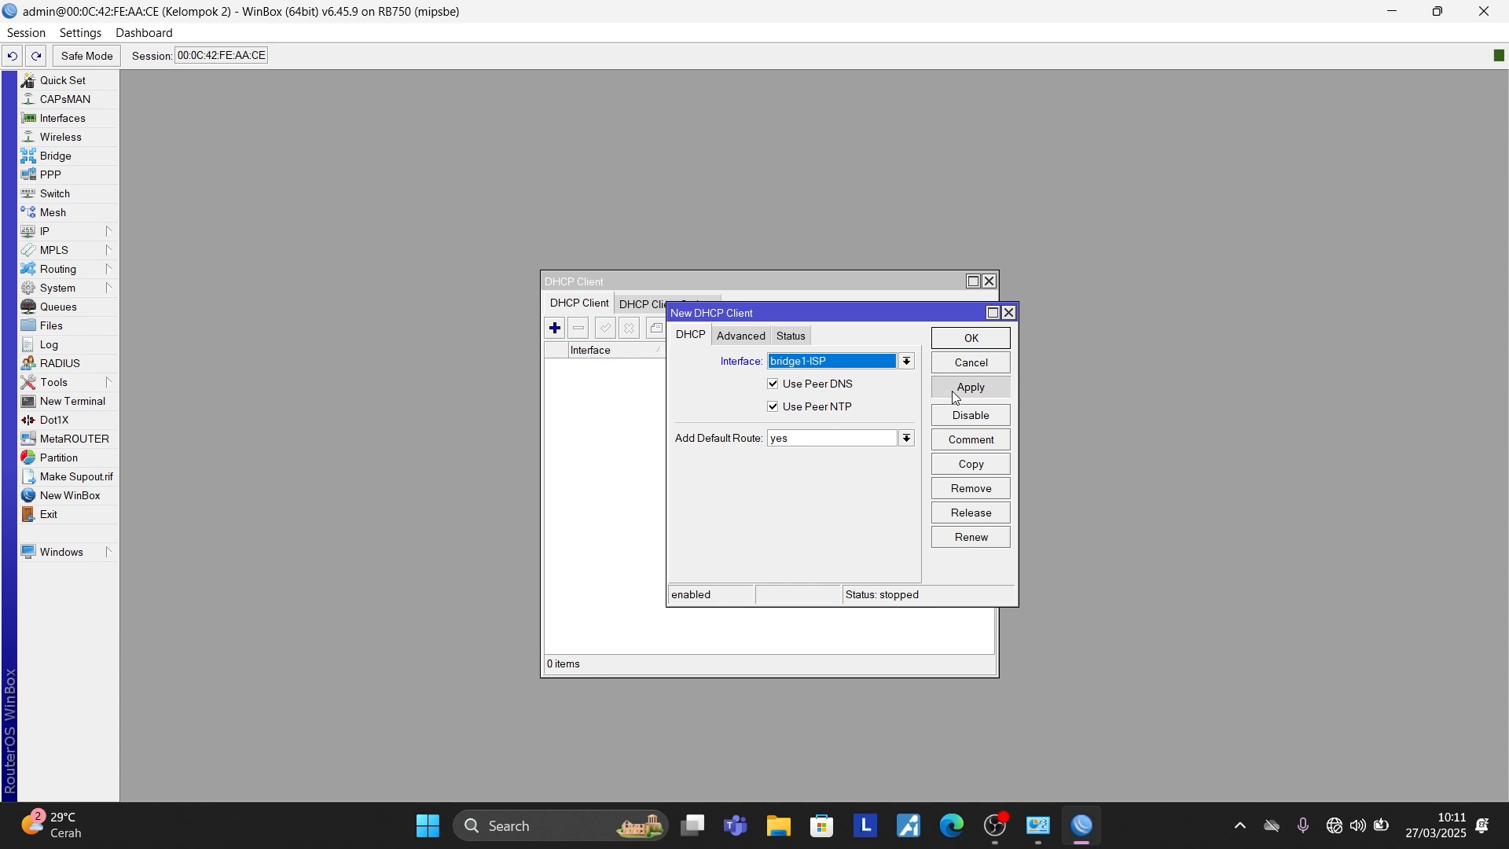
pyautogui.click(969, 346)
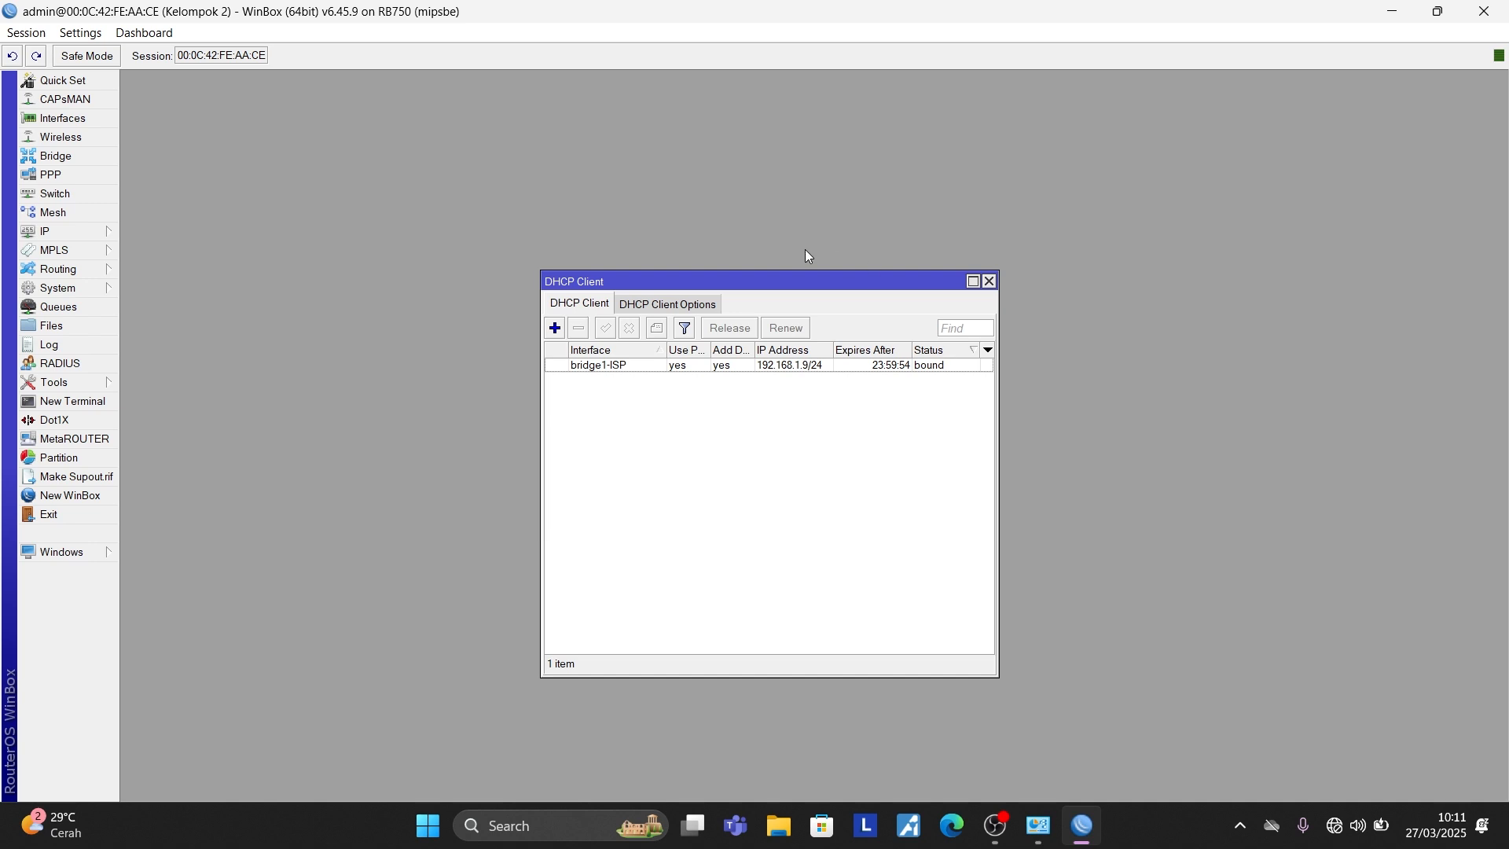
pyautogui.click(990, 281)
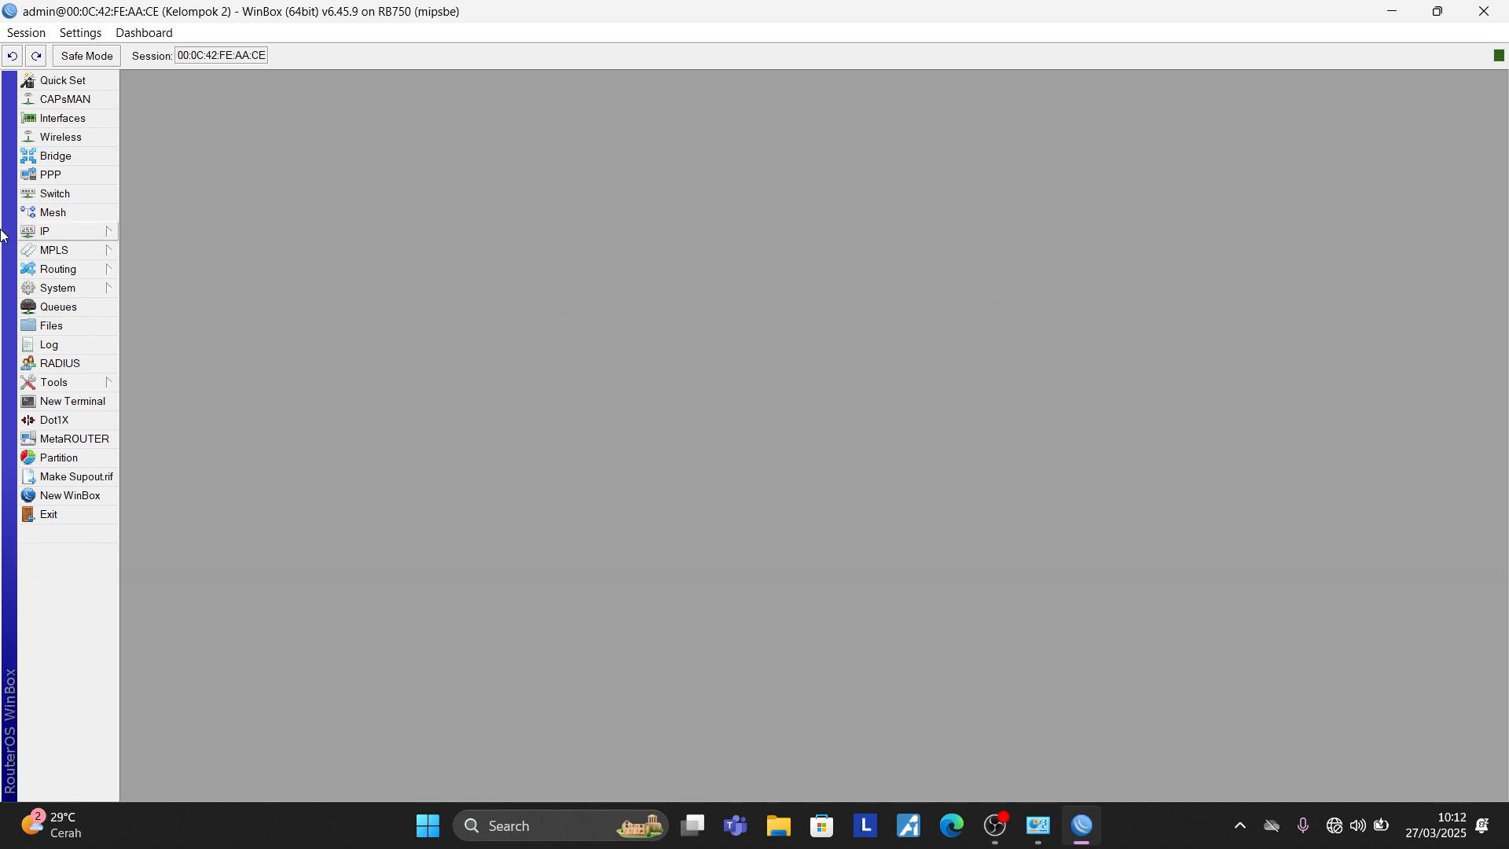
# Step: Check the router's IP address list for the address assigned to bridge1-ISP
pyautogui.click(64, 235)
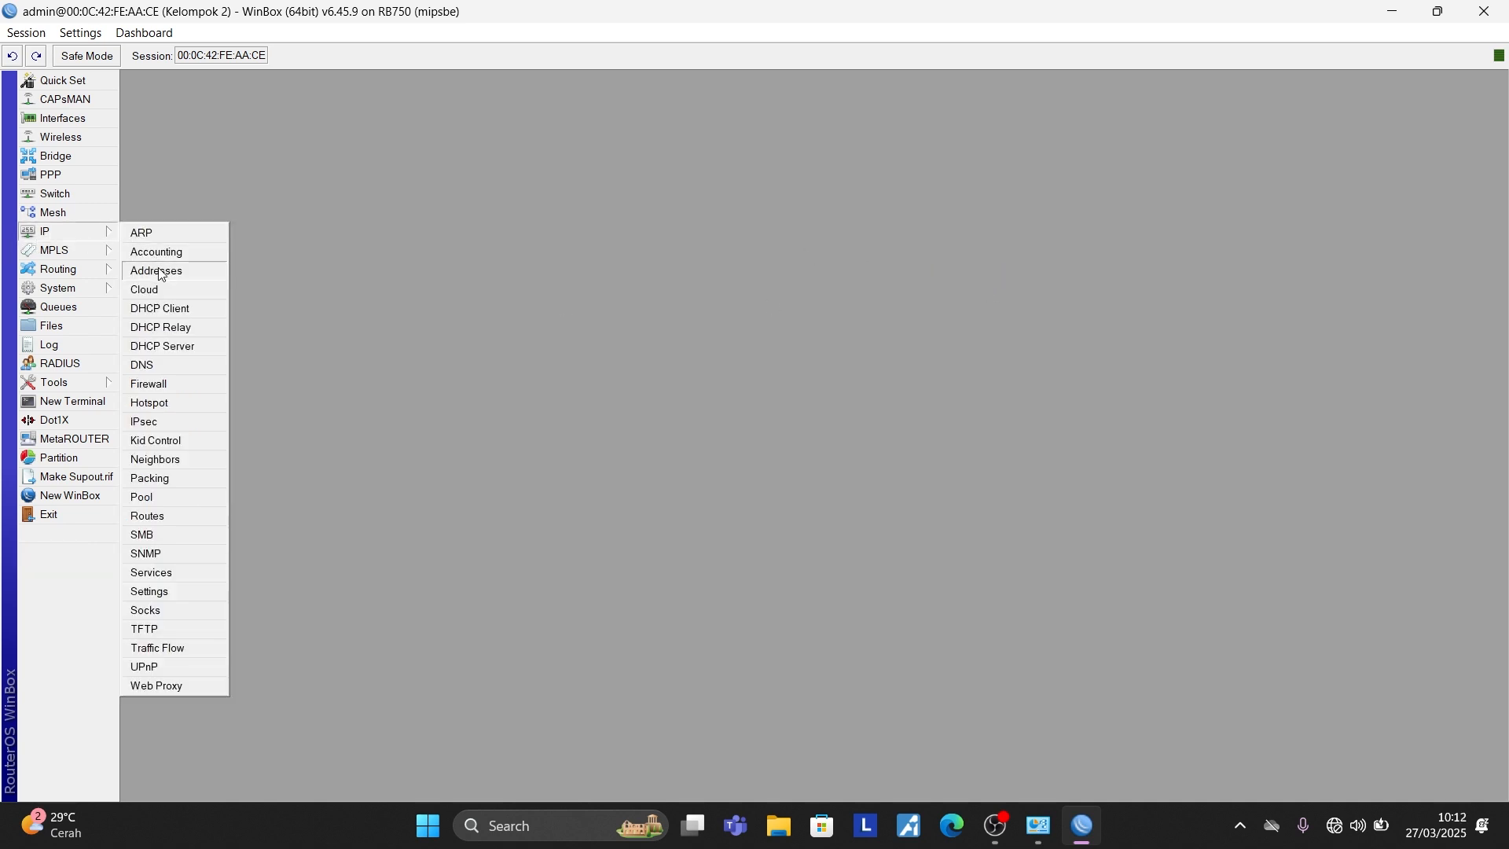
pyautogui.click(149, 271)
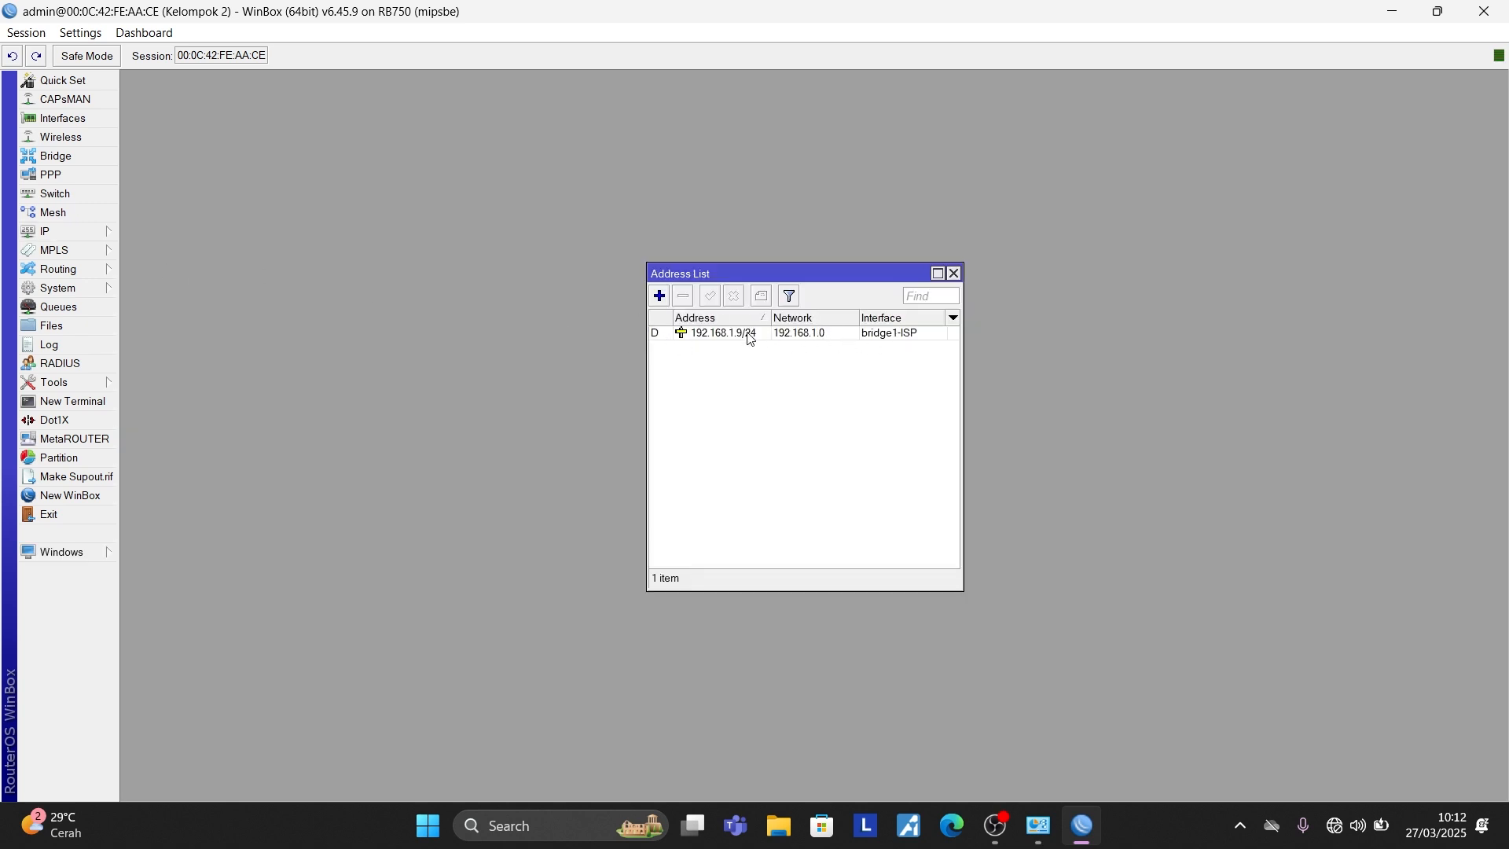
pyautogui.moveTo(749, 338)
pyautogui.click(957, 272)
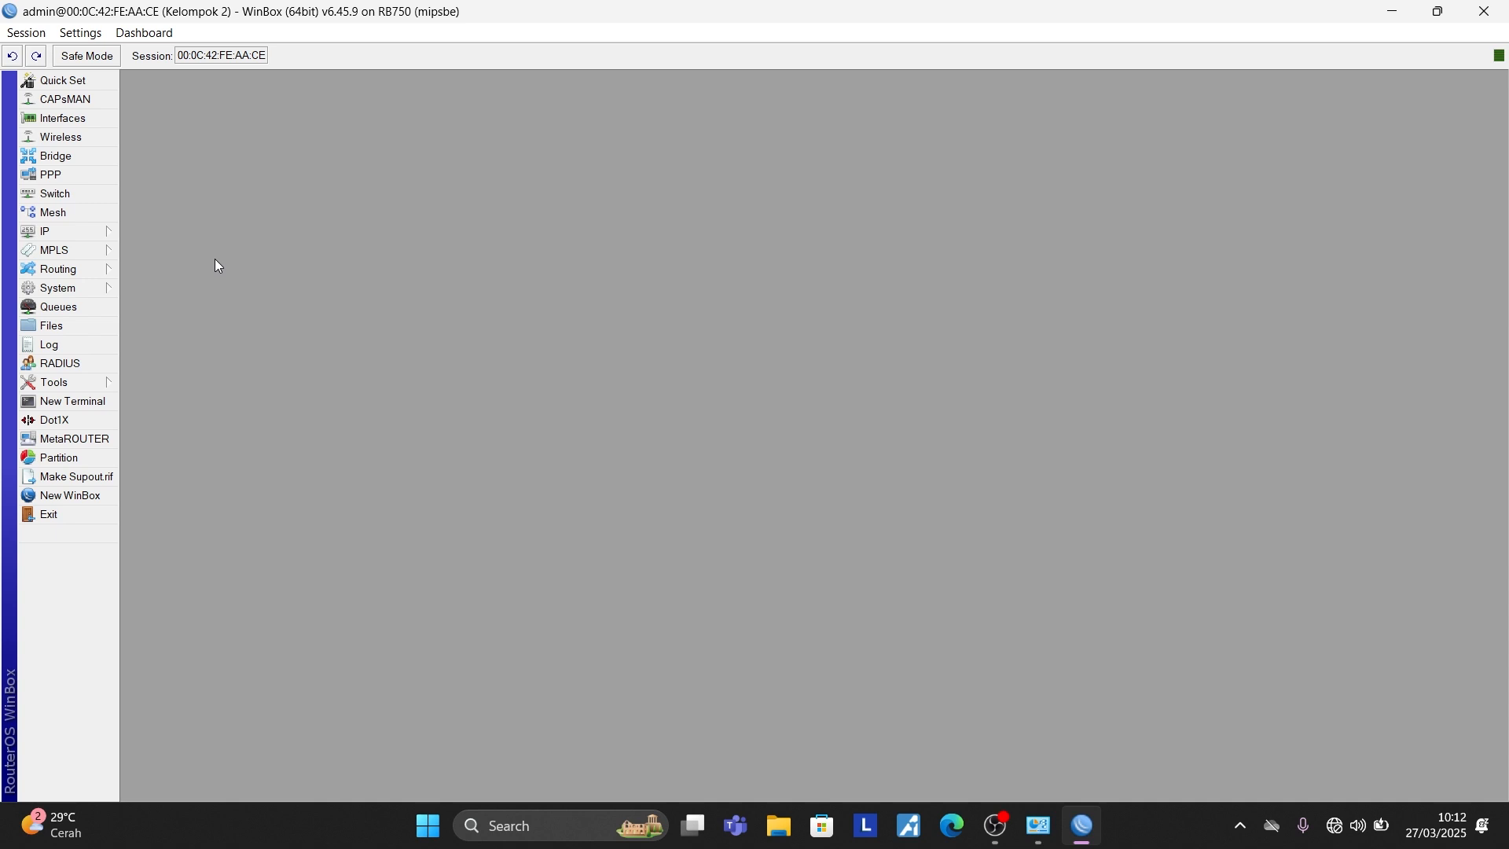
# Step: Add the IP address 192.168.10.1/24 to the bridge2-LAN interface
pyautogui.click(90, 223)
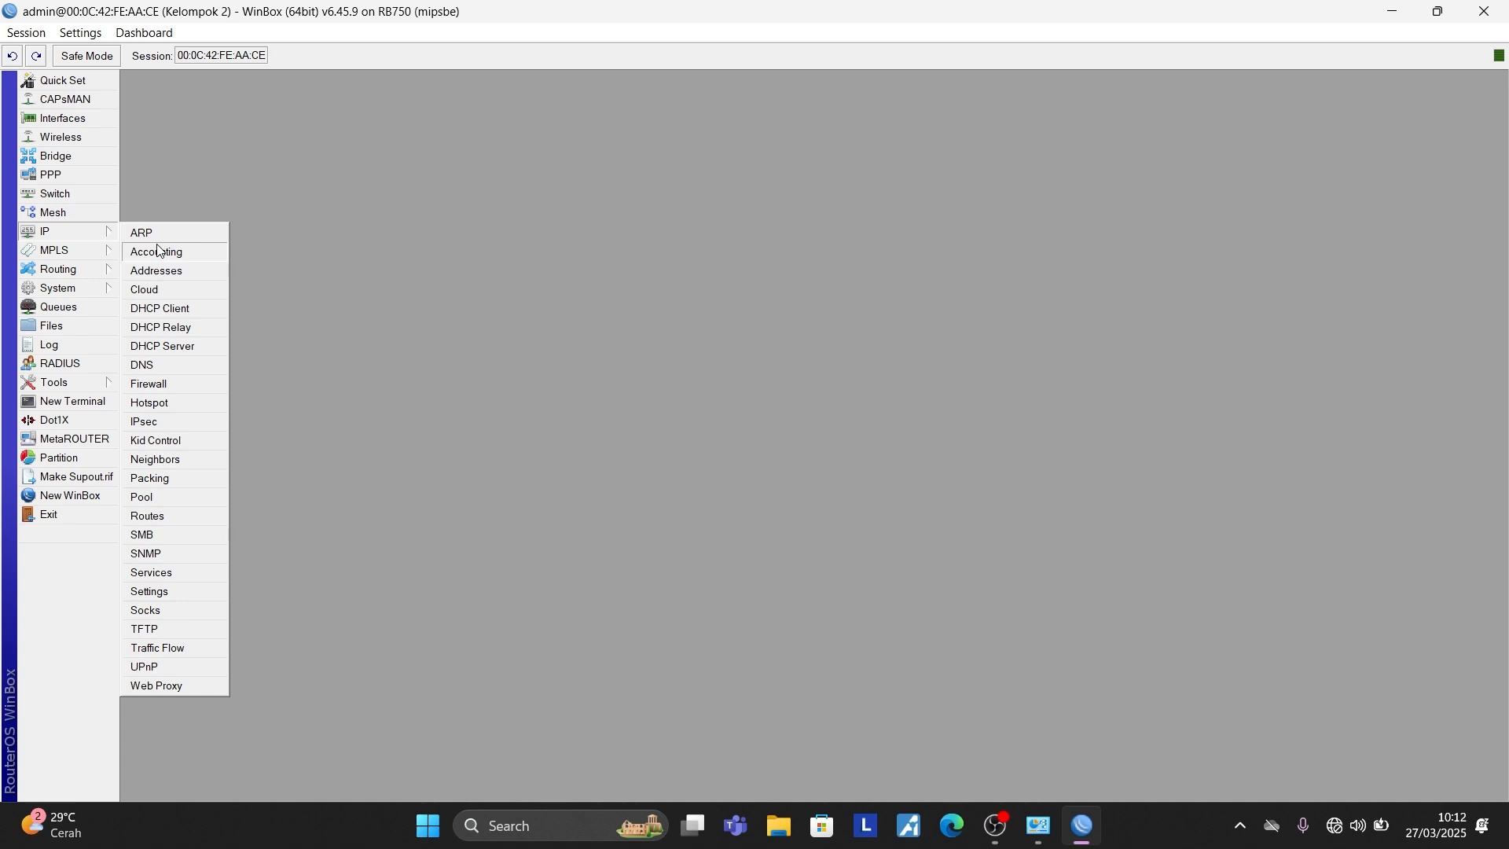
pyautogui.click(166, 271)
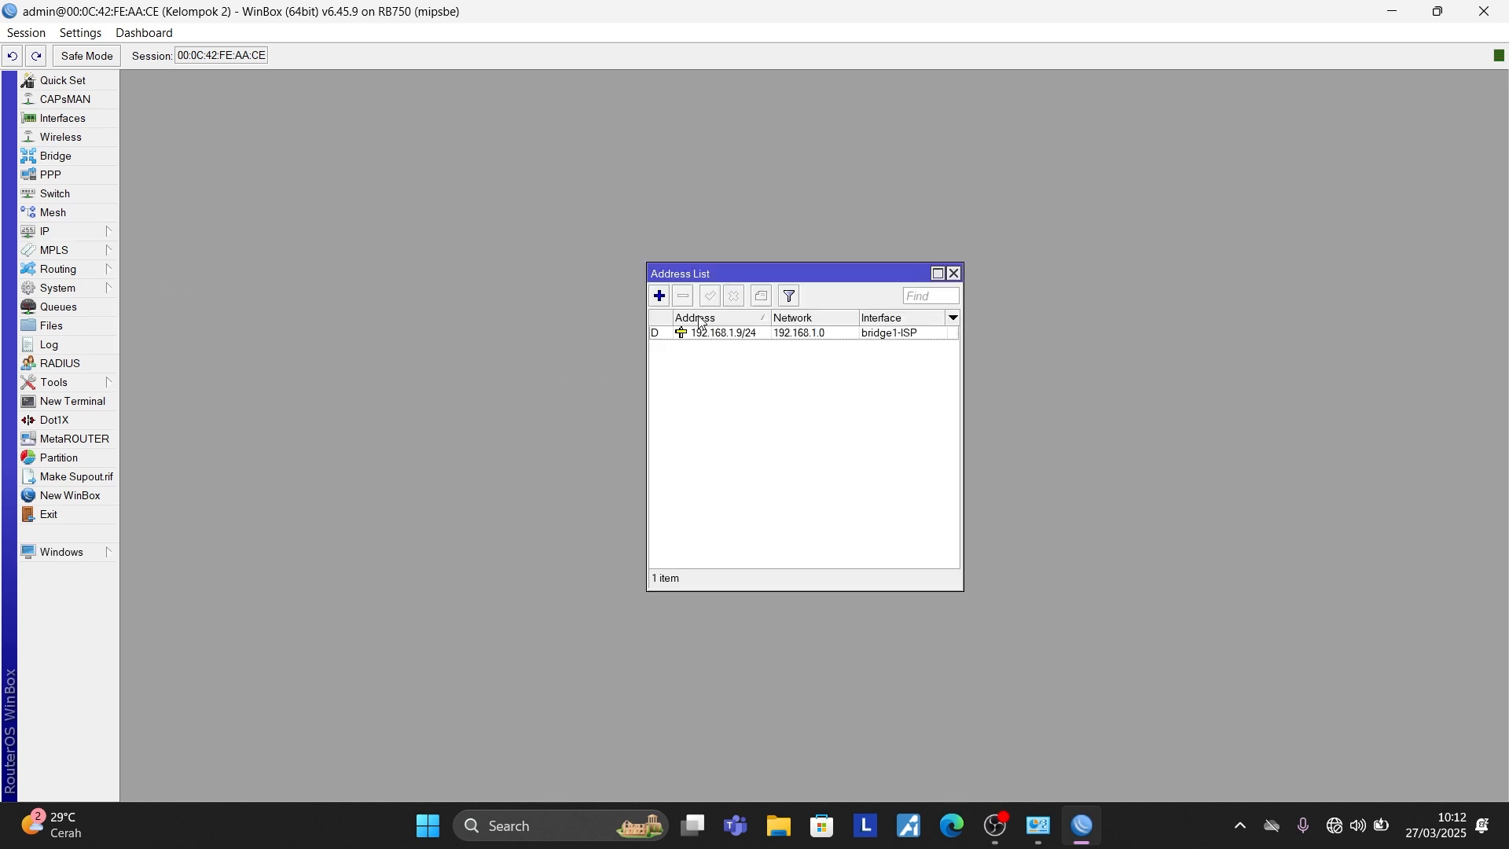
pyautogui.moveTo(49, 231)
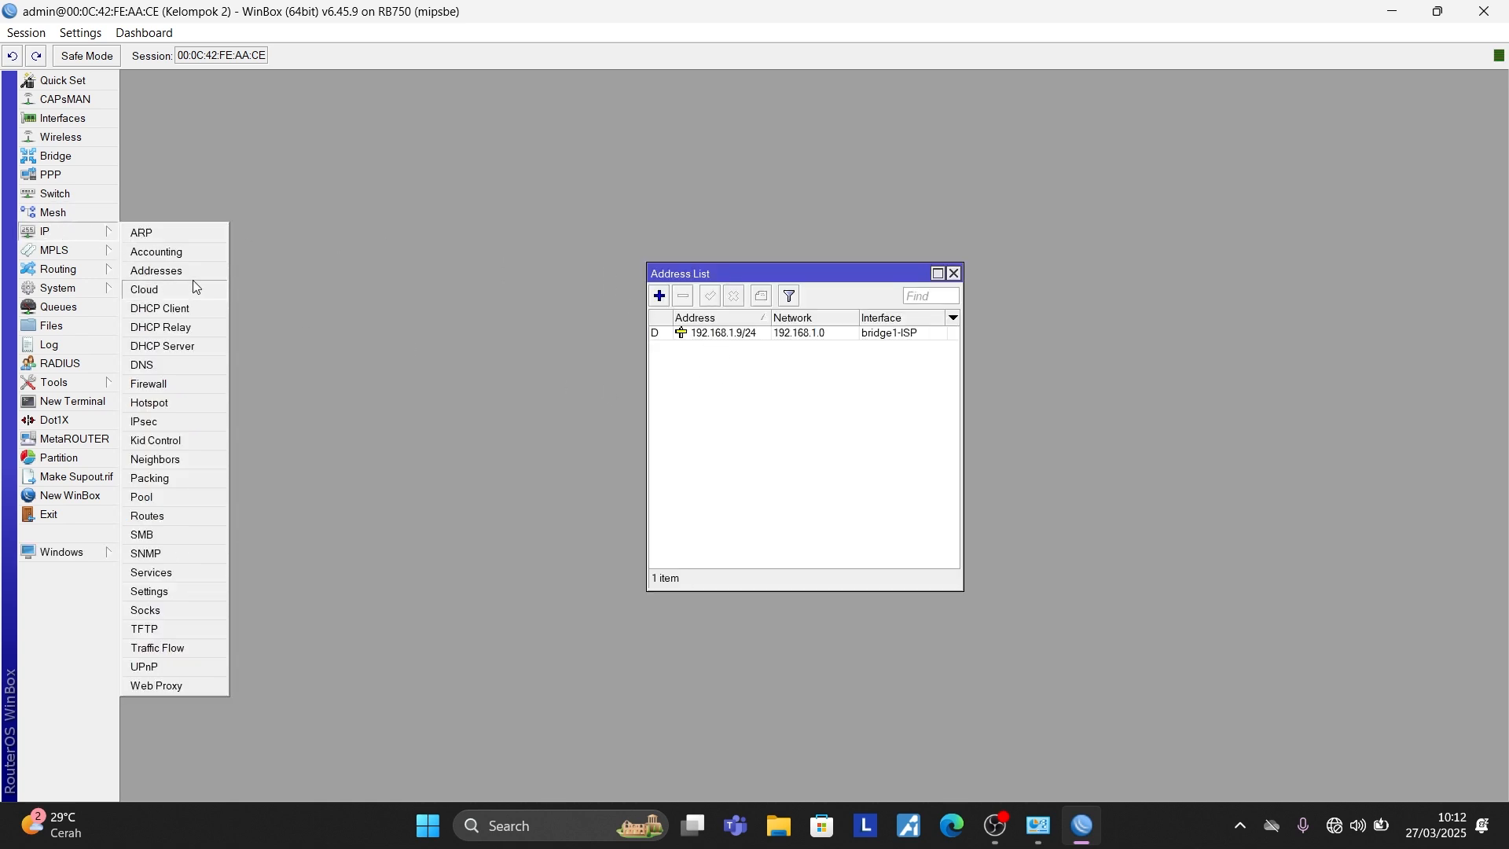
pyautogui.click(658, 299)
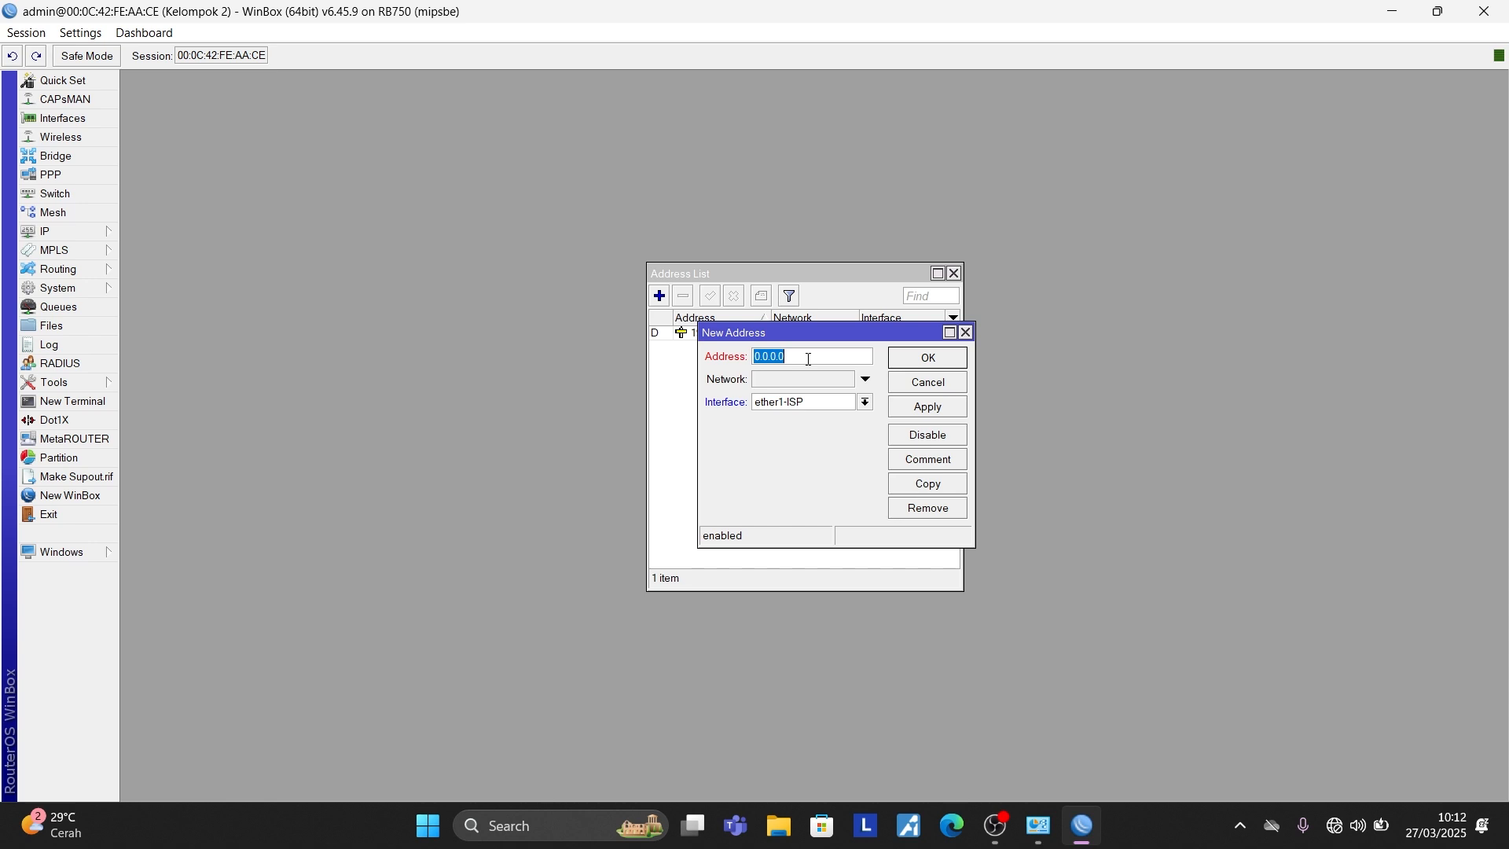
pyautogui.write('192')
pyautogui.write('.168.10.1/24')
pyautogui.click(865, 402)
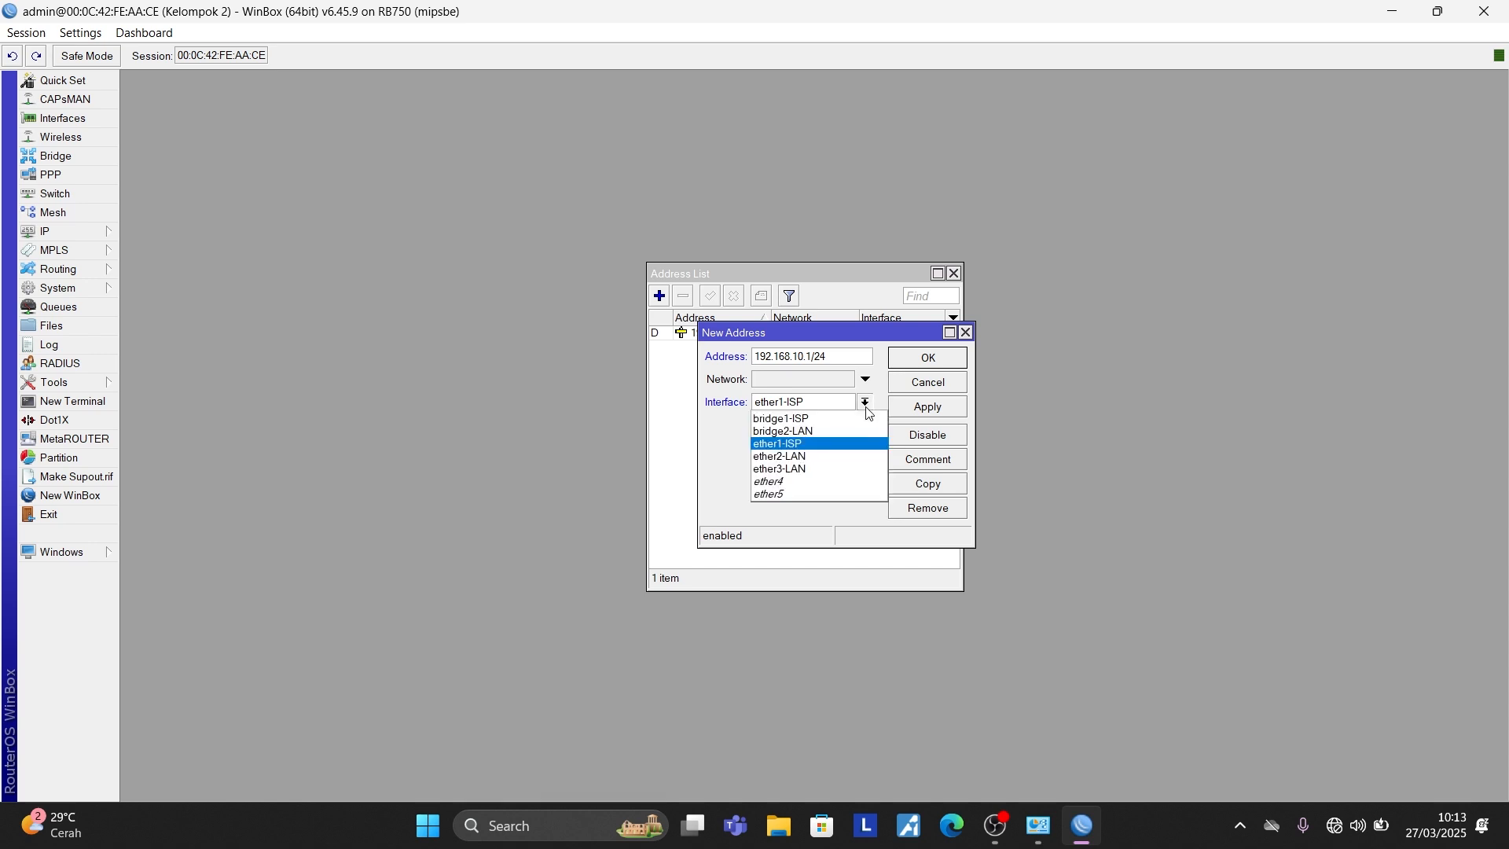
pyautogui.click(814, 432)
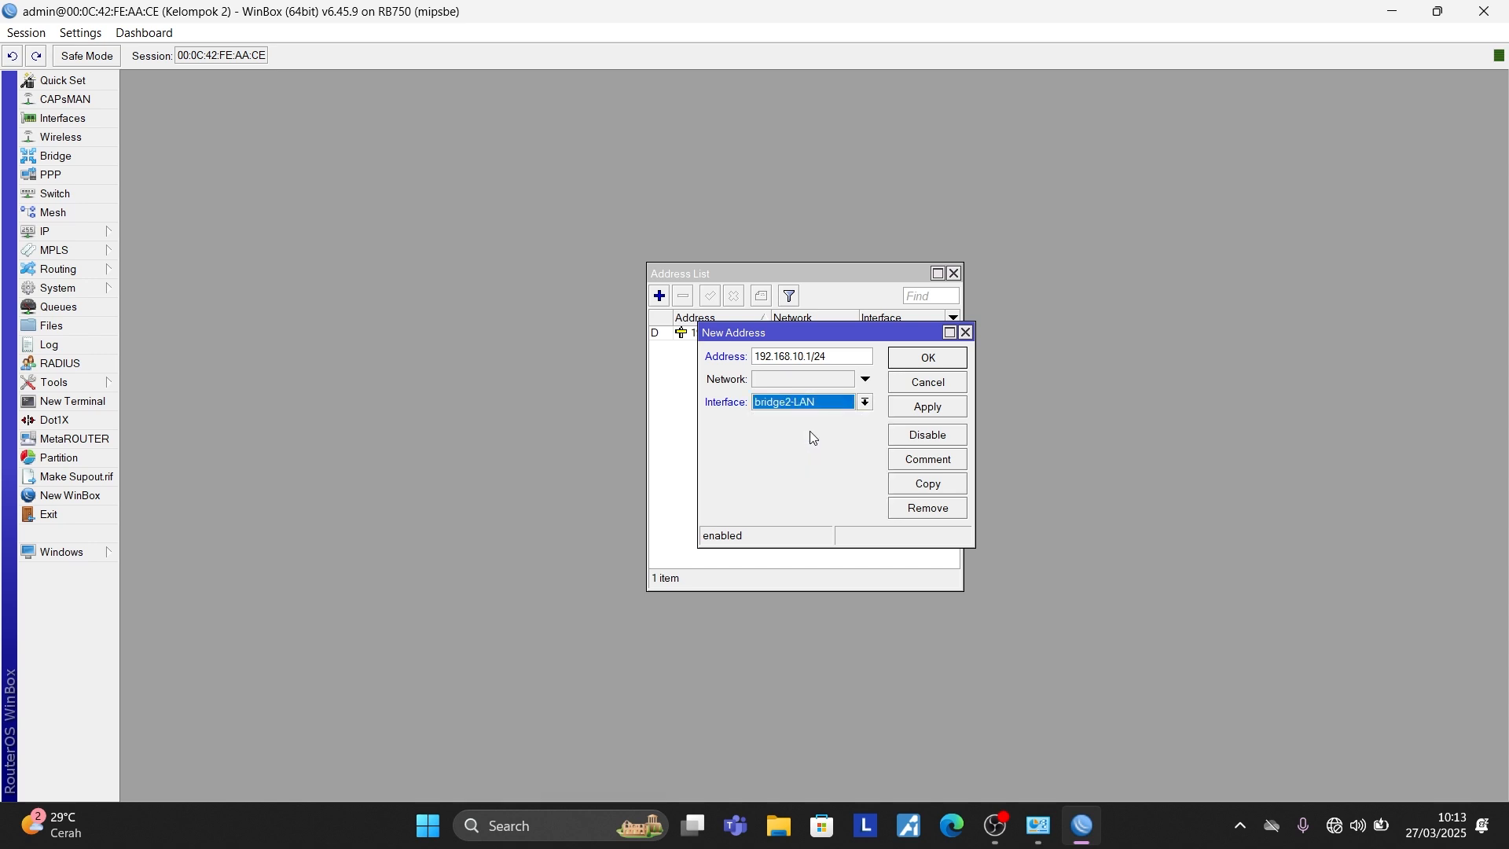
pyautogui.click(914, 407)
pyautogui.click(927, 358)
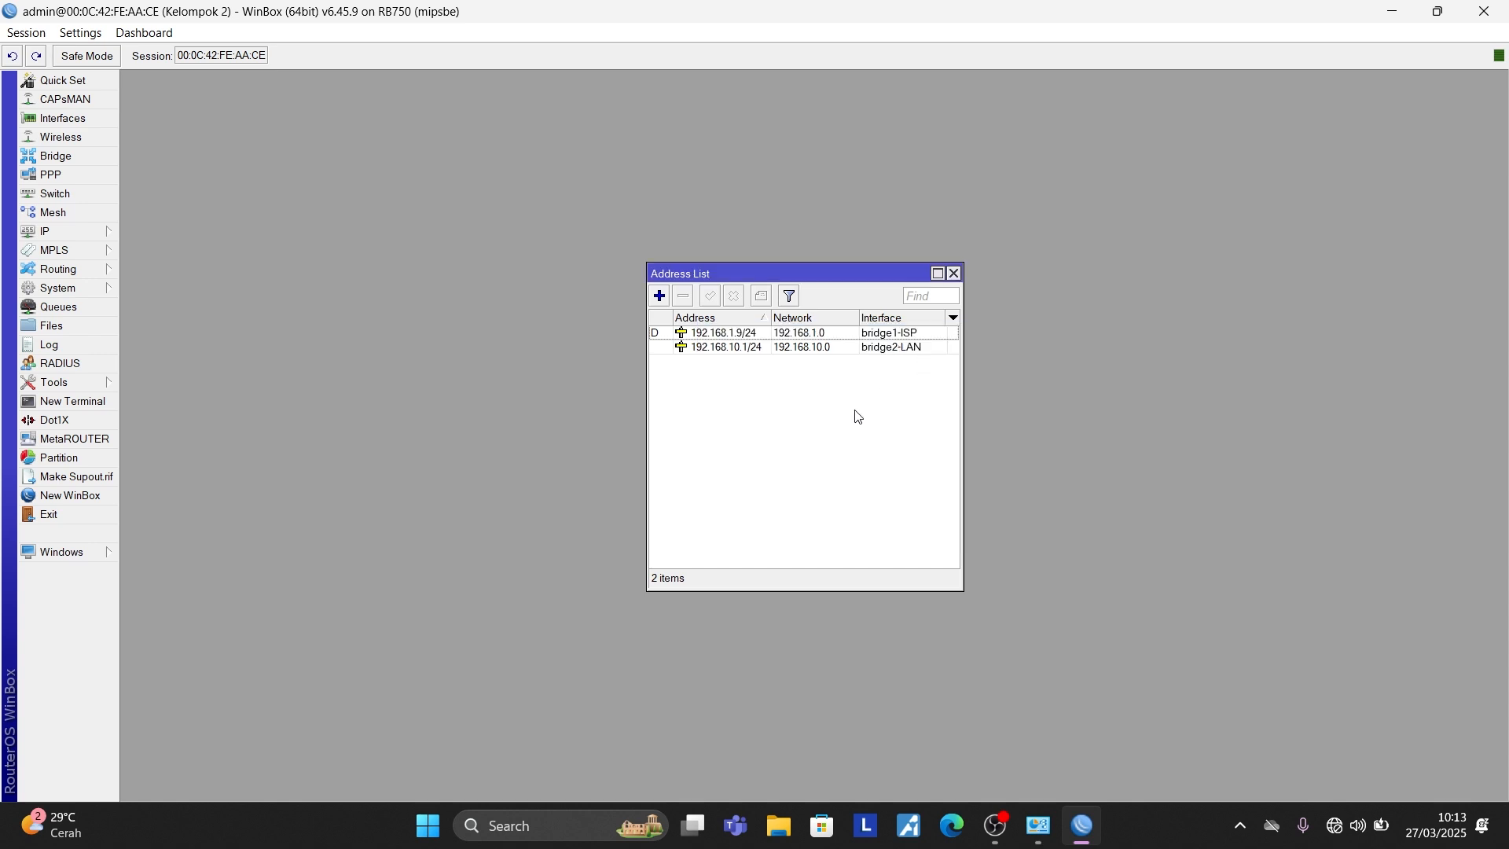
pyautogui.click(953, 273)
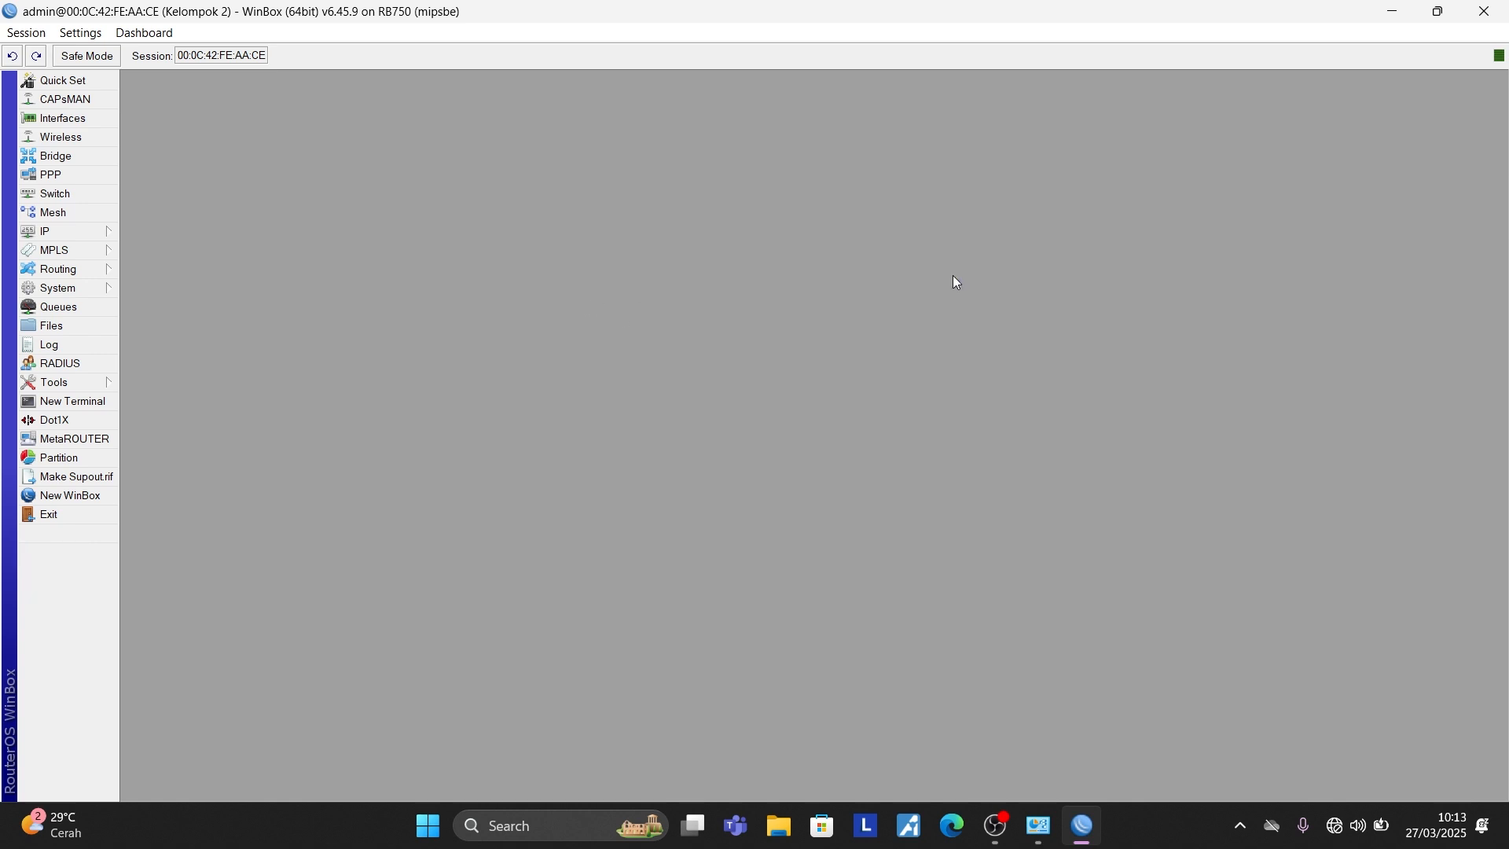
# Step: Test the router's internet connection by pinging 8.8.8.8 from a new terminal, and stop the ping
pyautogui.click(51, 234)
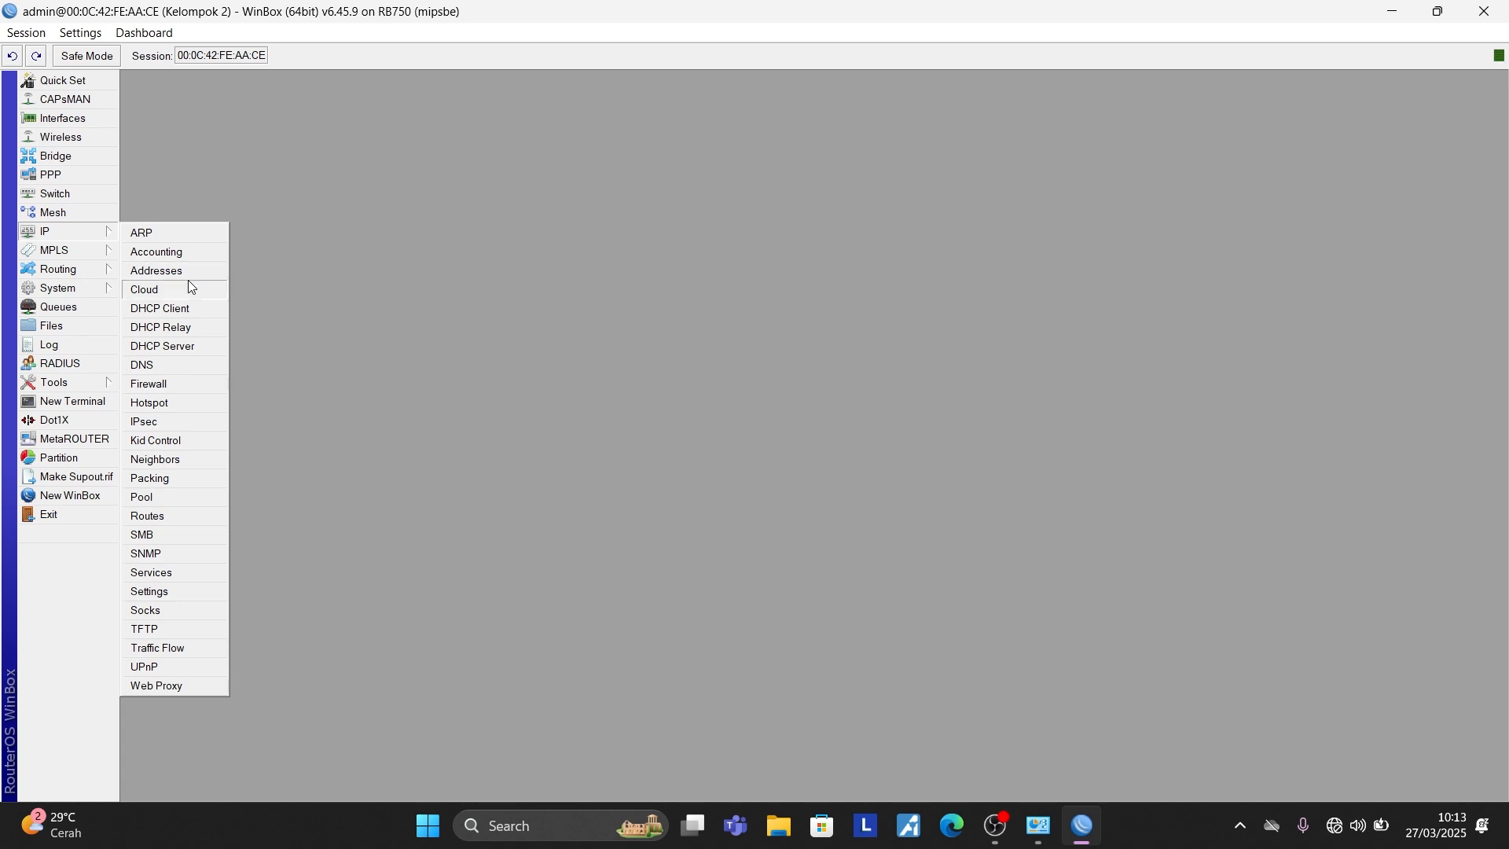
pyautogui.click(330, 248)
pyautogui.click(63, 402)
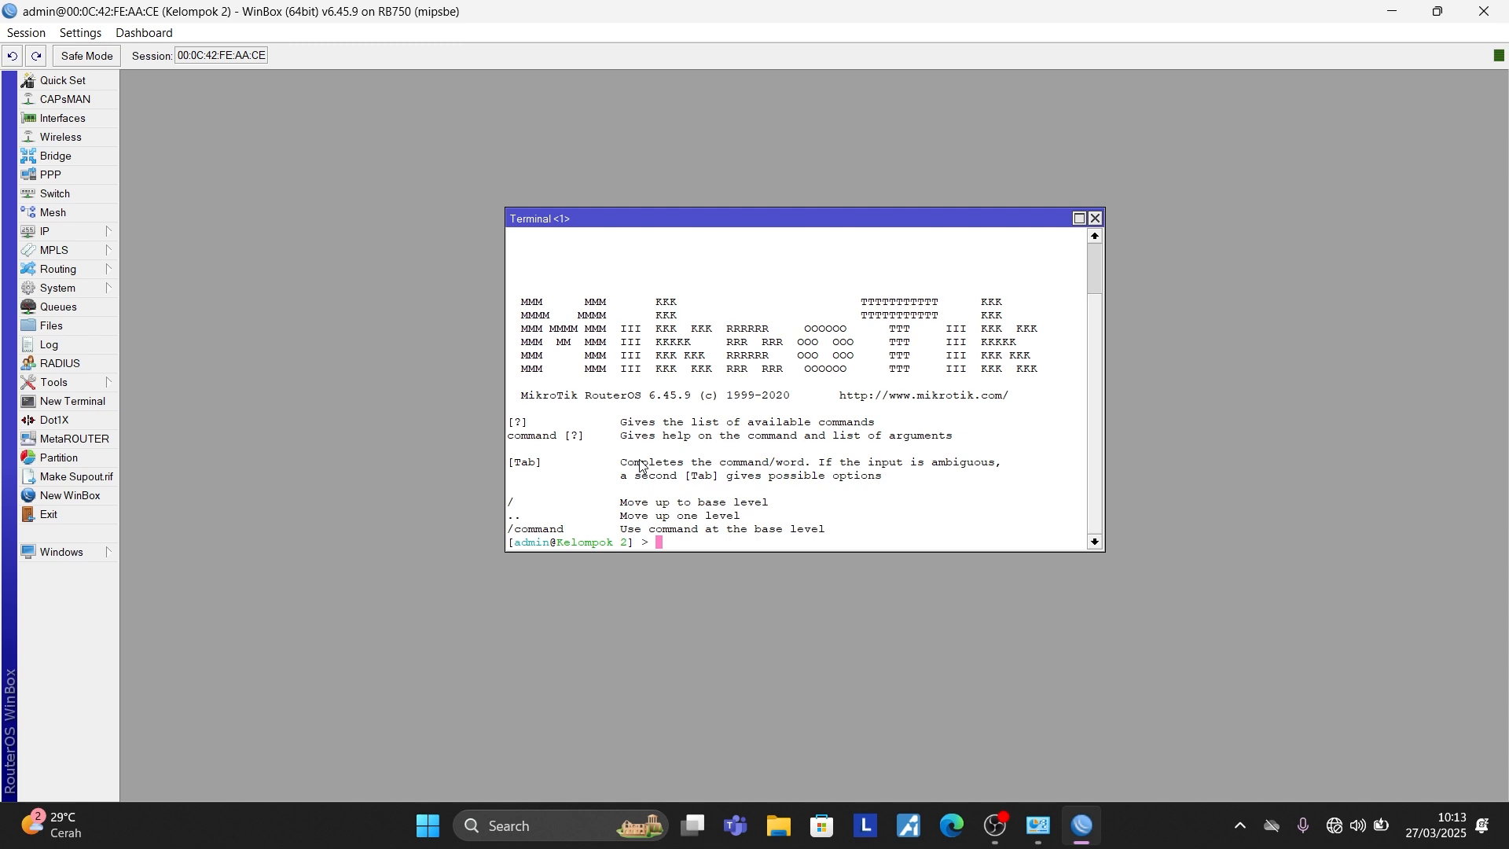
pyautogui.write('ping')
pyautogui.write('8.8.8.8')
pyautogui.press('Return')
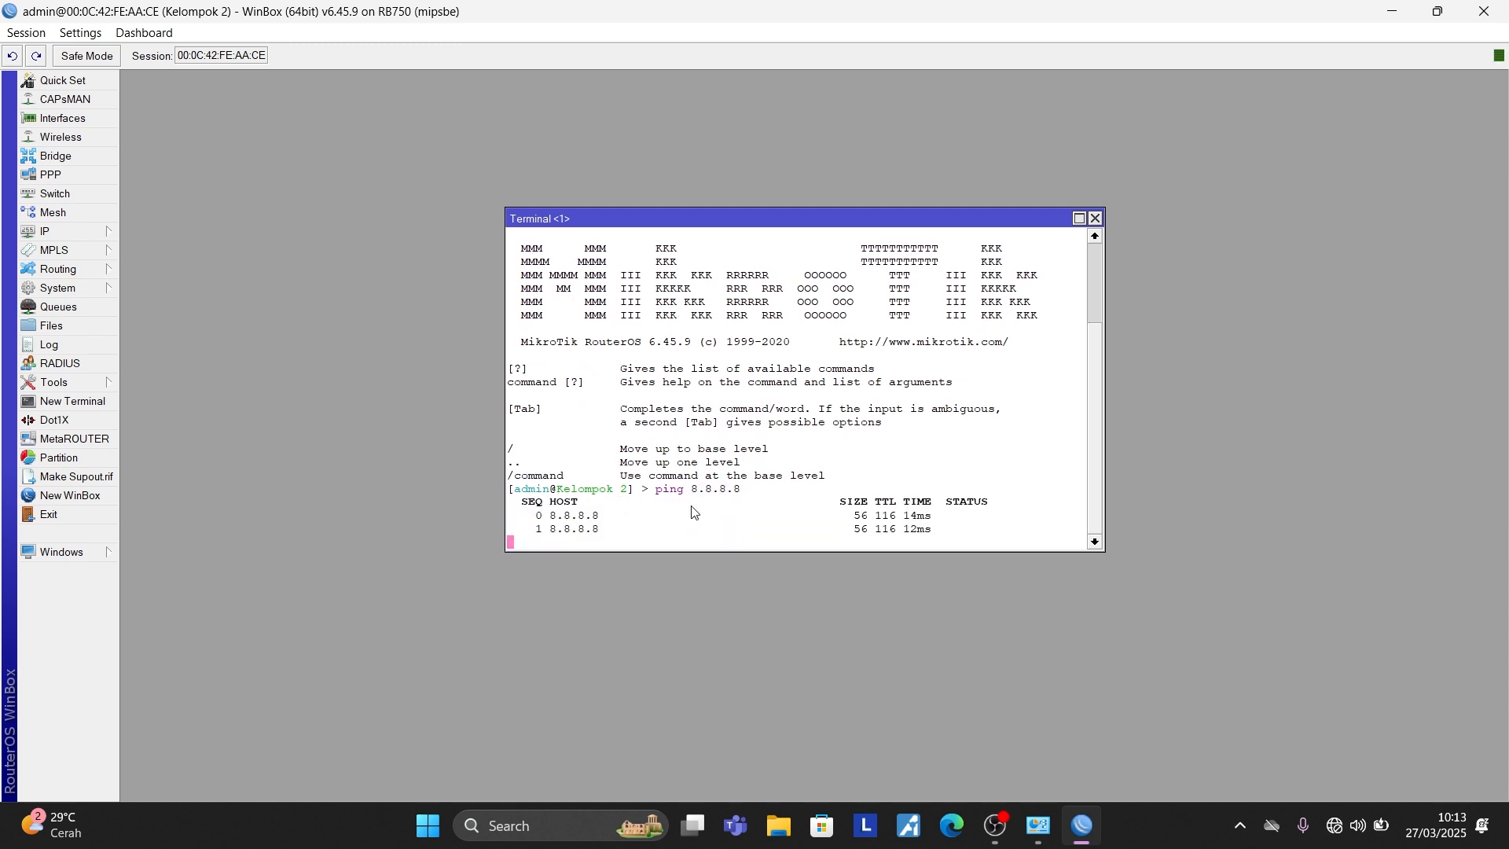
pyautogui.moveTo(716, 218); pyautogui.dragTo(639, 207)
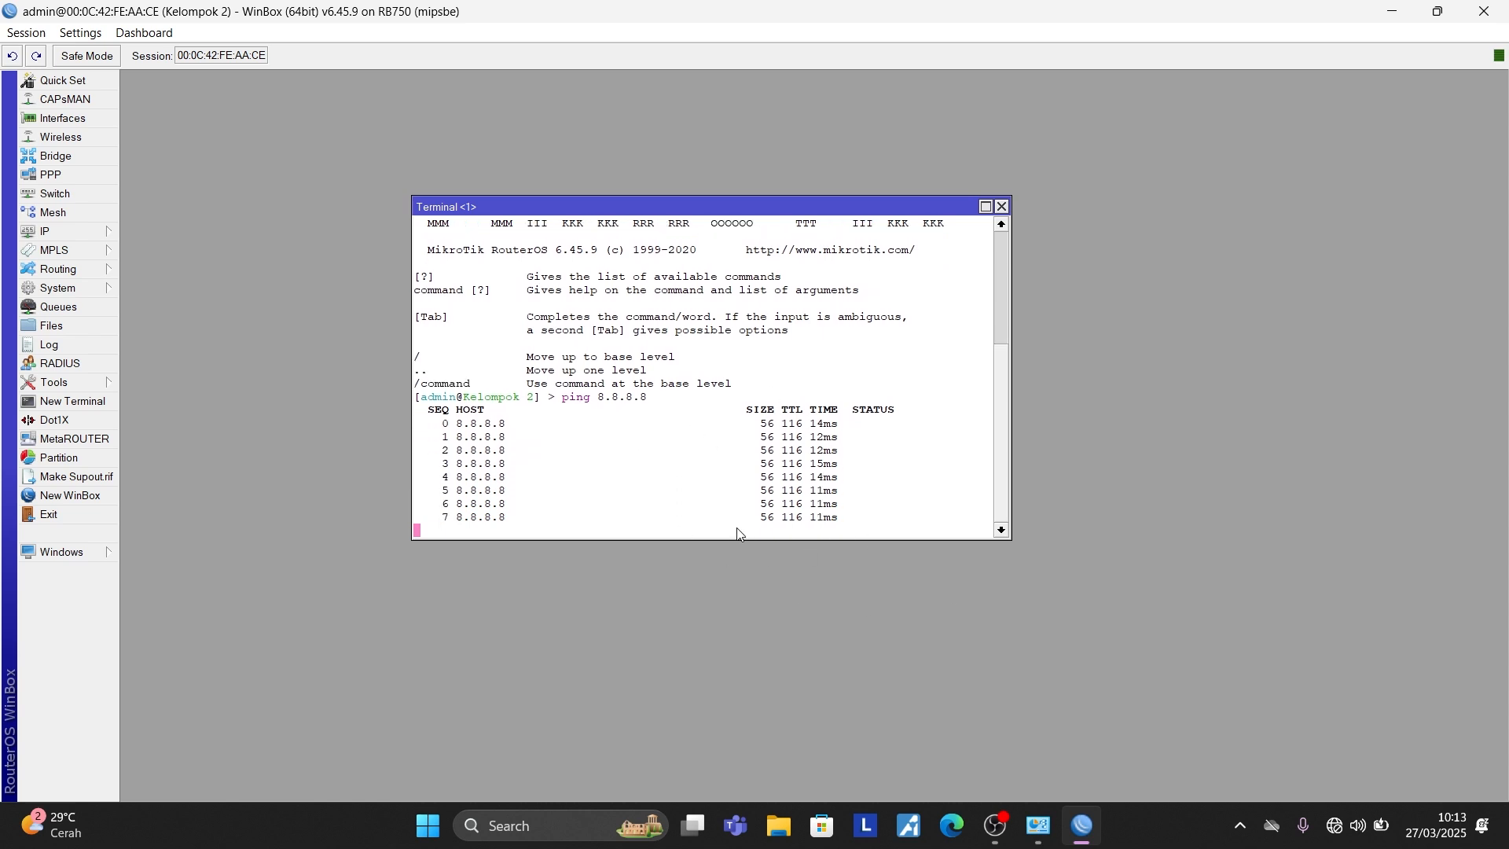
pyautogui.moveTo(752, 205); pyautogui.dragTo(777, 211)
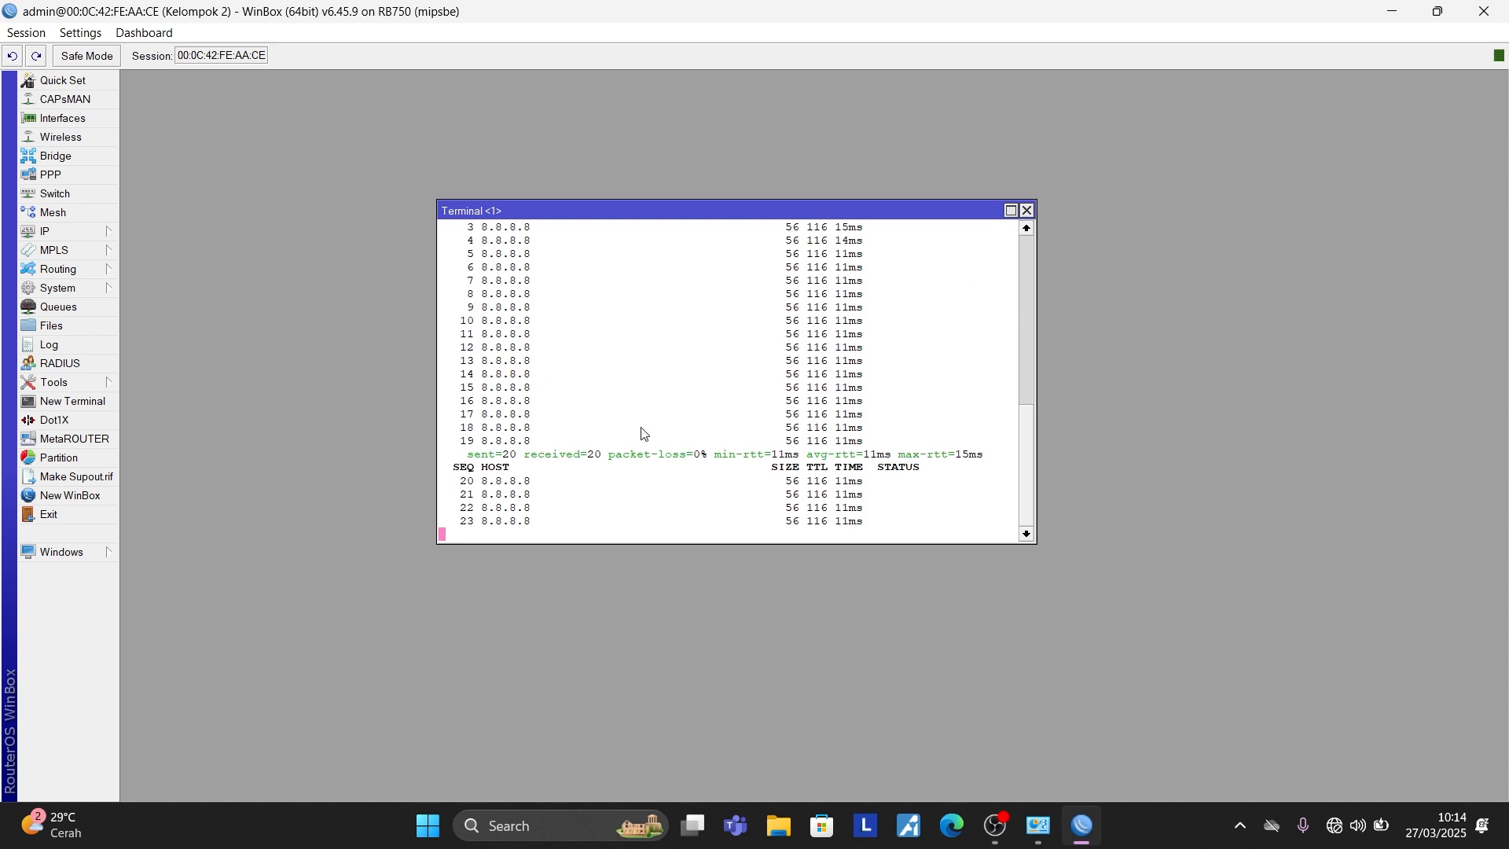
pyautogui.hotkey('ctrl', 'c')
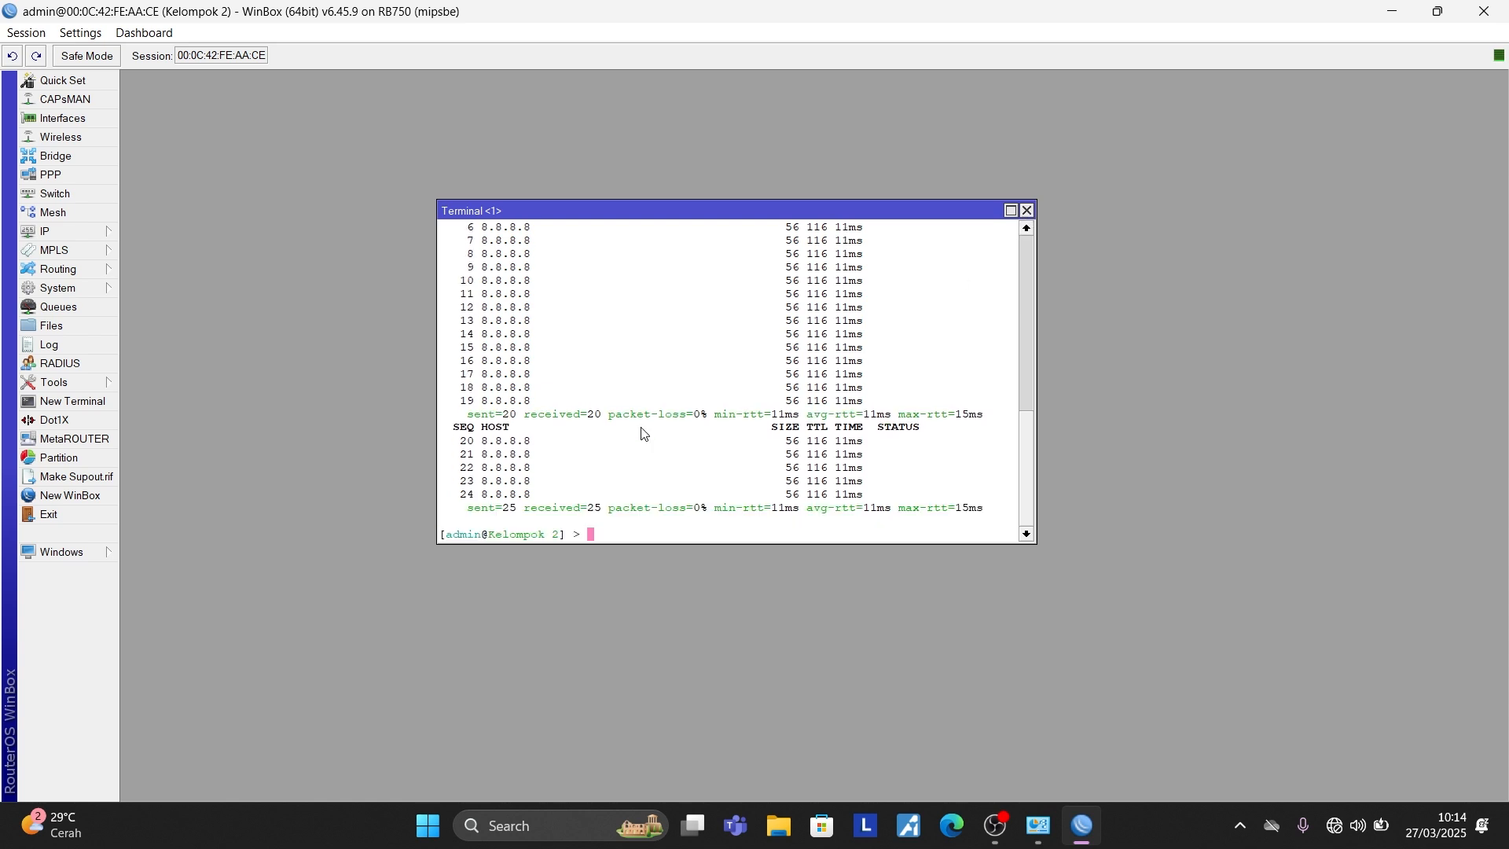
pyautogui.click(1027, 210)
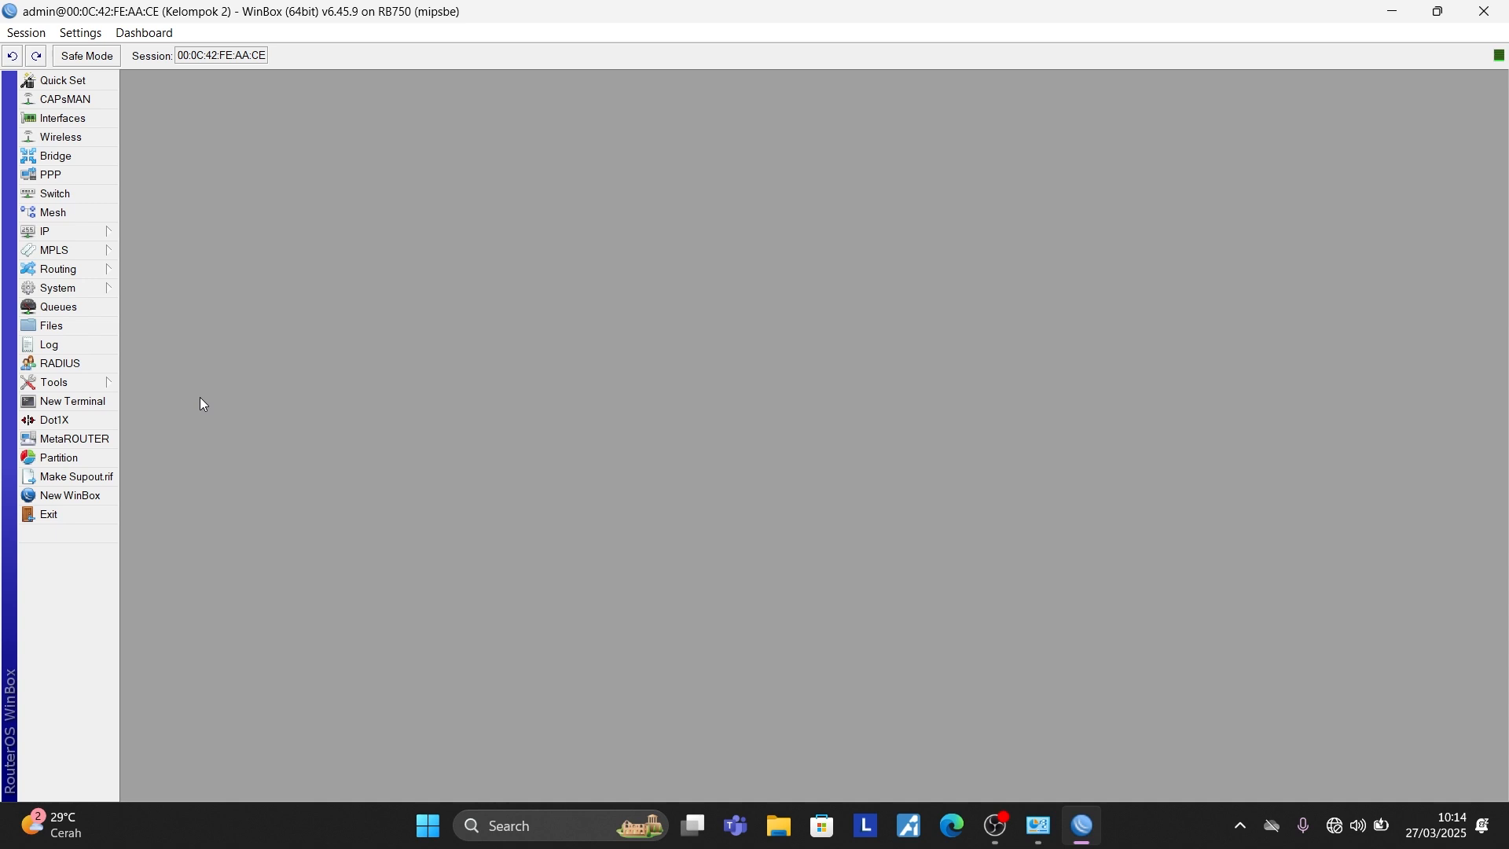
# Step: Review the IP address list entries for bridge1-ISP and bridge2-LAN
pyautogui.click(48, 230)
pyautogui.click(166, 271)
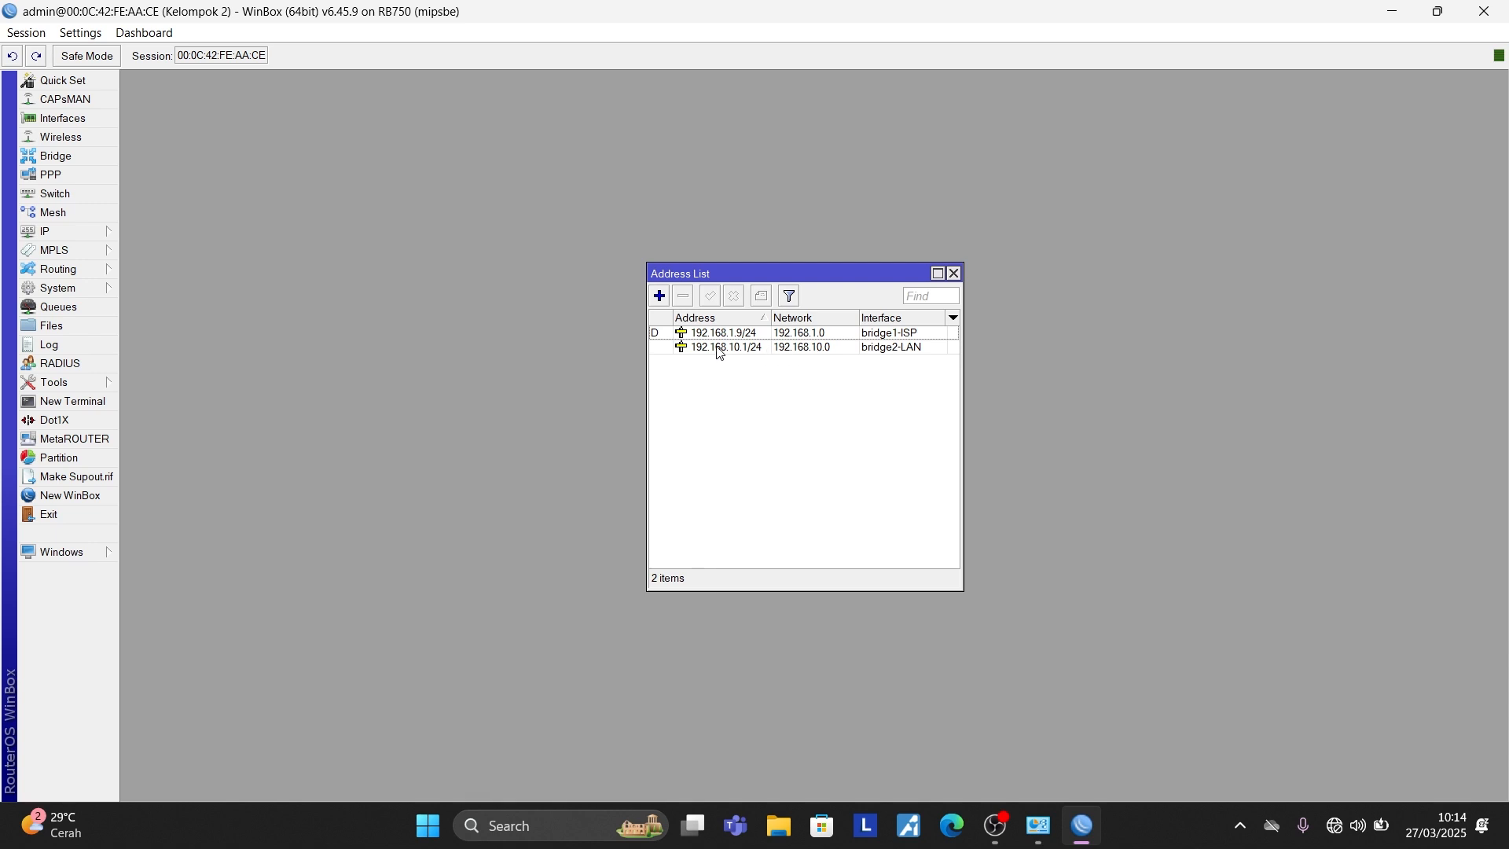
pyautogui.moveTo(720, 358)
pyautogui.click(954, 274)
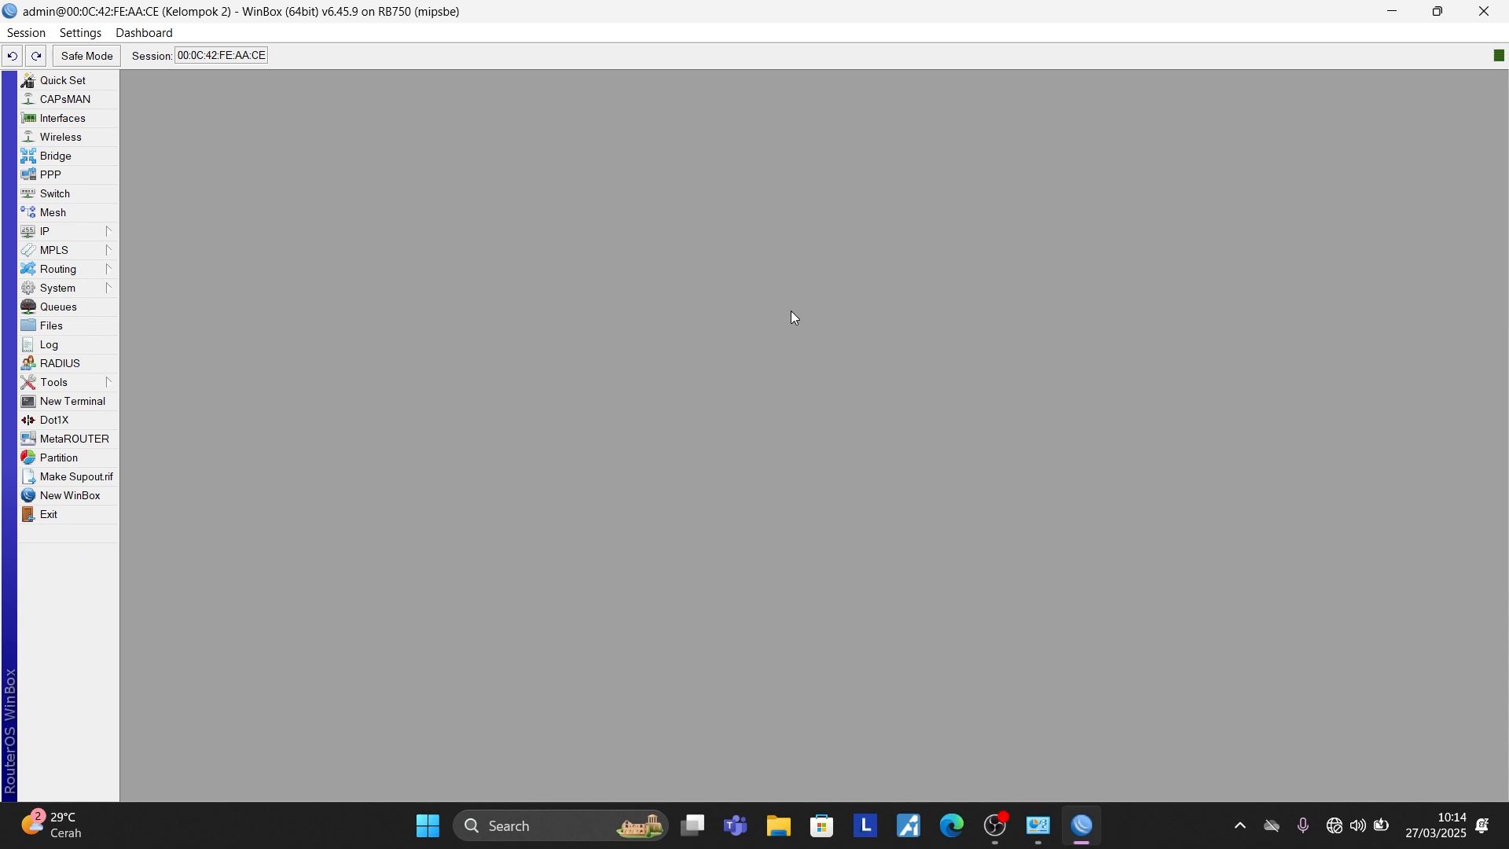
# Step: Start the DHCP server setup and select bridge2-LAN as the DHCP server interface
pyautogui.click(59, 232)
pyautogui.click(313, 186)
pyautogui.click(103, 231)
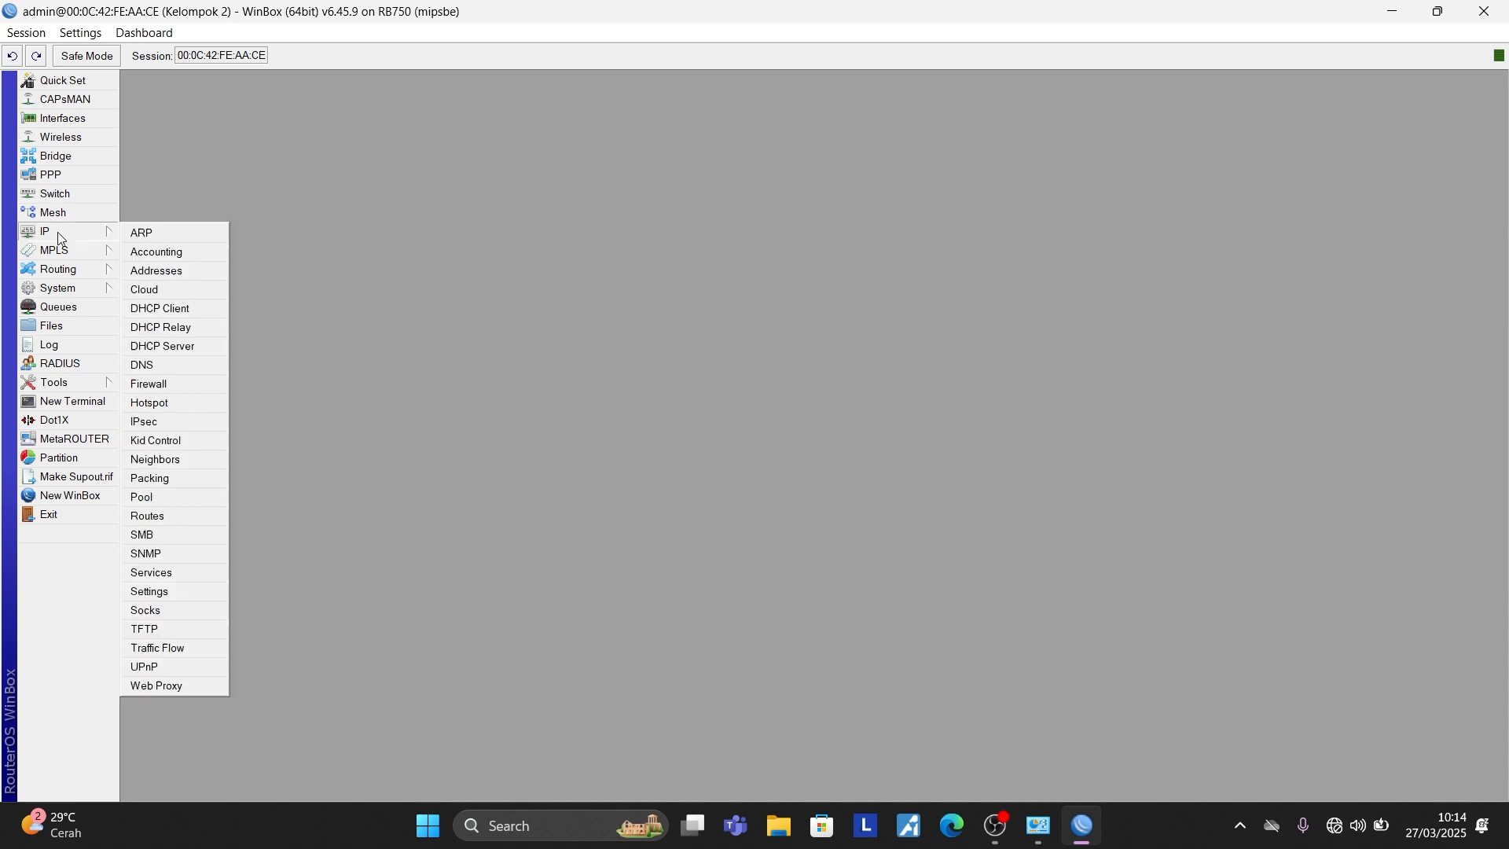
pyautogui.click(183, 349)
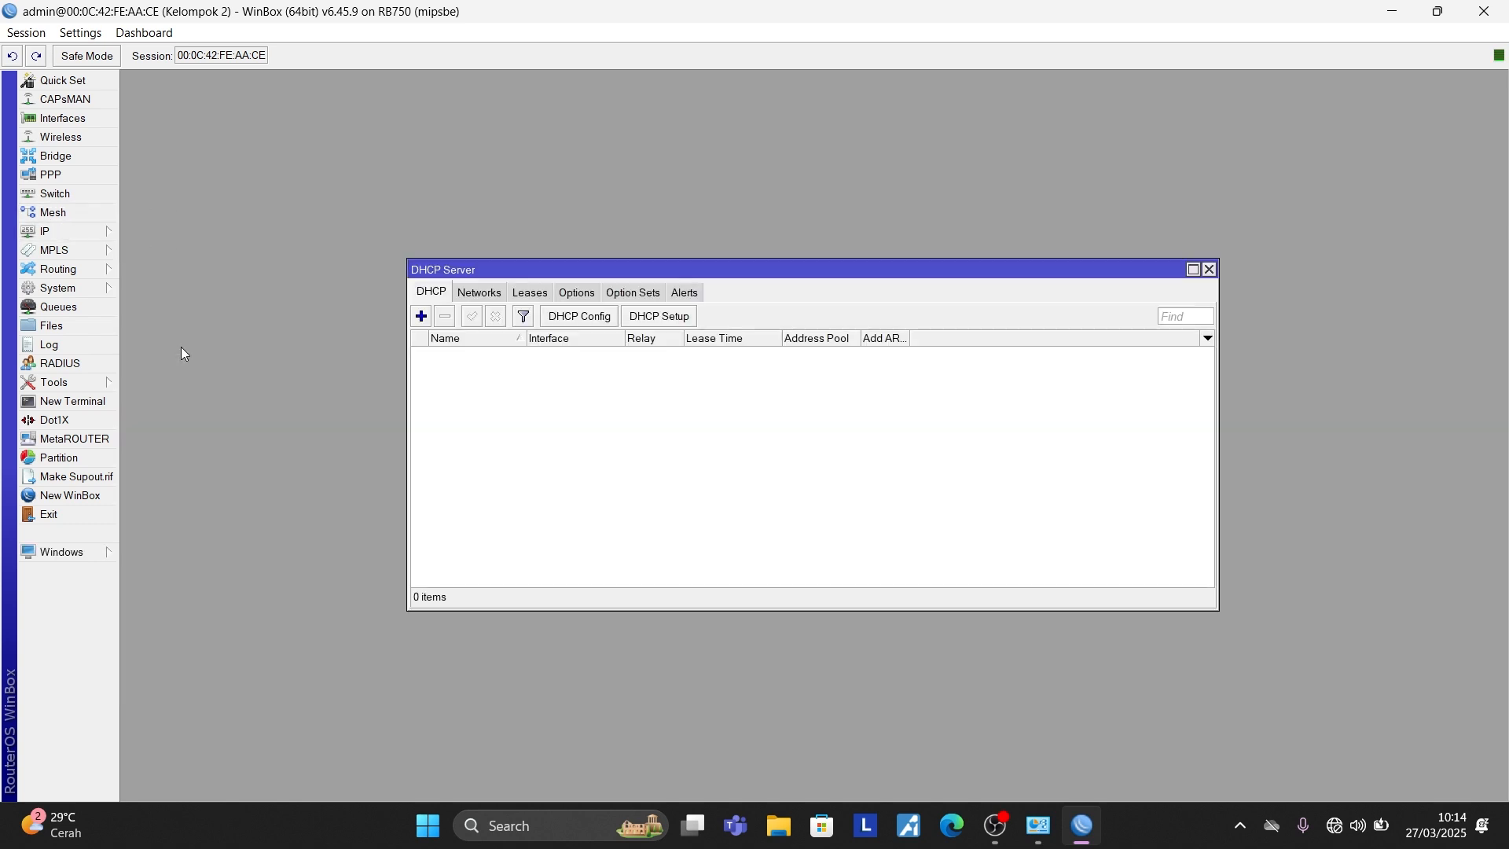
pyautogui.click(650, 317)
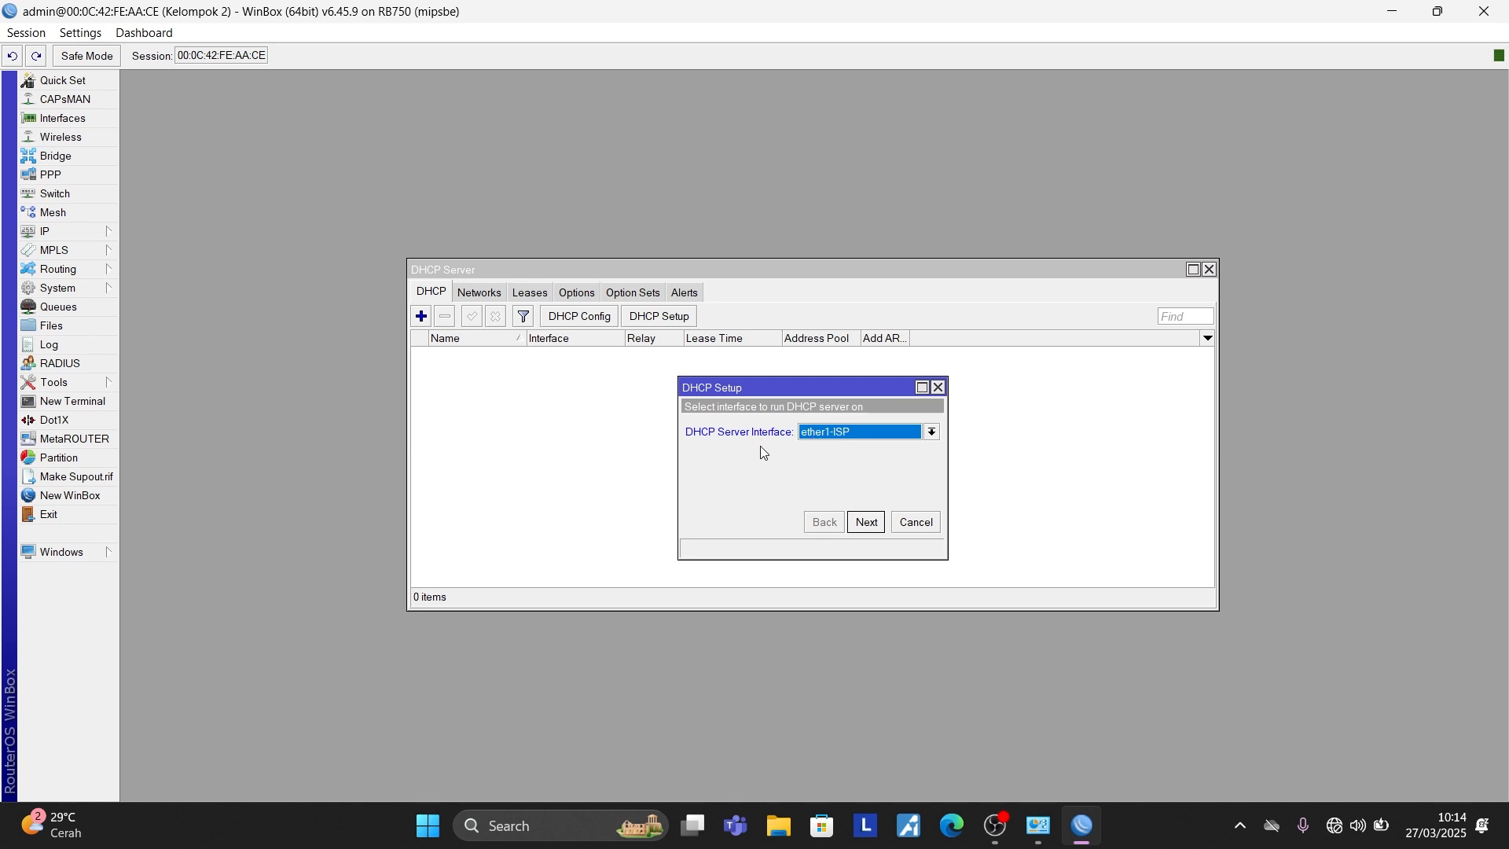
pyautogui.click(933, 432)
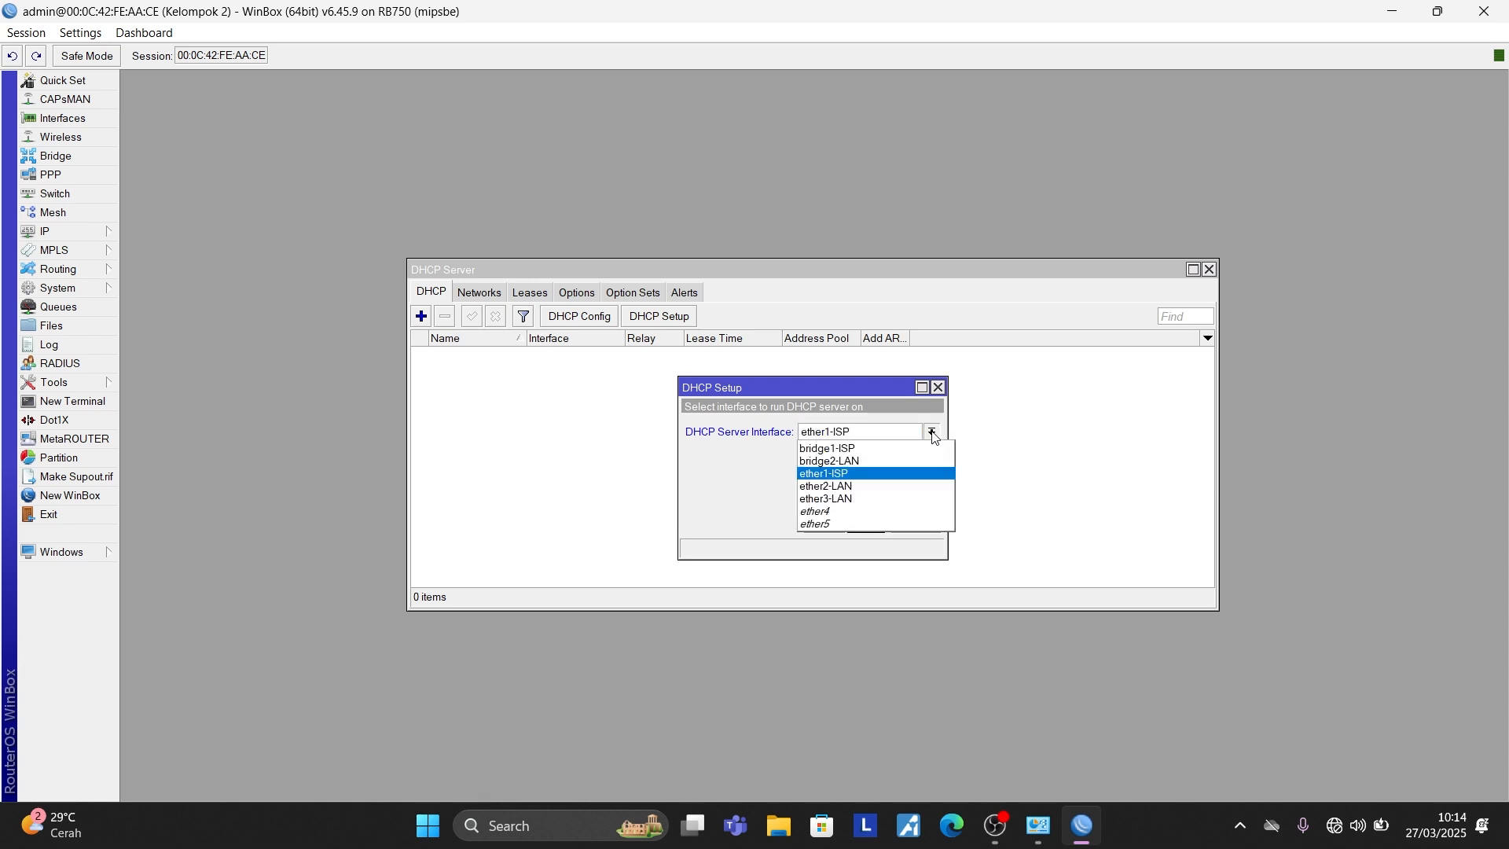
pyautogui.click(859, 467)
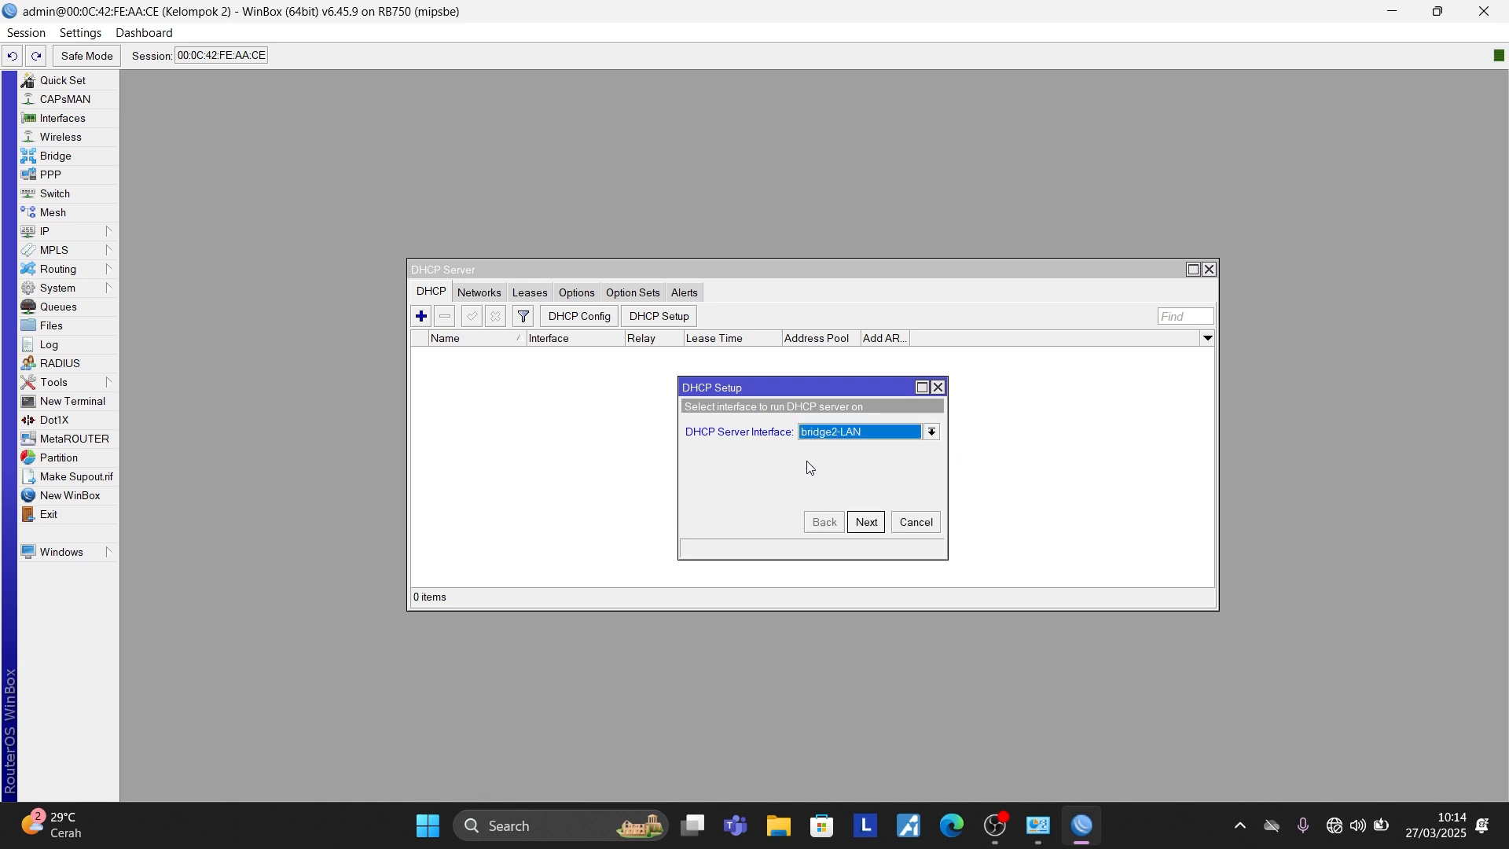
pyautogui.click(921, 437)
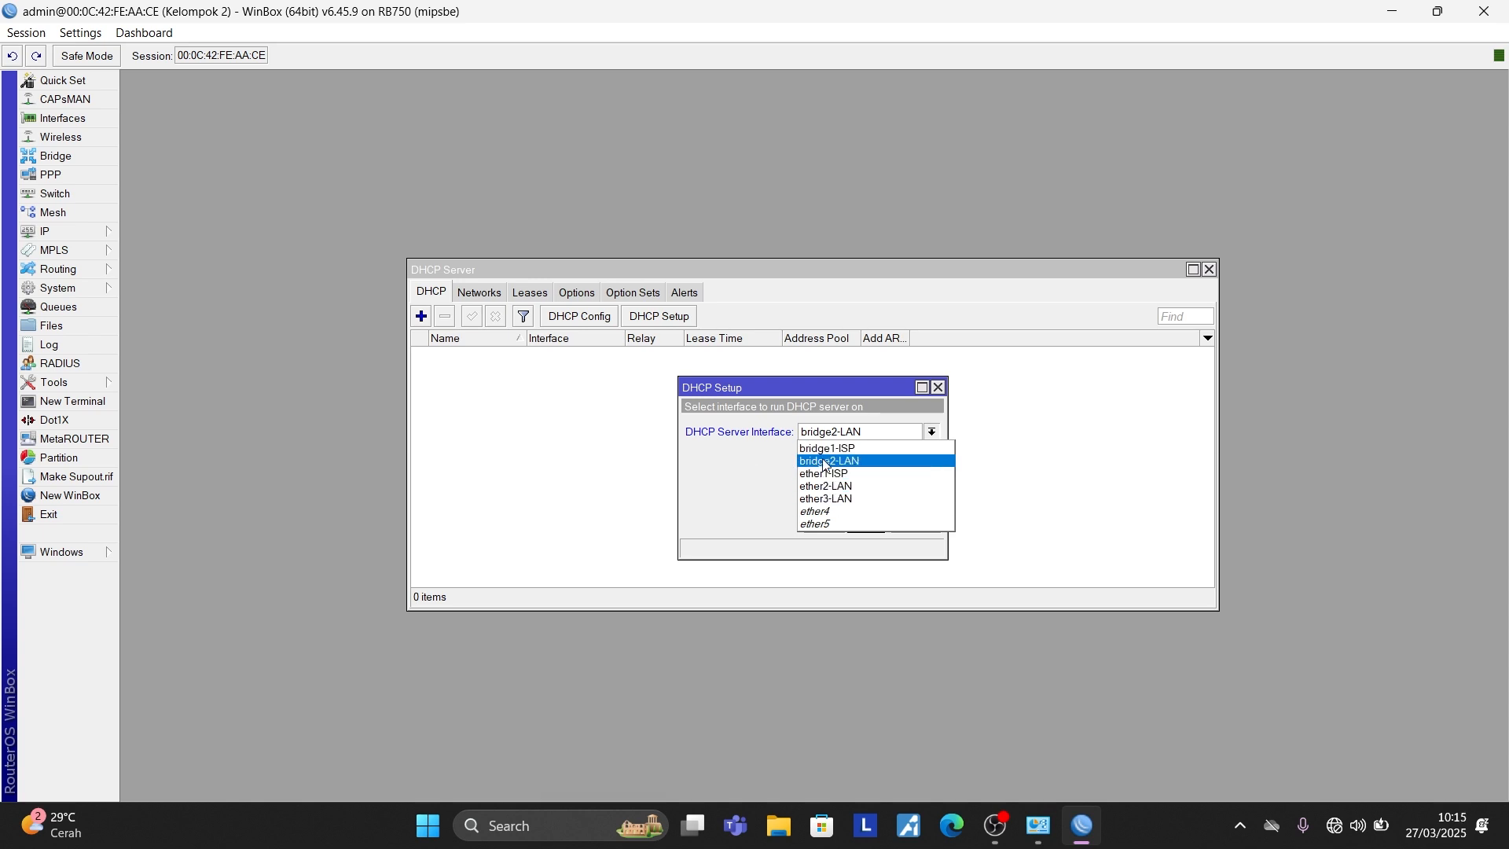
pyautogui.click(877, 461)
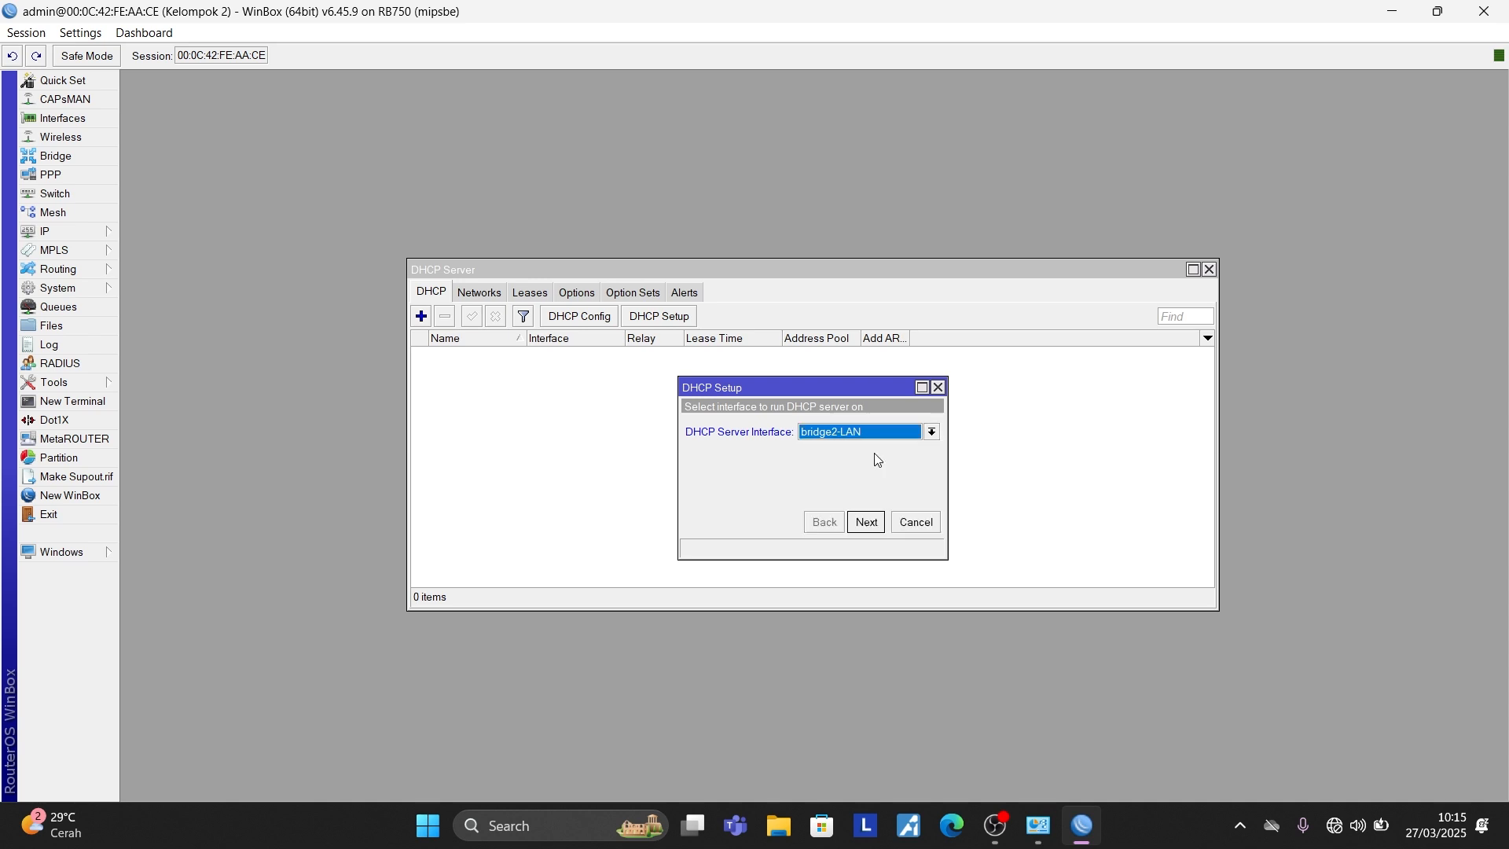
pyautogui.click(866, 527)
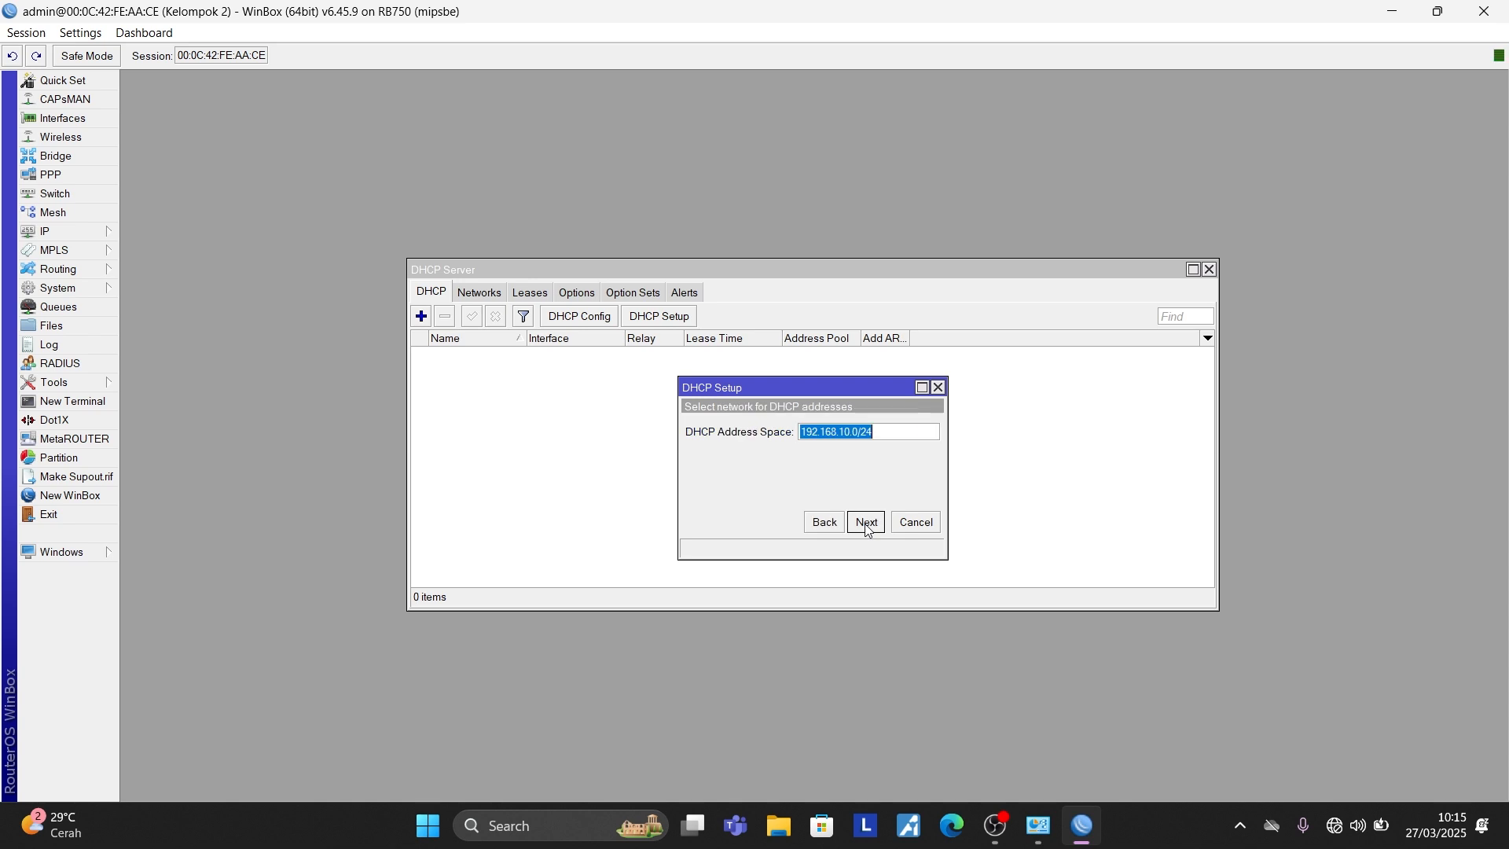
# Step: Accept the DHCP address space 192.168.10.0/24, gateway 192.168.10.1 and address pool 192.168.10.2-192.168.10.254
pyautogui.click(870, 522)
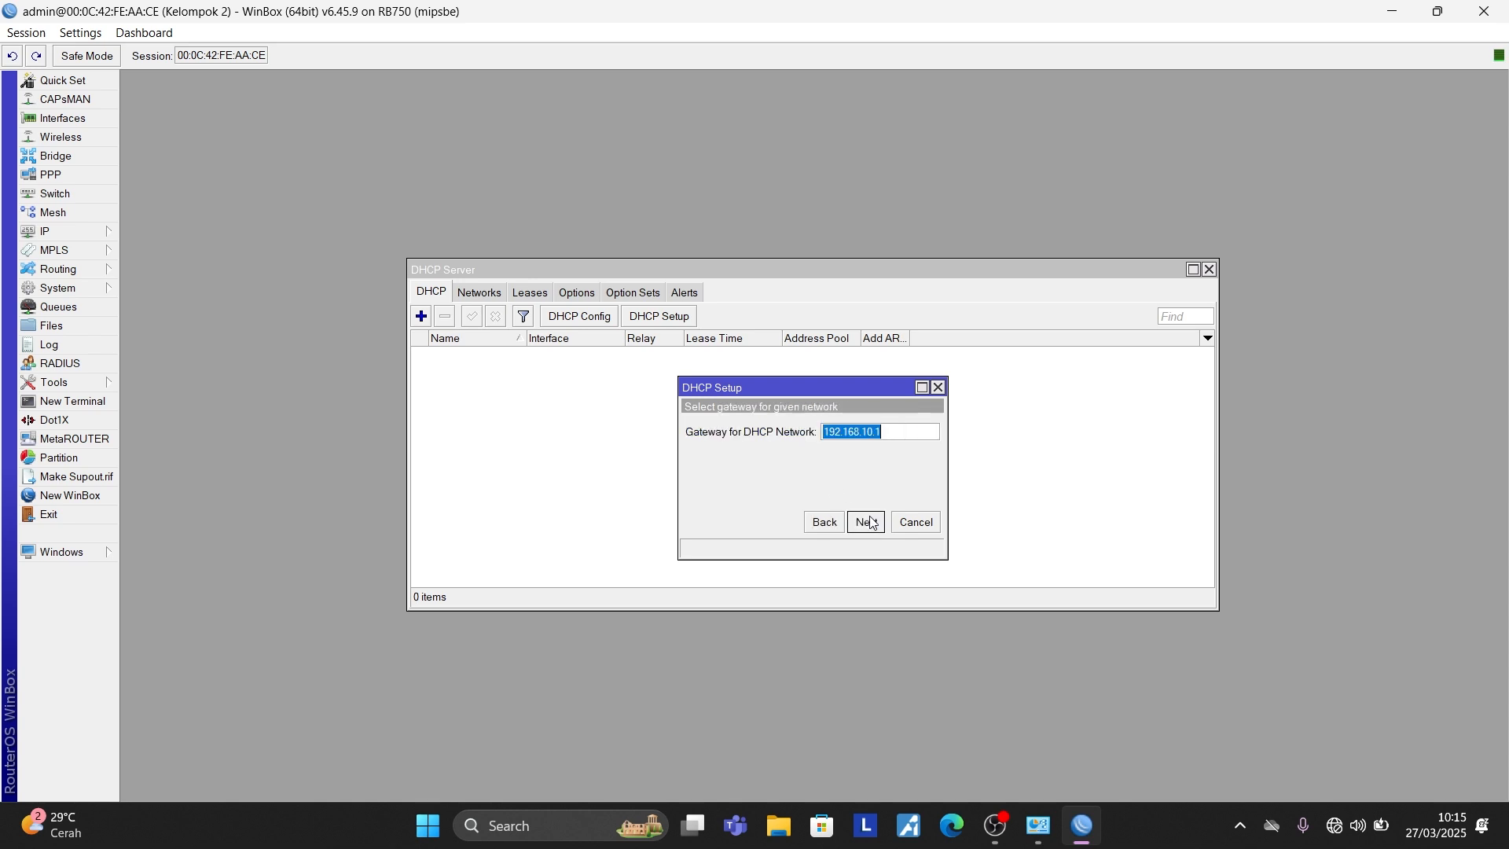
pyautogui.click(868, 522)
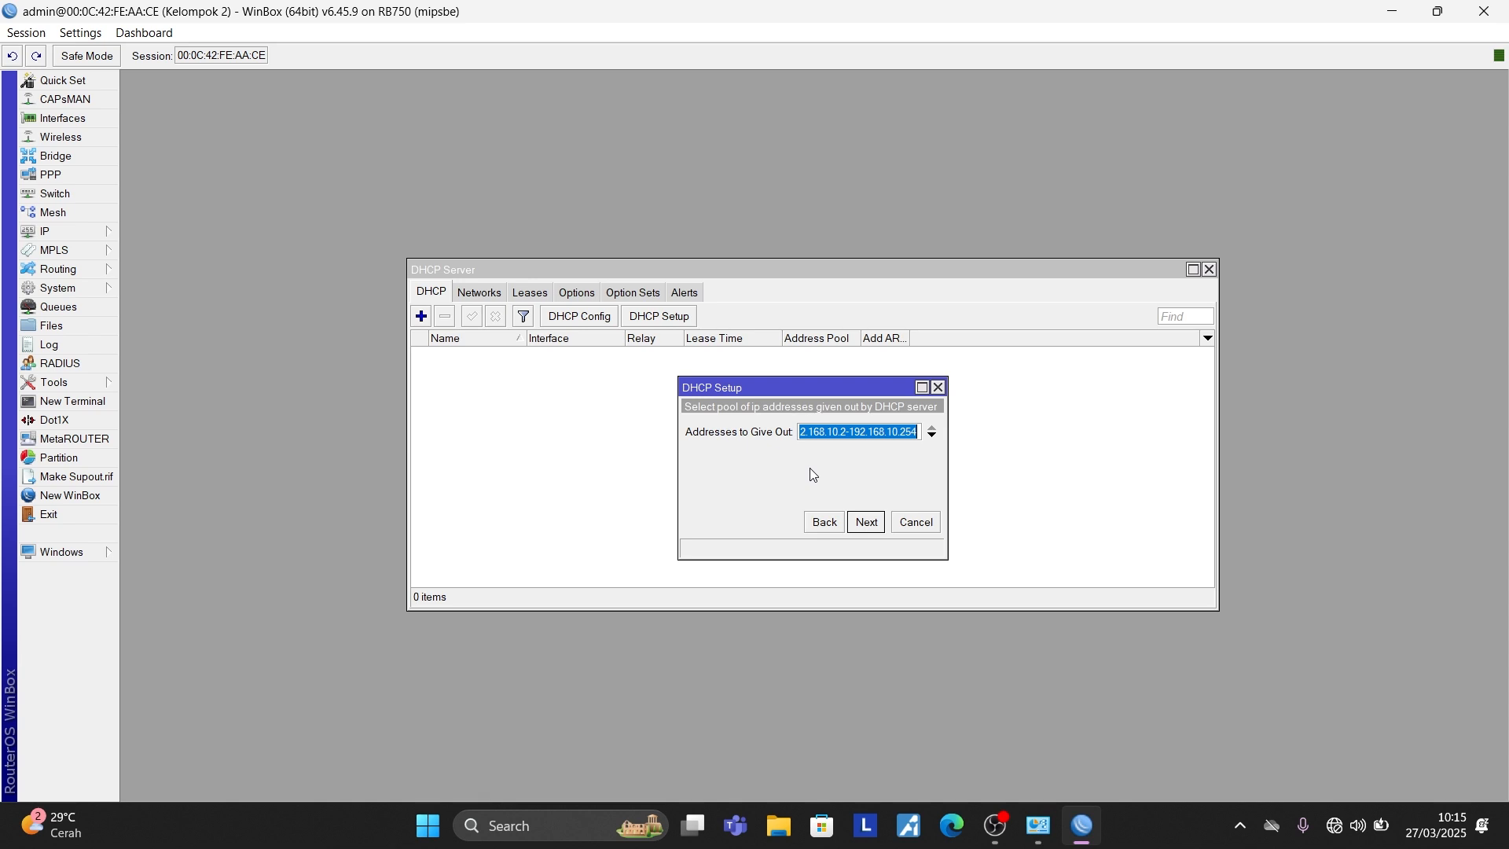
pyautogui.click(863, 524)
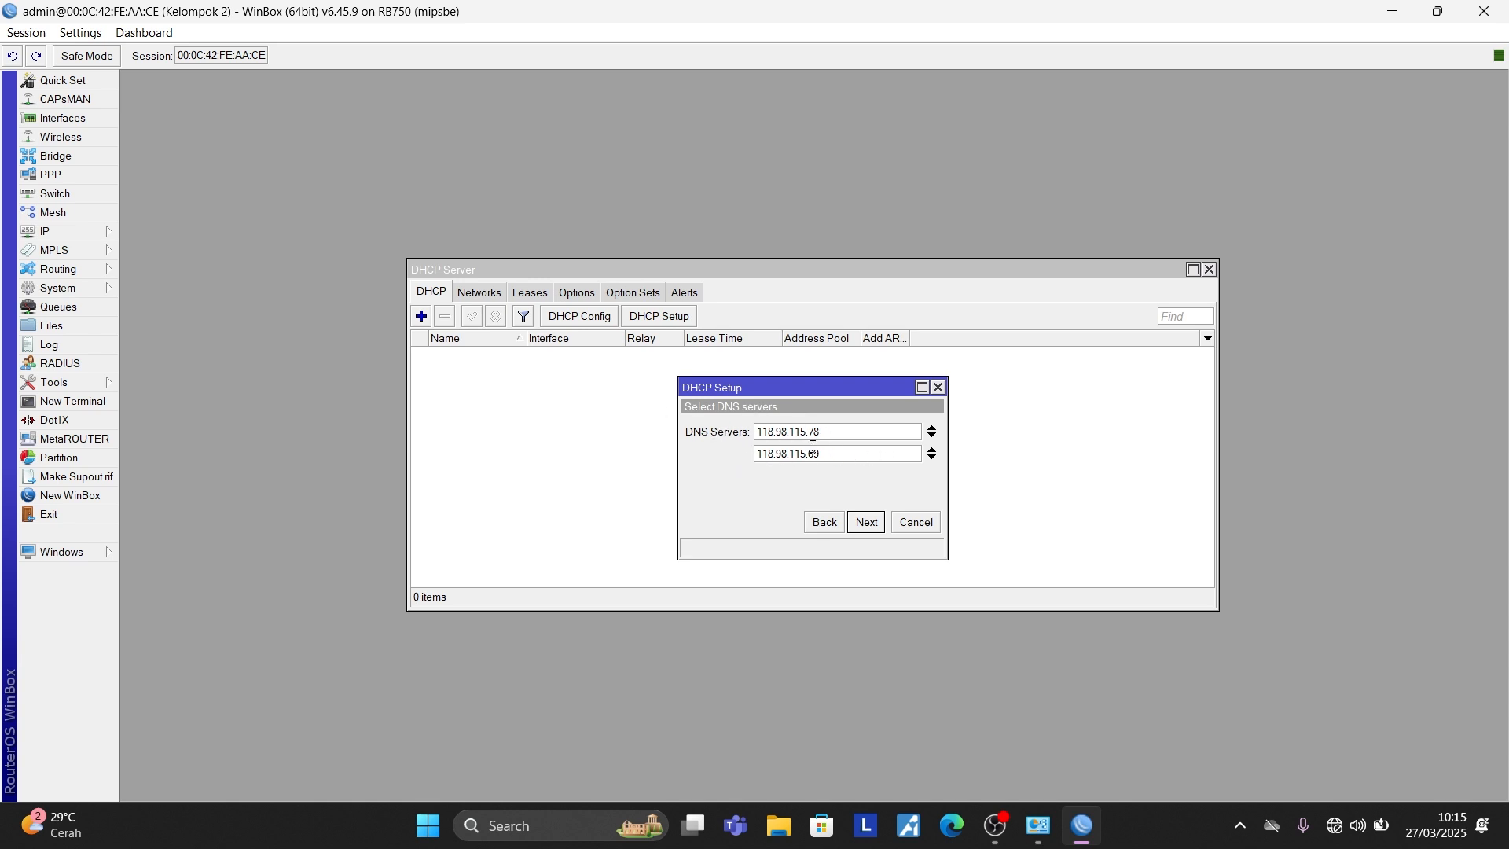
# Step: Add 8.8.8.8 as a third DNS server and finish the DHCP setup with a lease time of 00:10:00
pyautogui.click(932, 459)
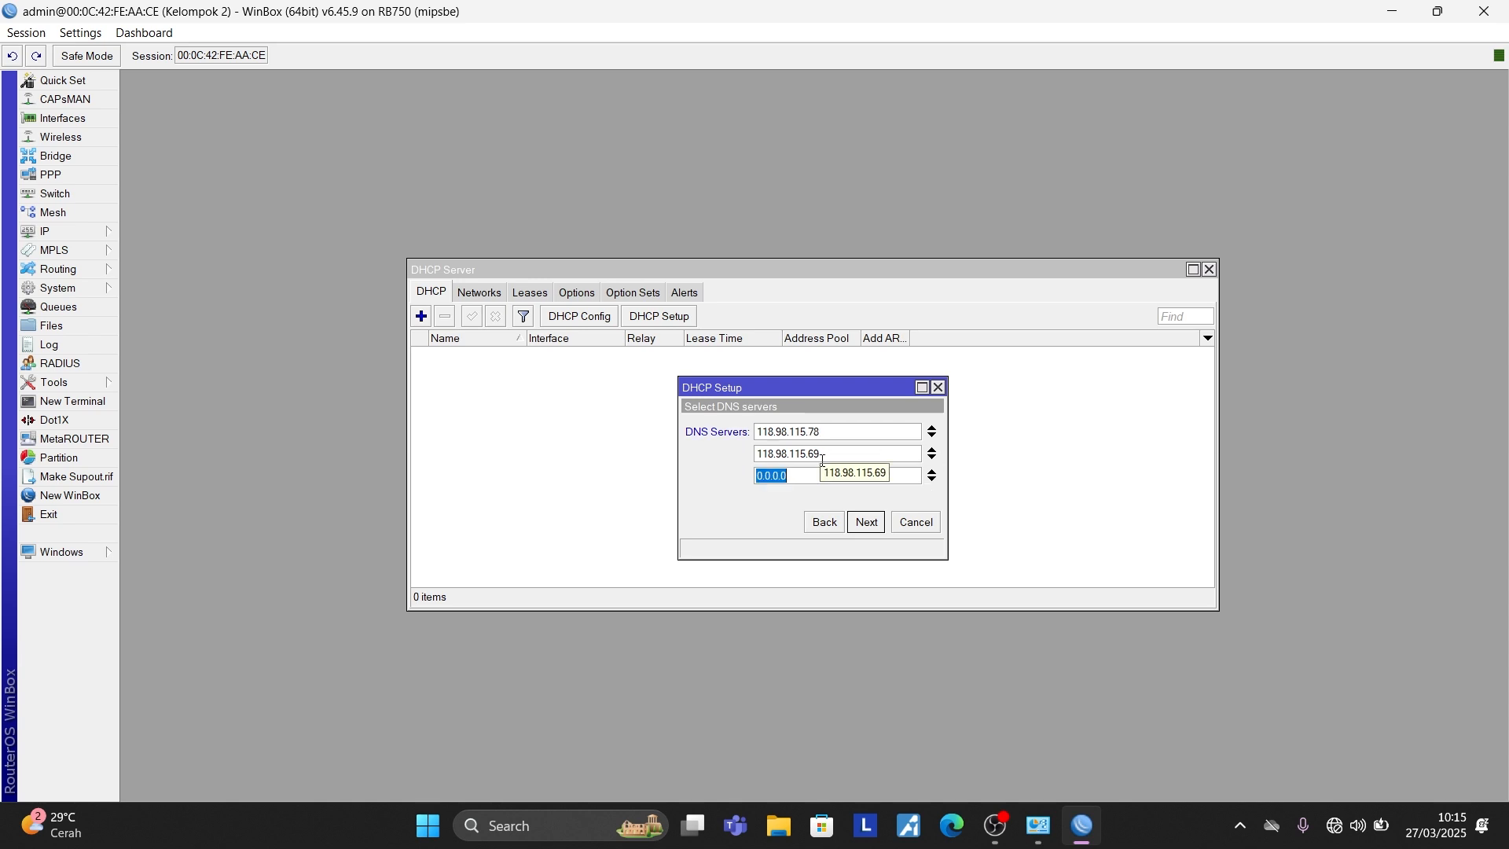
pyautogui.write('8.8.')
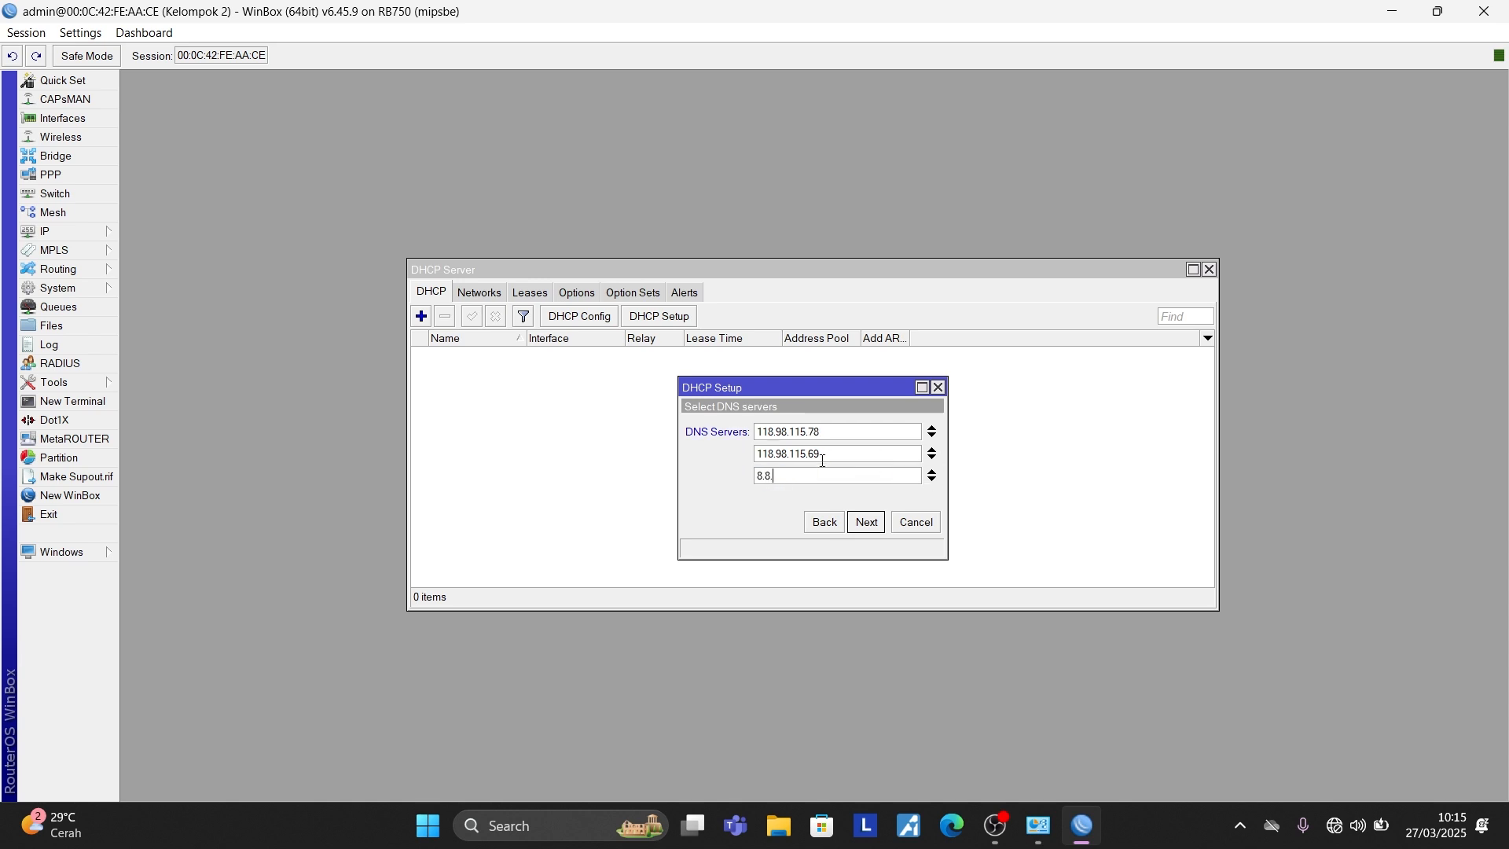
pyautogui.write('8.8')
pyautogui.click(867, 525)
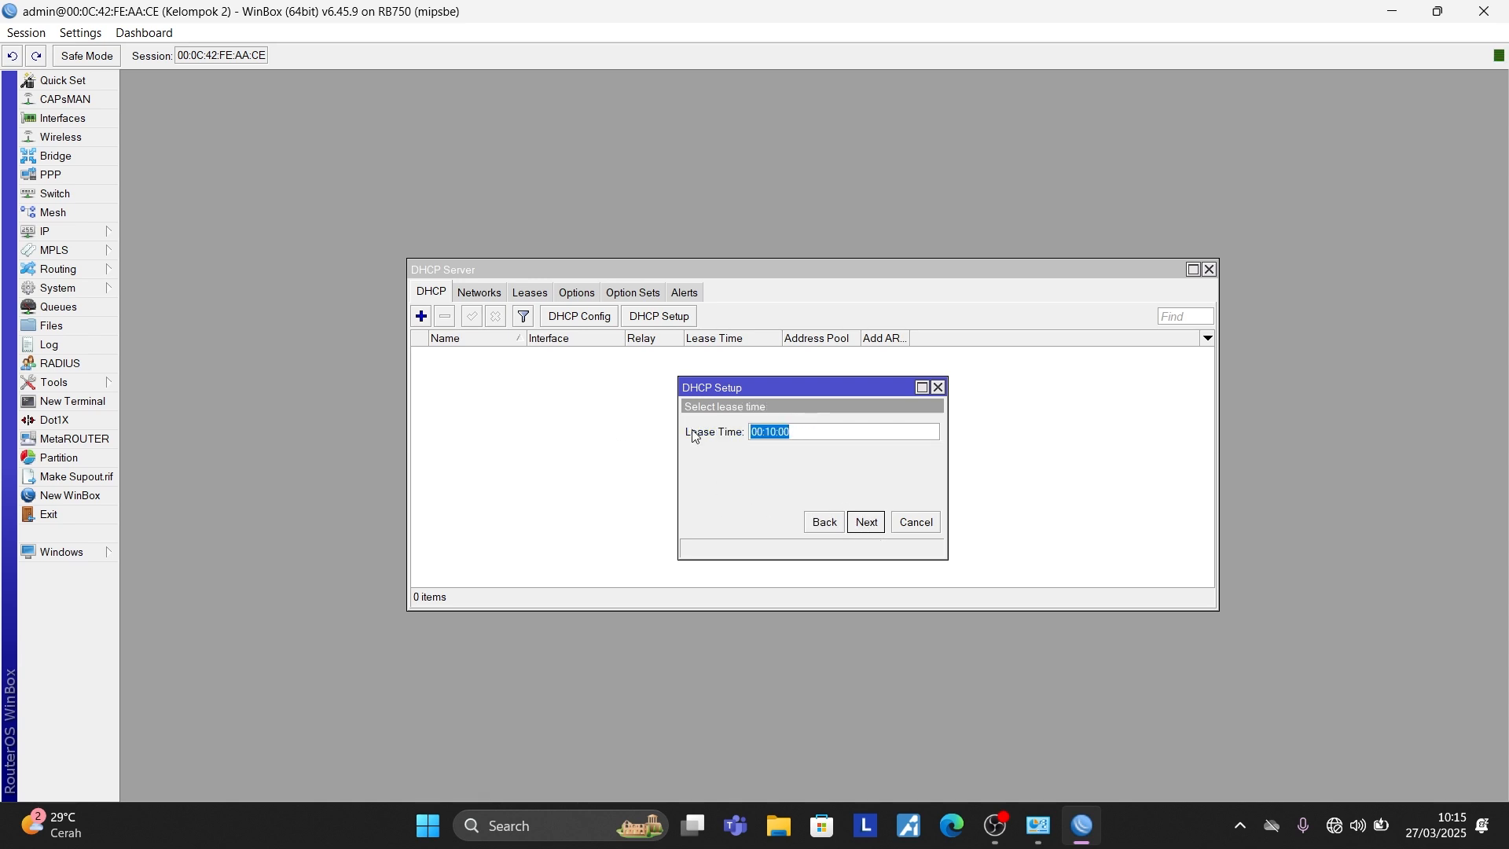
pyautogui.click(864, 522)
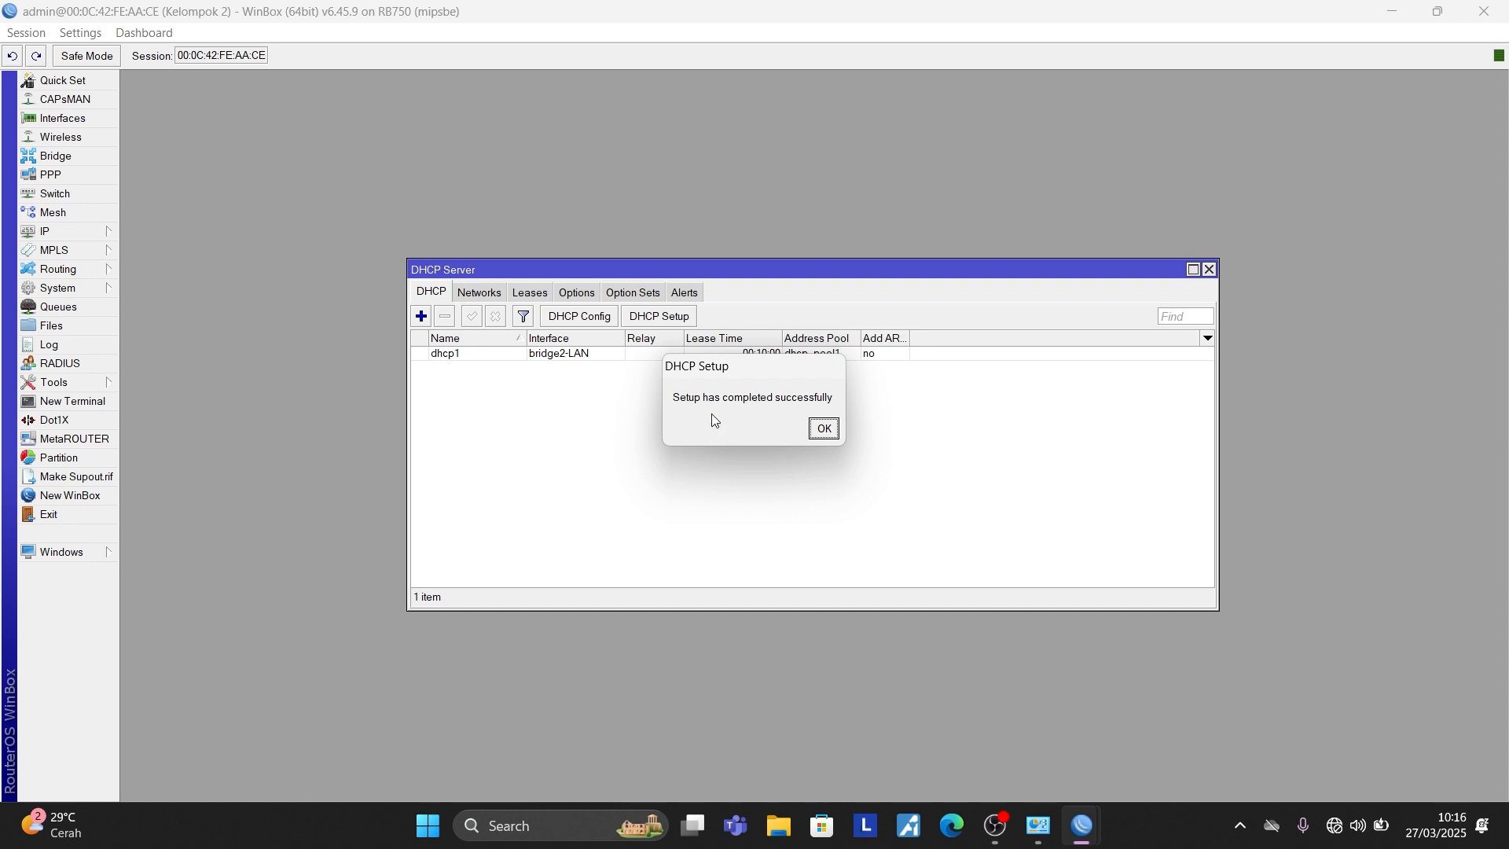
pyautogui.click(826, 429)
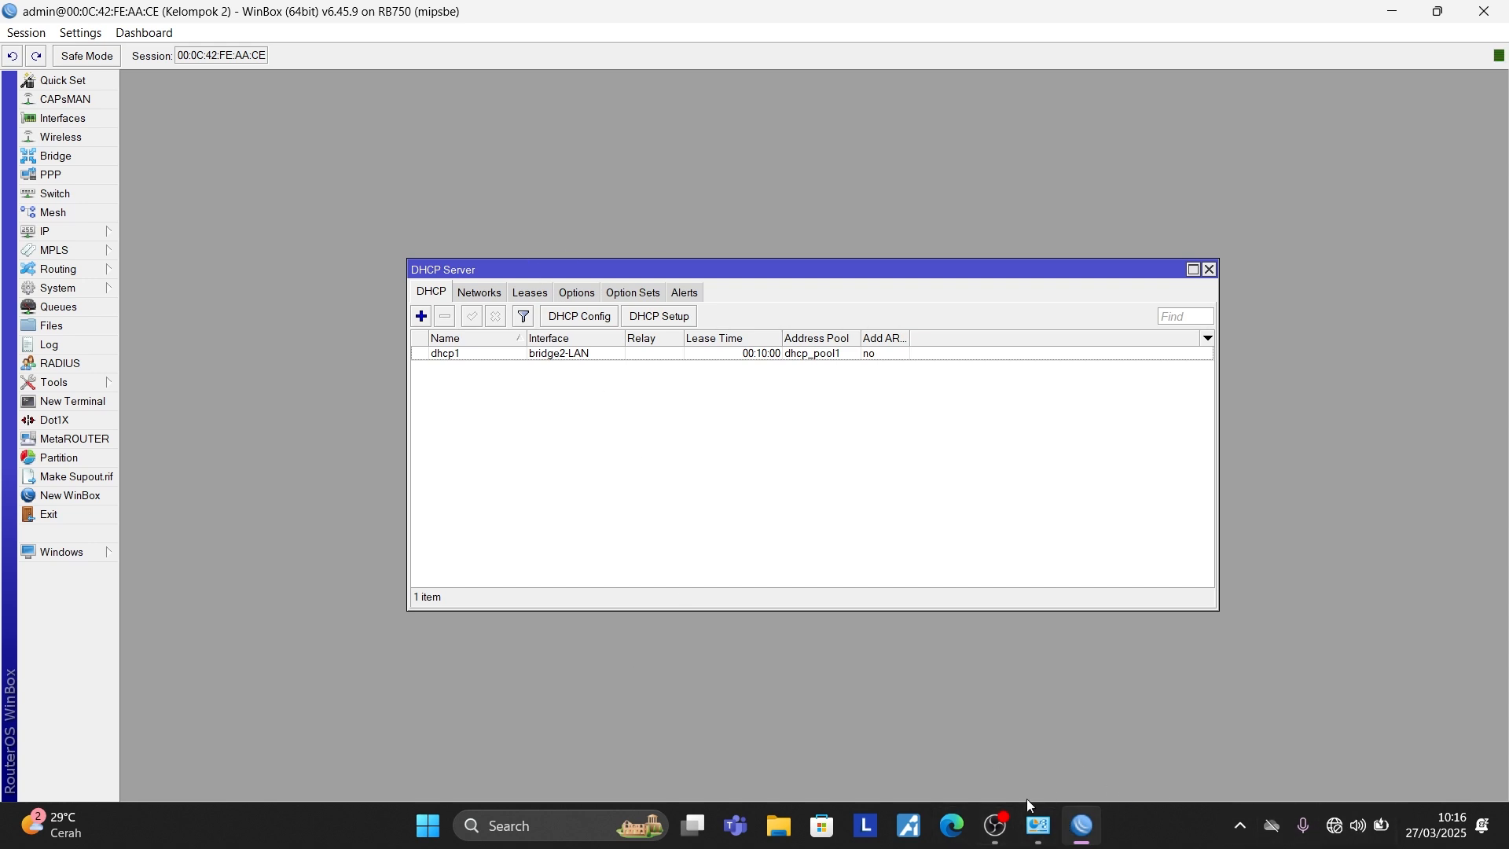
# Step: Switch to the Windows Network Connections window
pyautogui.click(1039, 822)
pyautogui.click(1038, 822)
pyautogui.moveTo(1022, 821)
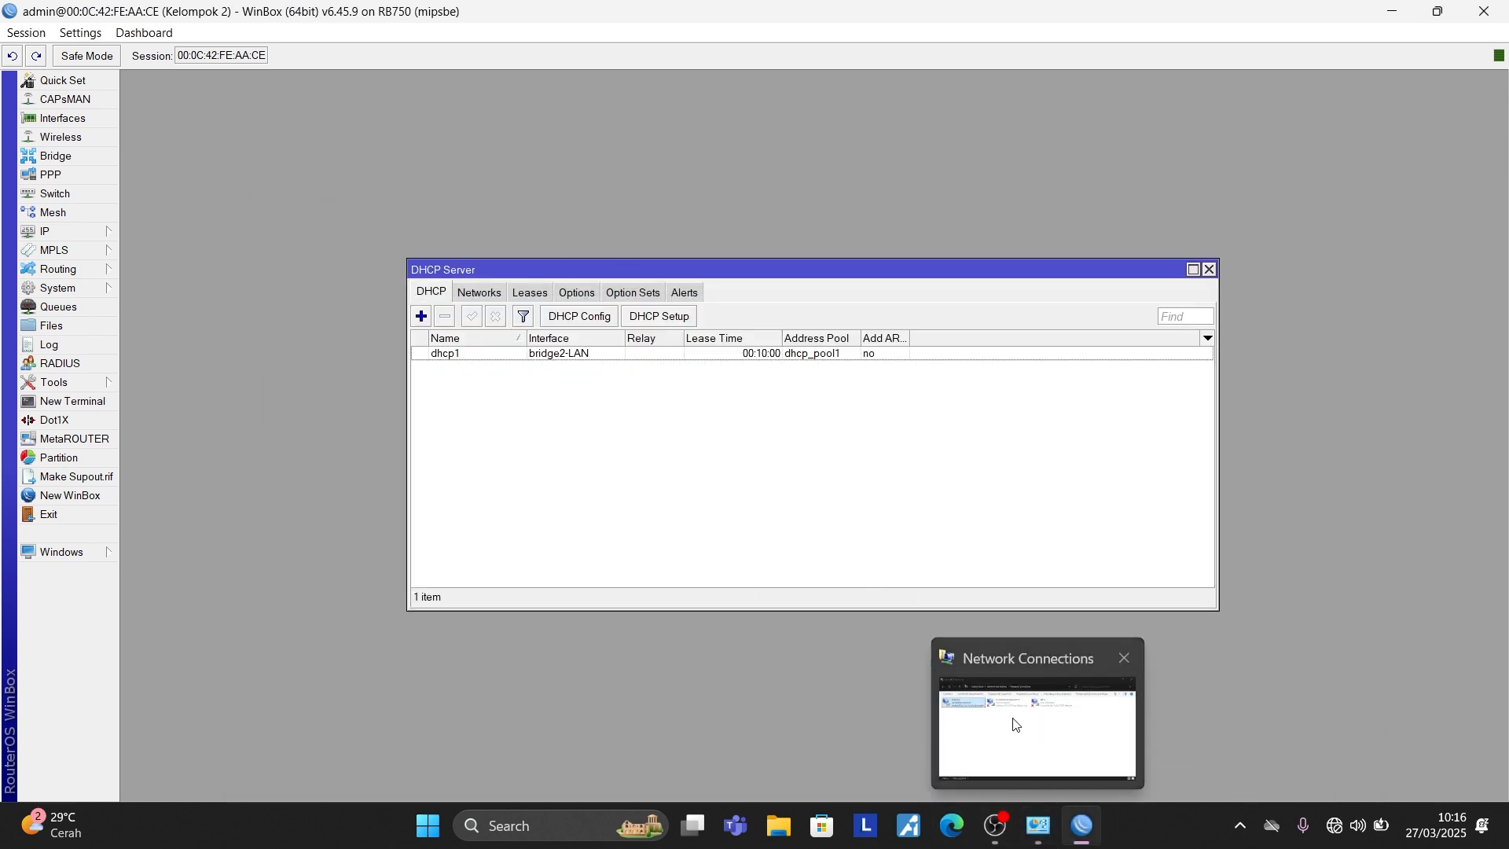
pyautogui.click(1038, 826)
pyautogui.click(384, 454)
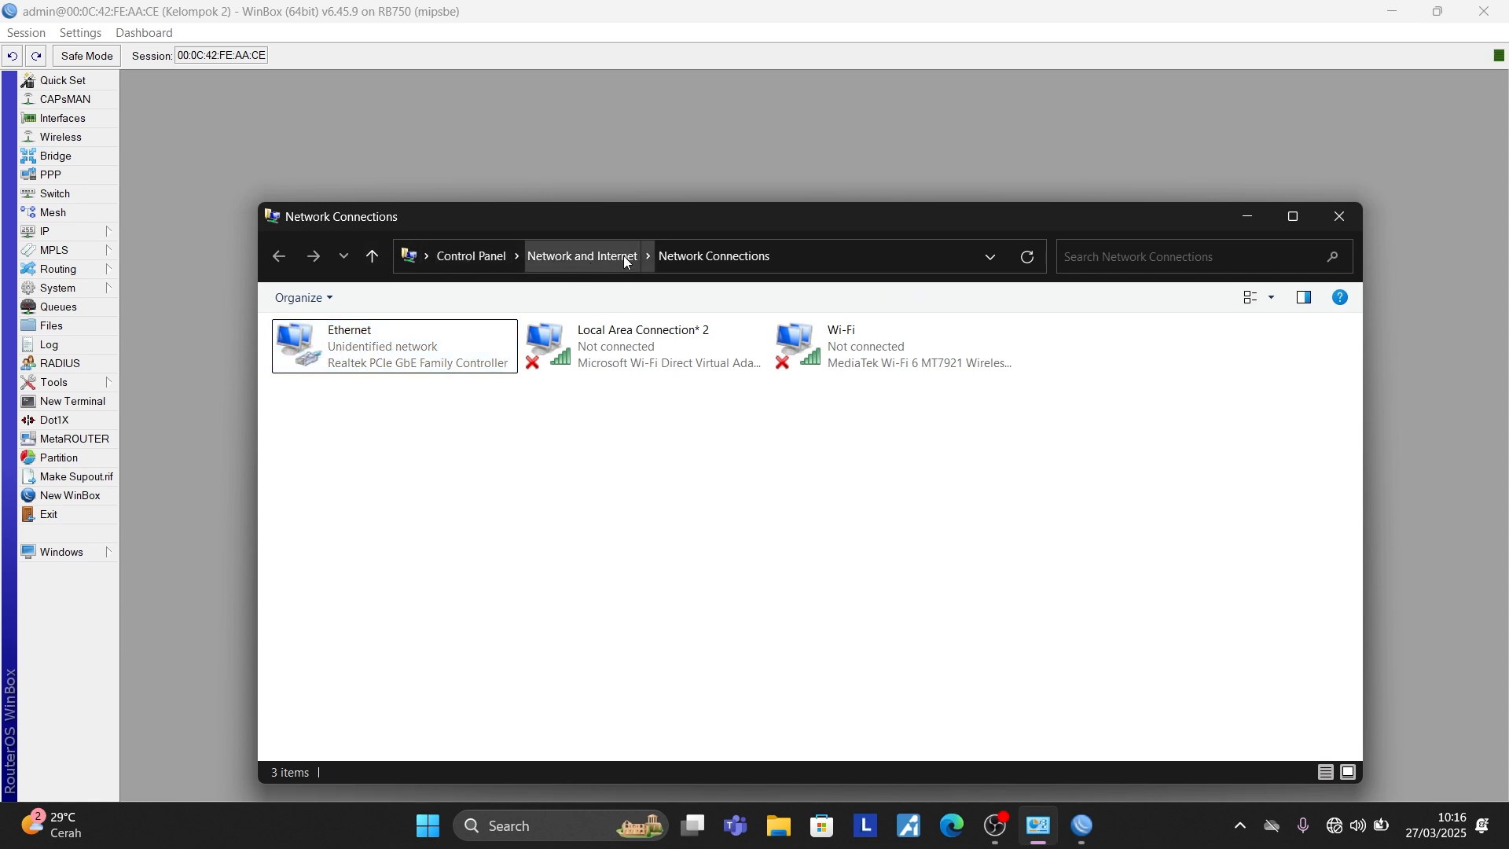
# Step: Set the Ethernet adapter's IPv4 properties to obtain the IP address and DNS server address automatically
pyautogui.doubleClick(368, 342)
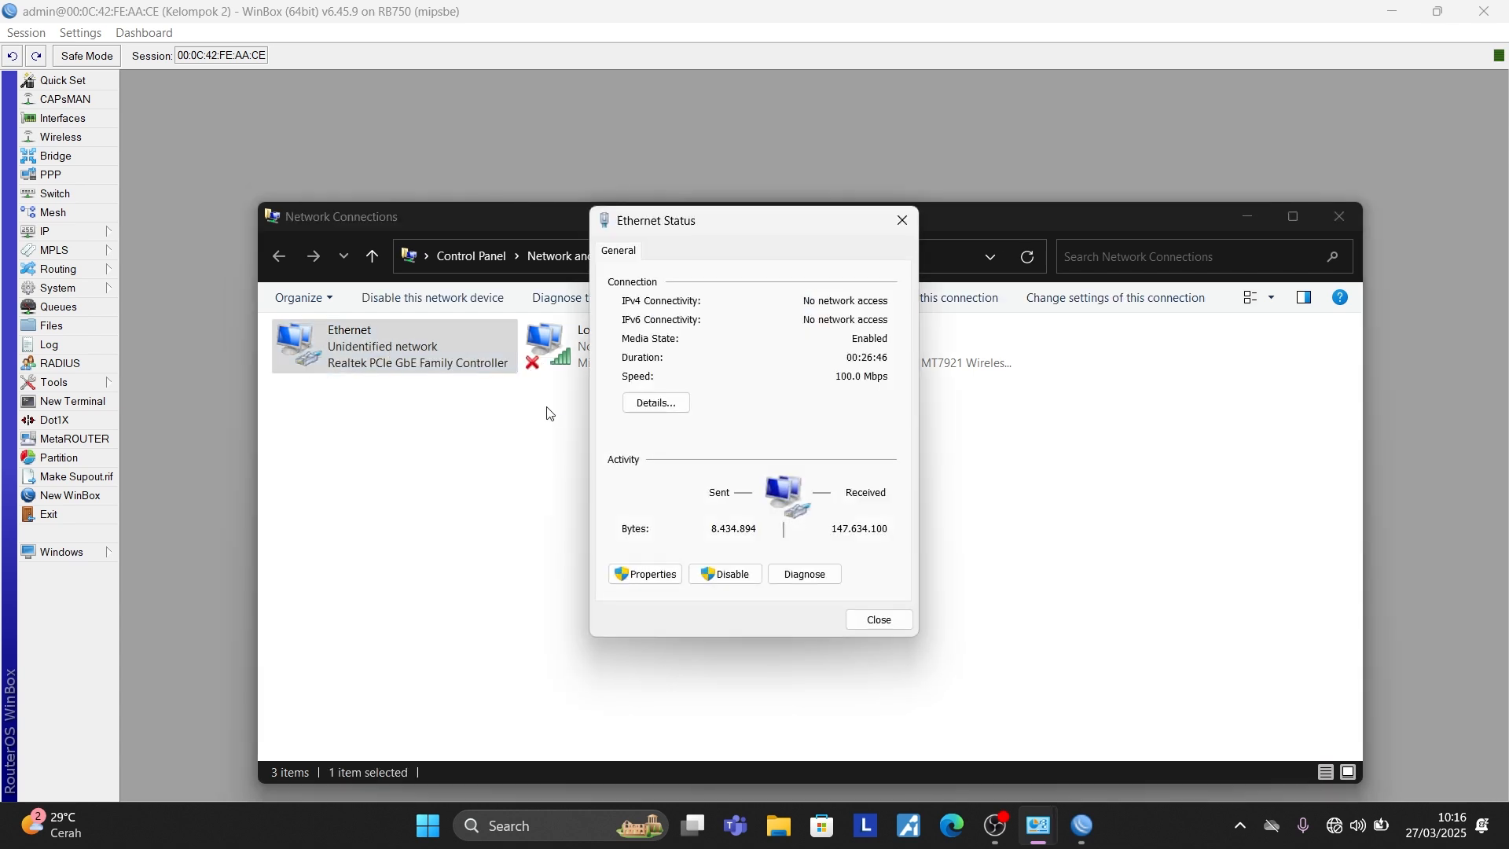
pyautogui.click(643, 573)
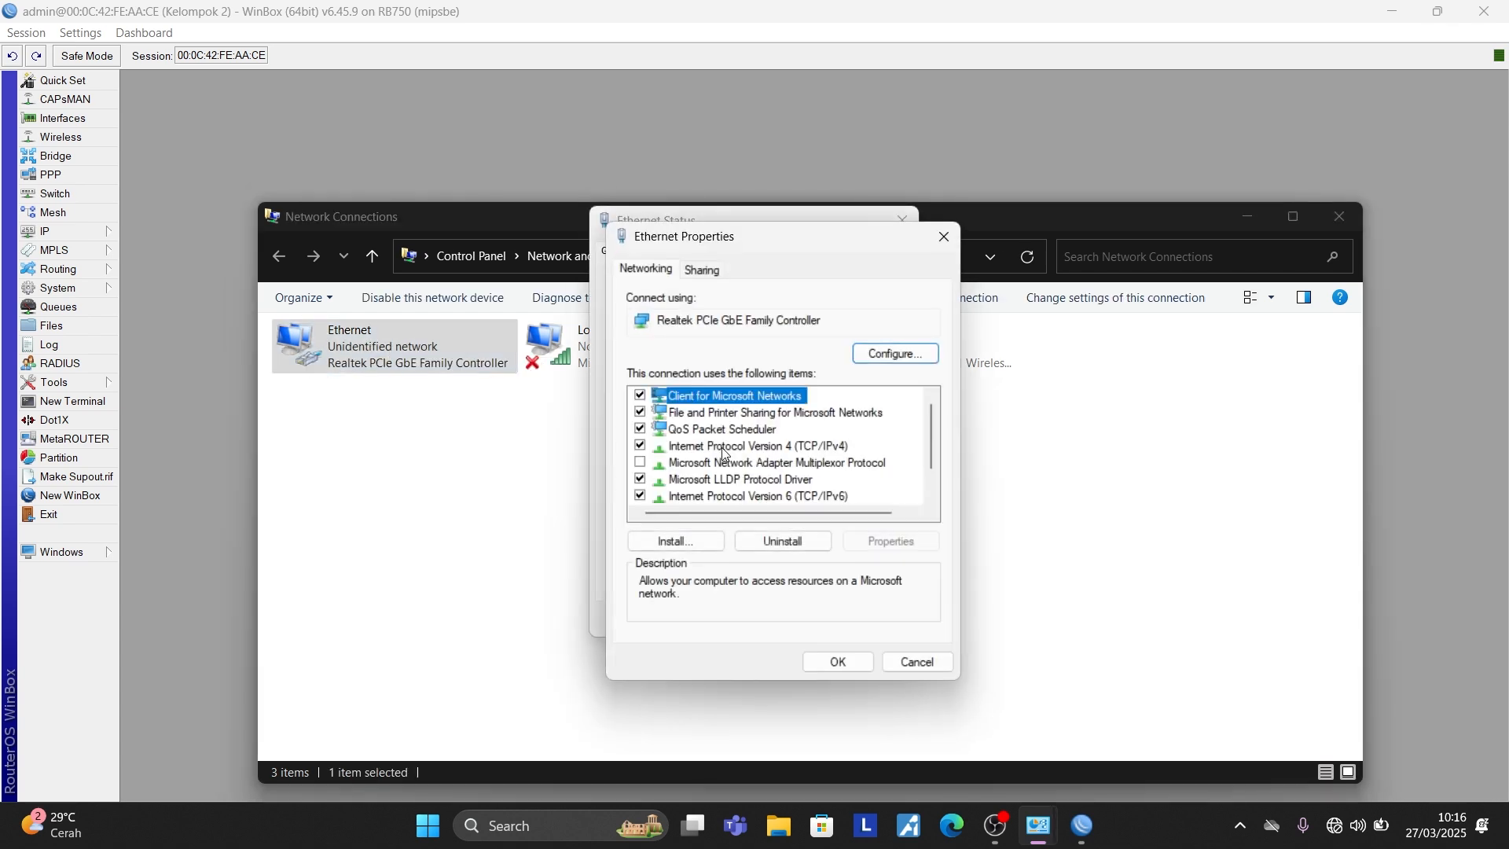
pyautogui.click(723, 447)
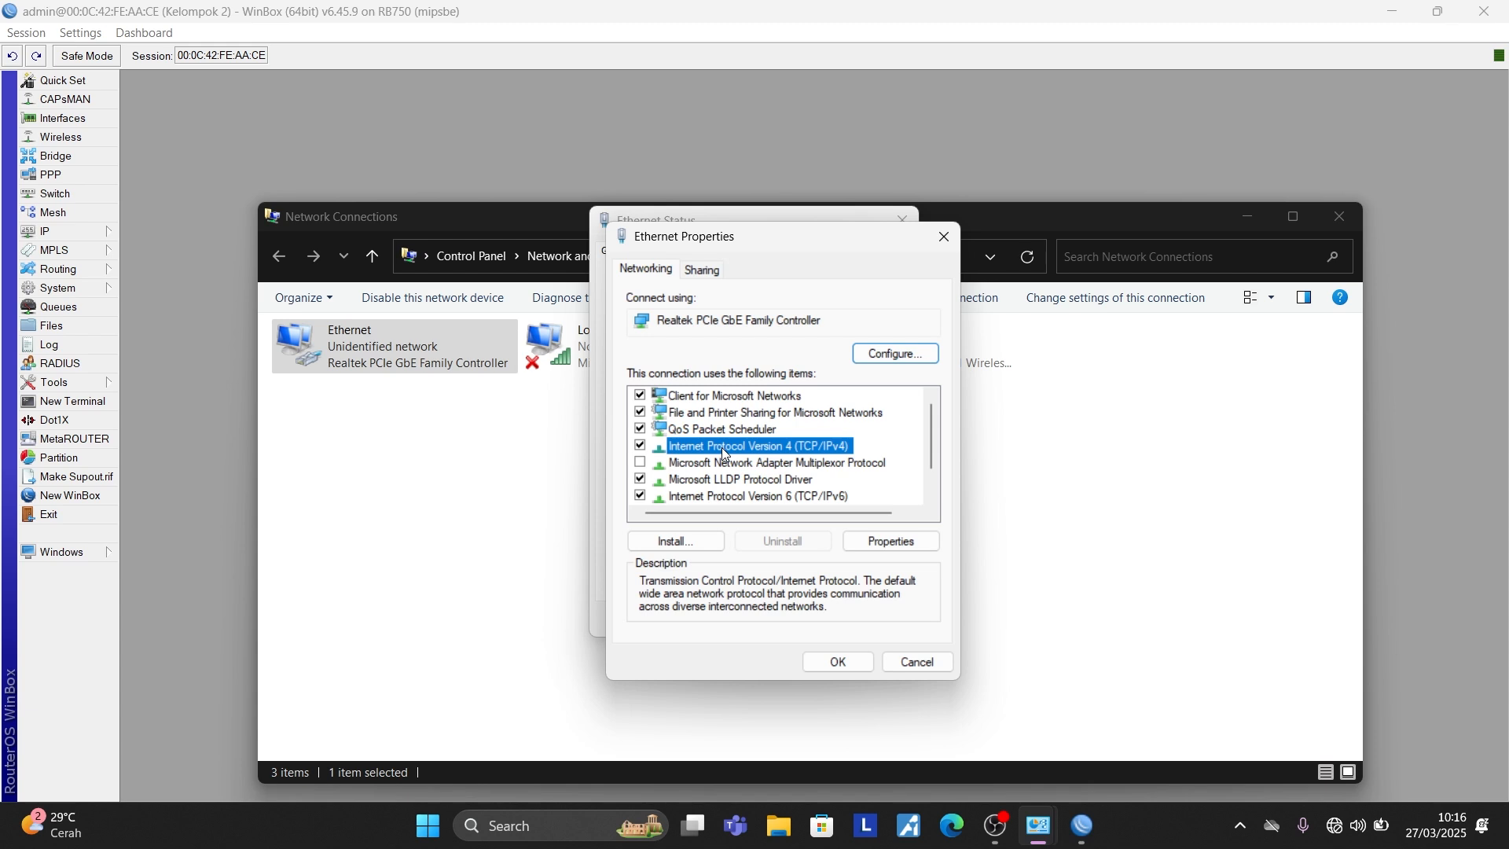
pyautogui.doubleClick(722, 449)
pyautogui.click(710, 431)
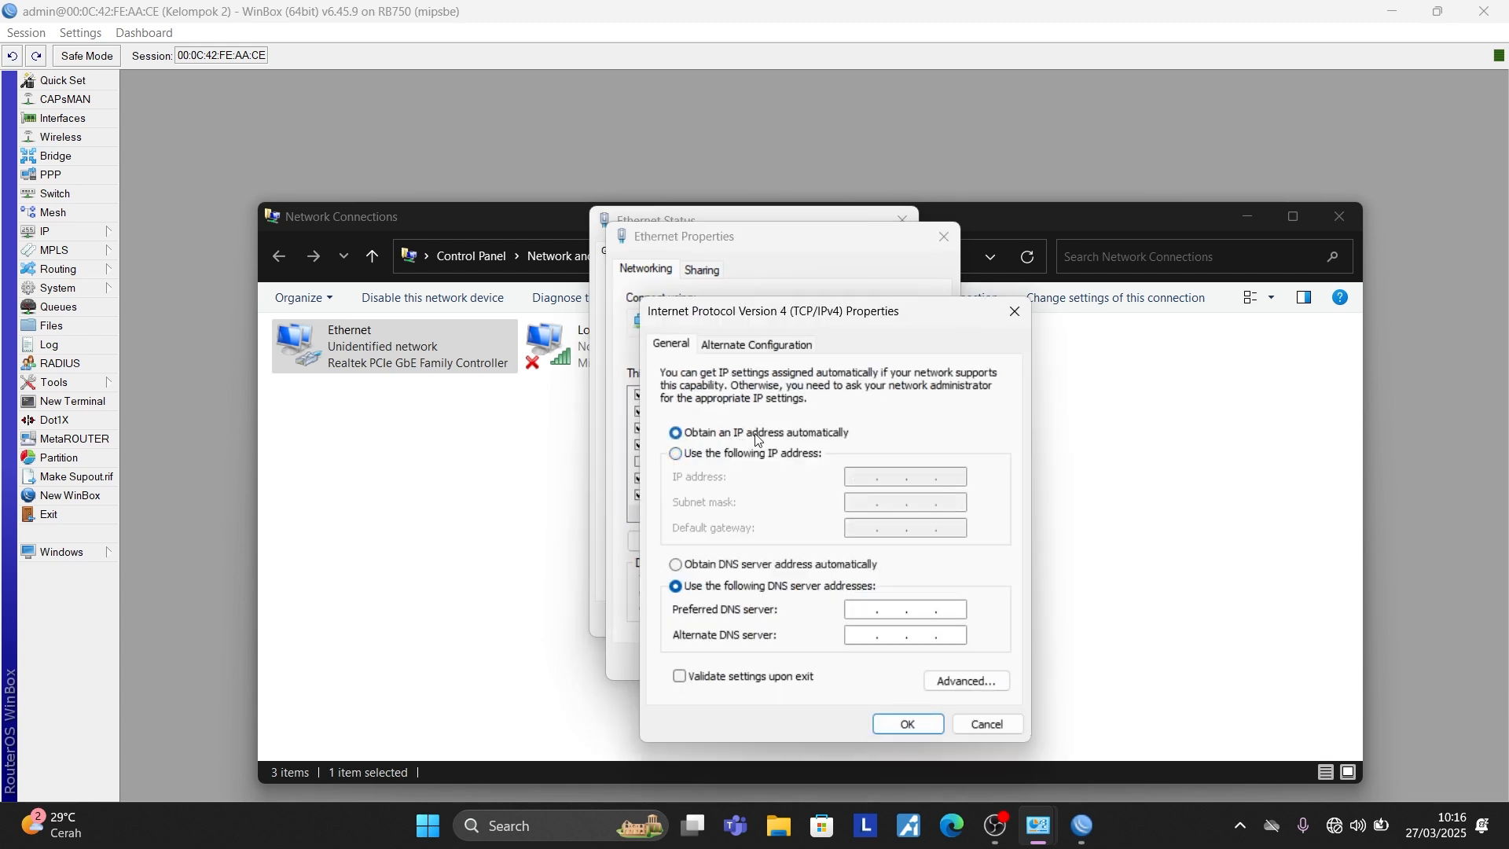
pyautogui.click(685, 565)
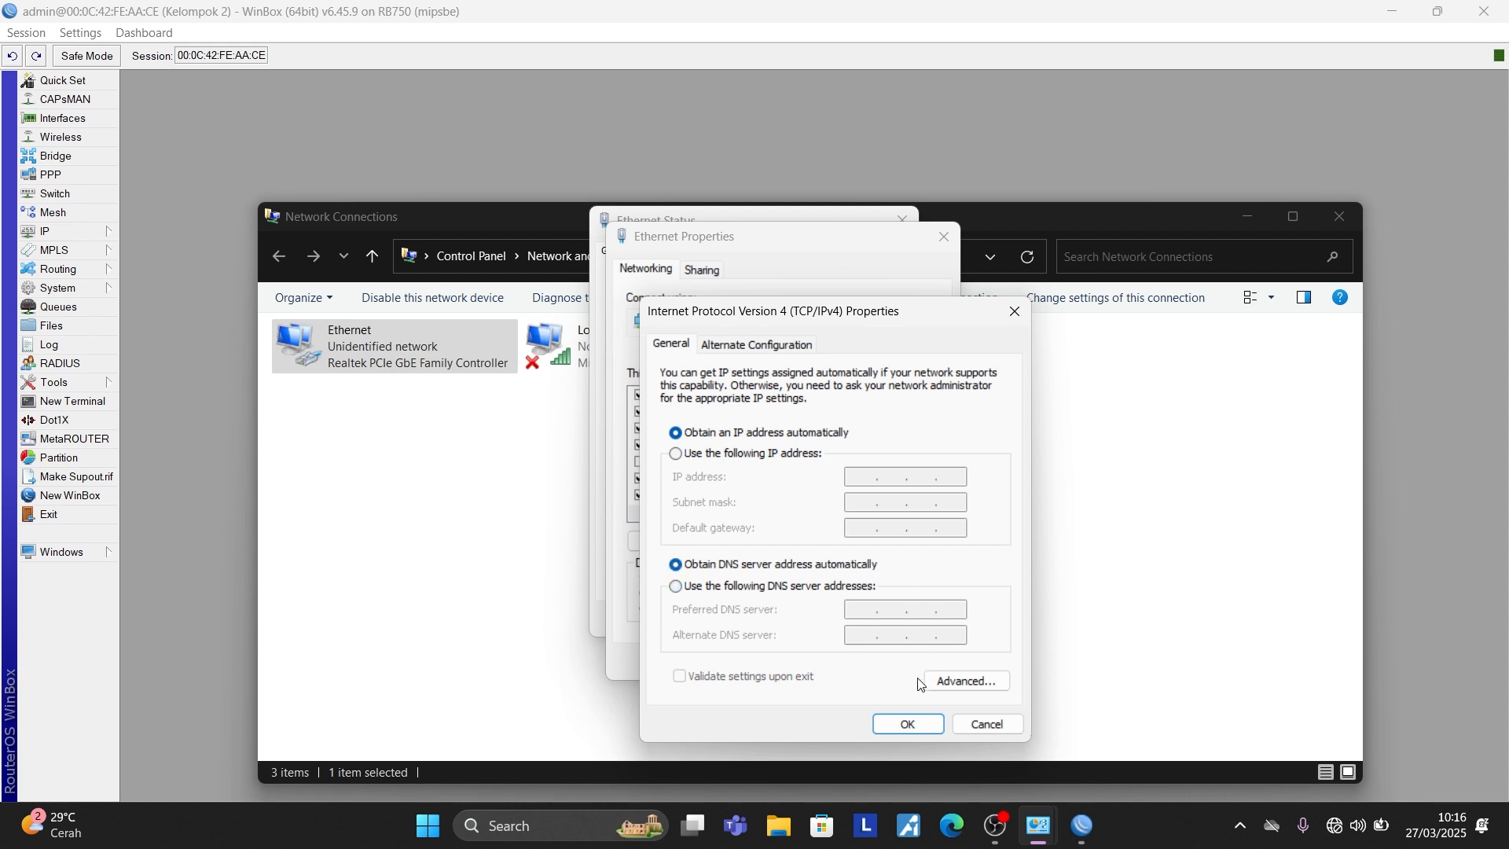
pyautogui.click(906, 721)
pyautogui.click(826, 659)
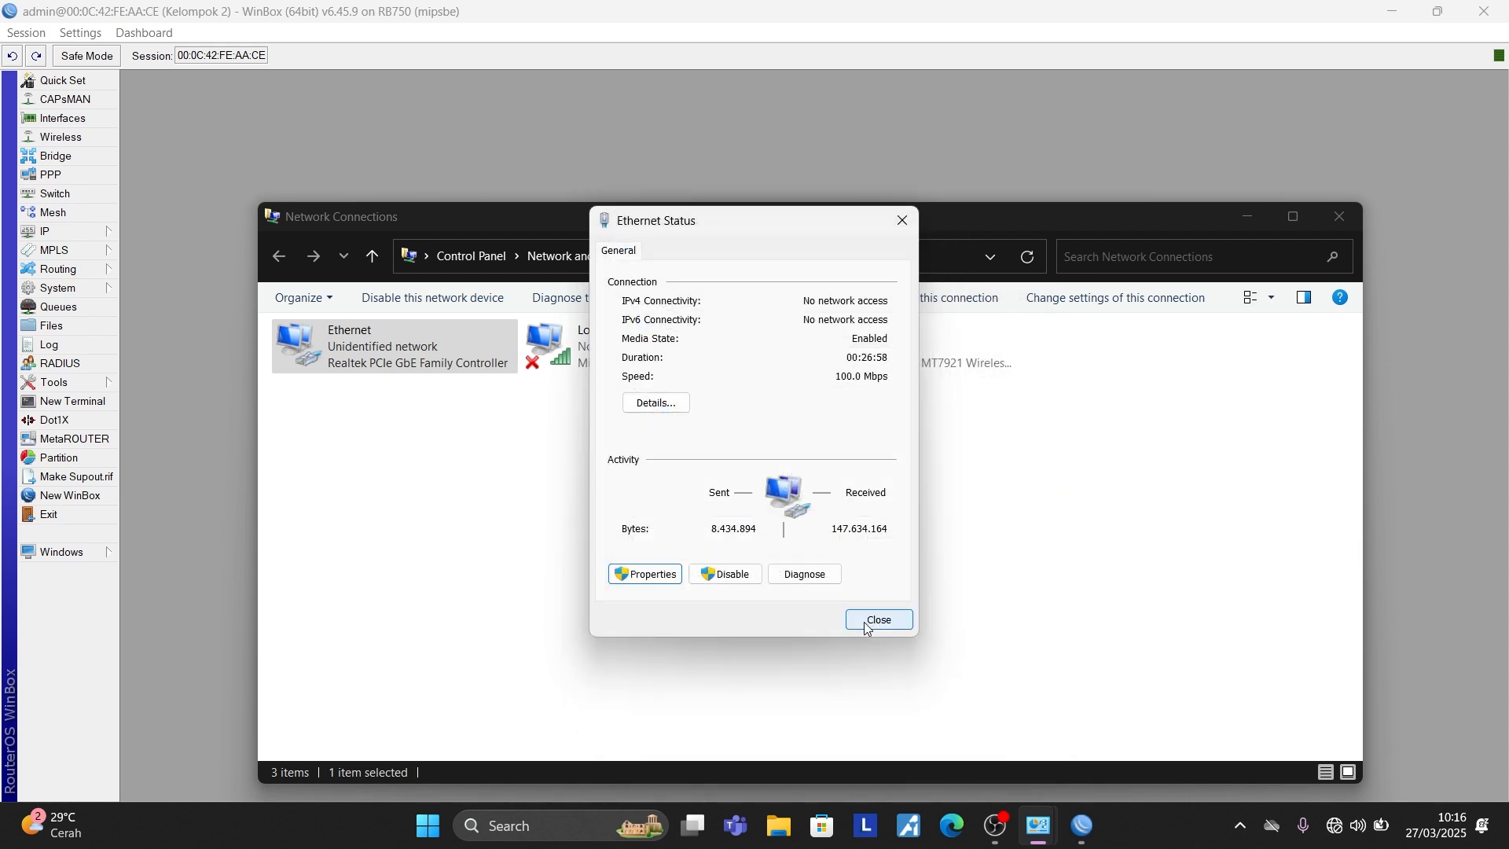
pyautogui.click(898, 619)
# Step: Refresh the network connections list repeatedly to check the Ethernet adapter's status
pyautogui.rightClick(500, 517)
pyautogui.click(574, 593)
pyautogui.rightClick(417, 484)
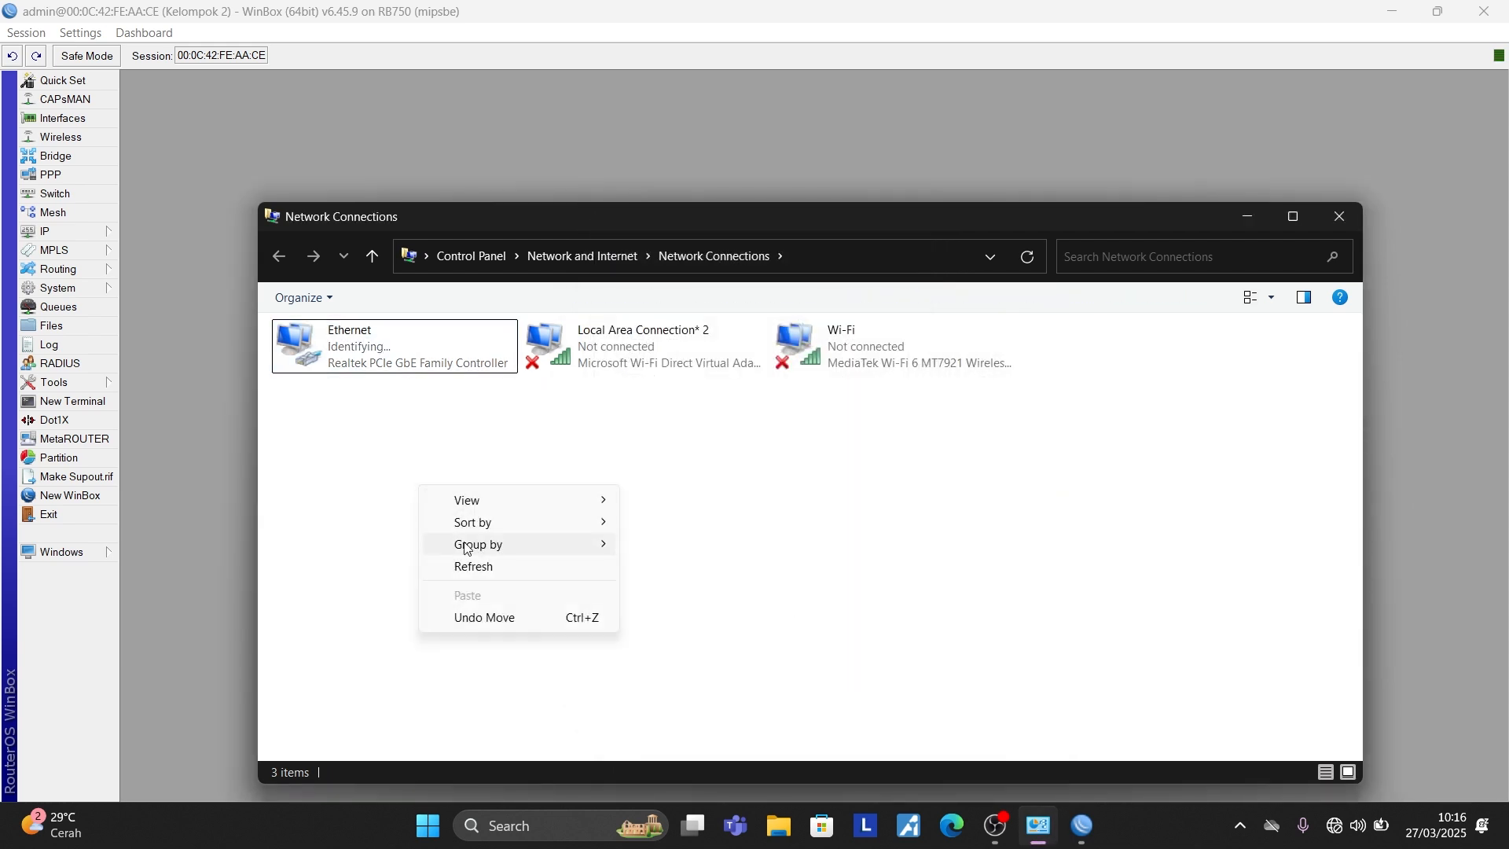
pyautogui.click(469, 567)
pyautogui.rightClick(385, 429)
pyautogui.click(440, 508)
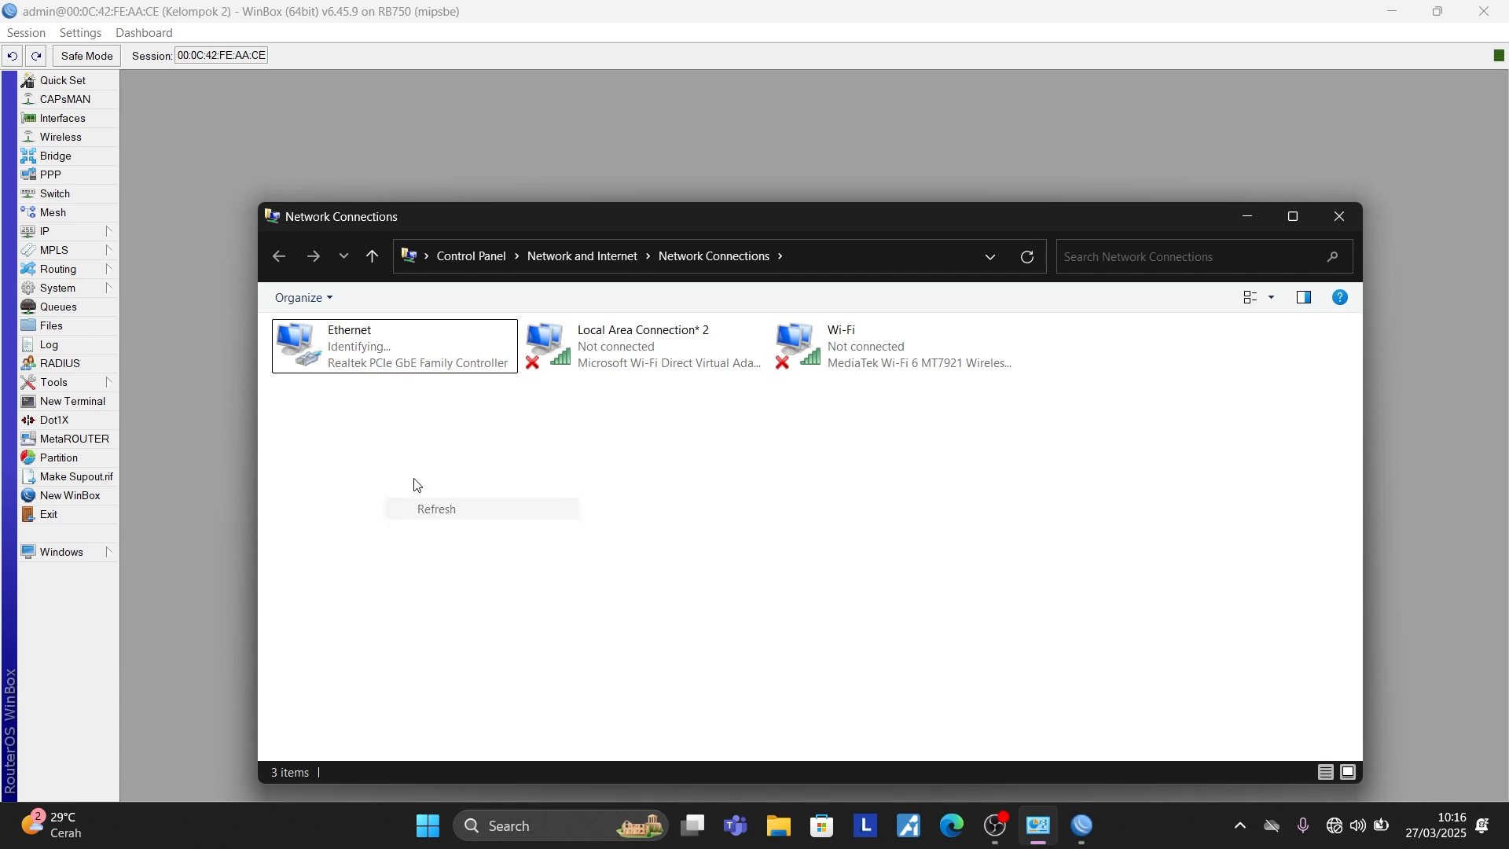
pyautogui.rightClick(496, 444)
pyautogui.click(534, 516)
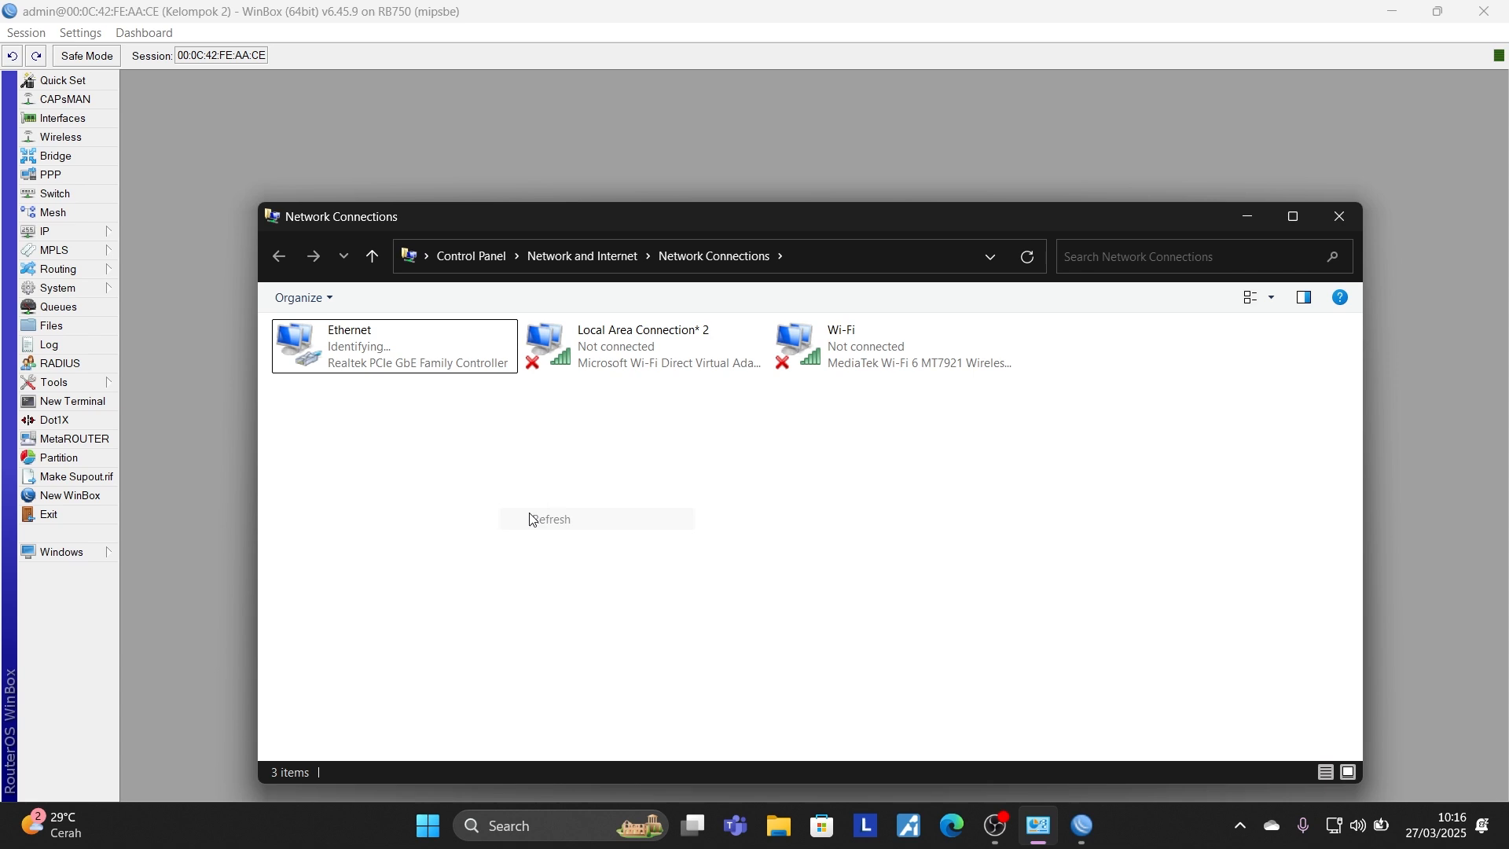
pyautogui.rightClick(476, 479)
pyautogui.click(540, 560)
pyautogui.rightClick(512, 513)
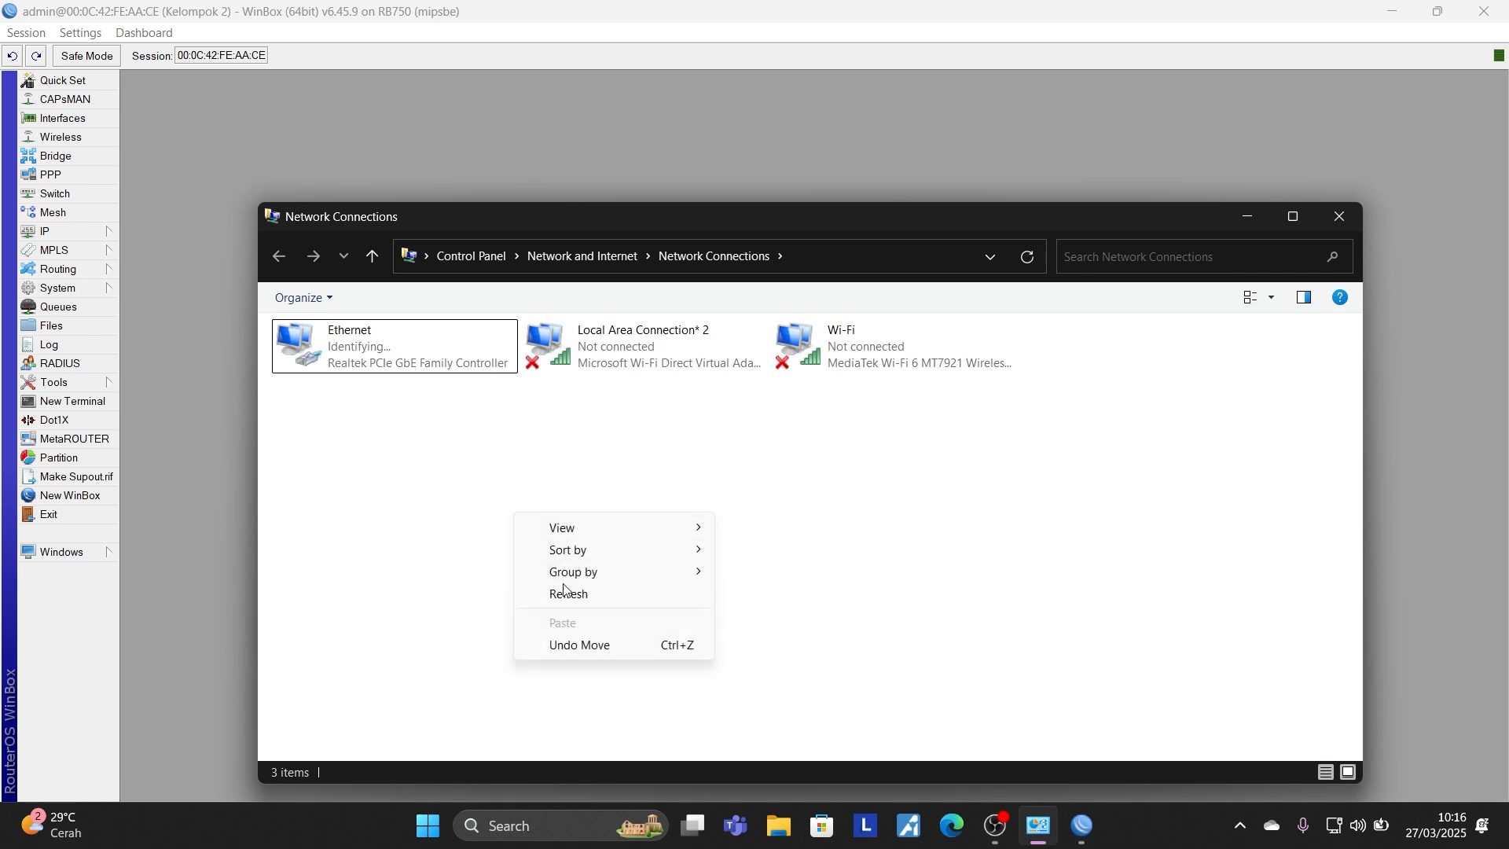
pyautogui.click(560, 590)
pyautogui.rightClick(478, 517)
pyautogui.click(525, 599)
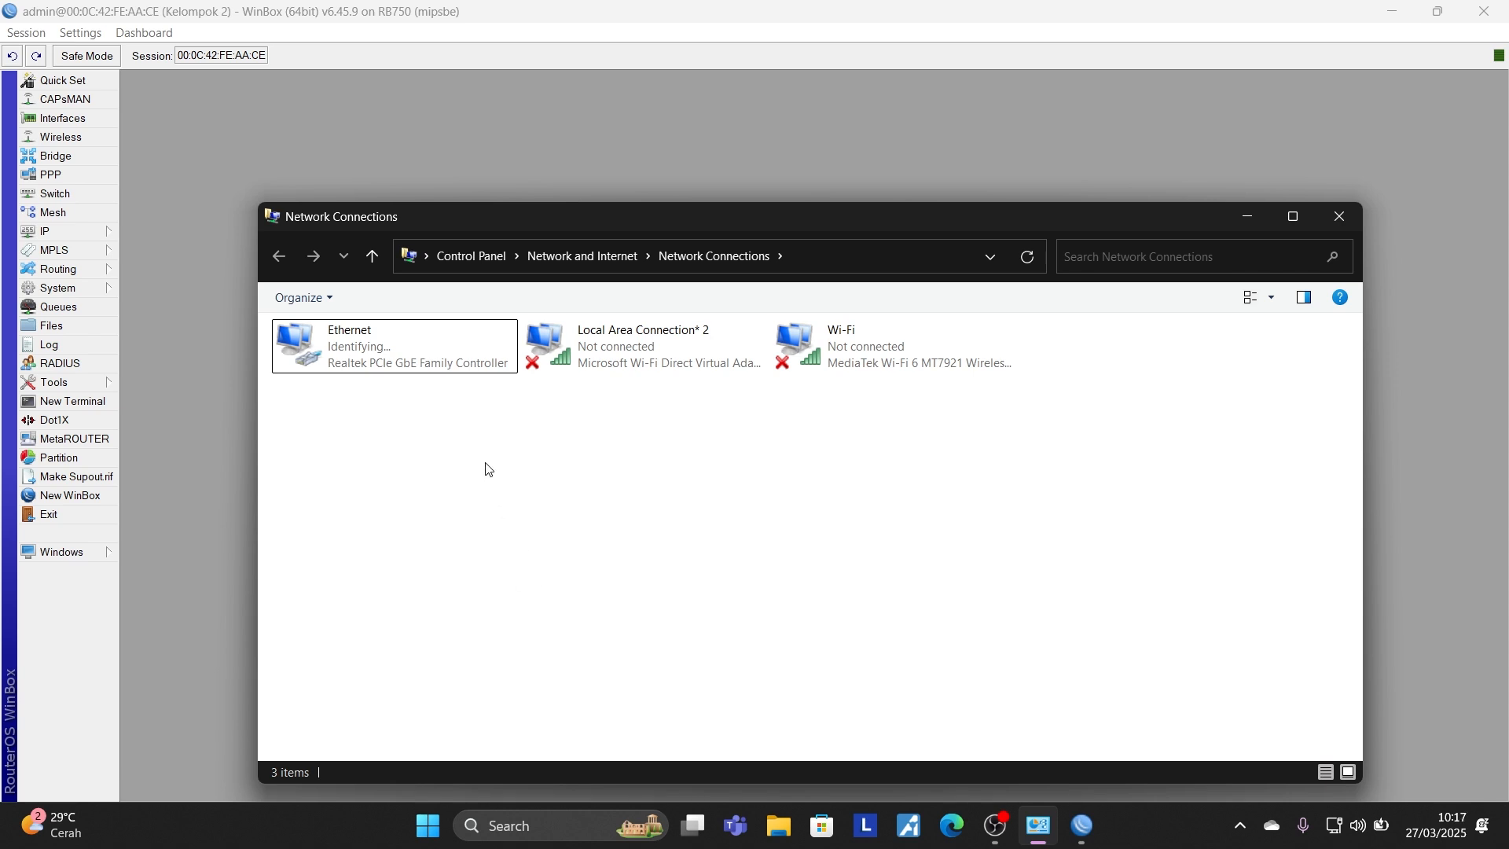
# Step: View the Ethernet adapter's connection details and close its status window
pyautogui.click(409, 338)
pyautogui.doubleClick(412, 346)
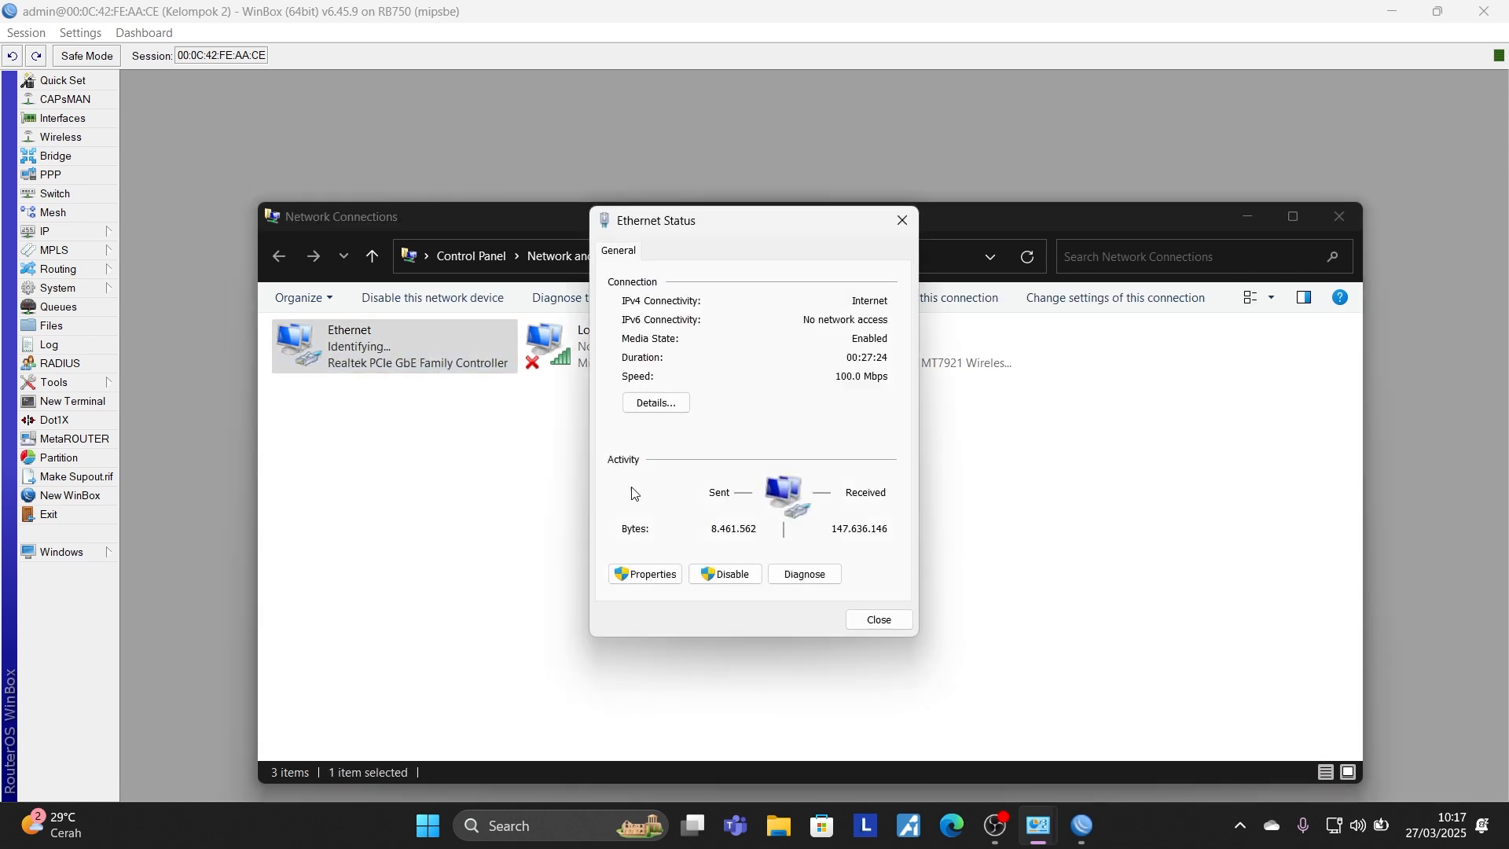
pyautogui.click(655, 409)
pyautogui.click(941, 253)
pyautogui.click(894, 227)
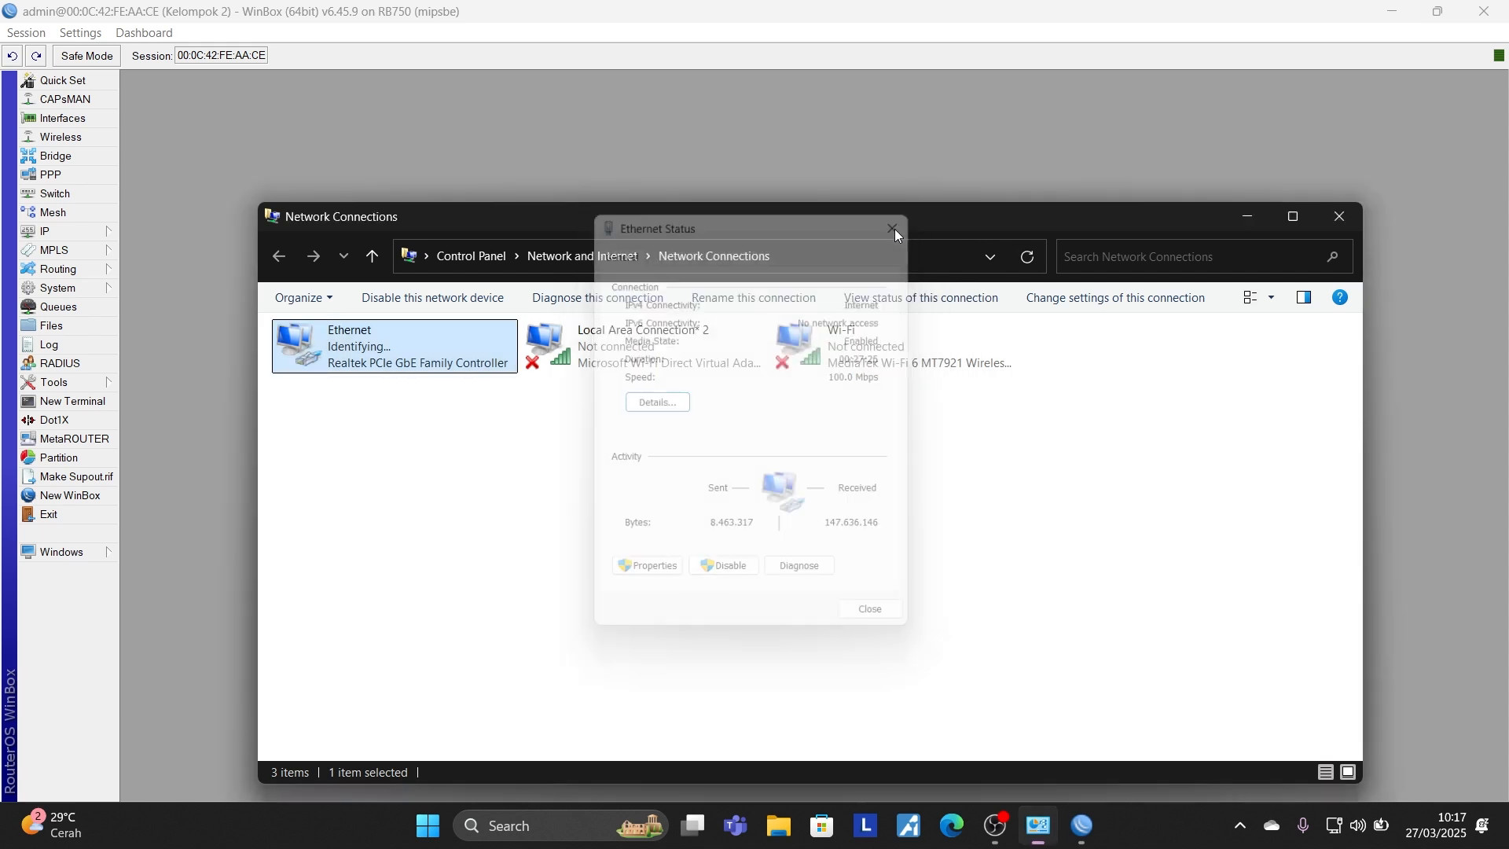
# Step: Refresh the network connections list again to update the Ethernet adapter's network
pyautogui.rightClick(811, 513)
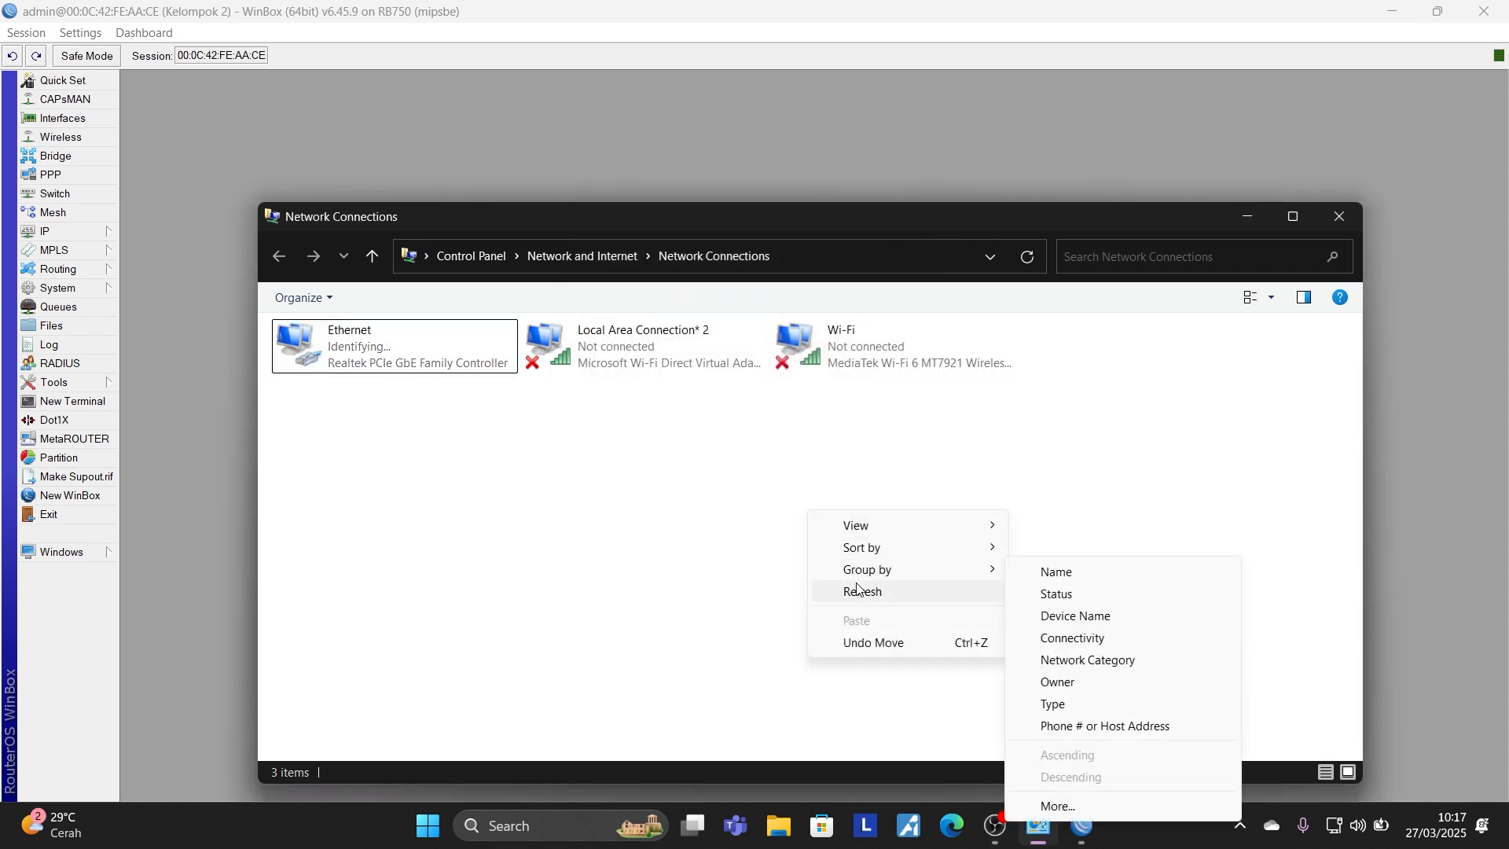
pyautogui.click(861, 592)
pyautogui.rightClick(721, 494)
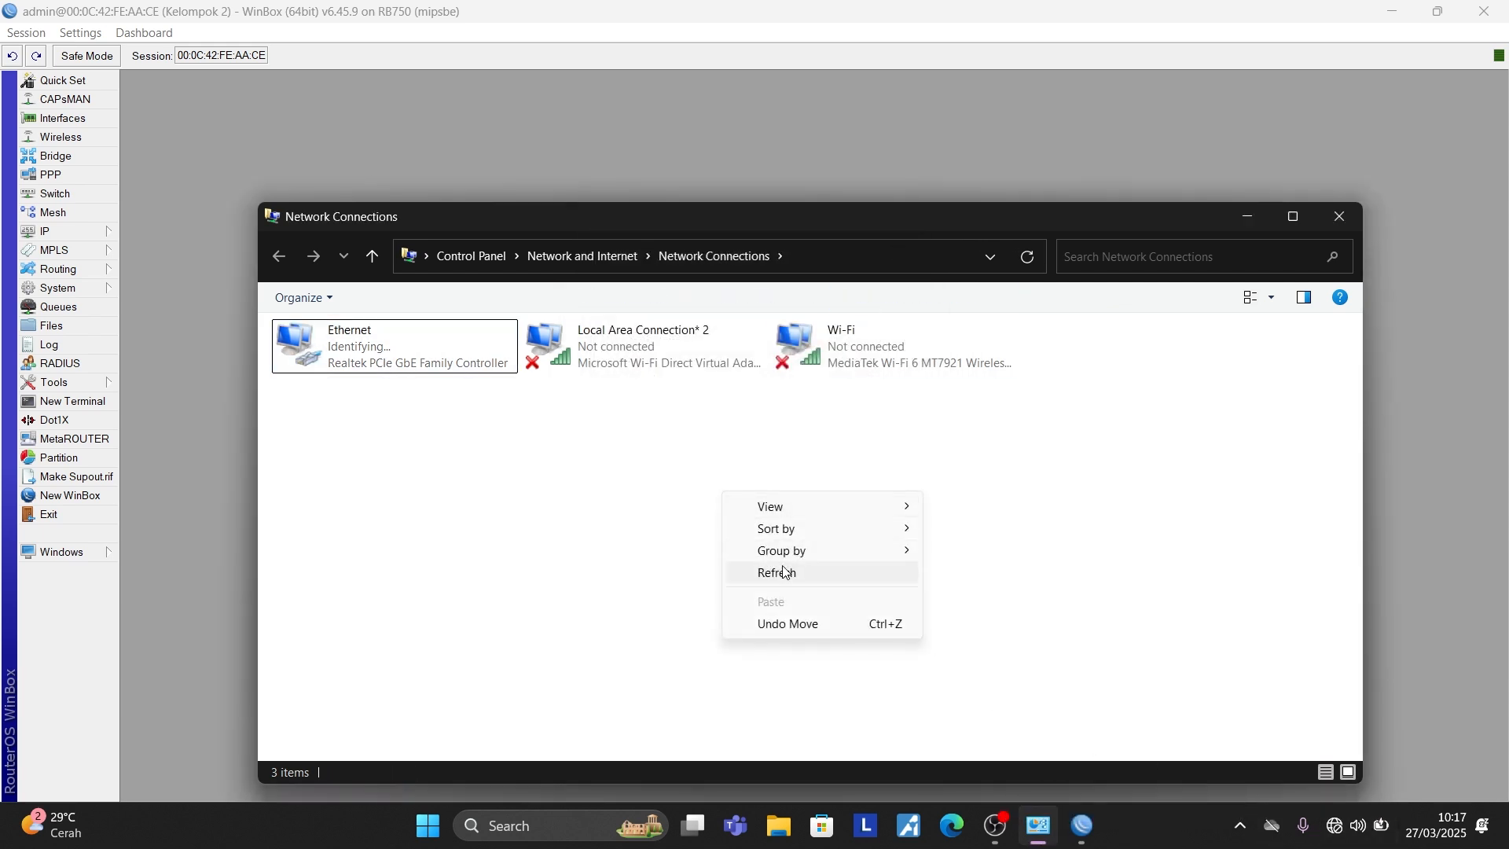
pyautogui.click(758, 573)
pyautogui.rightClick(621, 489)
pyautogui.click(677, 569)
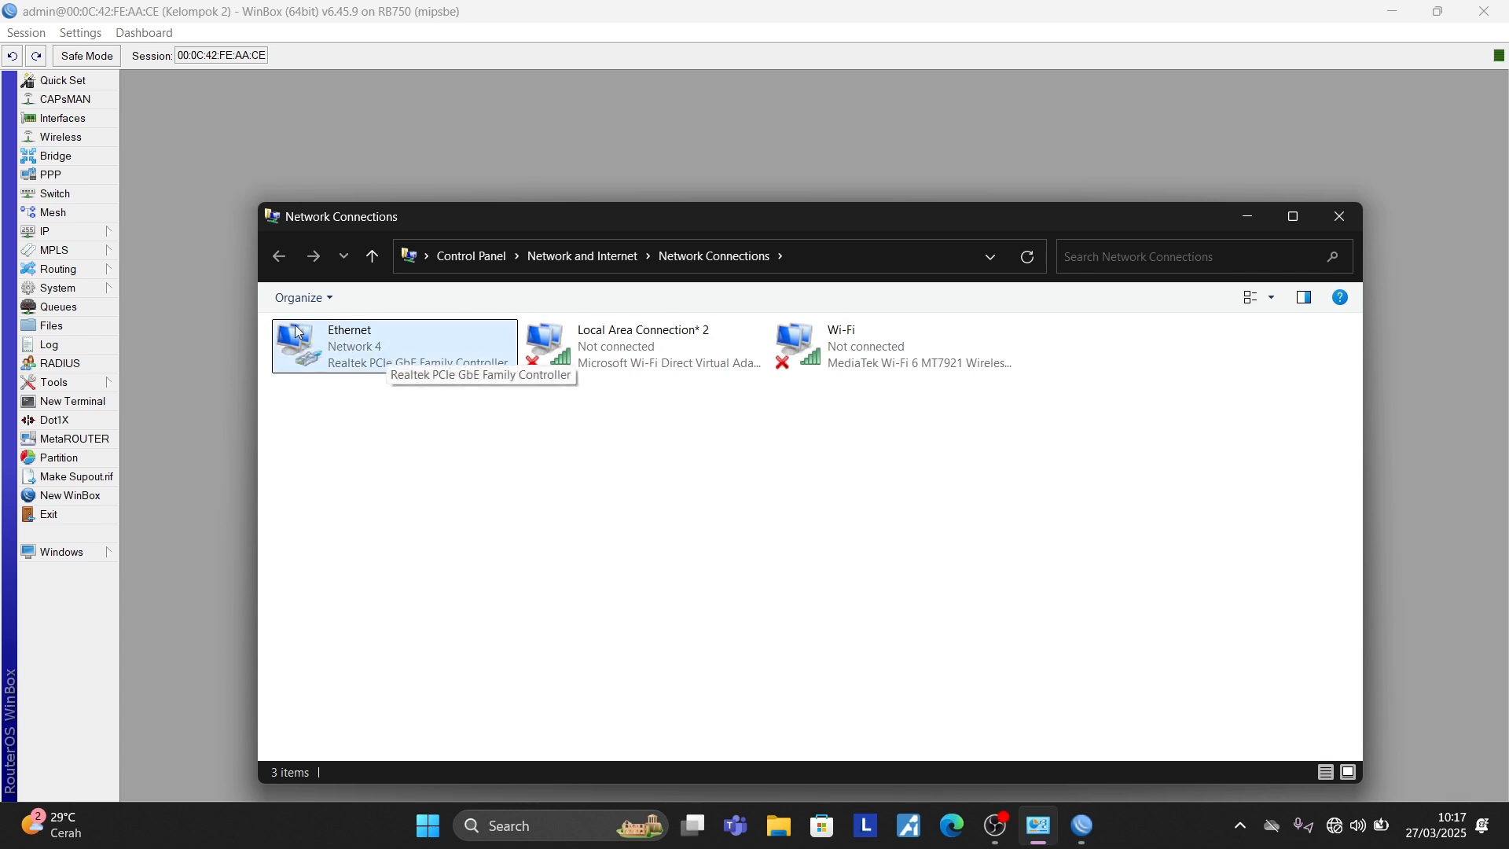
# Step: Refresh the network connections and check the IPv4 address in the Ethernet adapter's connection details, then minimize the window
pyautogui.doubleClick(396, 353)
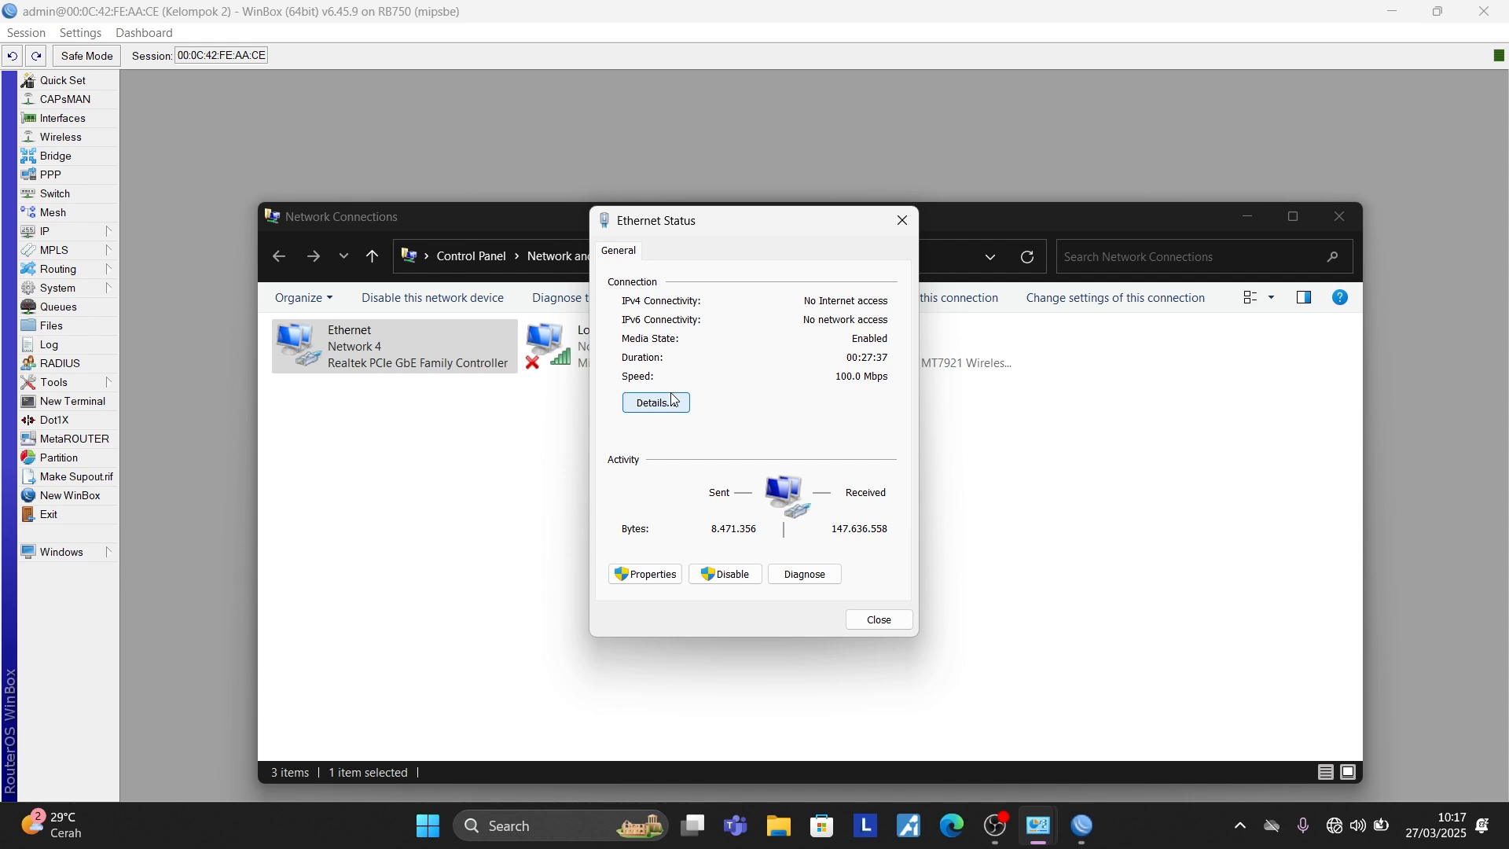
pyautogui.click(902, 221)
pyautogui.rightClick(731, 531)
pyautogui.click(804, 613)
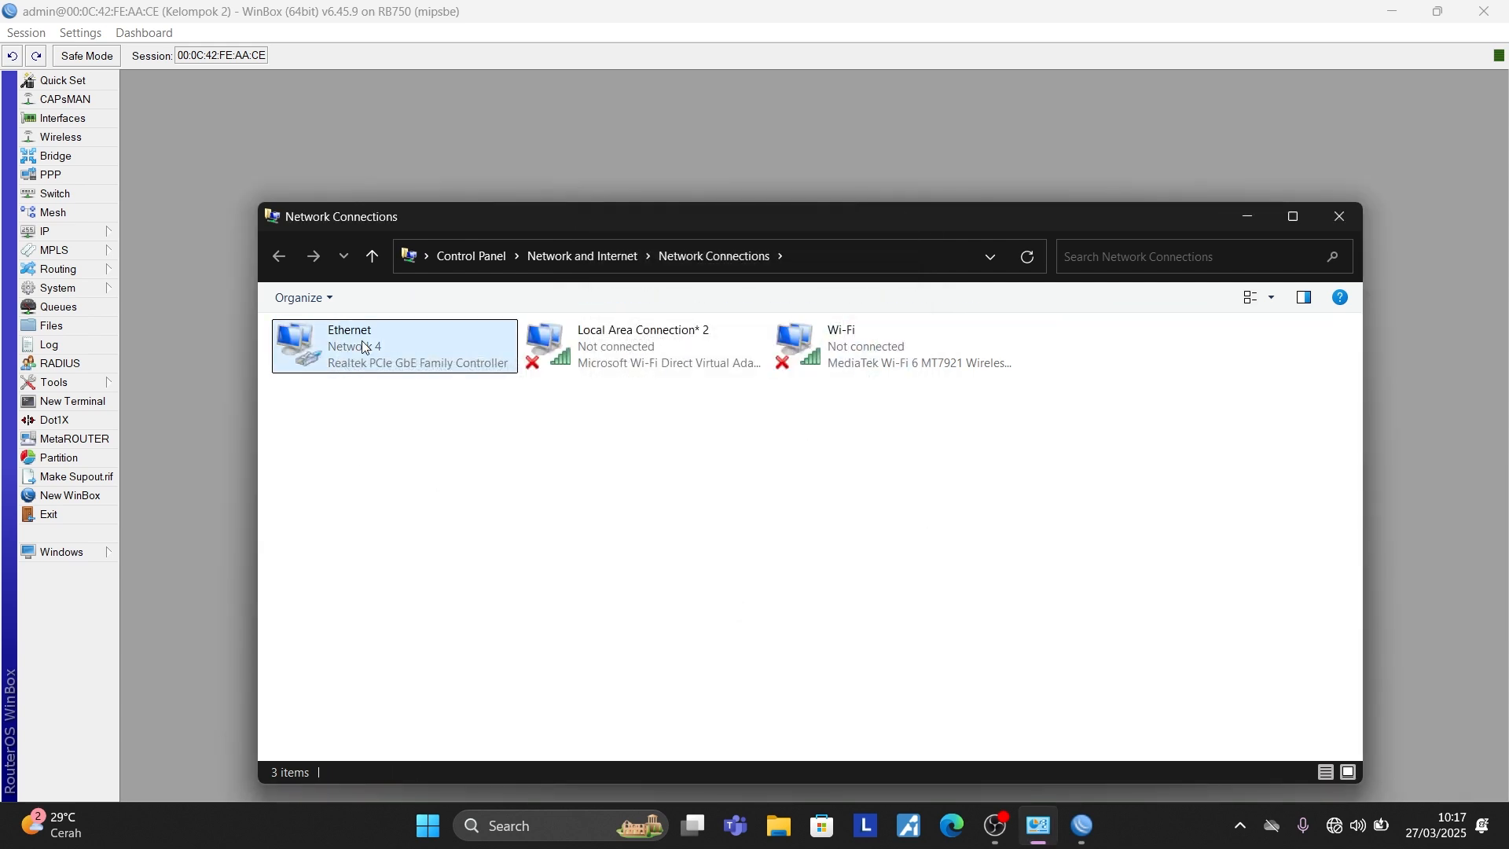
pyautogui.doubleClick(425, 368)
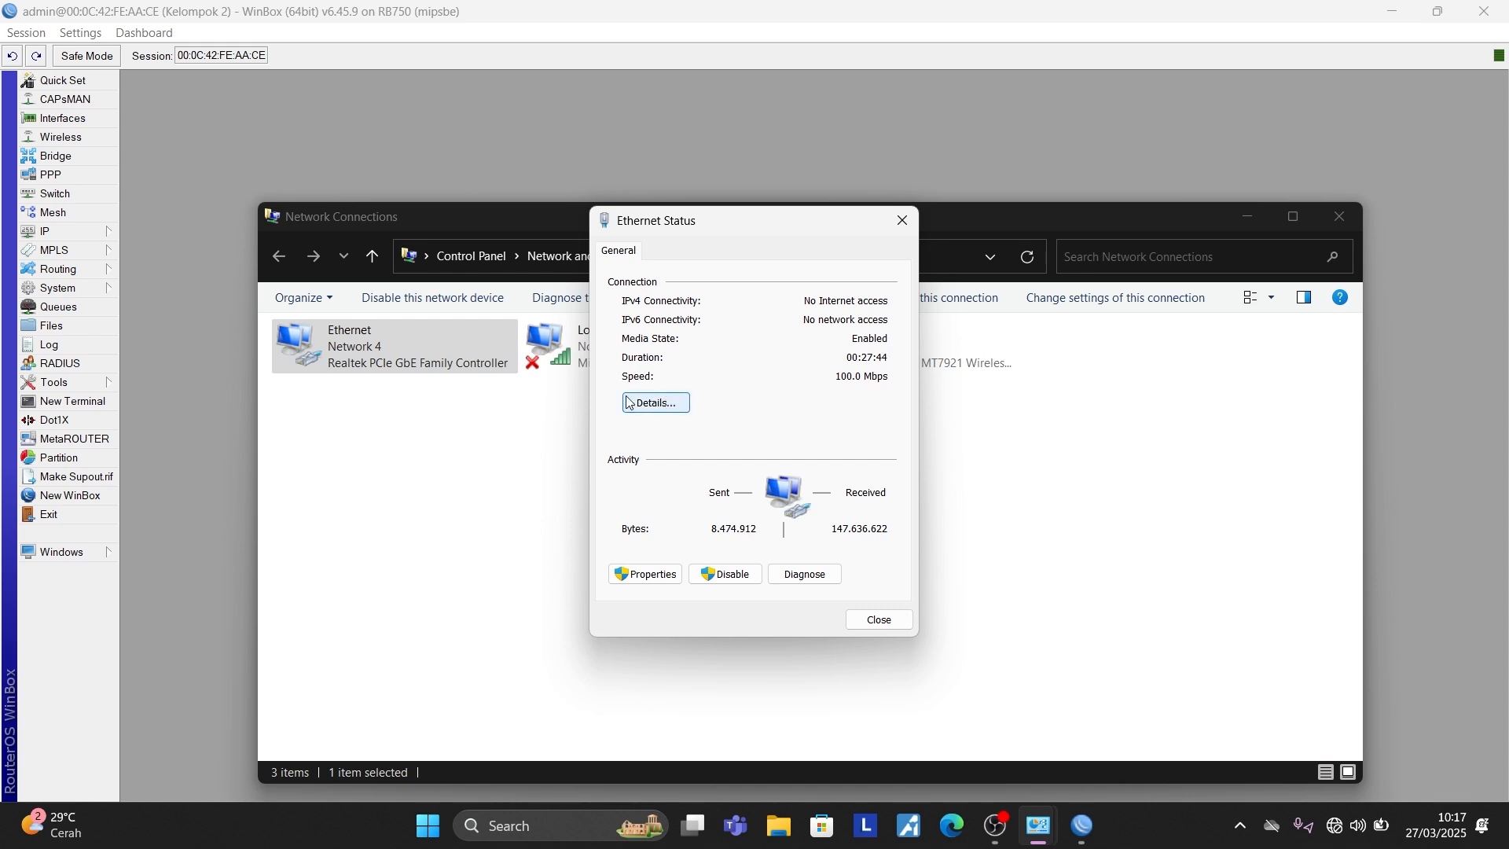
pyautogui.click(670, 404)
pyautogui.click(743, 385)
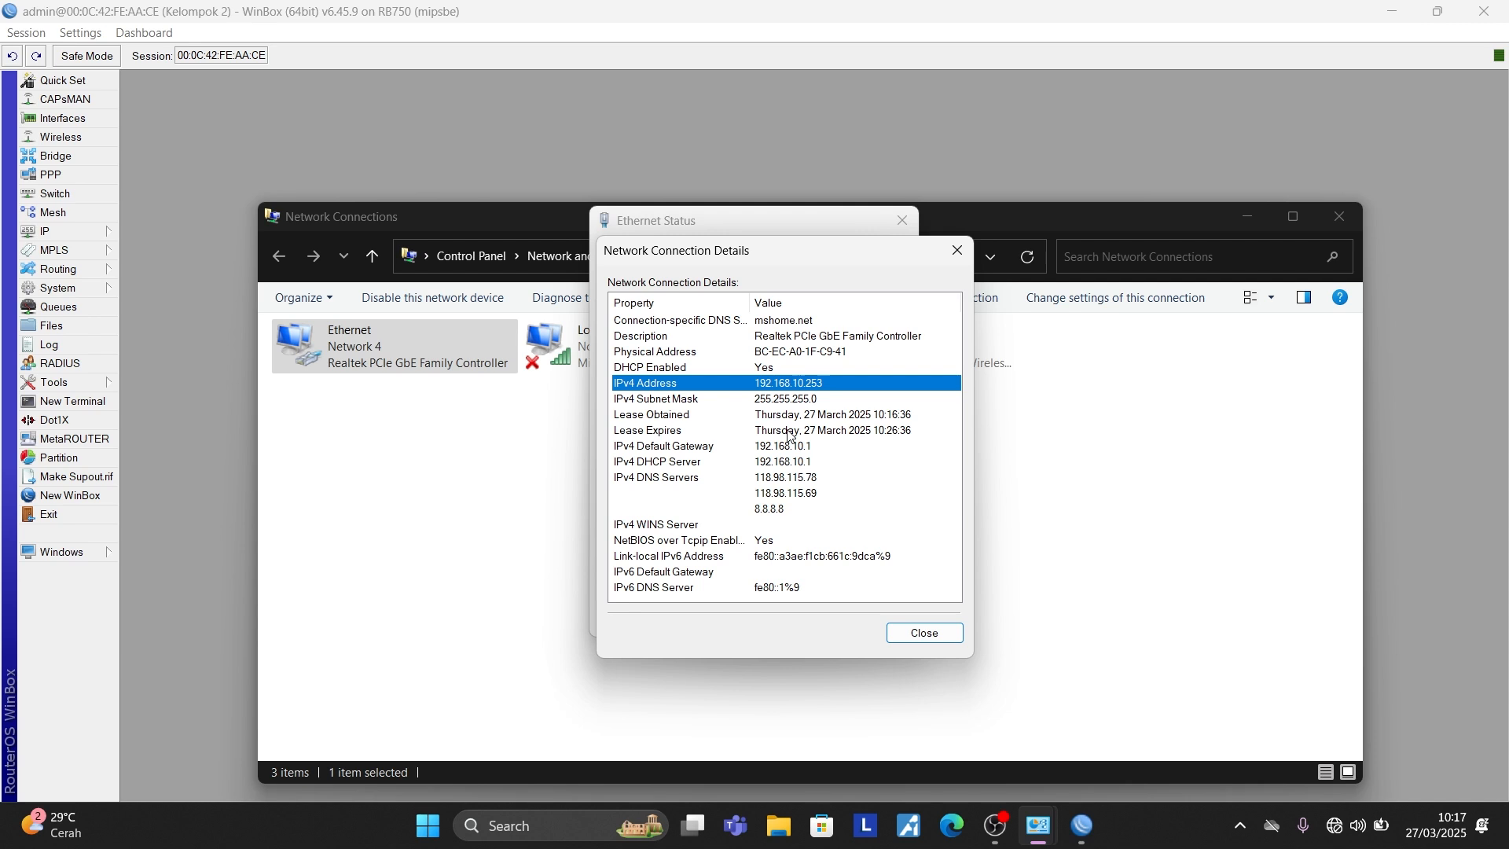
pyautogui.click(917, 627)
pyautogui.click(884, 614)
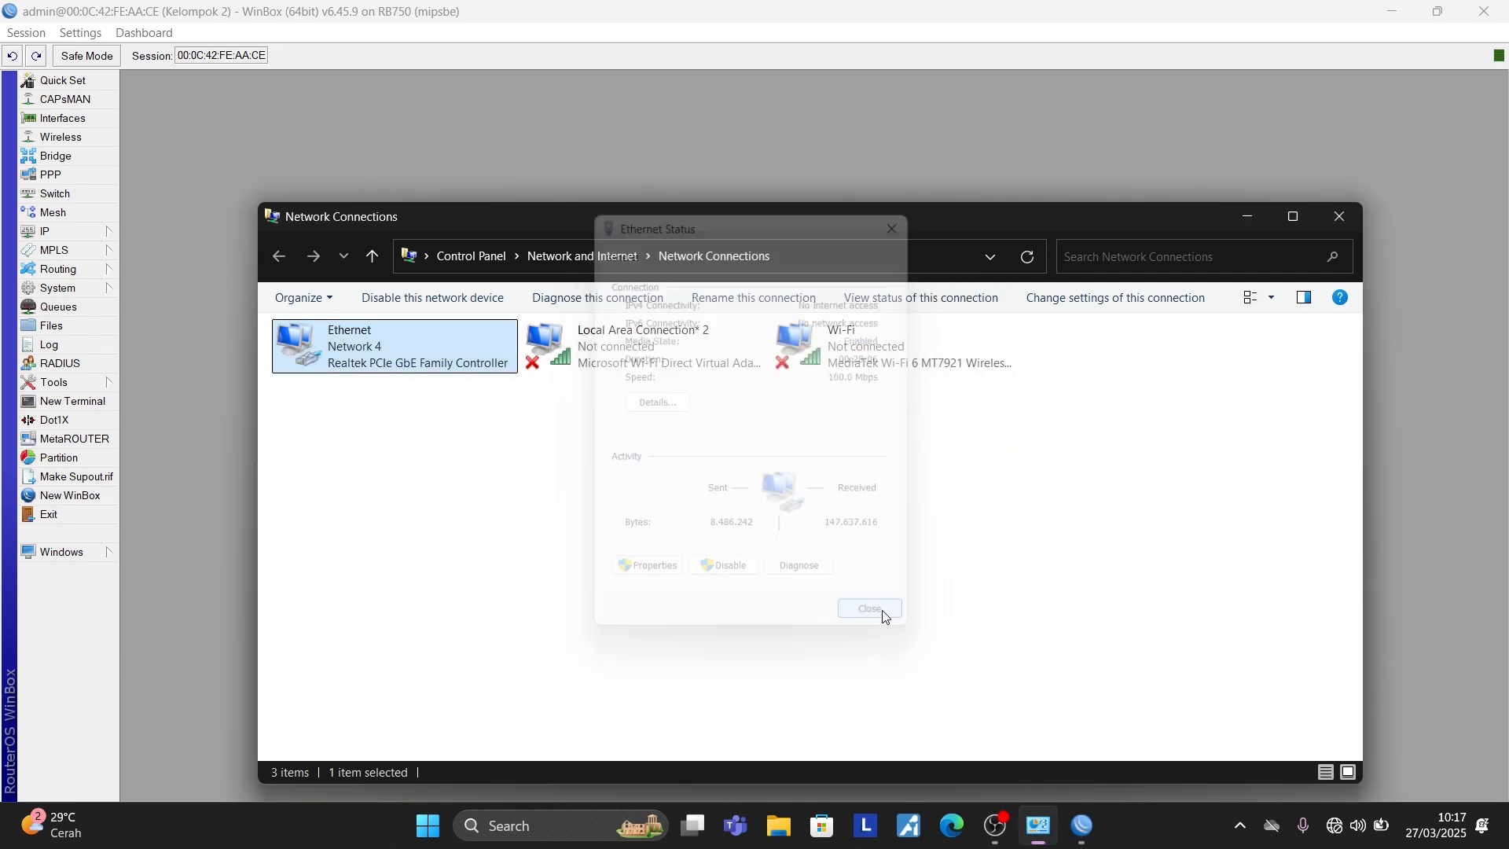
pyautogui.click(1247, 214)
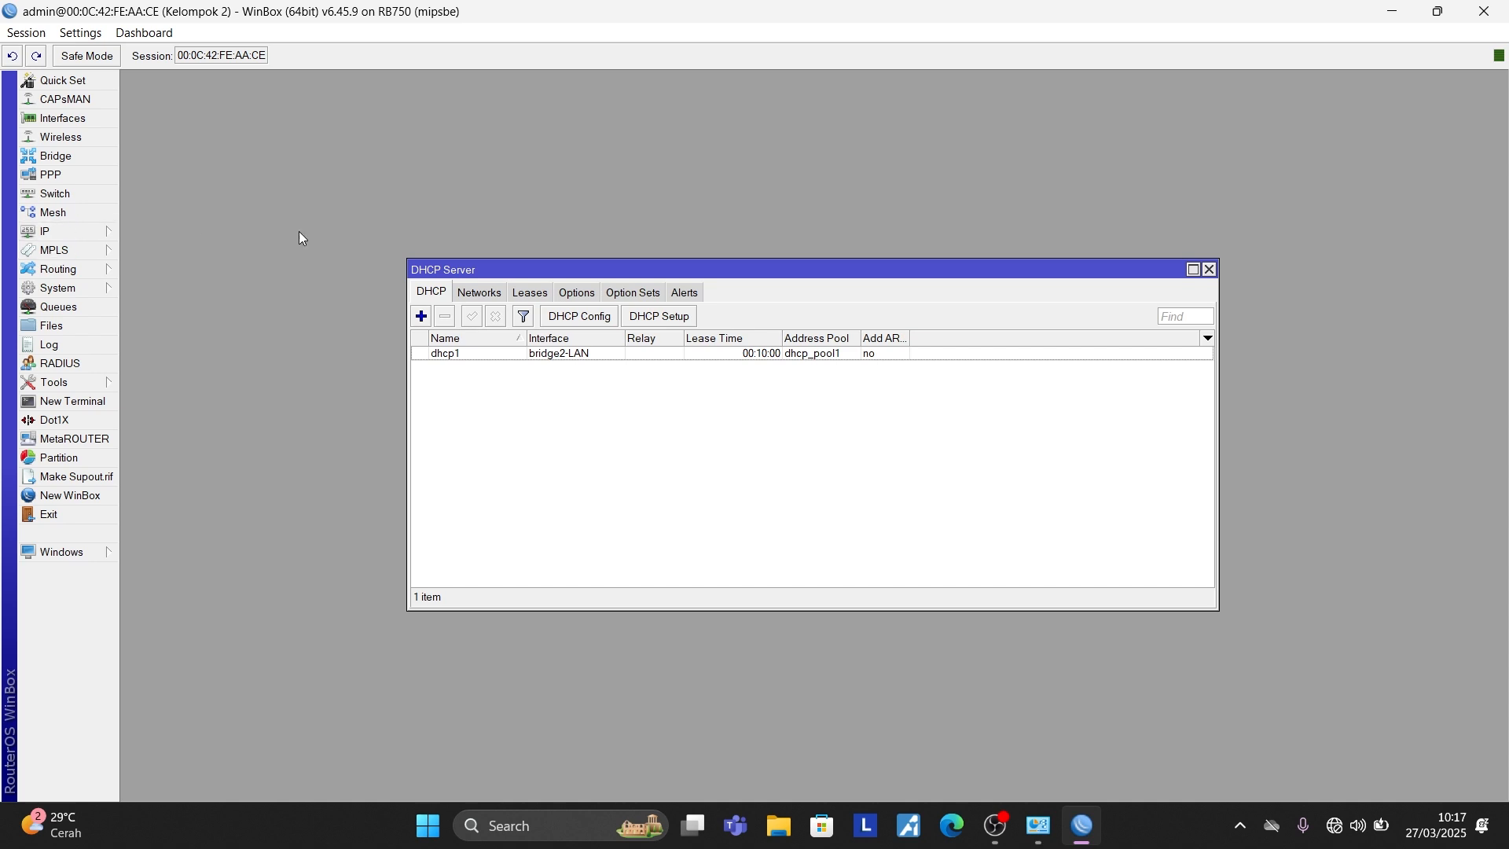
# Step: Close the router's DHCP Server window and open a Command Prompt on the PC
pyautogui.click(1209, 269)
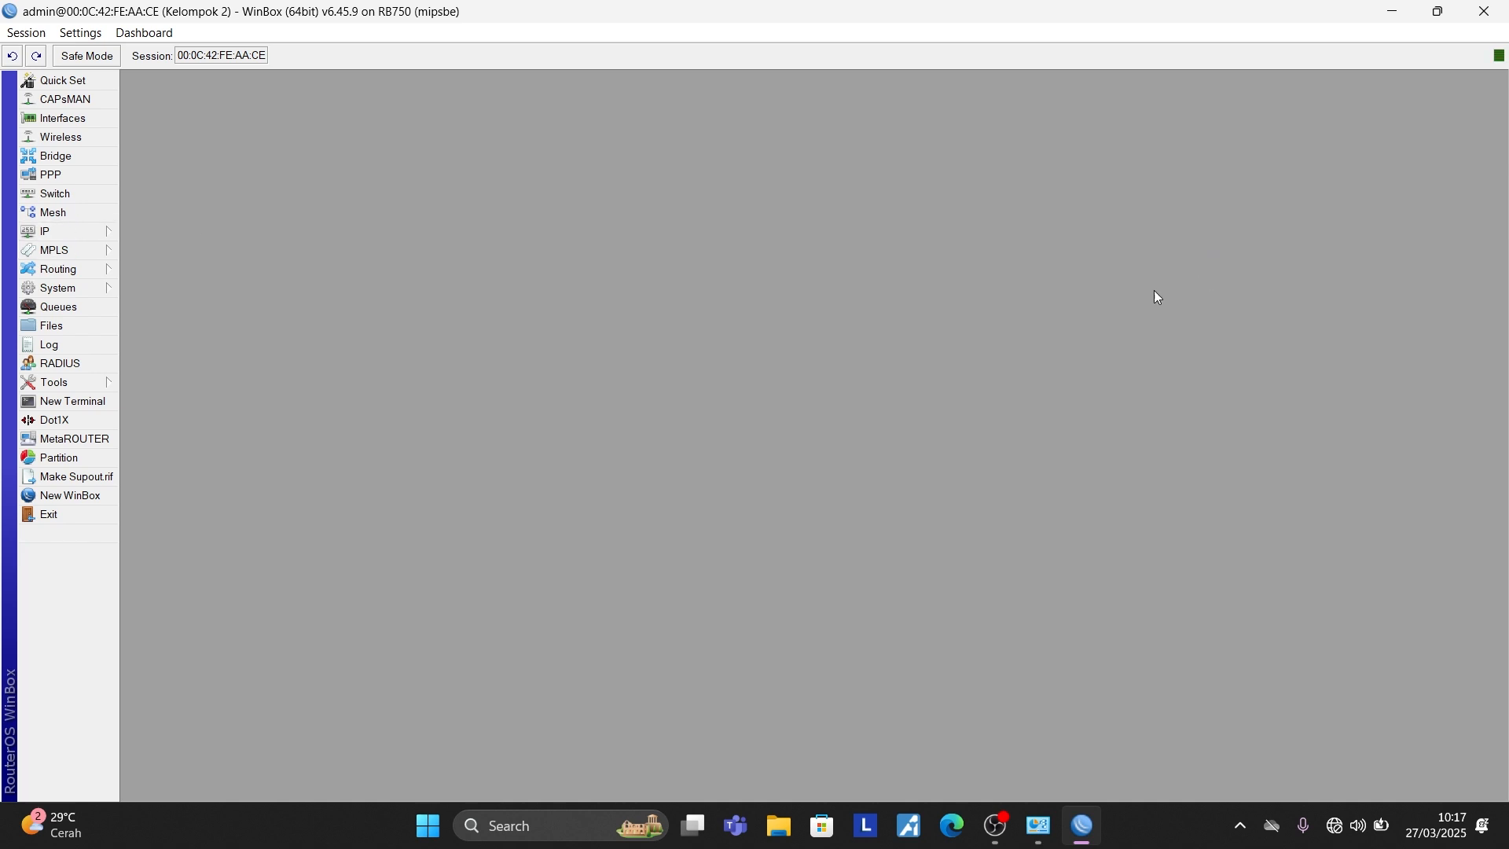
pyautogui.click(507, 826)
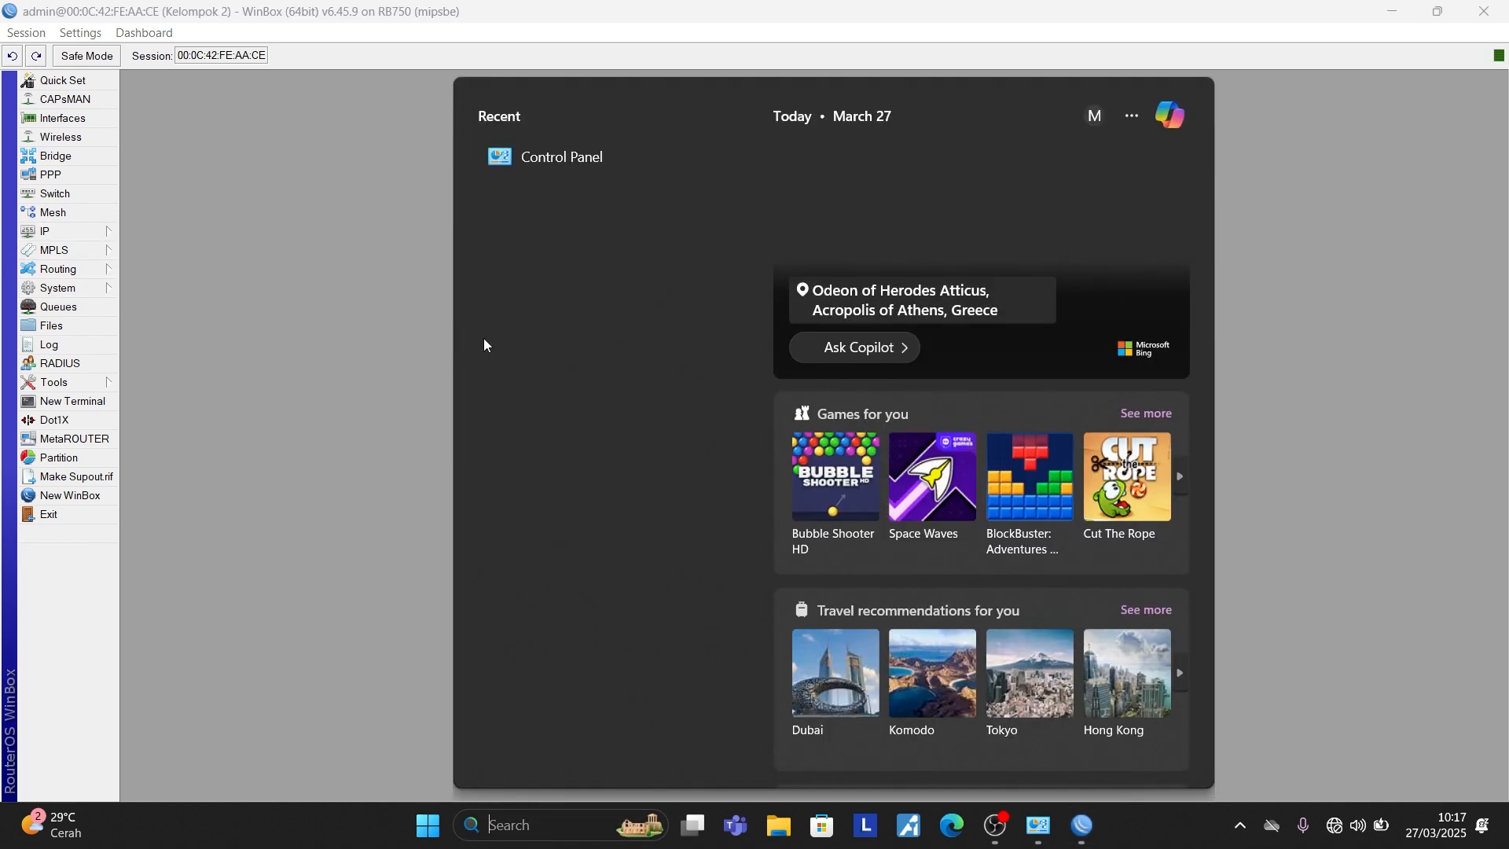
pyautogui.write('cmd')
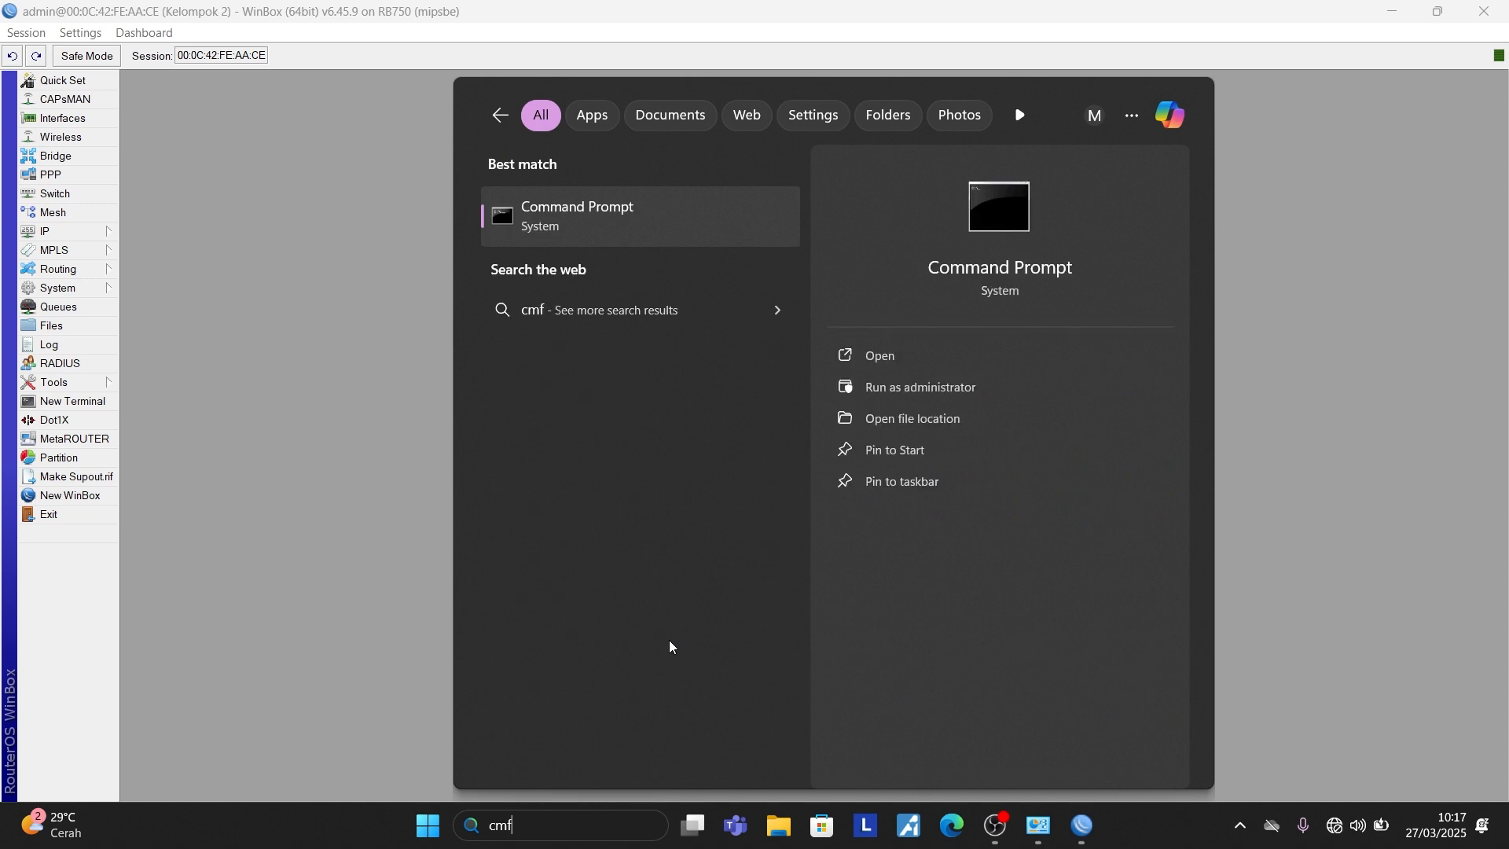
pyautogui.press('Return')
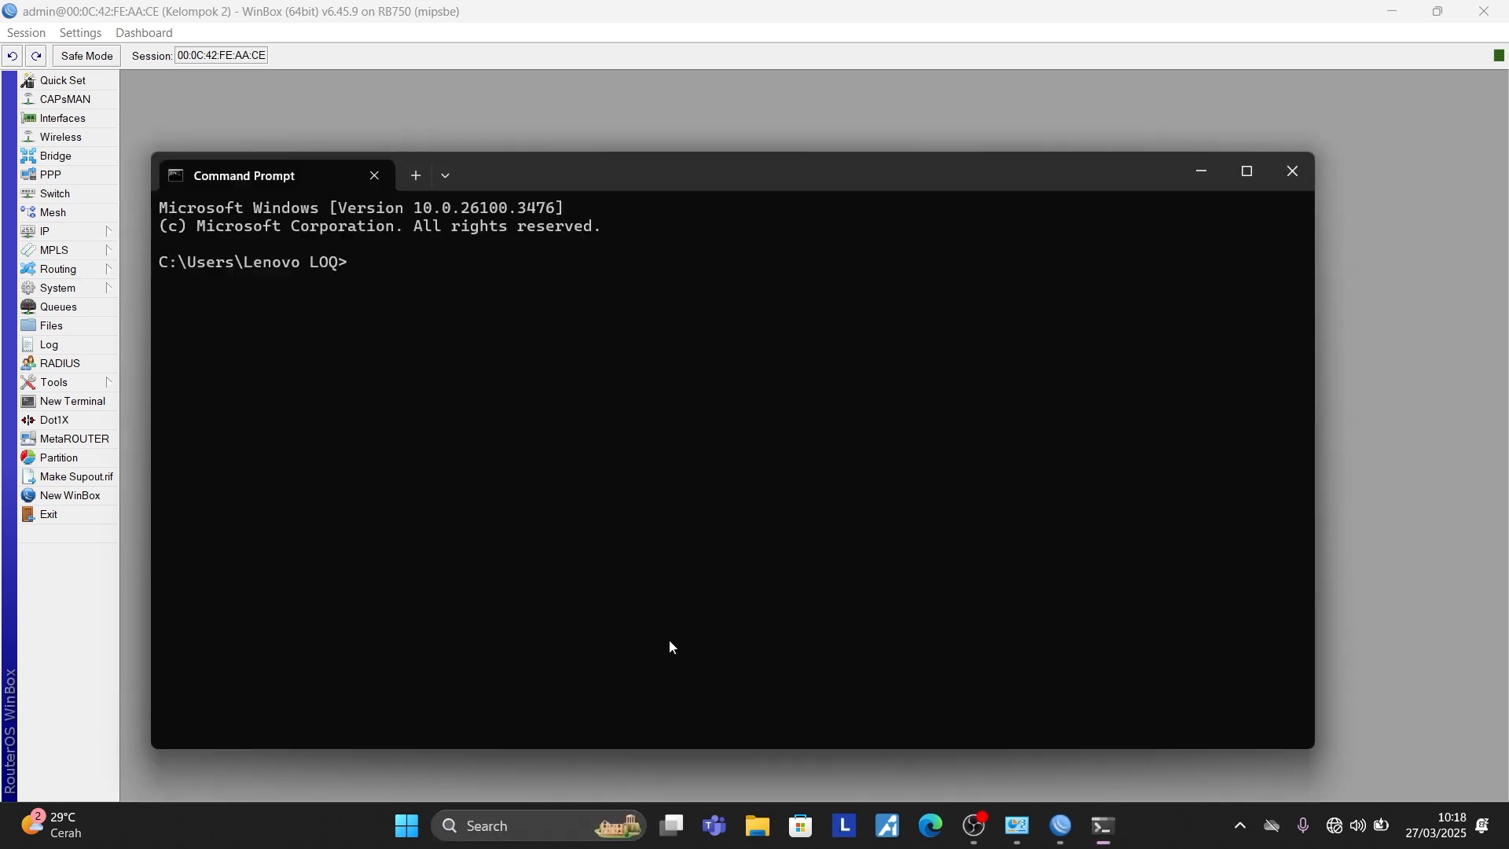
pyautogui.moveTo(582, 161); pyautogui.dragTo(752, 184)
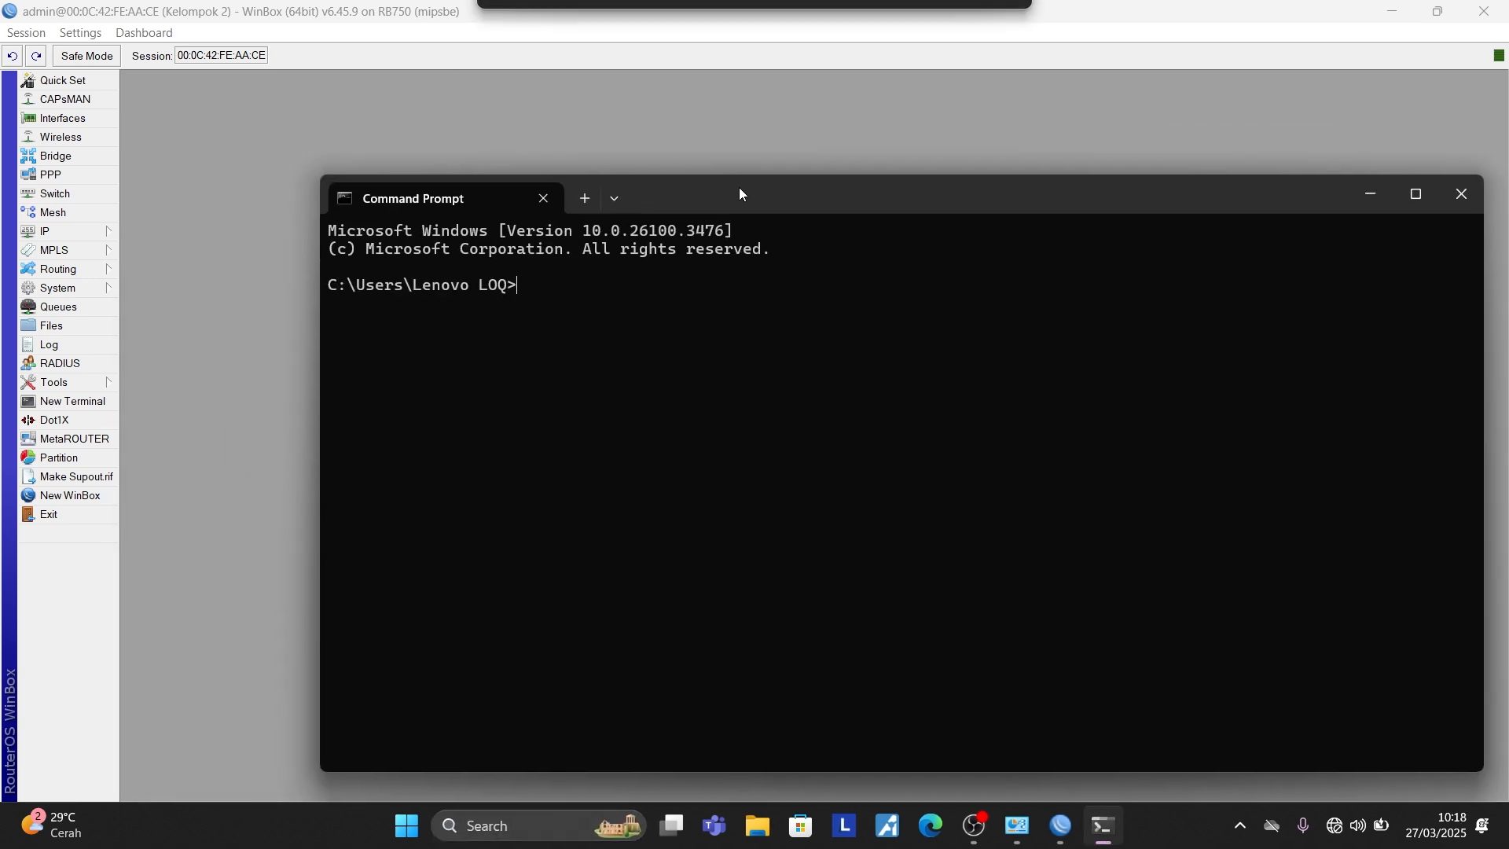
# Step: Open the router's IP address list and check the address assigned to bridge1-ISP
pyautogui.click(52, 229)
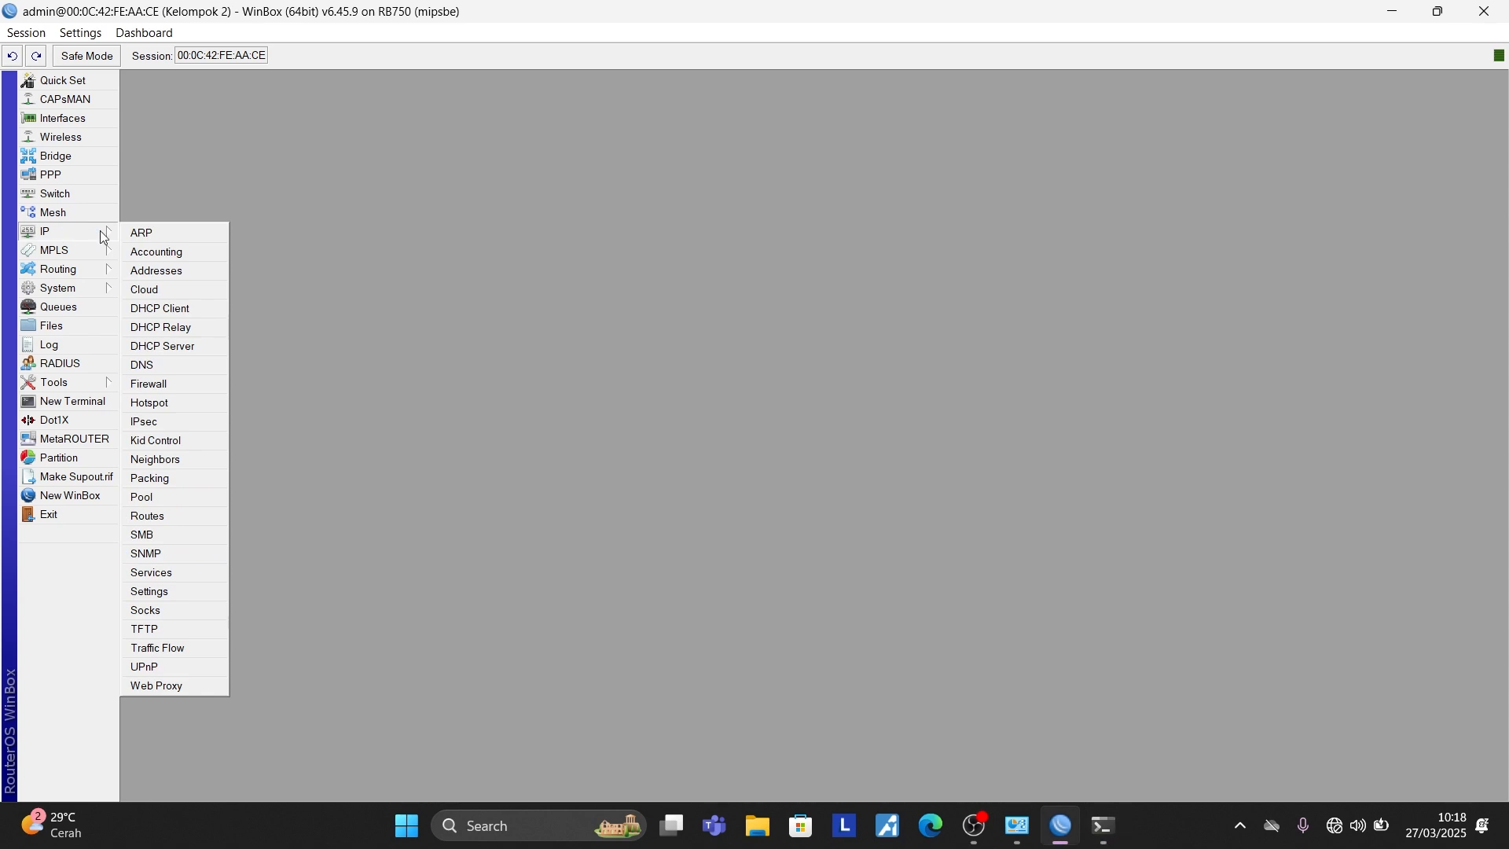
pyautogui.click(168, 273)
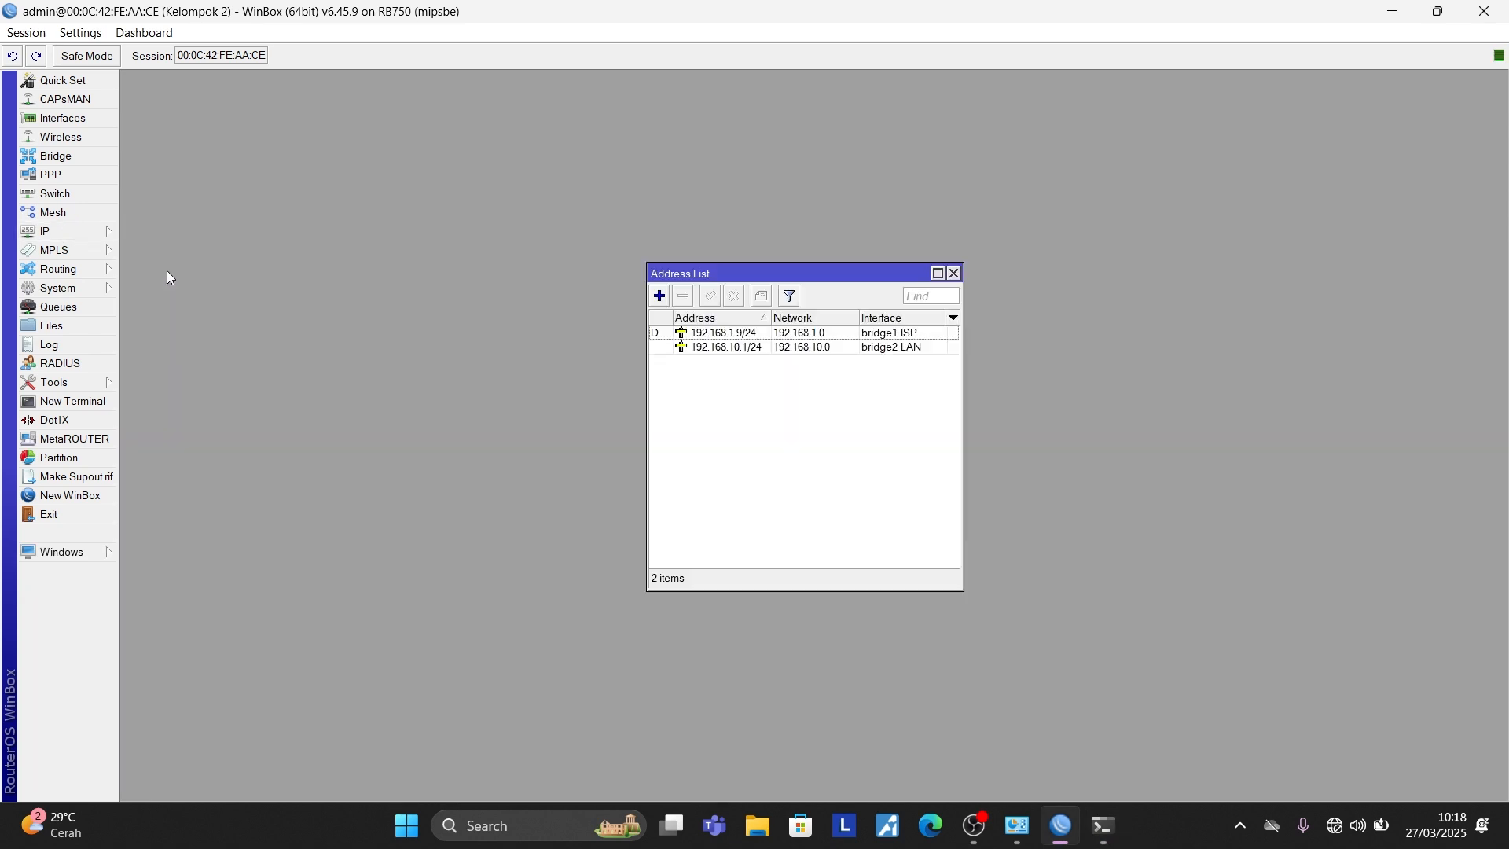
pyautogui.click(718, 334)
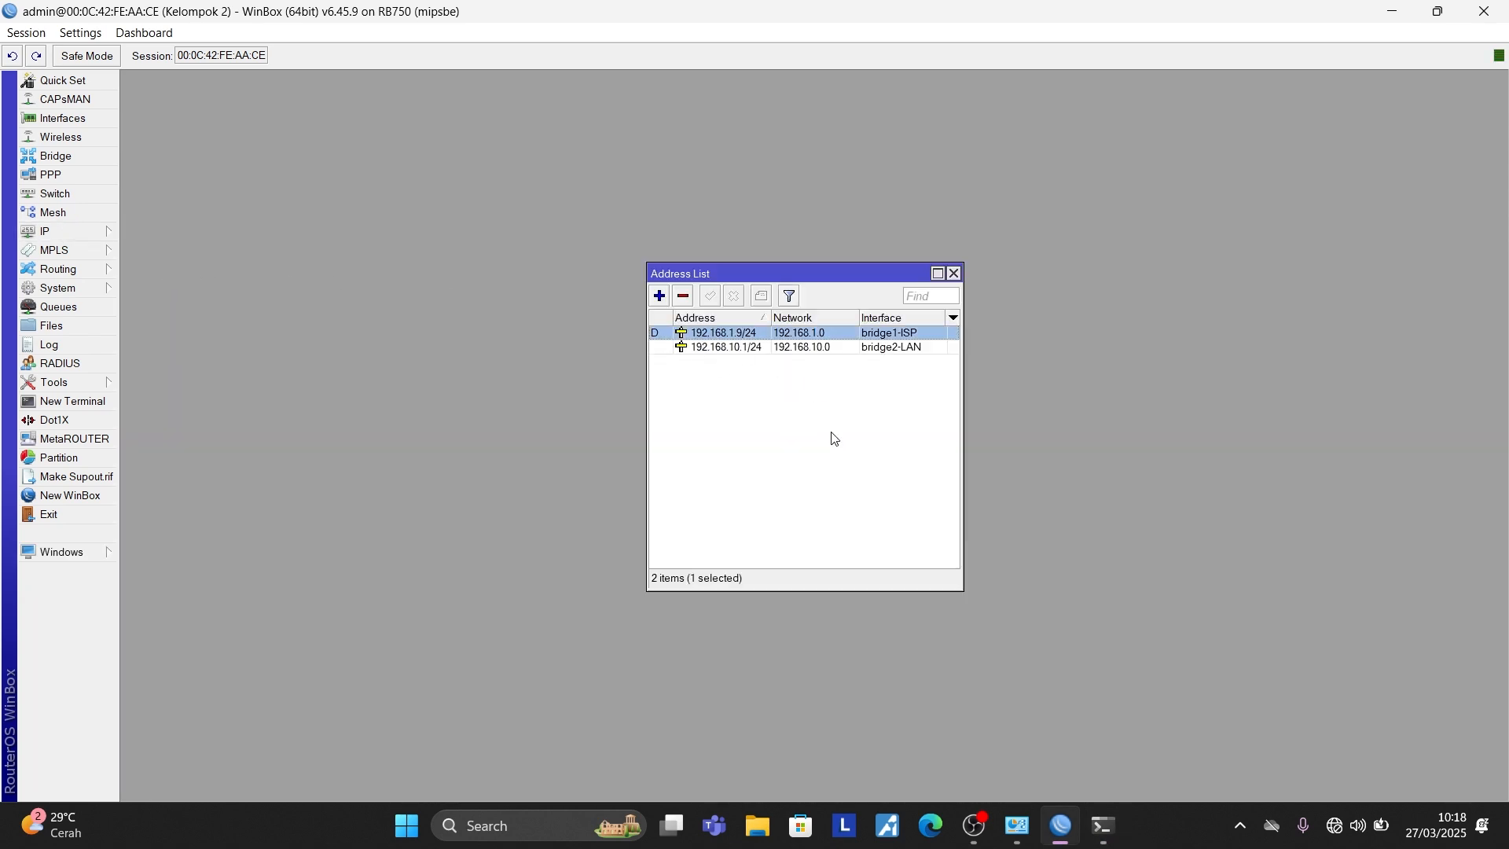
# Step: Ping 192.168.1.9 from the Command Prompt, then close the prompt and the router's address list
pyautogui.click(1113, 822)
pyautogui.moveTo(781, 192); pyautogui.dragTo(1054, 461)
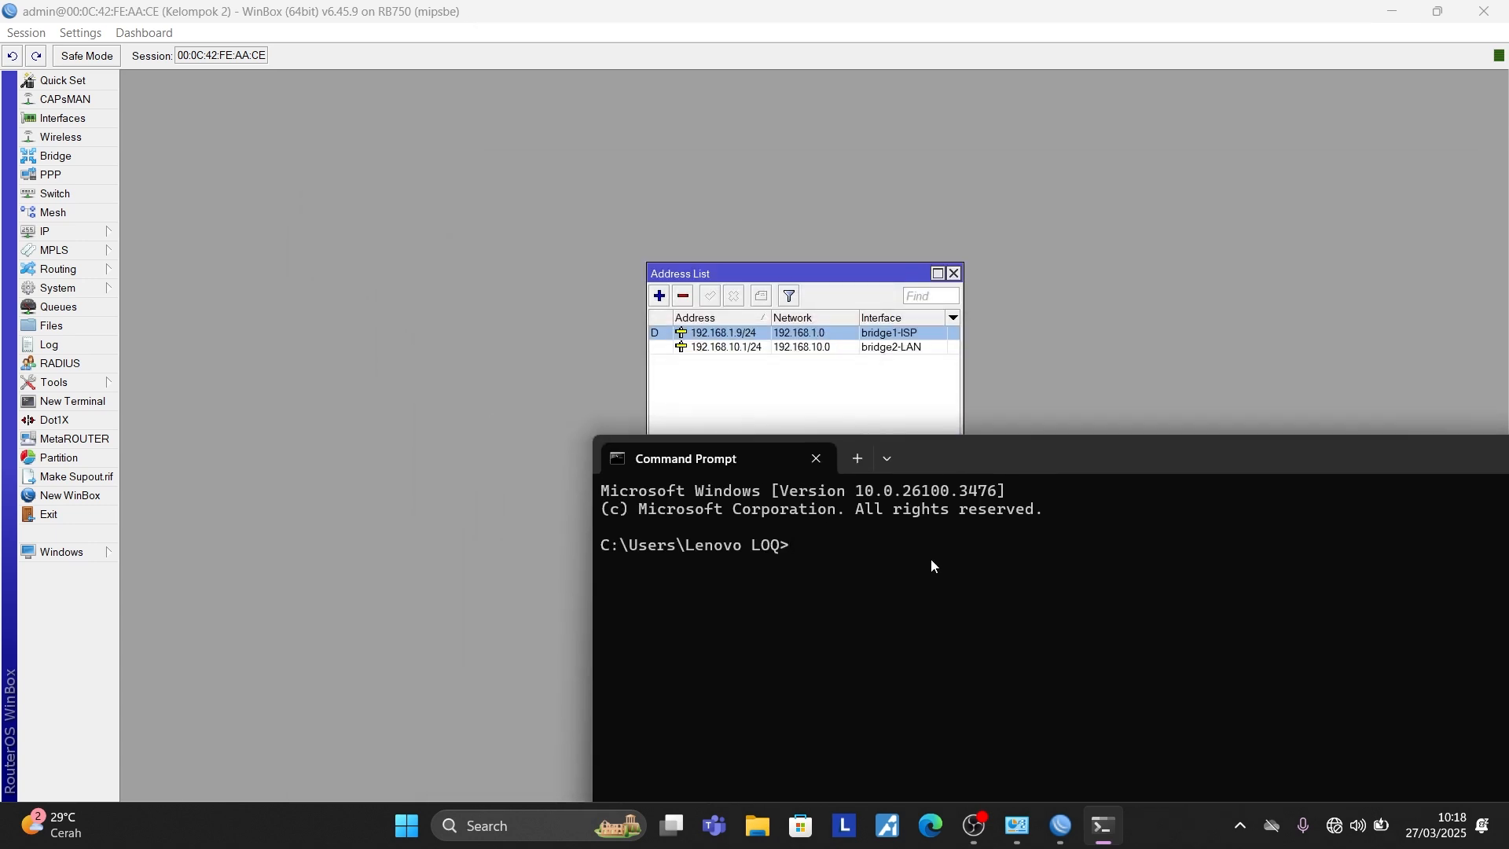
pyautogui.write('ping 192.168.1.9')
pyautogui.press('Return')
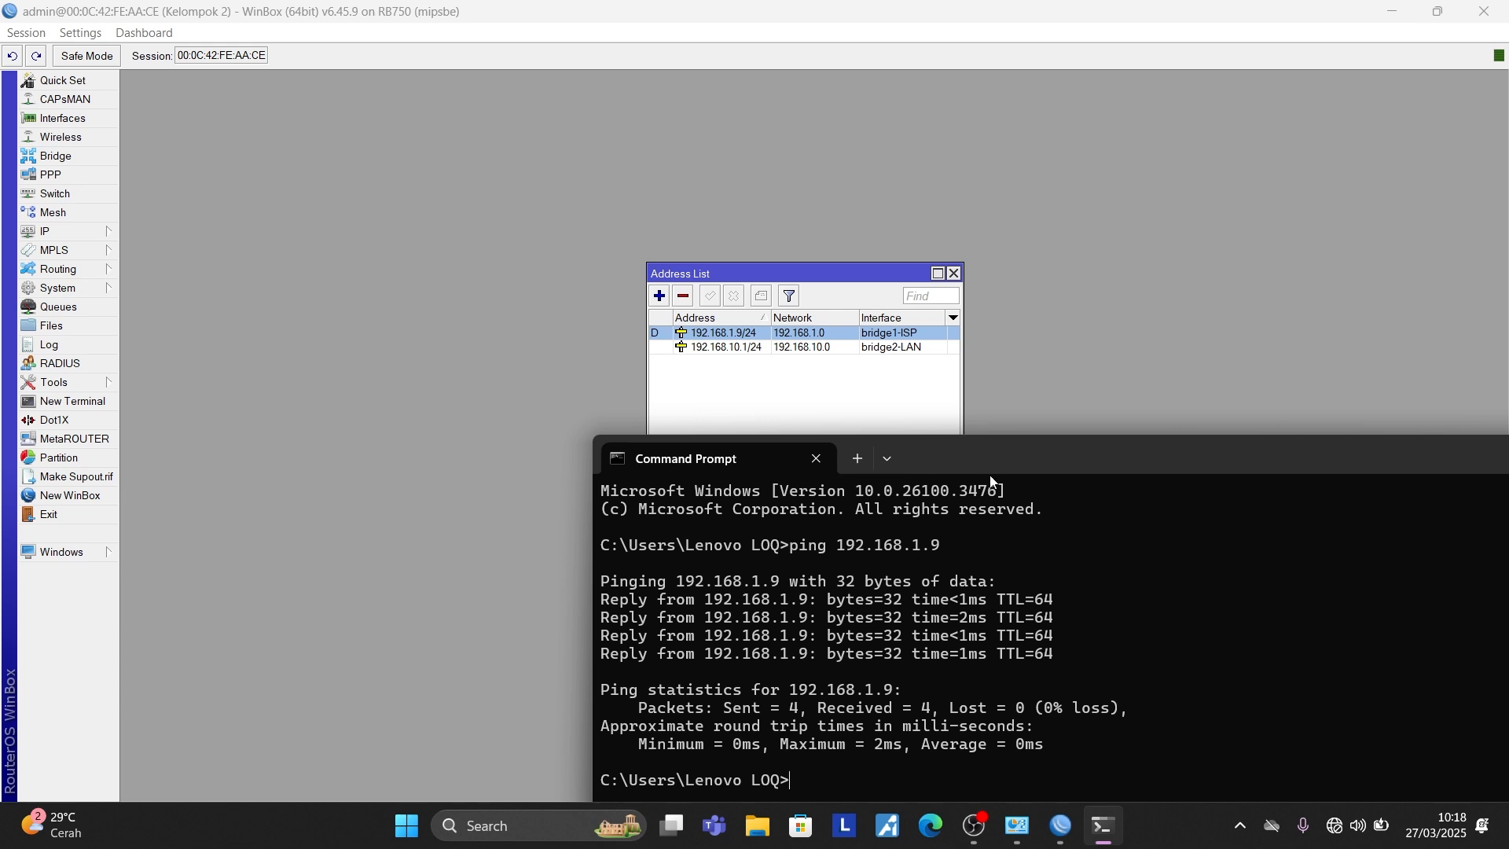
pyautogui.moveTo(1029, 454); pyautogui.dragTo(698, 384)
pyautogui.click(1393, 394)
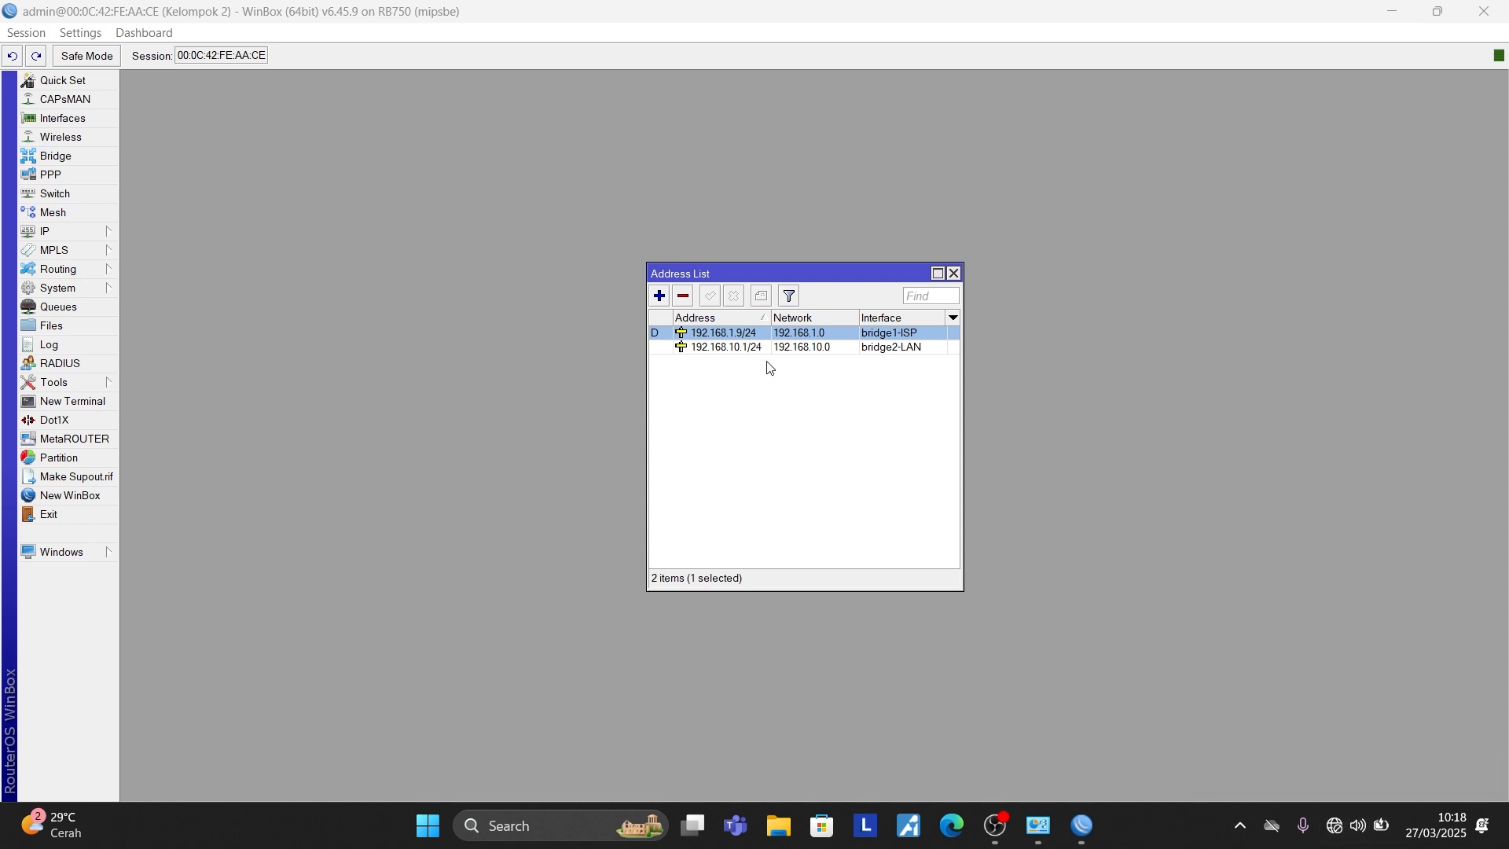
pyautogui.click(753, 397)
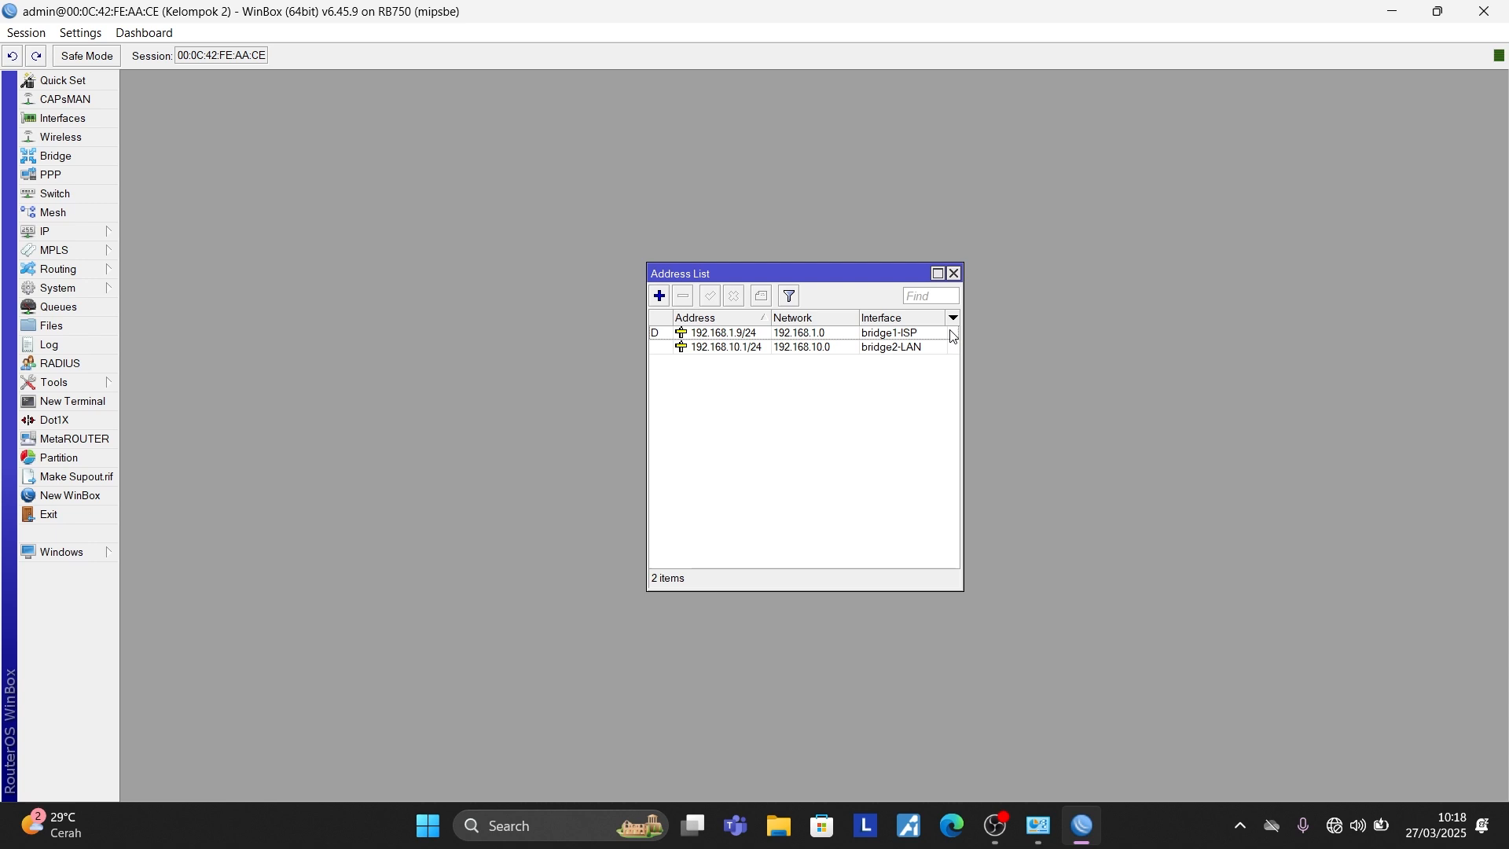
pyautogui.click(954, 273)
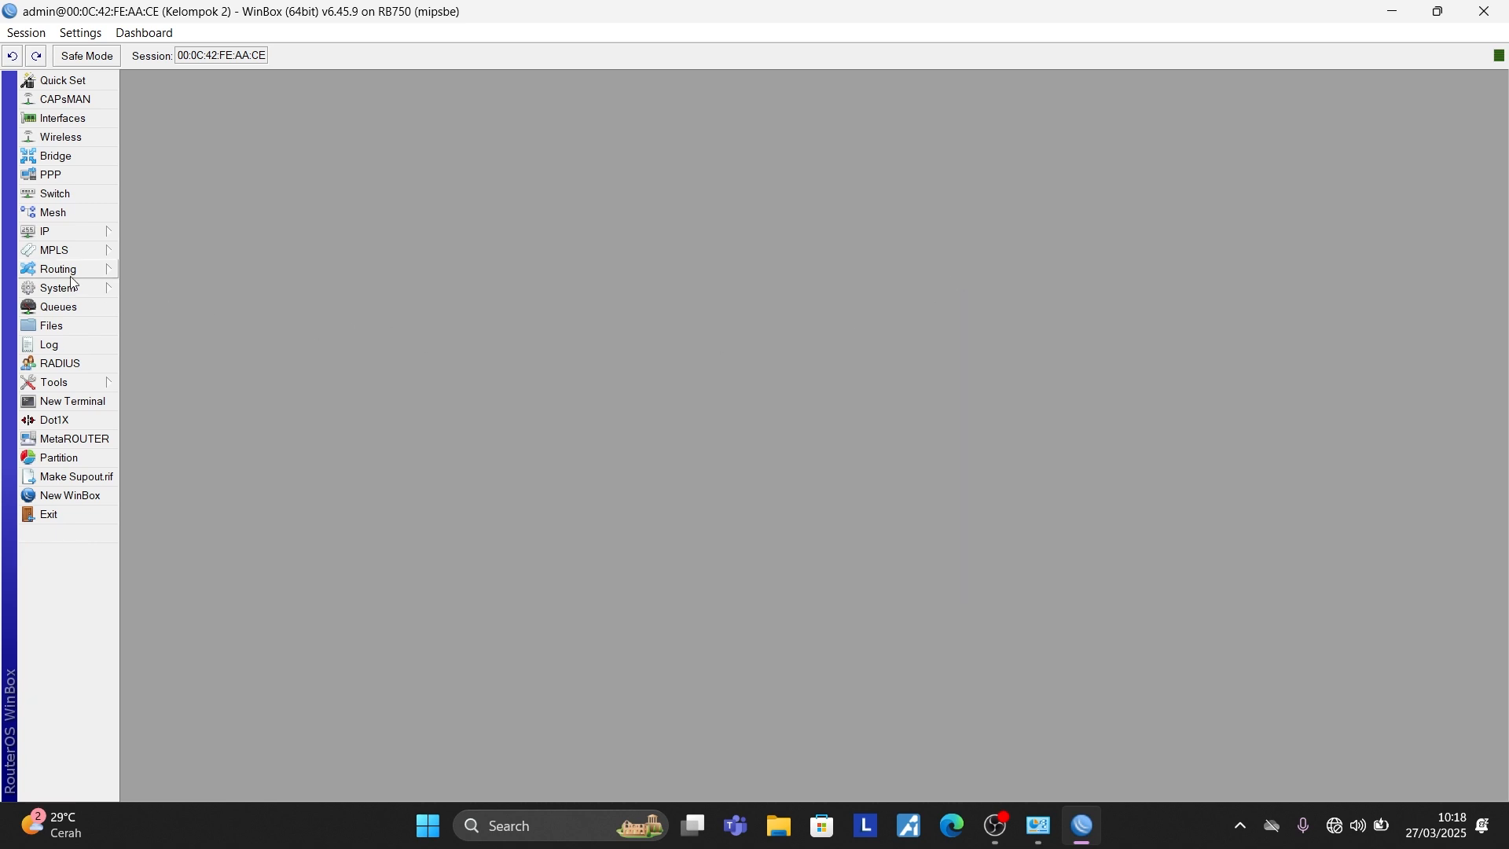
# Step: Create a new firewall NAT rule with chain srcnat and out interface bridge1-ISP
pyautogui.click(73, 232)
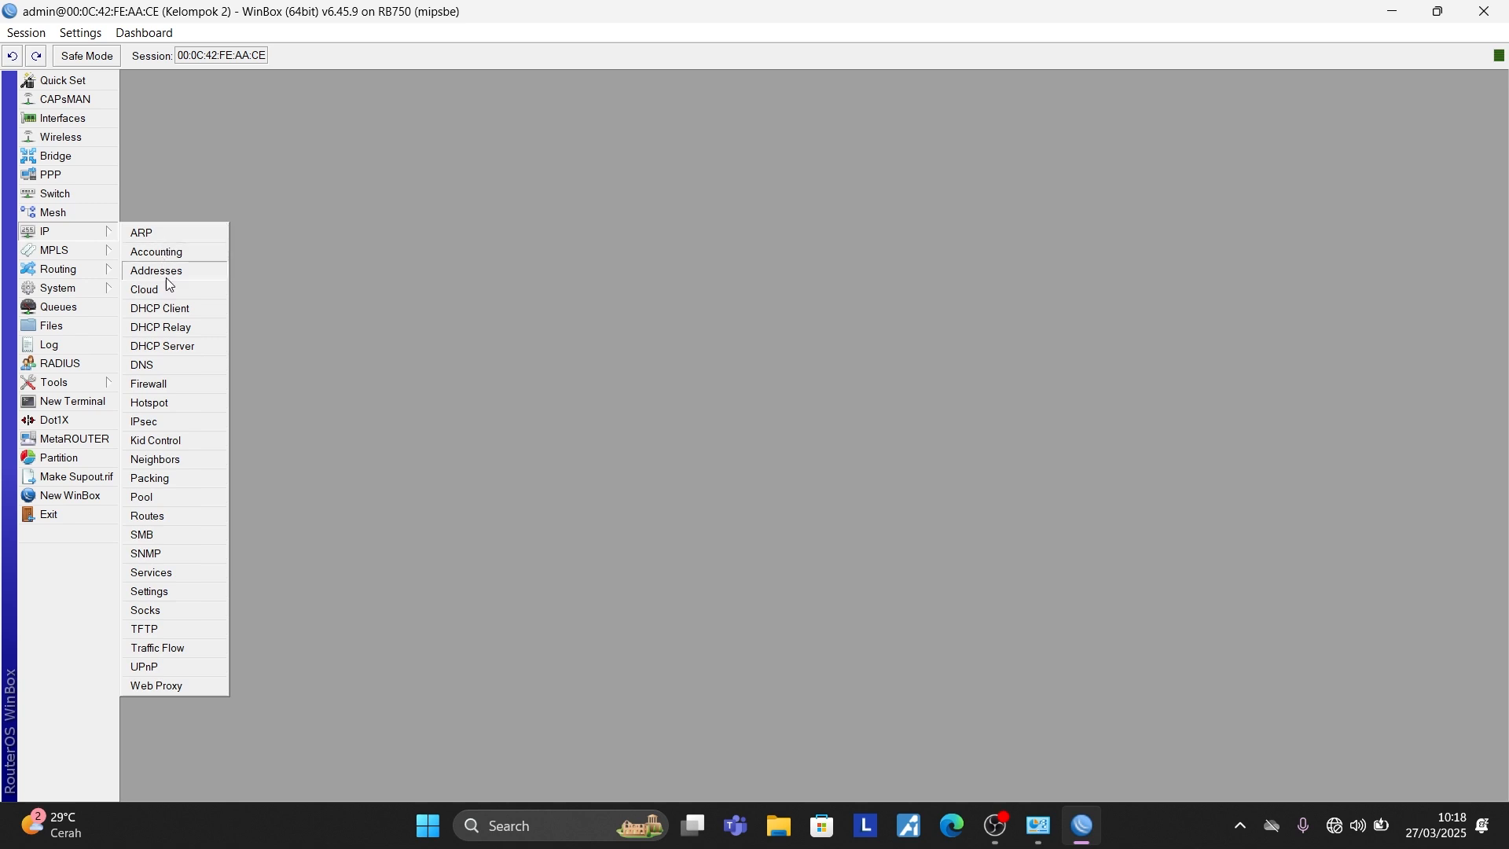
pyautogui.click(152, 384)
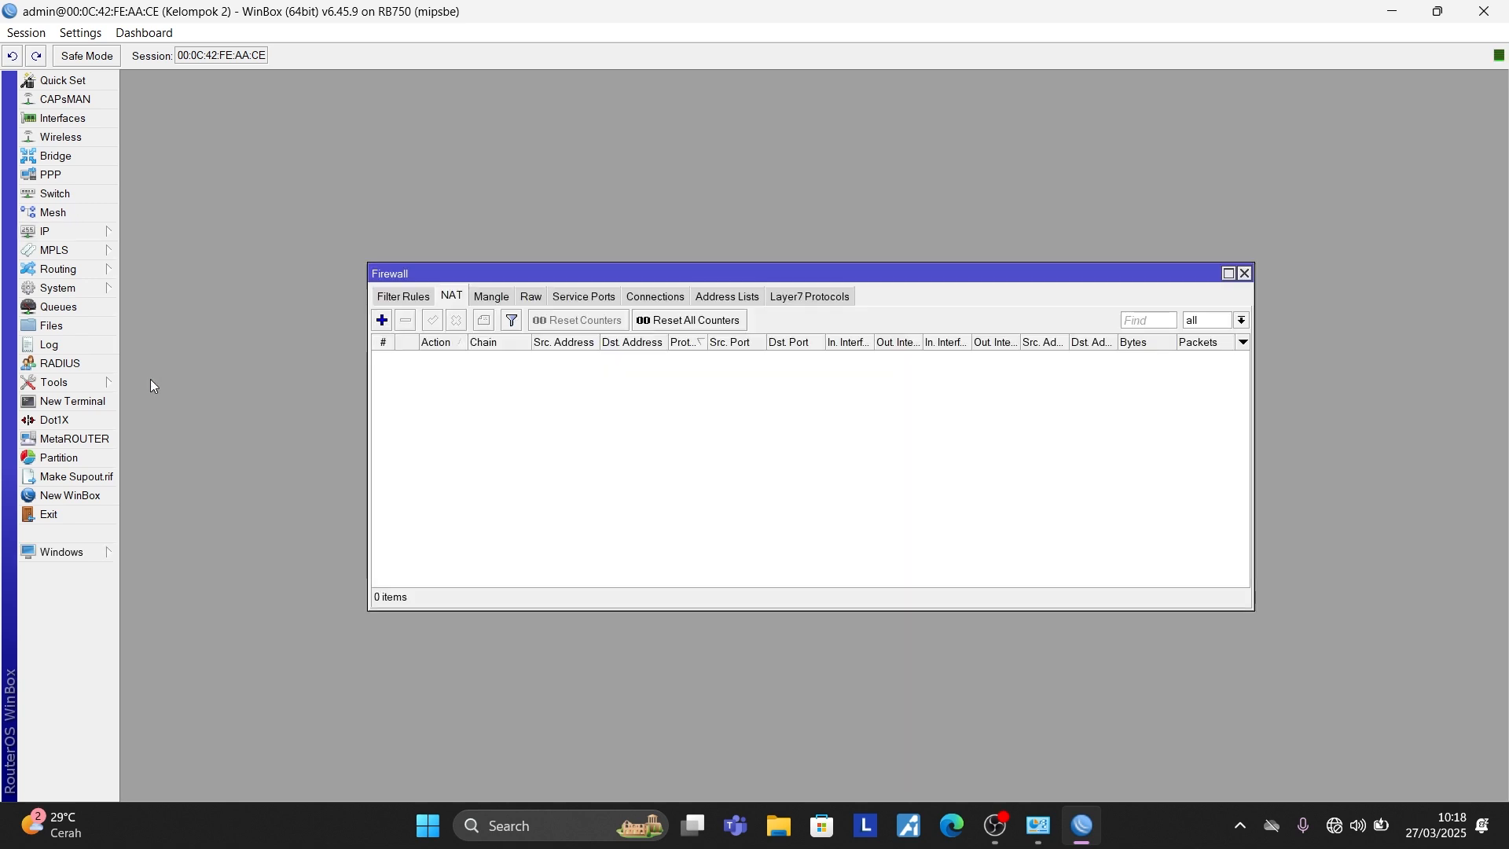
pyautogui.click(410, 304)
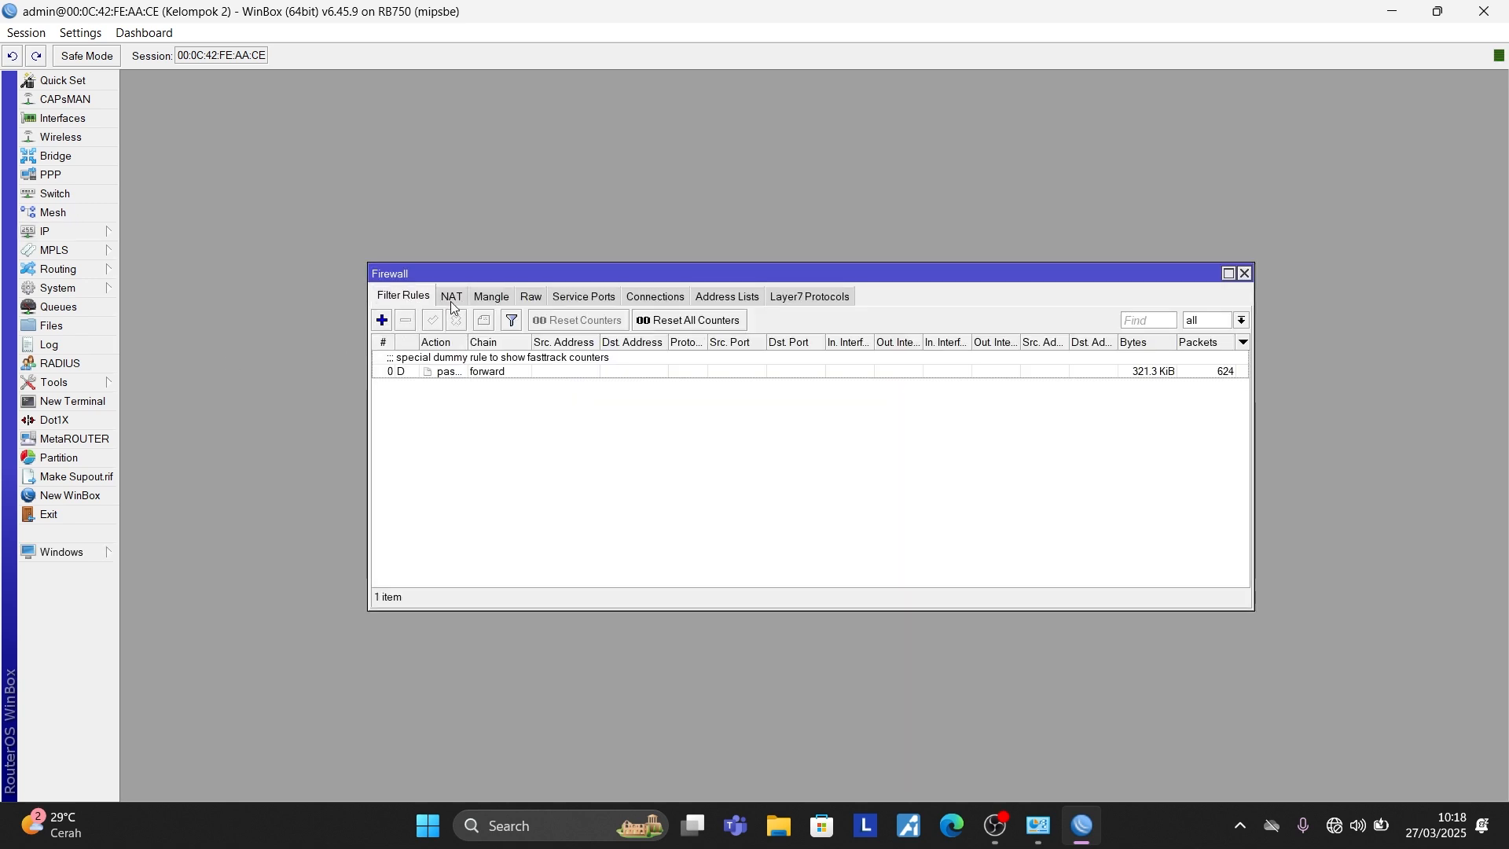
pyautogui.click(450, 302)
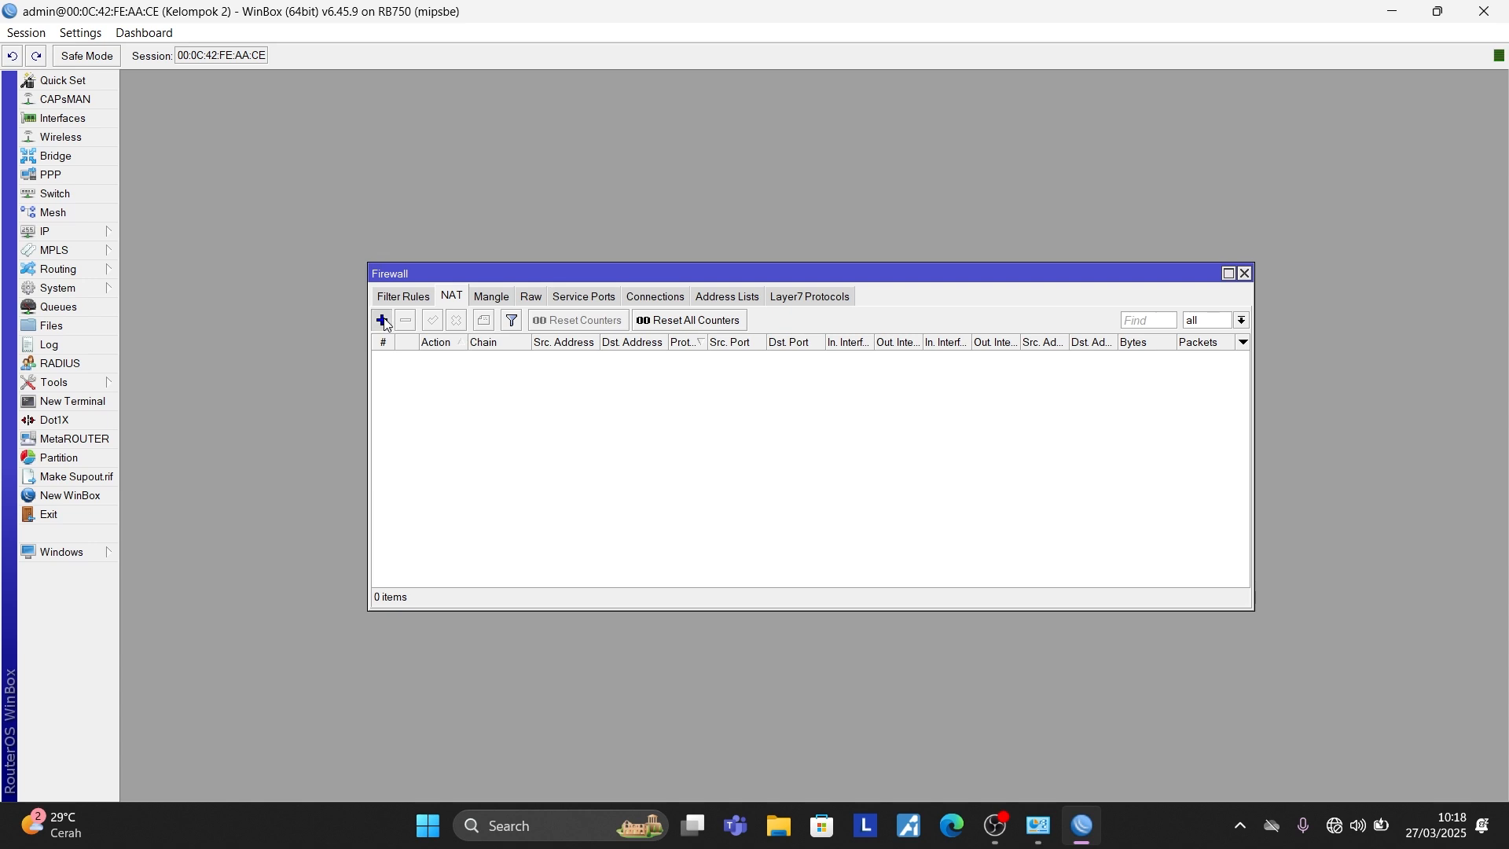
pyautogui.click(382, 321)
pyautogui.click(658, 229)
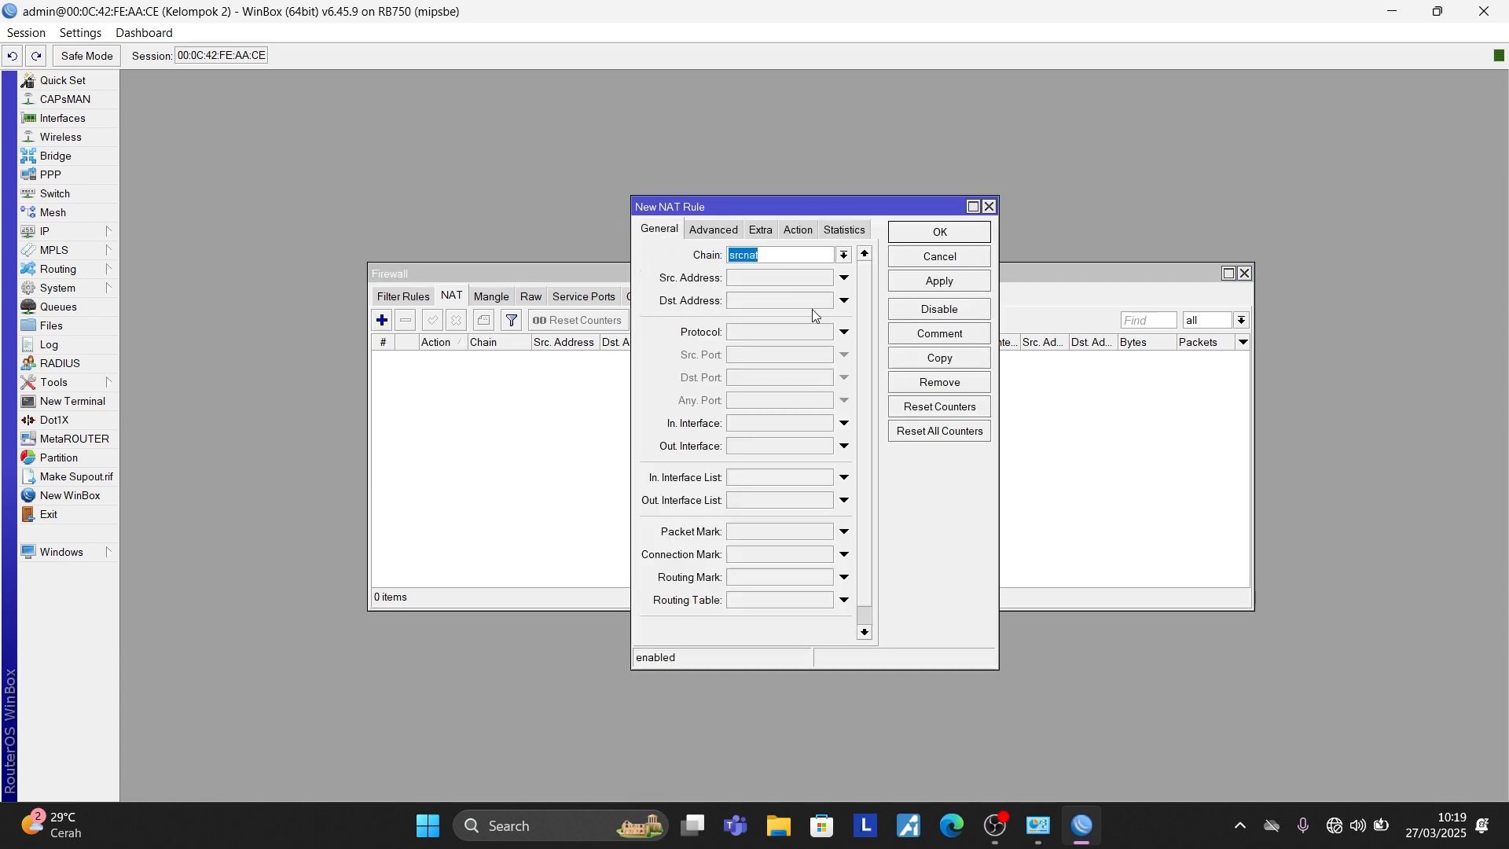
pyautogui.click(844, 447)
pyautogui.click(825, 446)
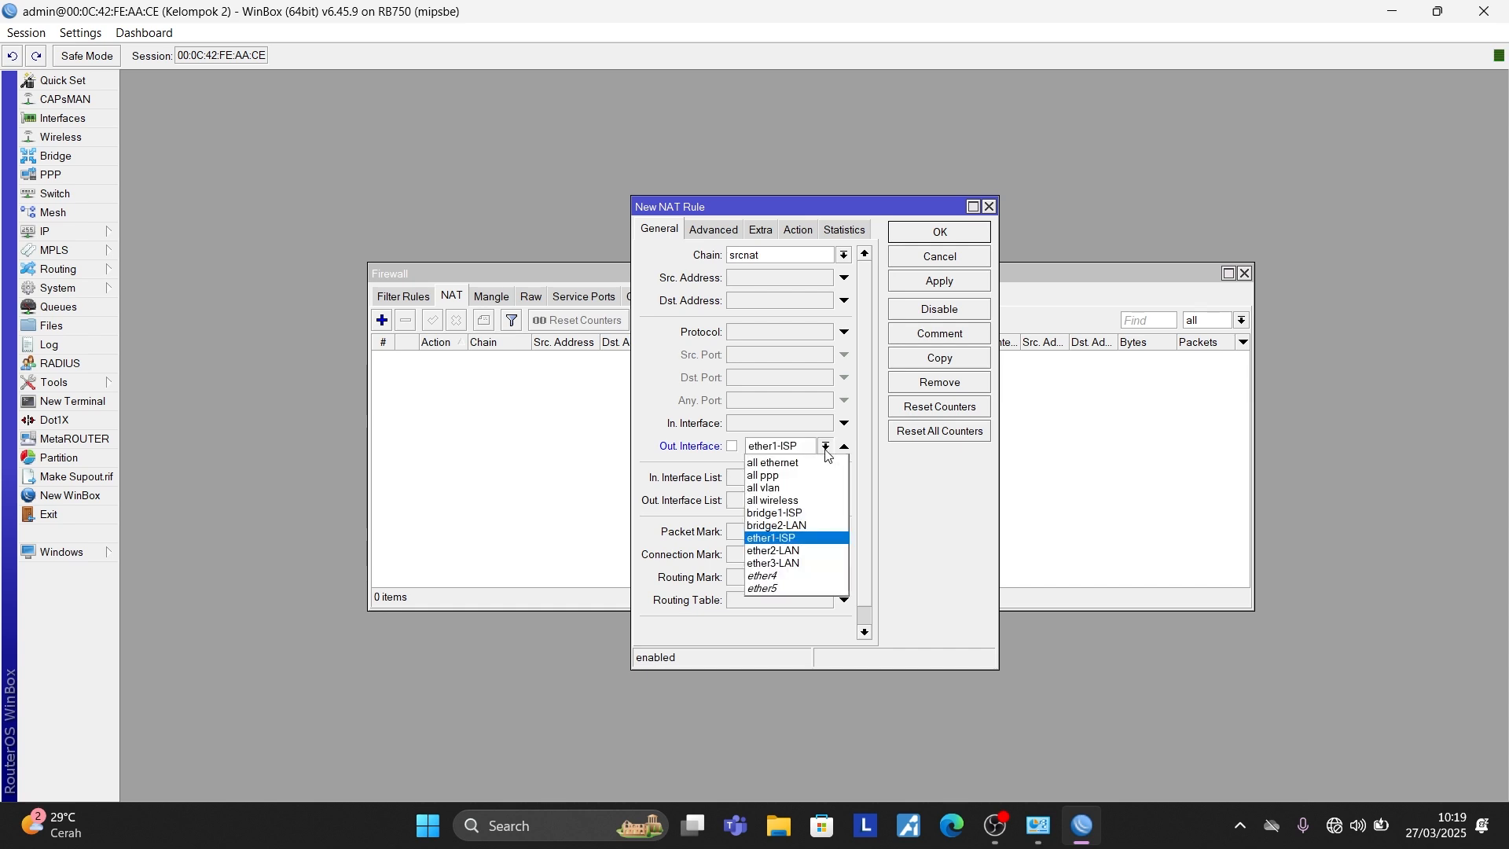
pyautogui.click(795, 514)
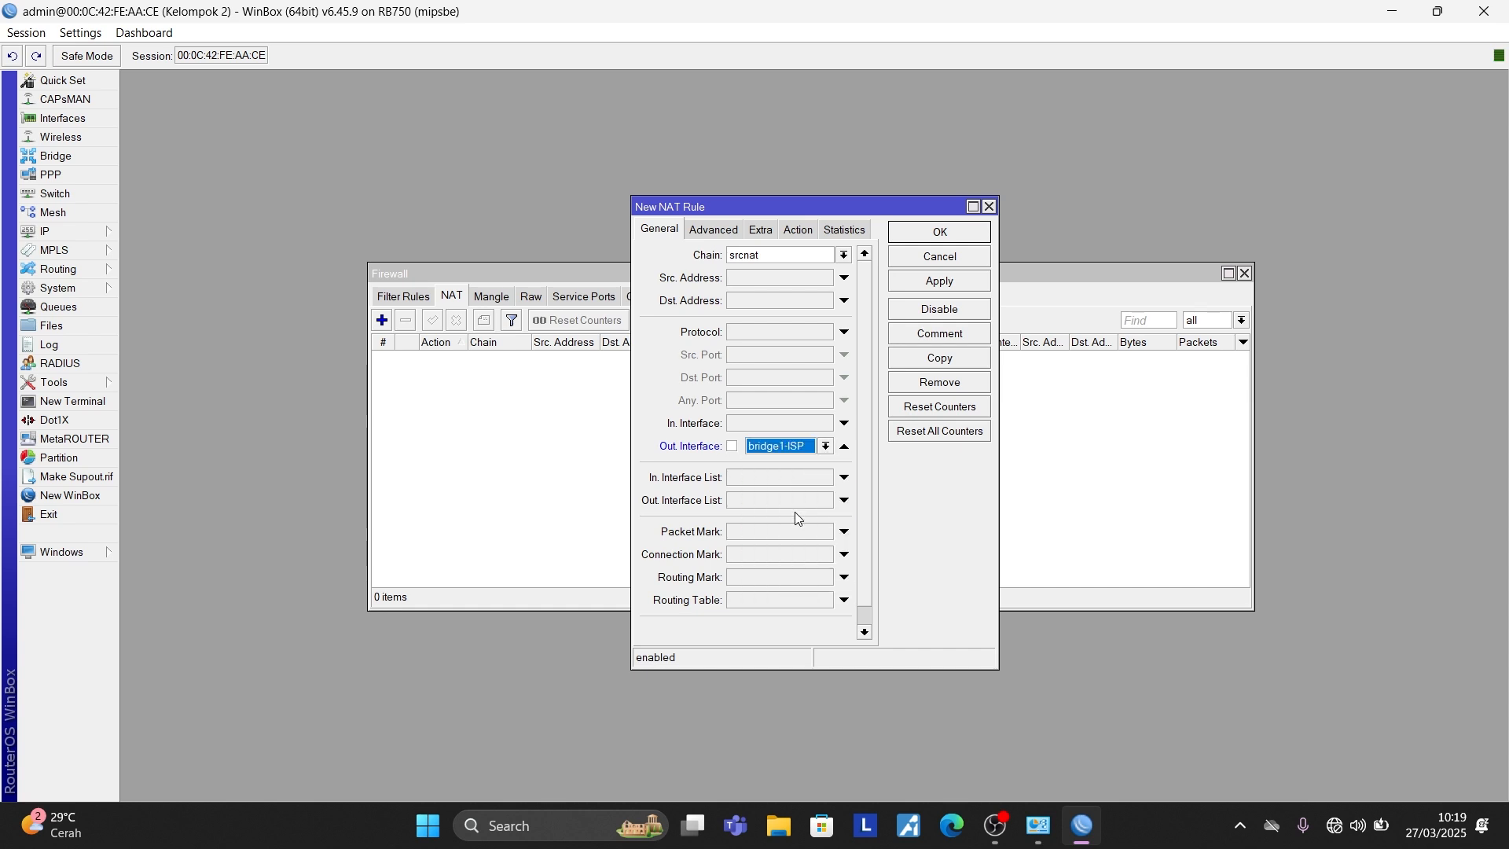
# Step: Set the NAT rule's action to masquerade, save the rule and close the Firewall window
pyautogui.click(799, 232)
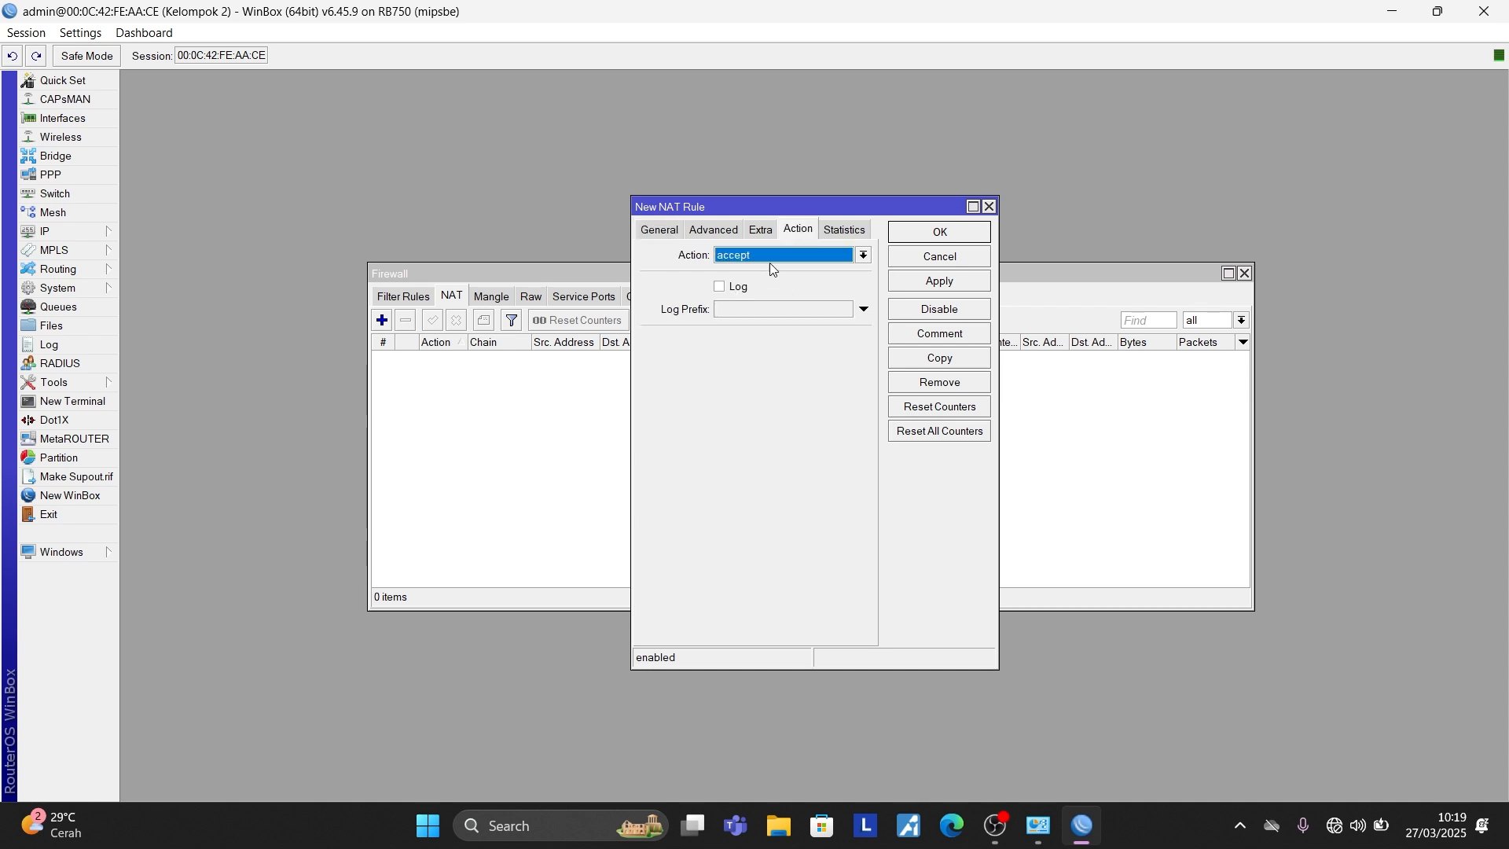
pyautogui.click(863, 255)
pyautogui.click(780, 349)
pyautogui.click(935, 281)
pyautogui.click(942, 237)
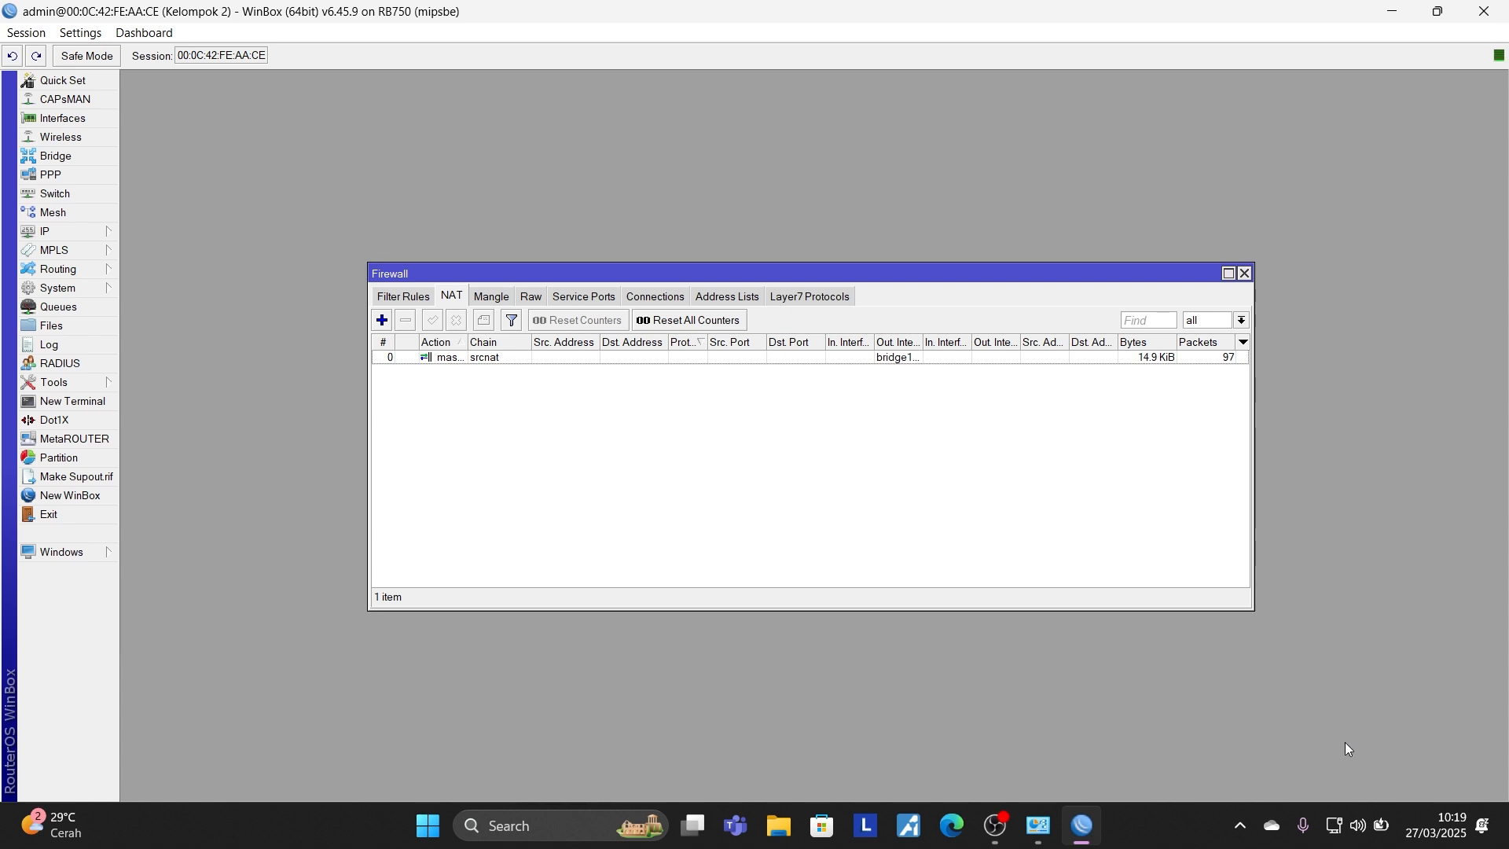
pyautogui.moveTo(1340, 838)
pyautogui.click(1244, 275)
# Step: Test internet access by pinging 8.8.8.8 from a new Command Prompt, then close the prompt
pyautogui.click(519, 826)
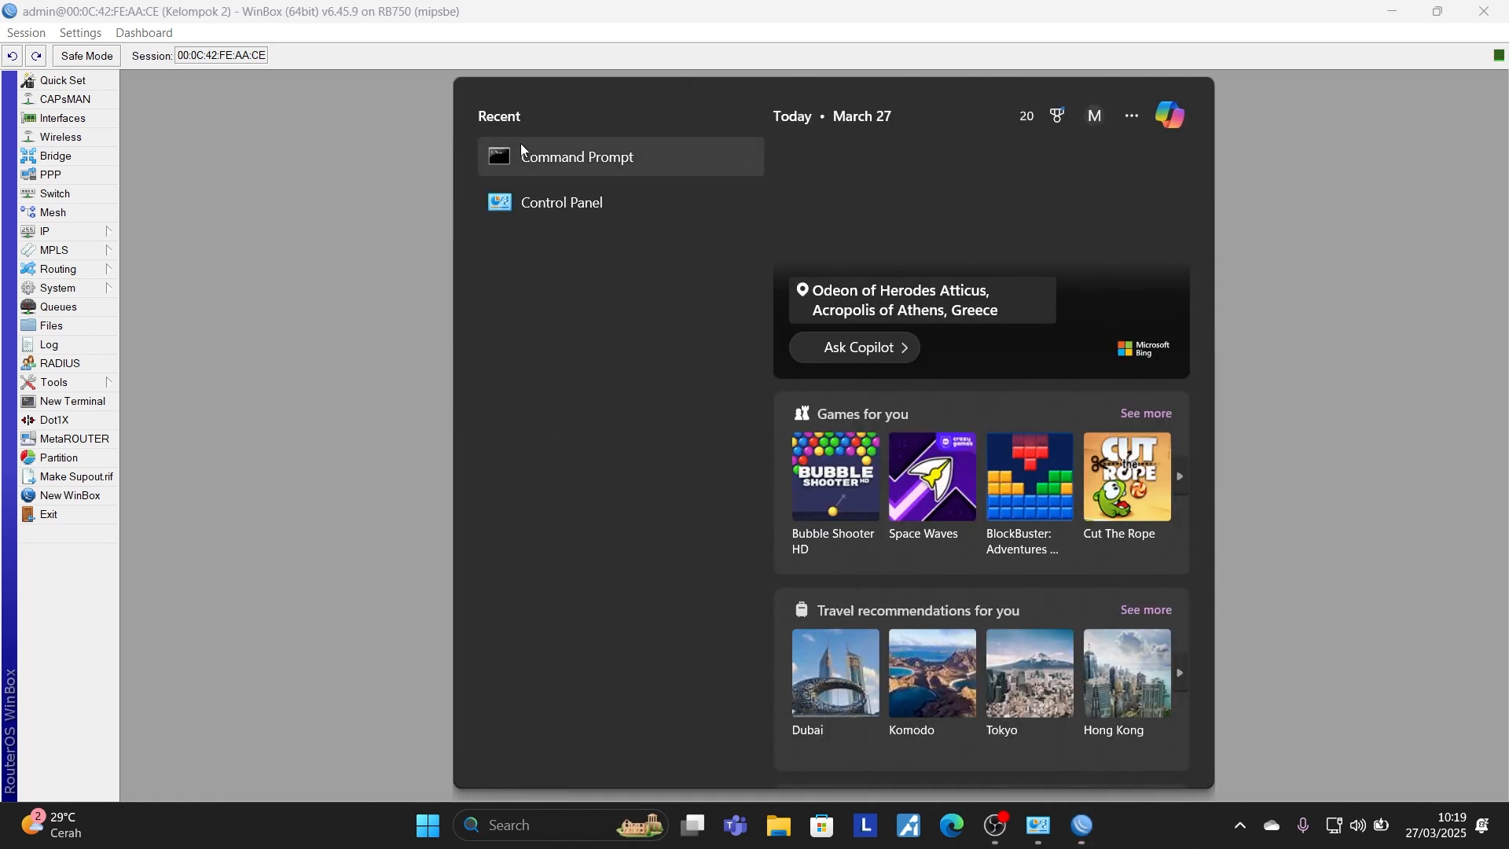
pyautogui.click(529, 148)
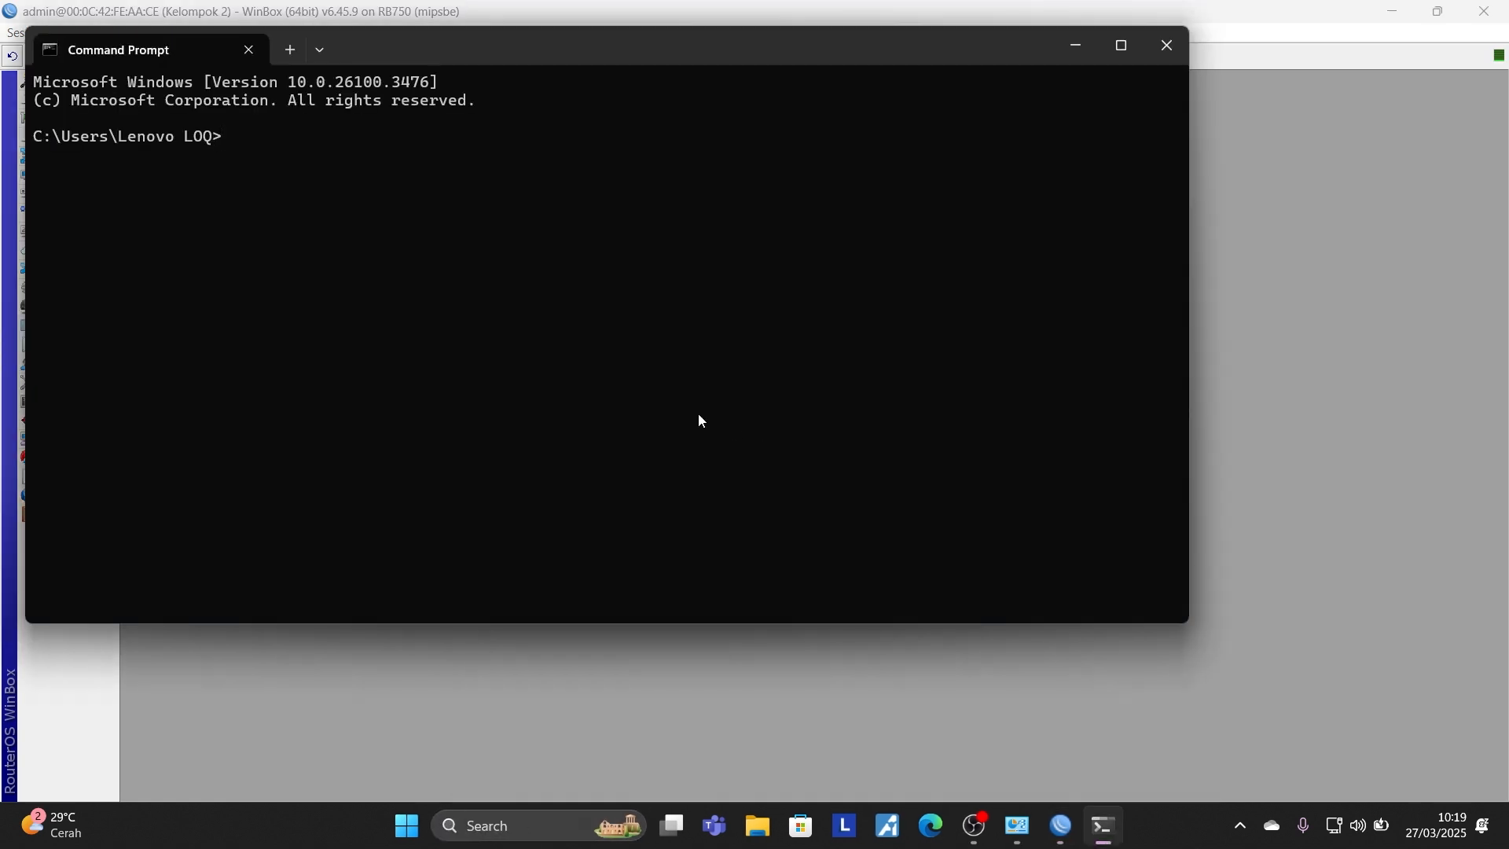
pyautogui.write('ping 8.8.8.8')
pyautogui.press('Return')
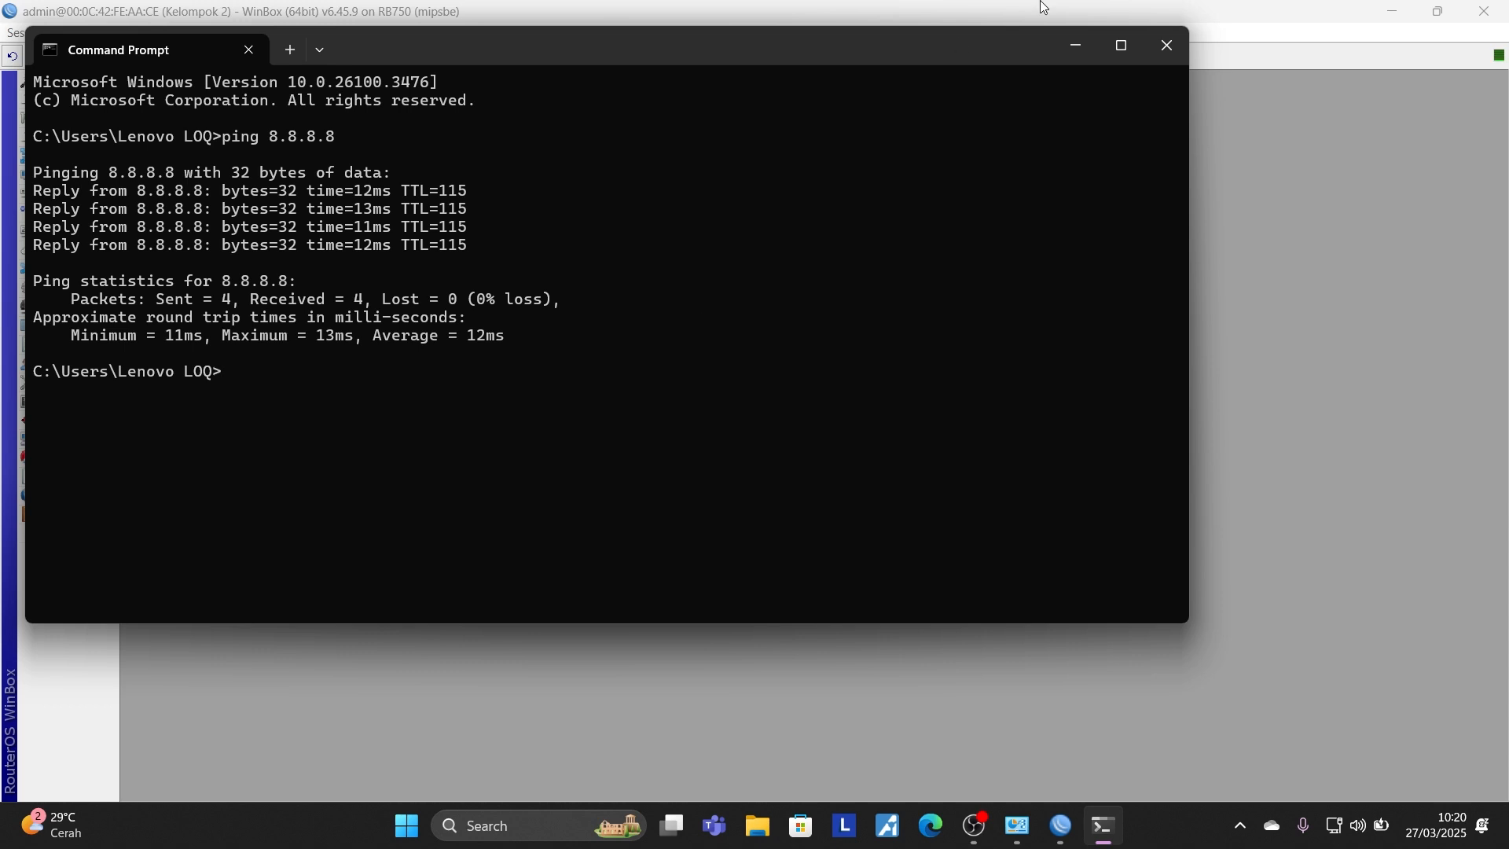
pyautogui.click(1165, 44)
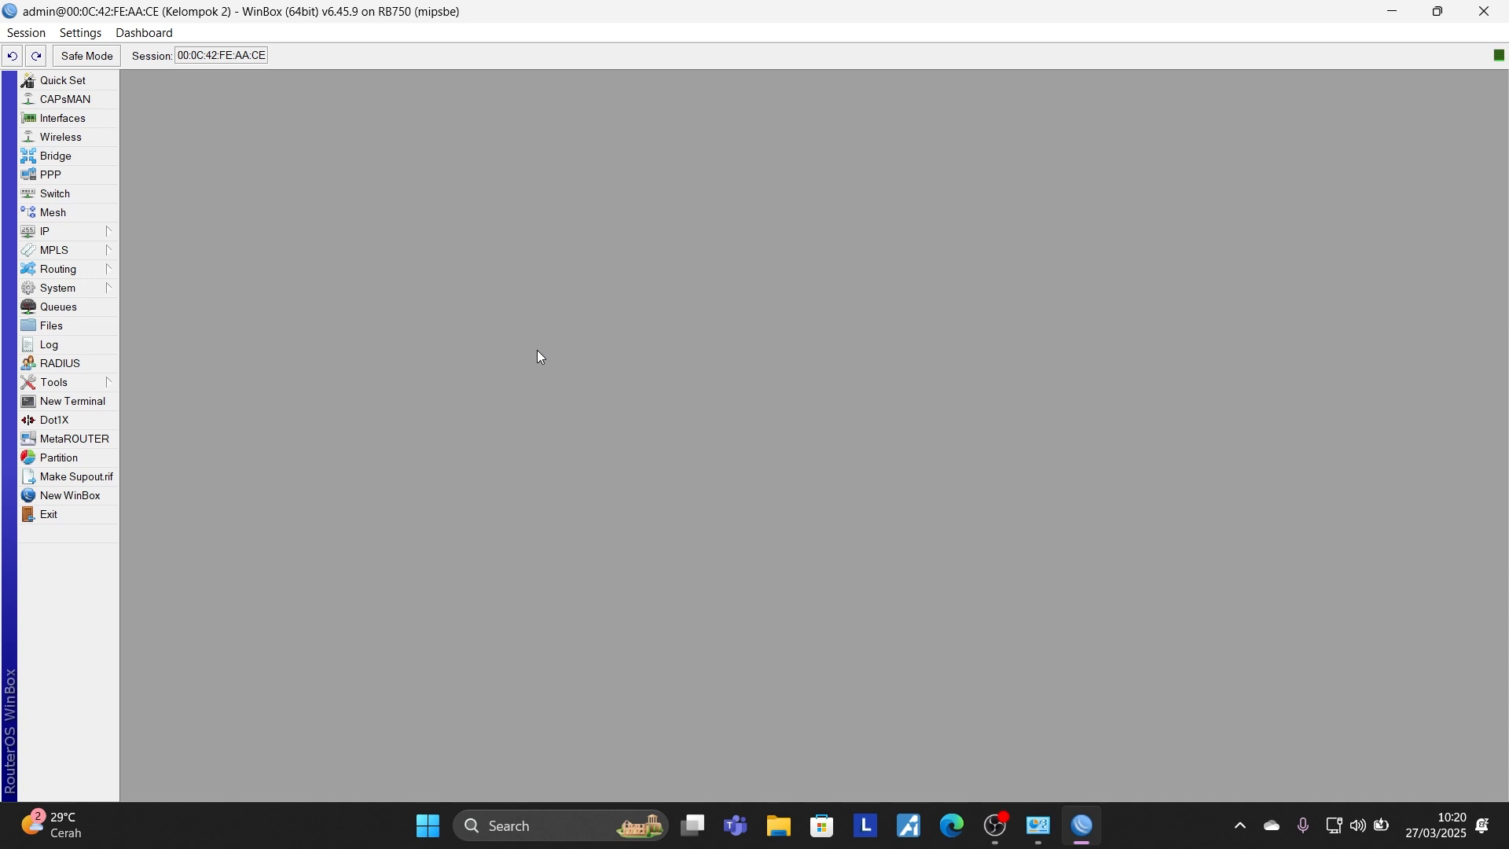
# Step: Create a new simple queue in the router's Queue List and name it Limit client
pyautogui.click(78, 309)
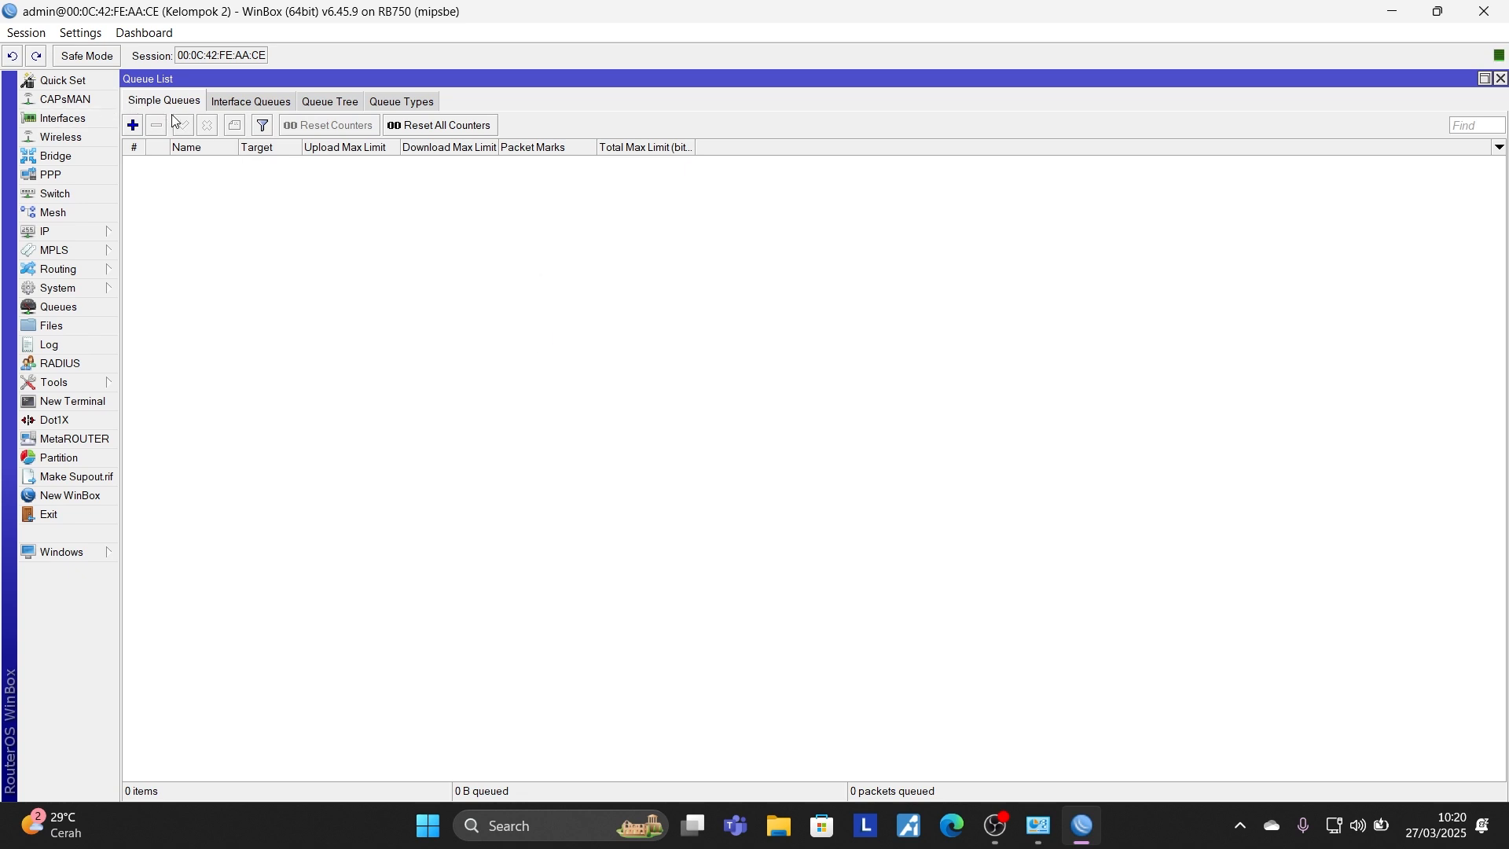
pyautogui.click(133, 126)
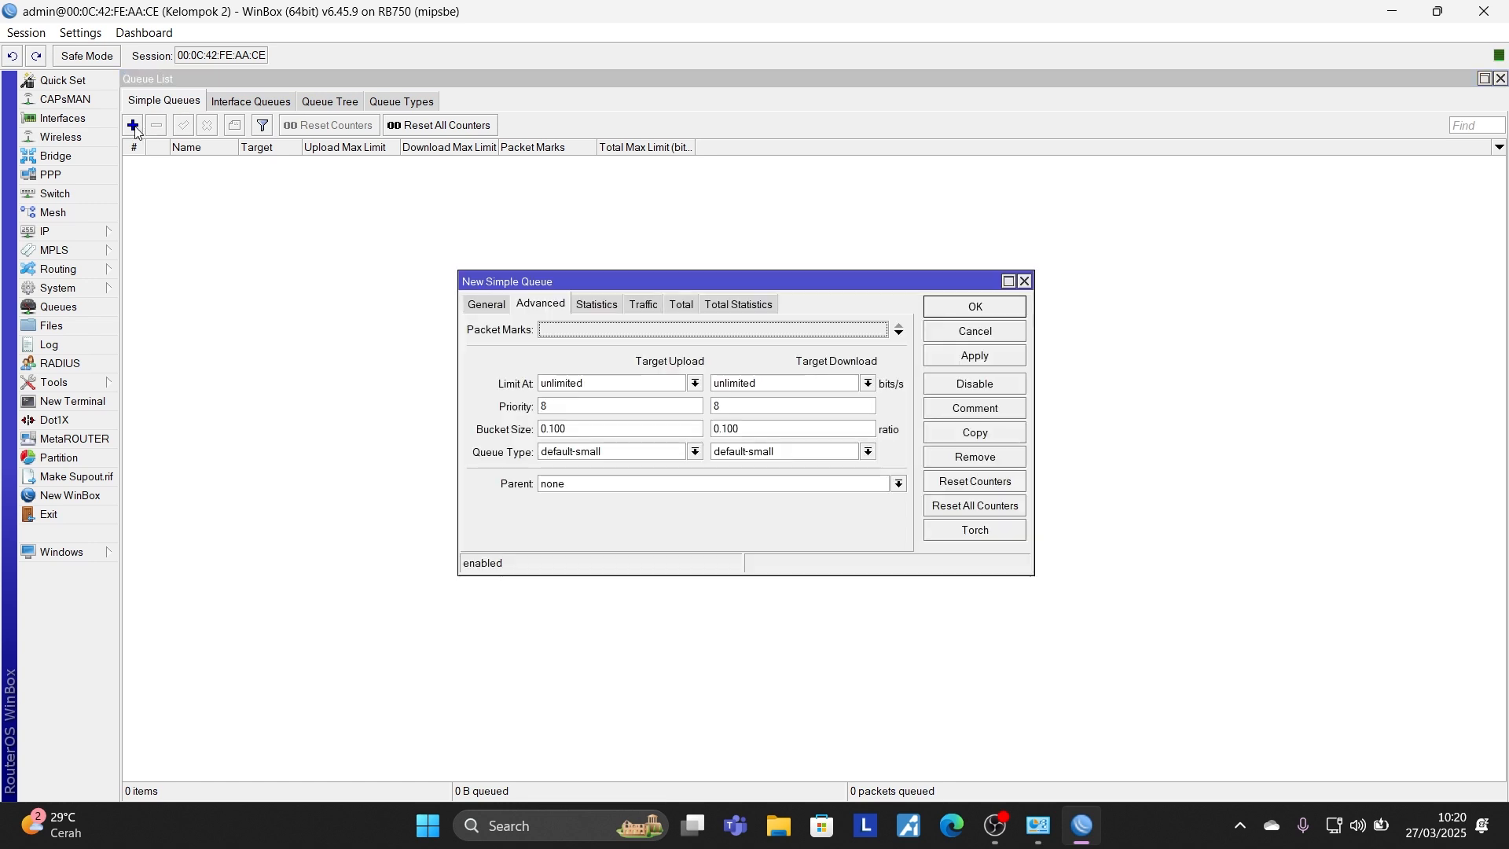
pyautogui.click(488, 308)
pyautogui.moveTo(604, 331); pyautogui.dragTo(529, 328)
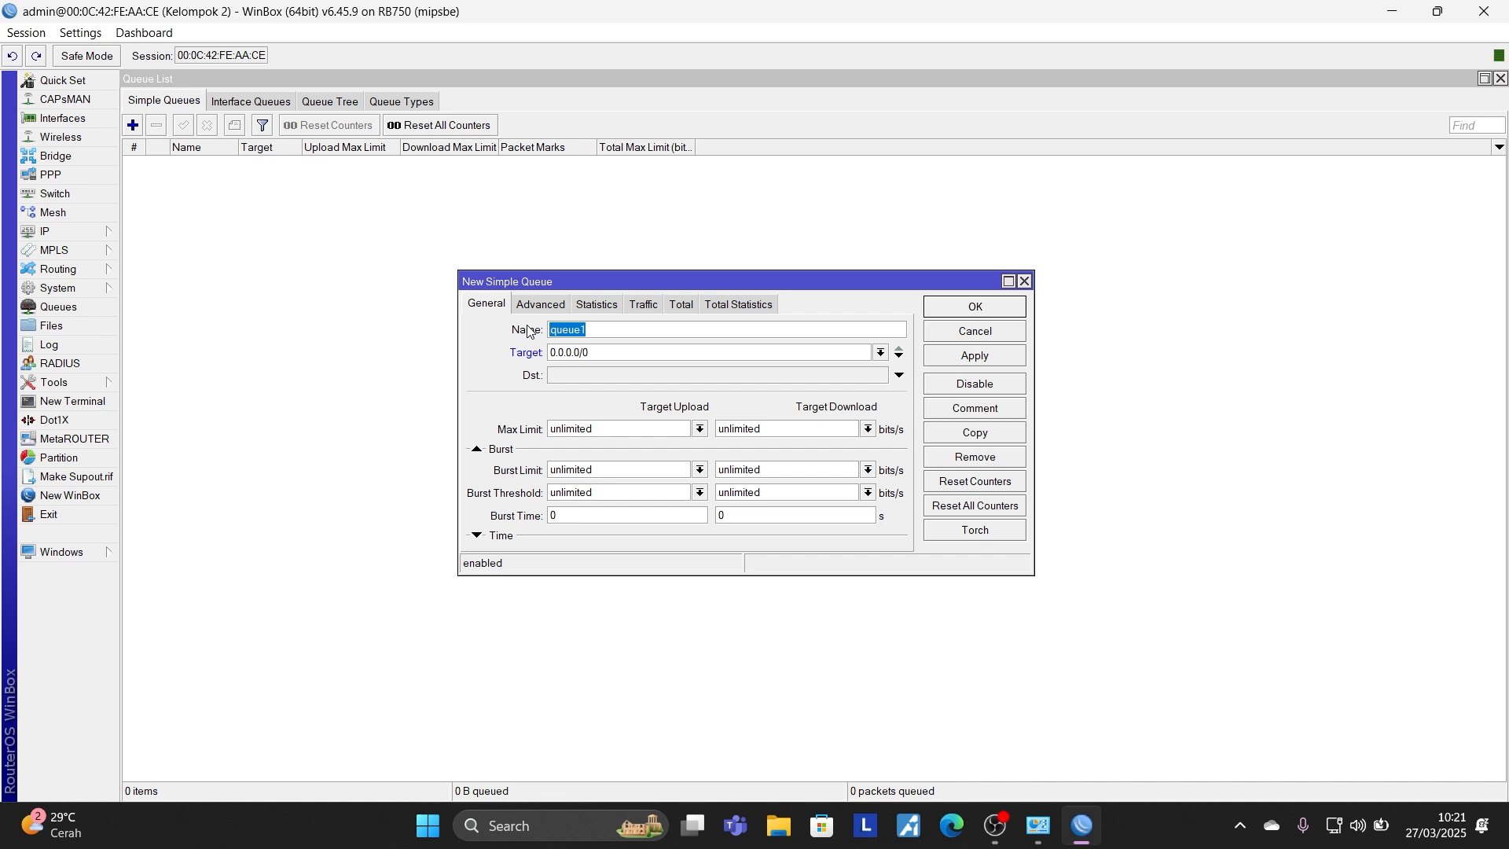
pyautogui.write('LImit')
pyautogui.press('BackSpace')
pyautogui.press('BackSpace')
pyautogui.press('BackSpace')
pyautogui.press('BackSpace')
pyautogui.write('imit cloe')
pyautogui.press('BackSpace')
pyautogui.press('BackSpace')
pyautogui.write('ient')
pyautogui.moveTo(644, 352); pyautogui.dragTo(521, 360)
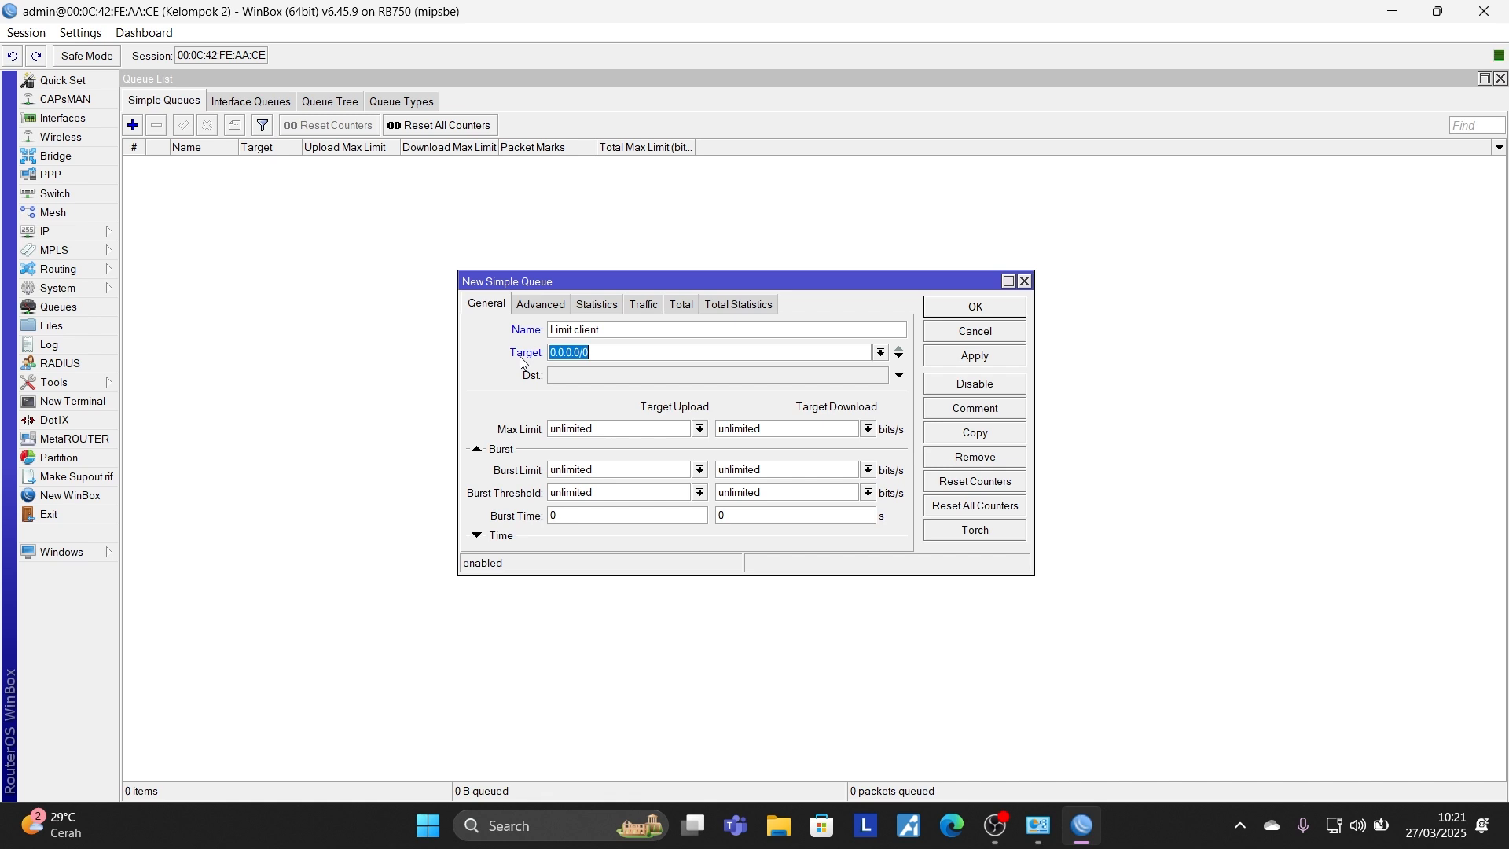
pyautogui.click(881, 352)
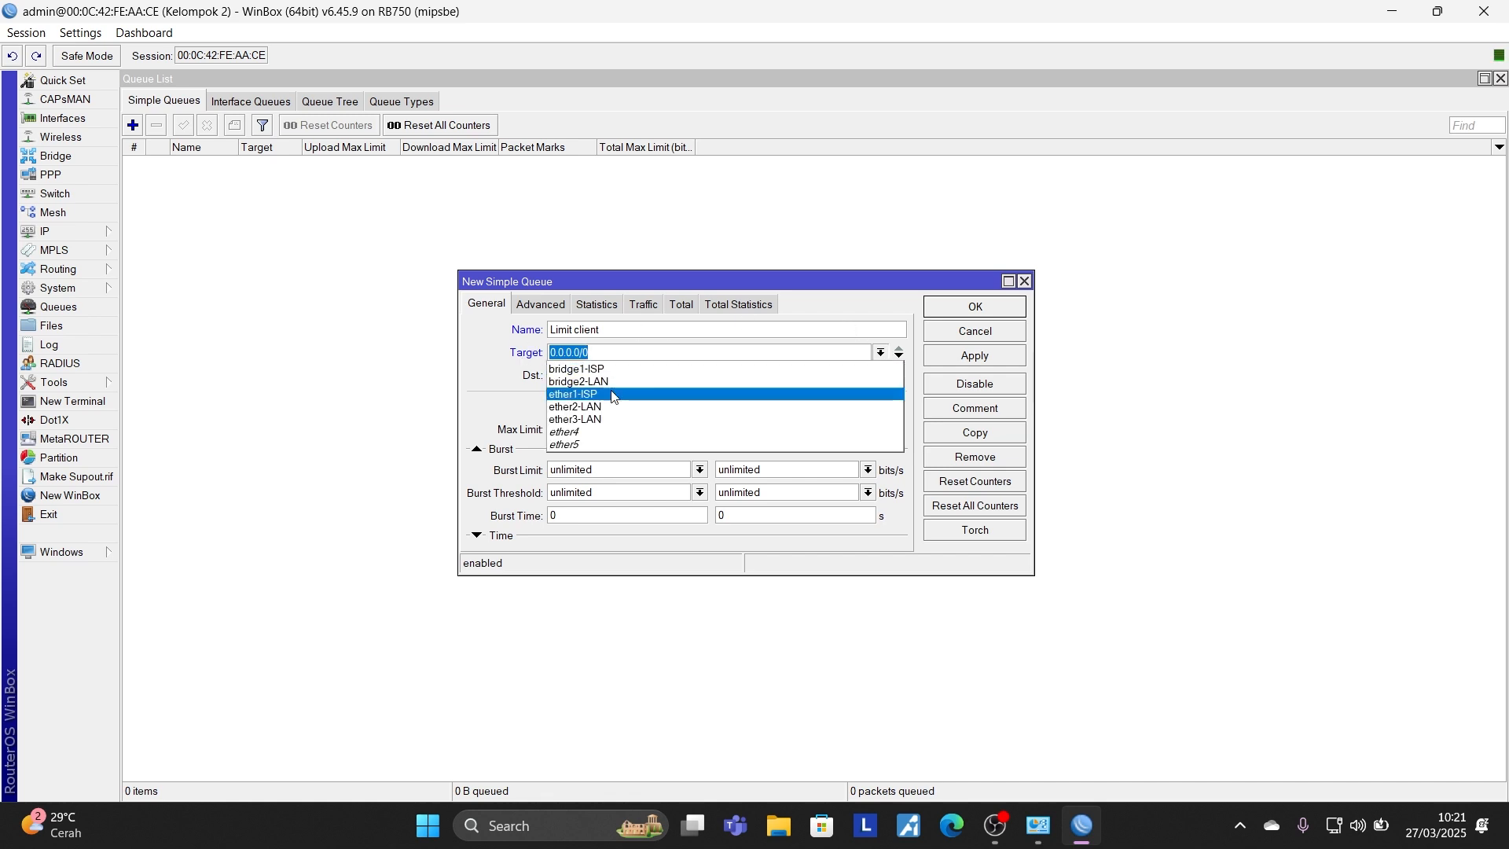
pyautogui.click(522, 371)
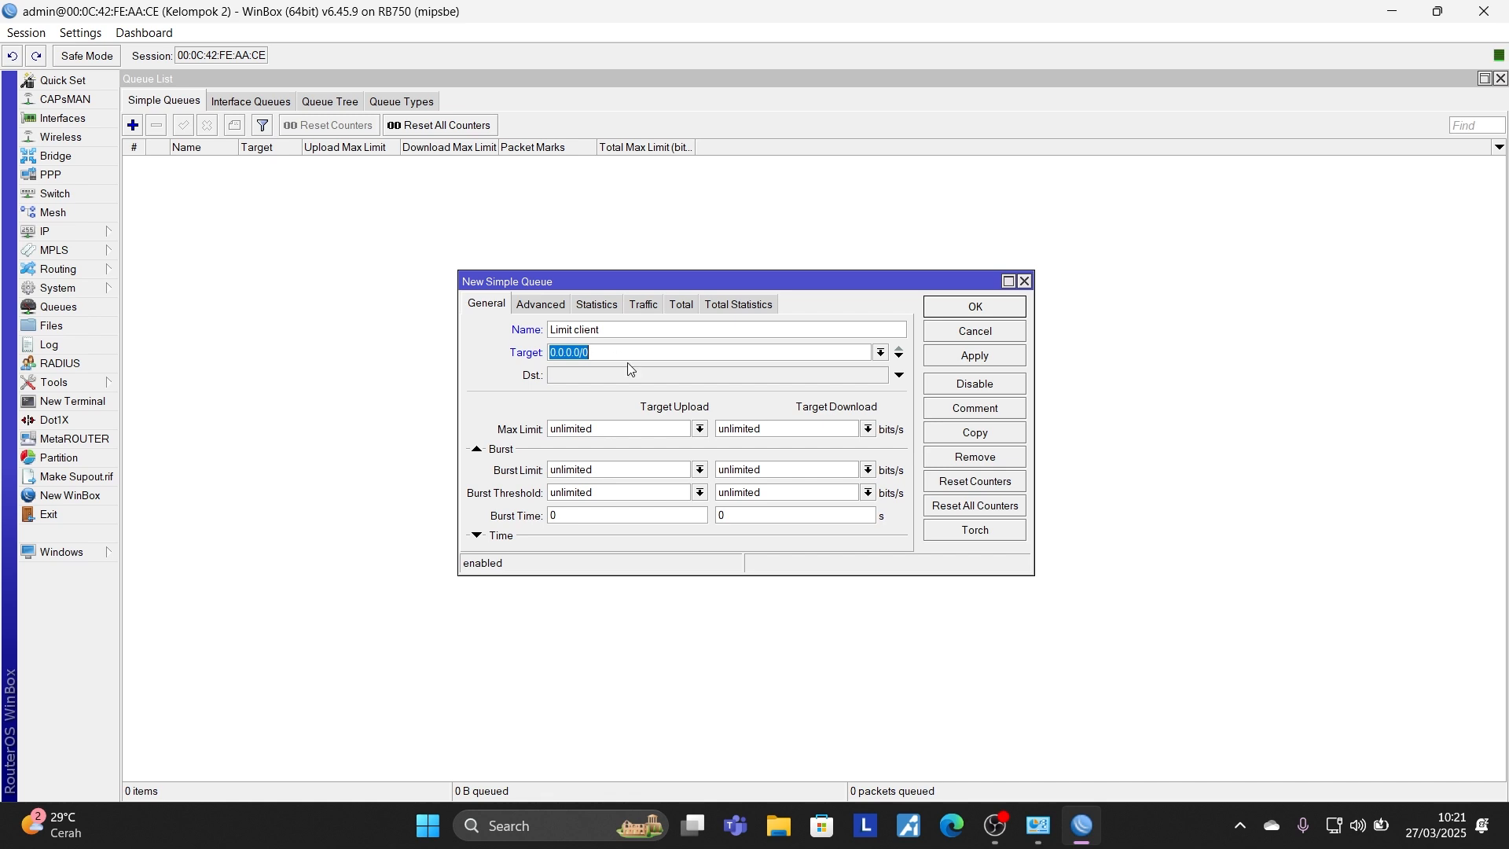
# Step: Check the PC's Ethernet connection details in Windows Network Connections, then close them and return to WinBox
pyautogui.click(1038, 826)
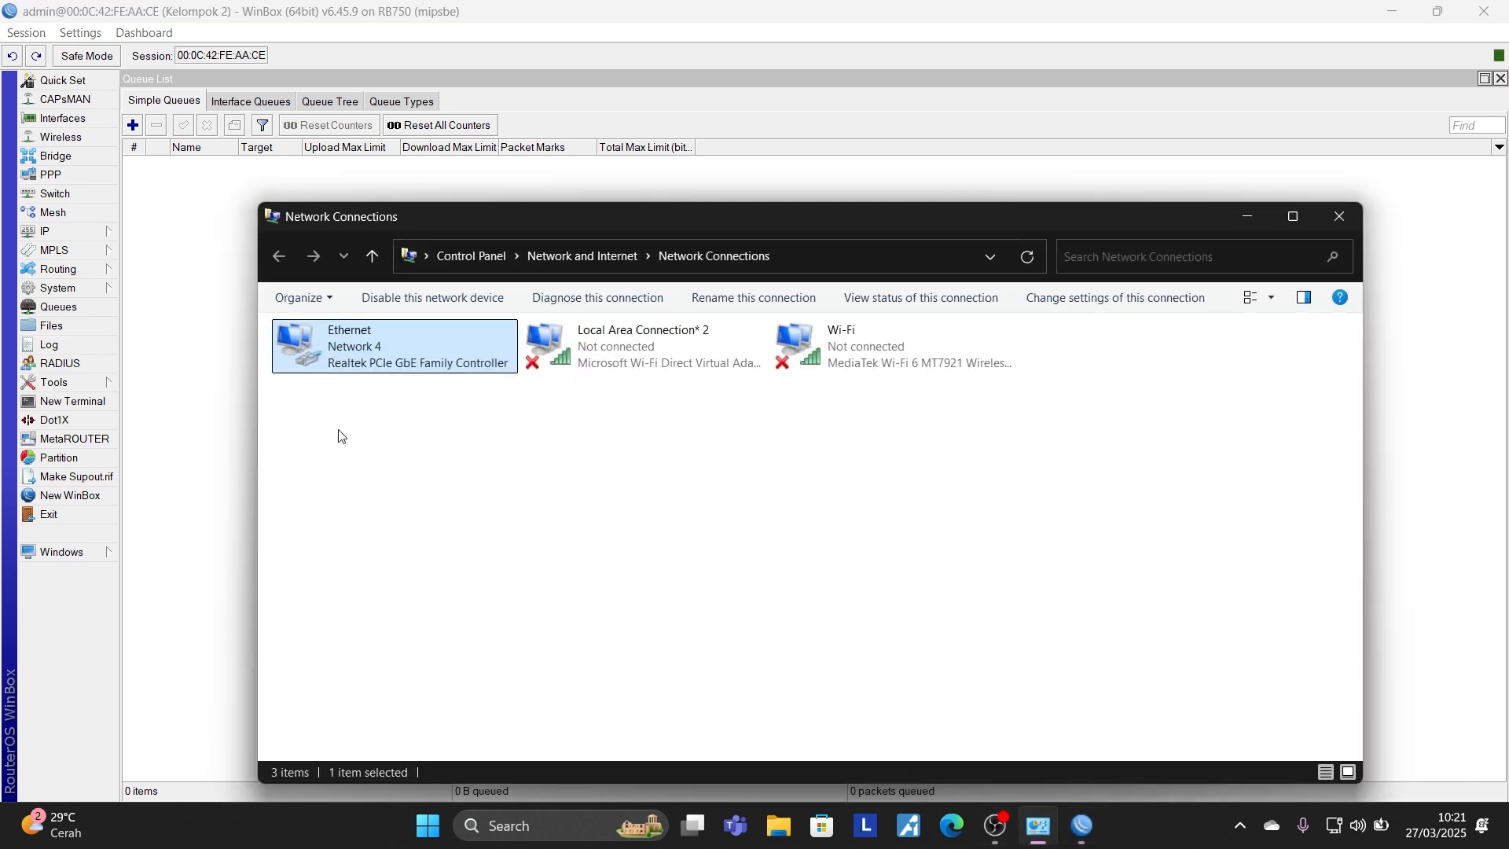
pyautogui.doubleClick(319, 341)
pyautogui.click(654, 401)
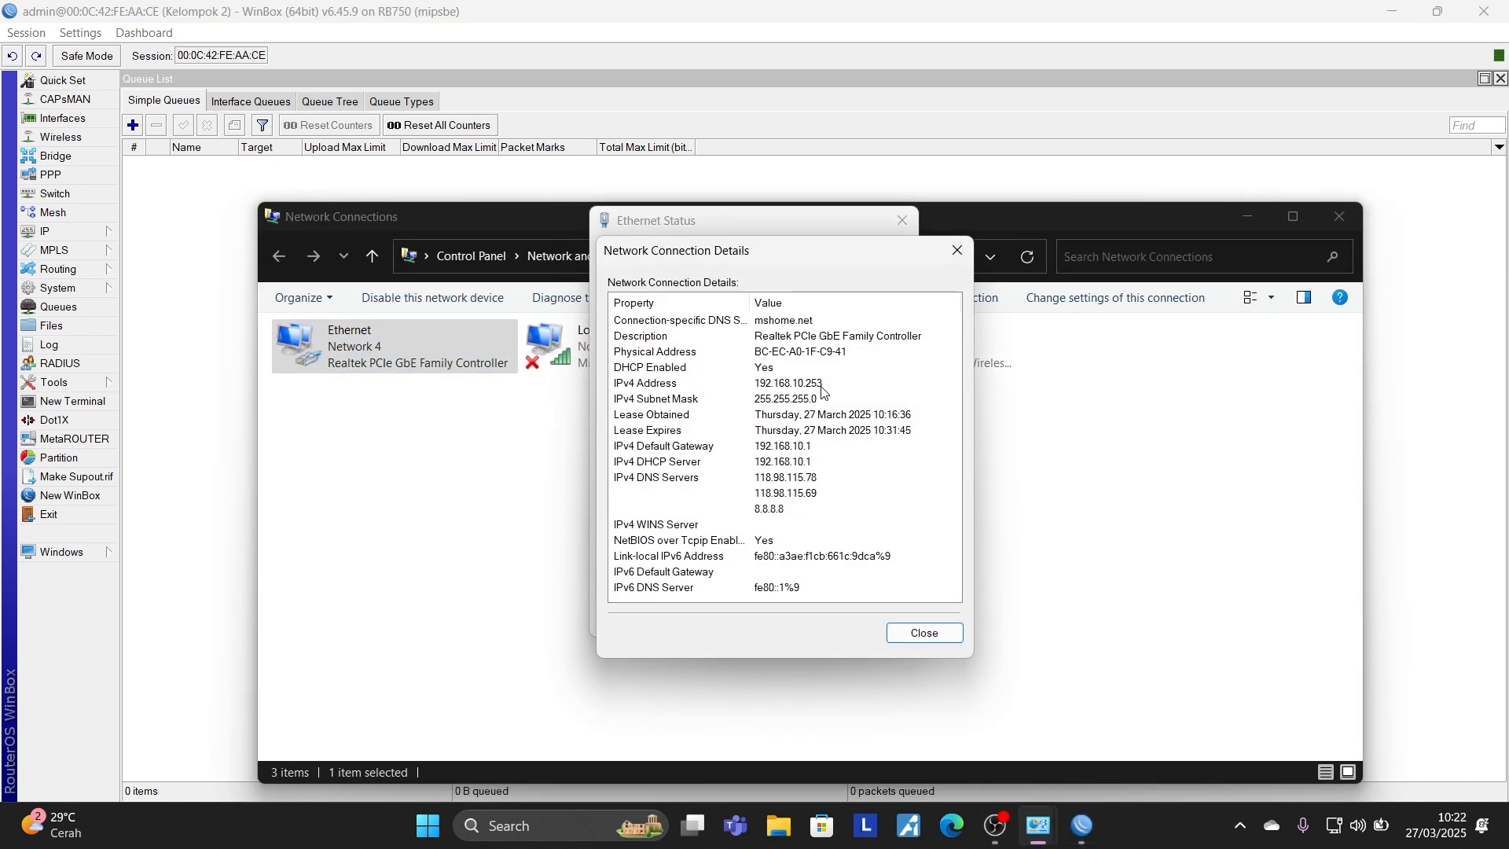
pyautogui.click(924, 633)
pyautogui.click(670, 415)
pyautogui.click(916, 632)
pyautogui.click(878, 620)
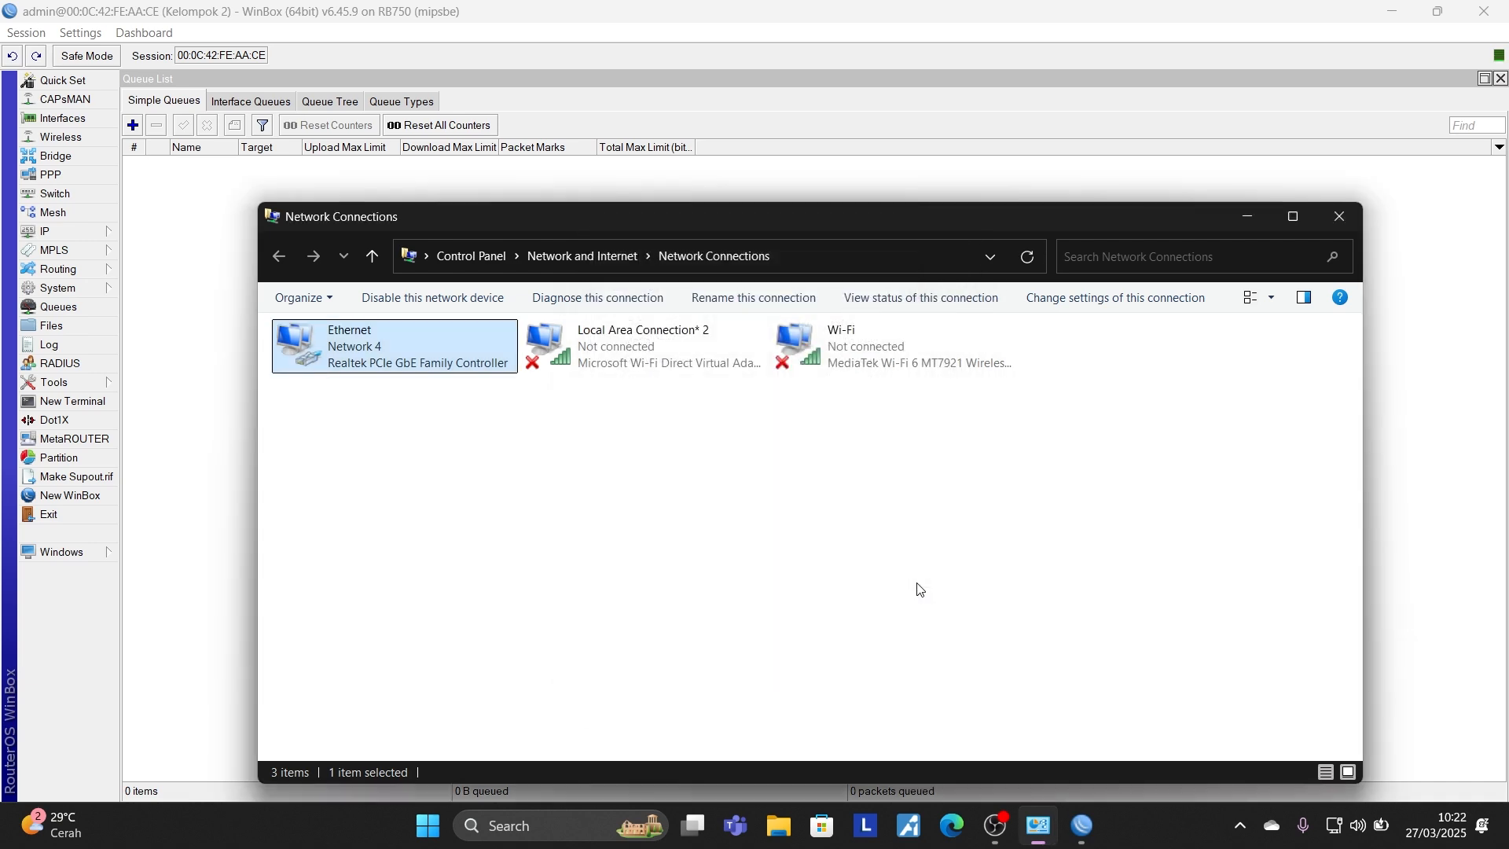
pyautogui.click(1247, 217)
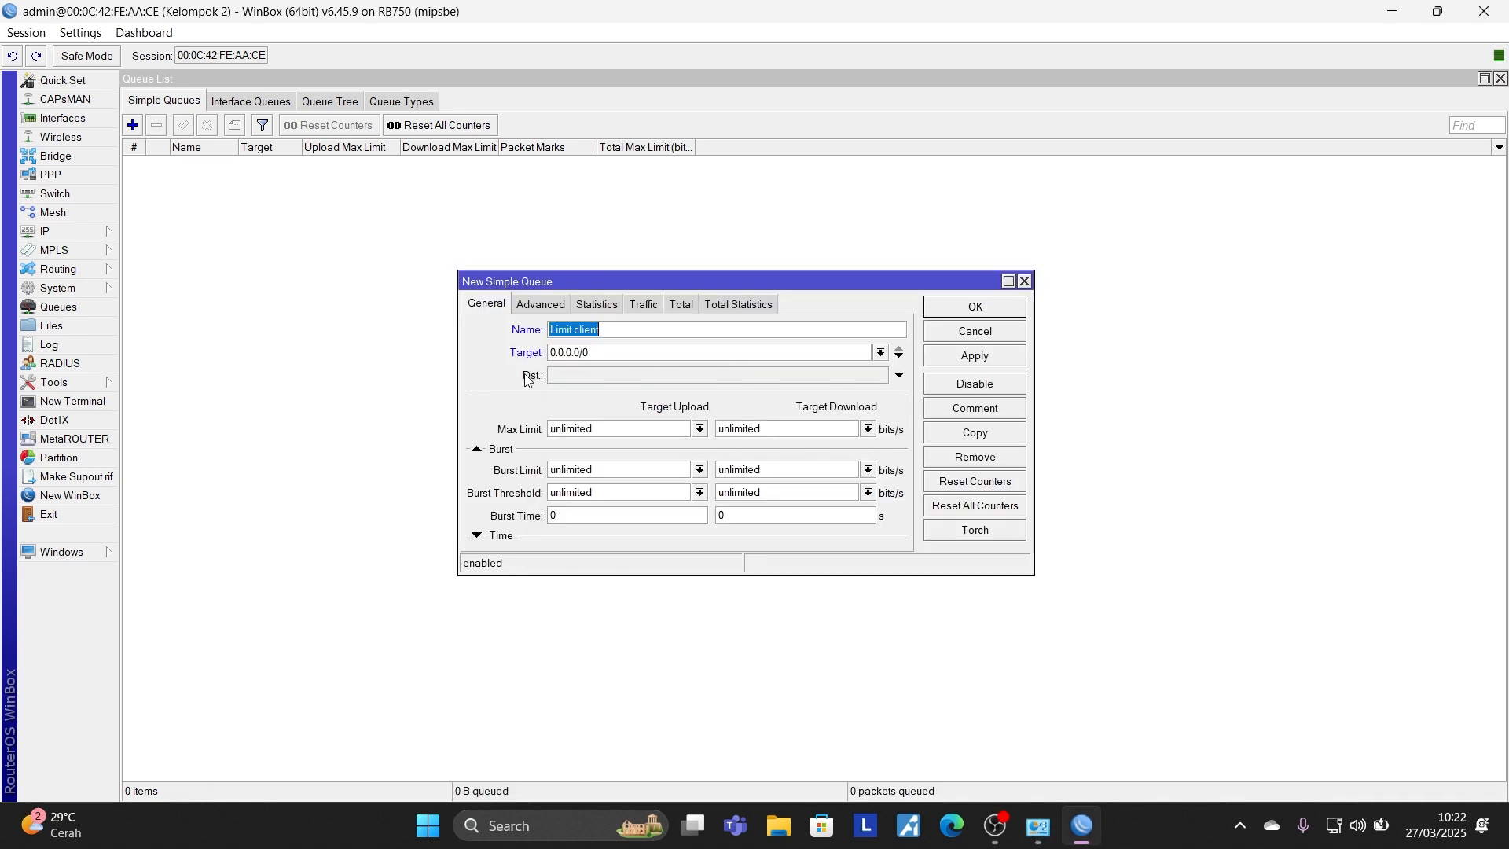
# Step: Set the queue's target to 192.168.10.254 and its upload max limit to 1M
pyautogui.doubleClick(605, 349)
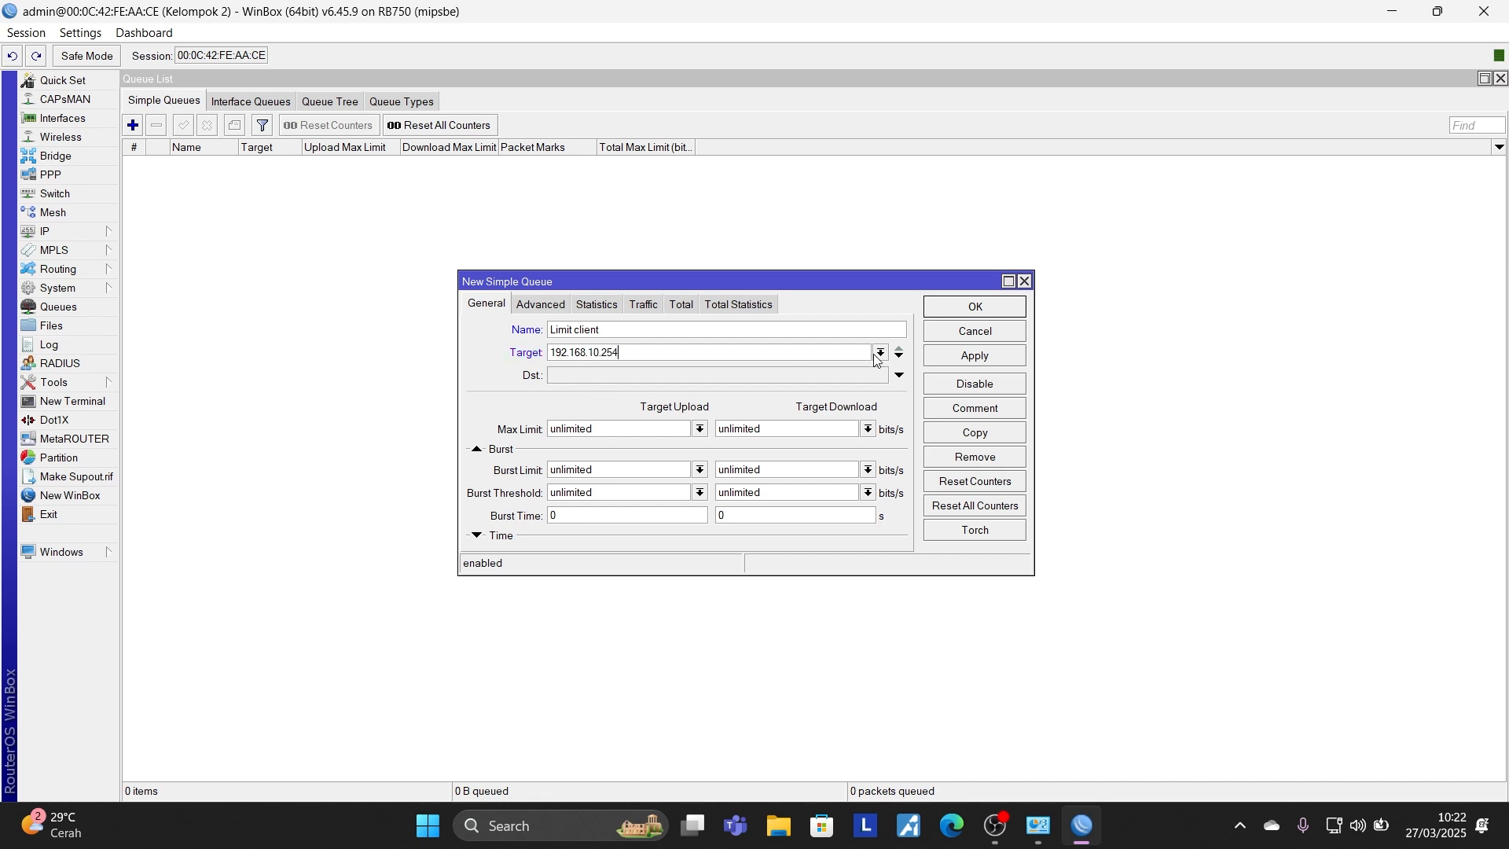
pyautogui.click(700, 429)
pyautogui.click(562, 409)
pyautogui.click(699, 430)
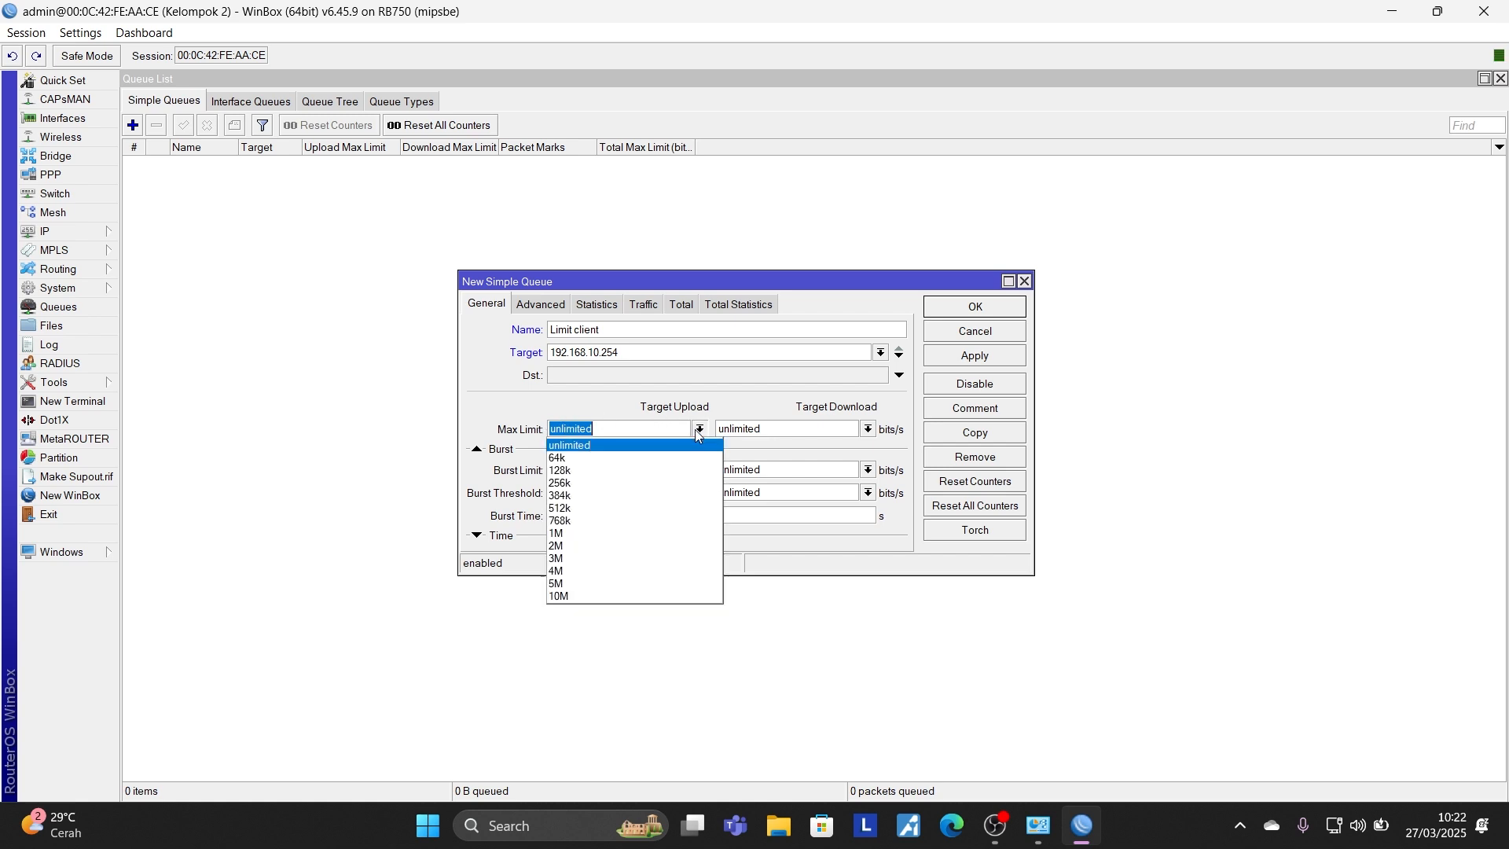
pyautogui.click(562, 534)
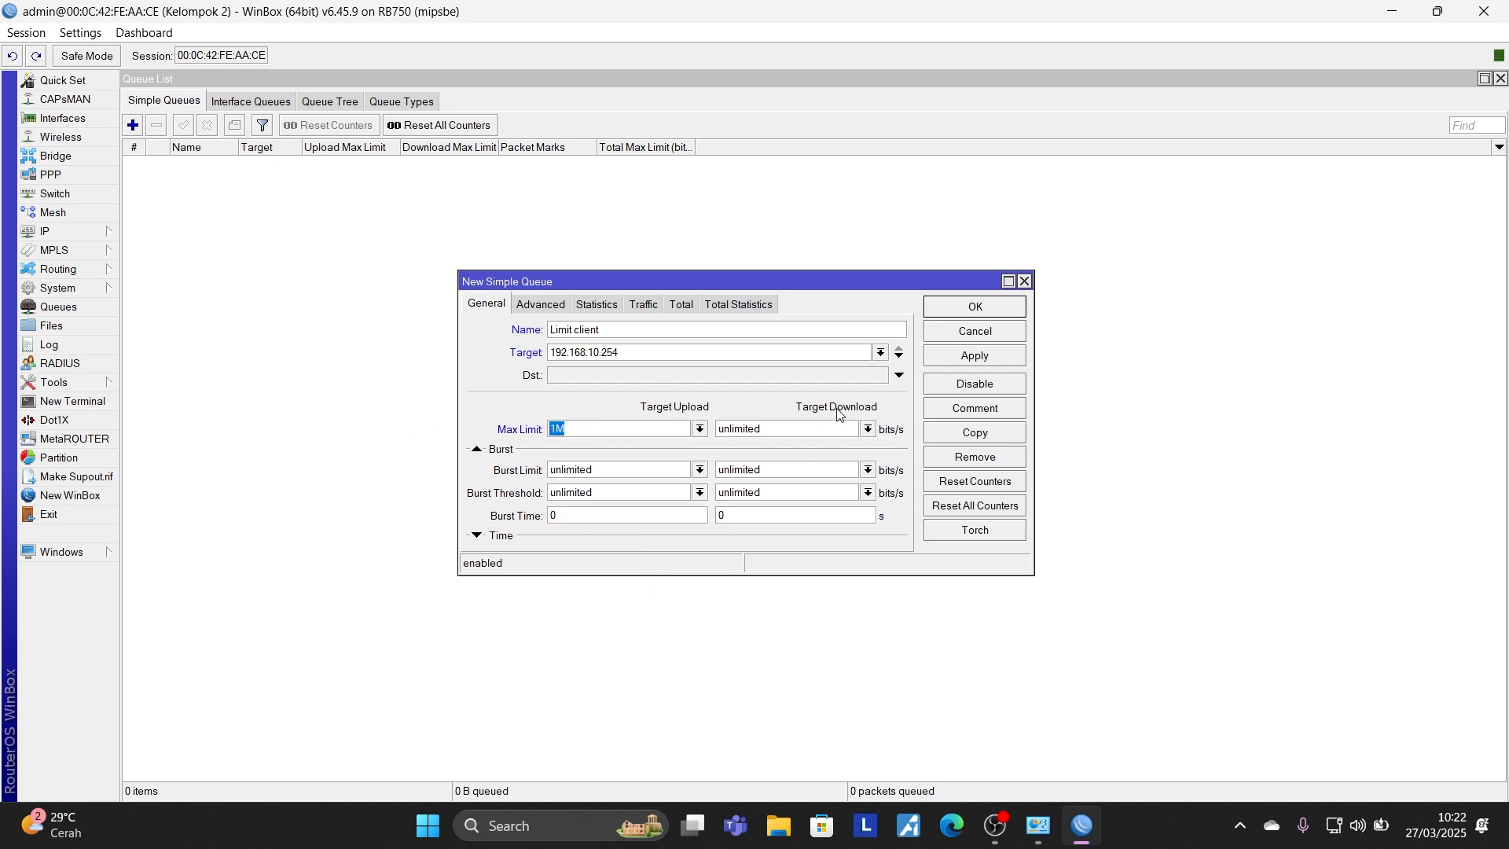
# Step: Set the queue's download max limit to 1M, then apply and save the queue
pyautogui.click(867, 429)
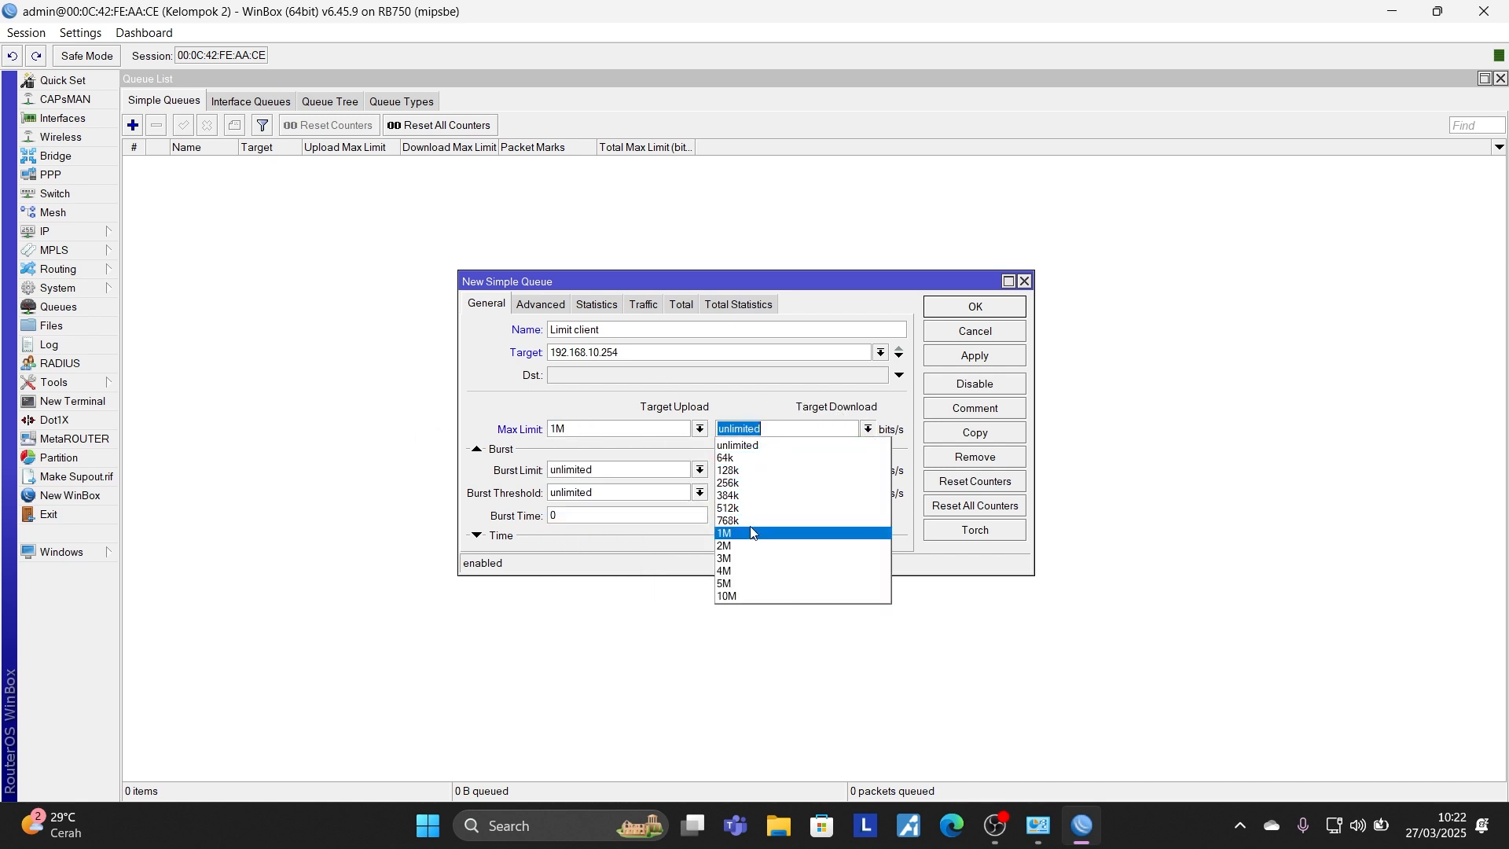
pyautogui.click(753, 533)
pyautogui.click(884, 450)
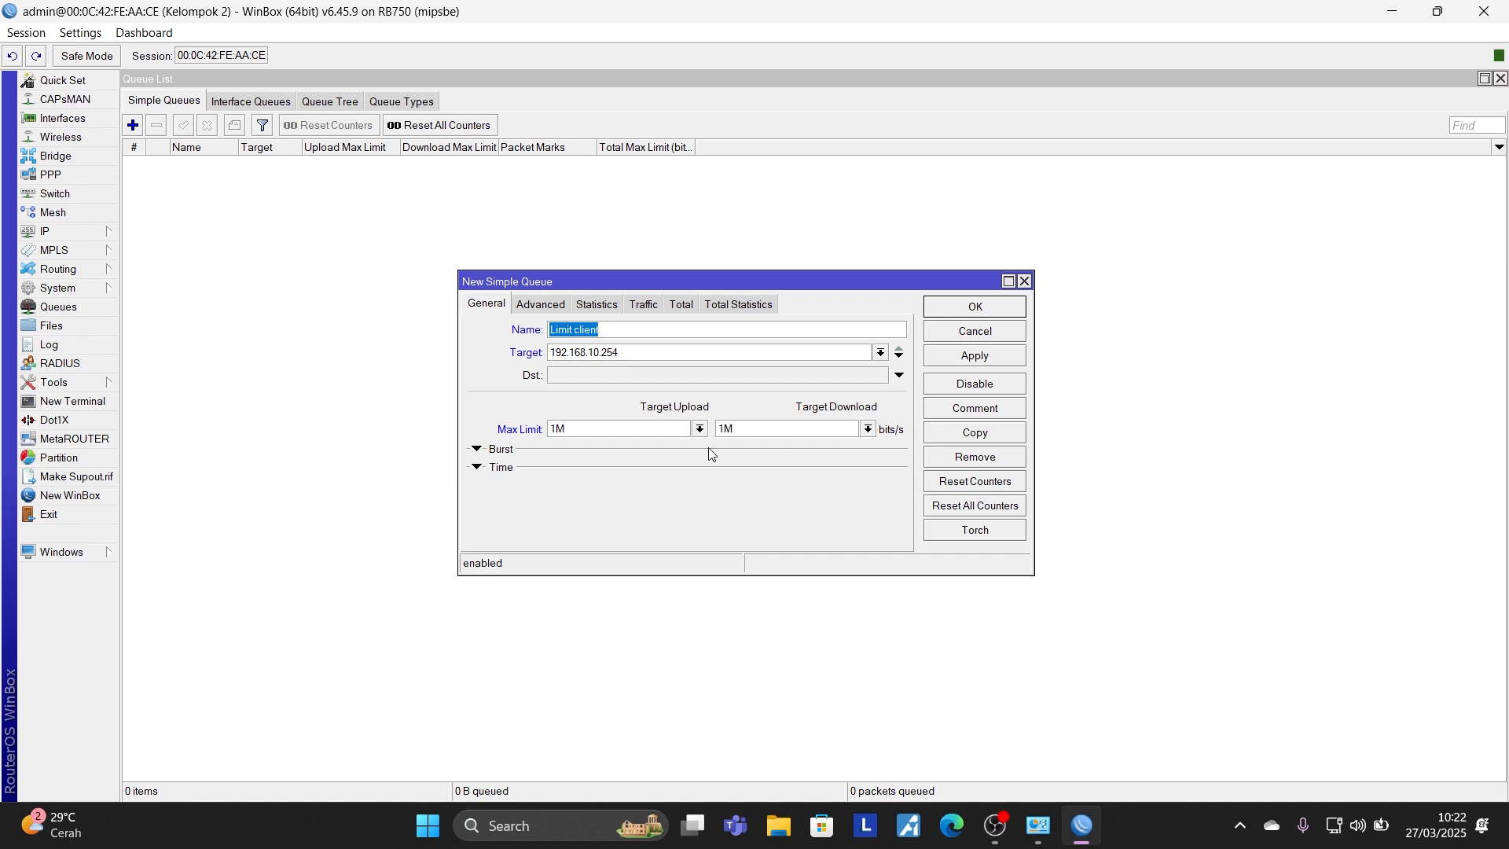
pyautogui.click(500, 449)
pyautogui.click(980, 358)
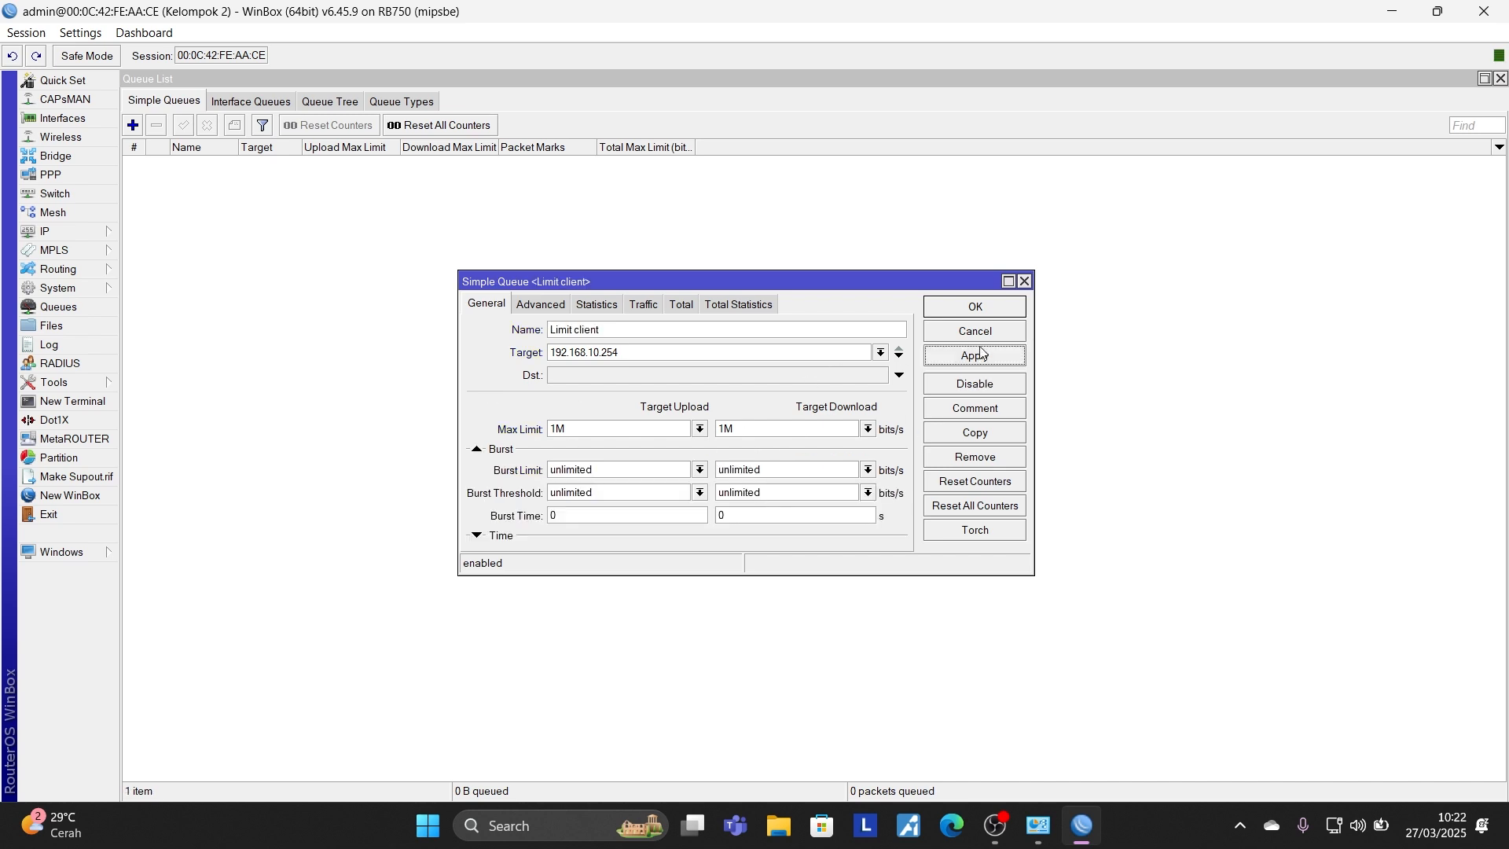
pyautogui.click(980, 308)
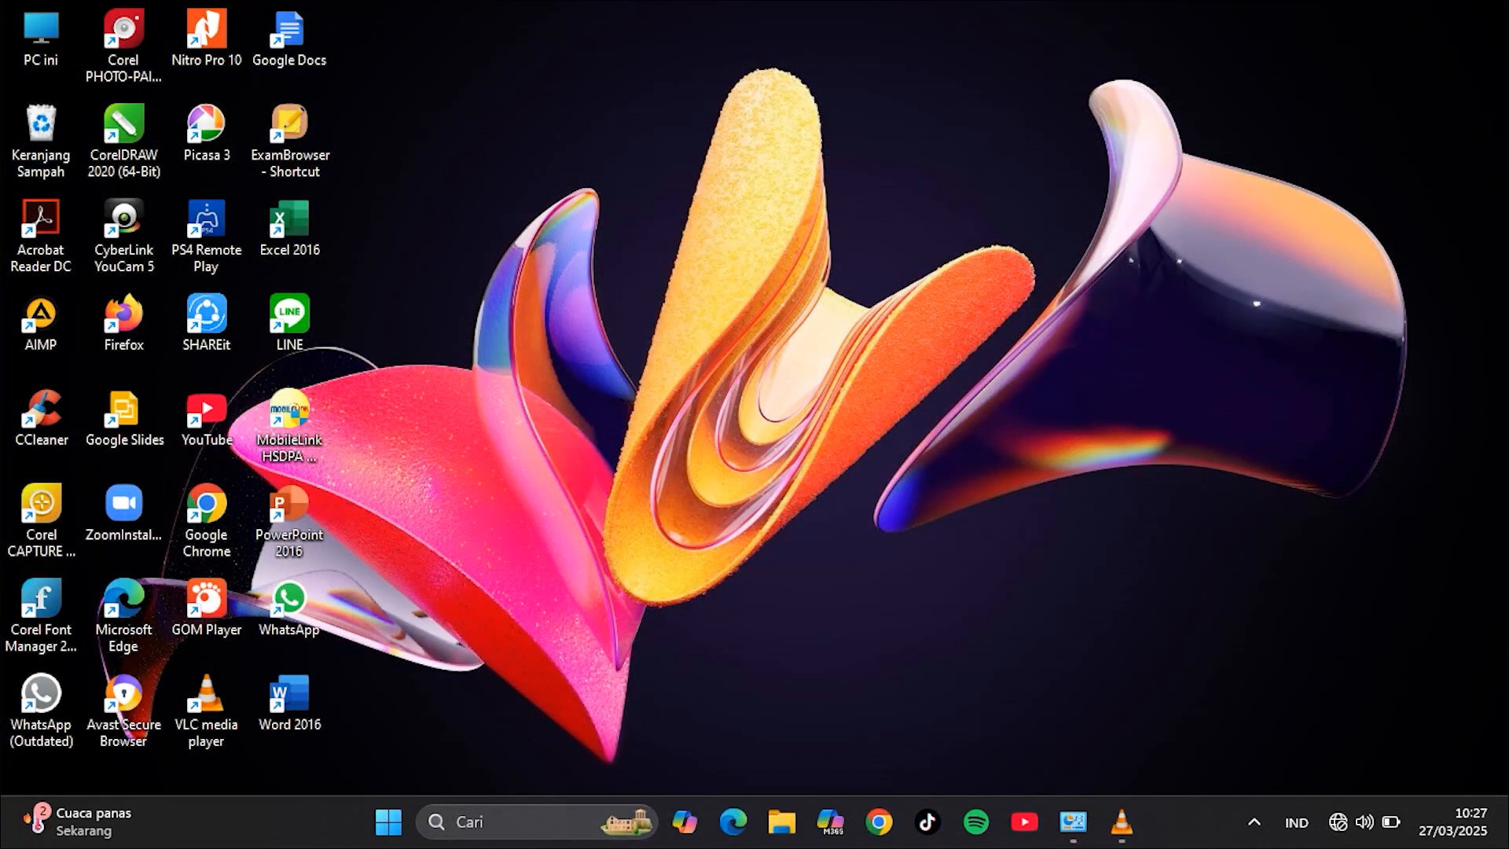
# Step: On the client PC, set the Ethernet adapter's IPv4 properties to obtain the IP address and DNS server automatically
pyautogui.click(1073, 822)
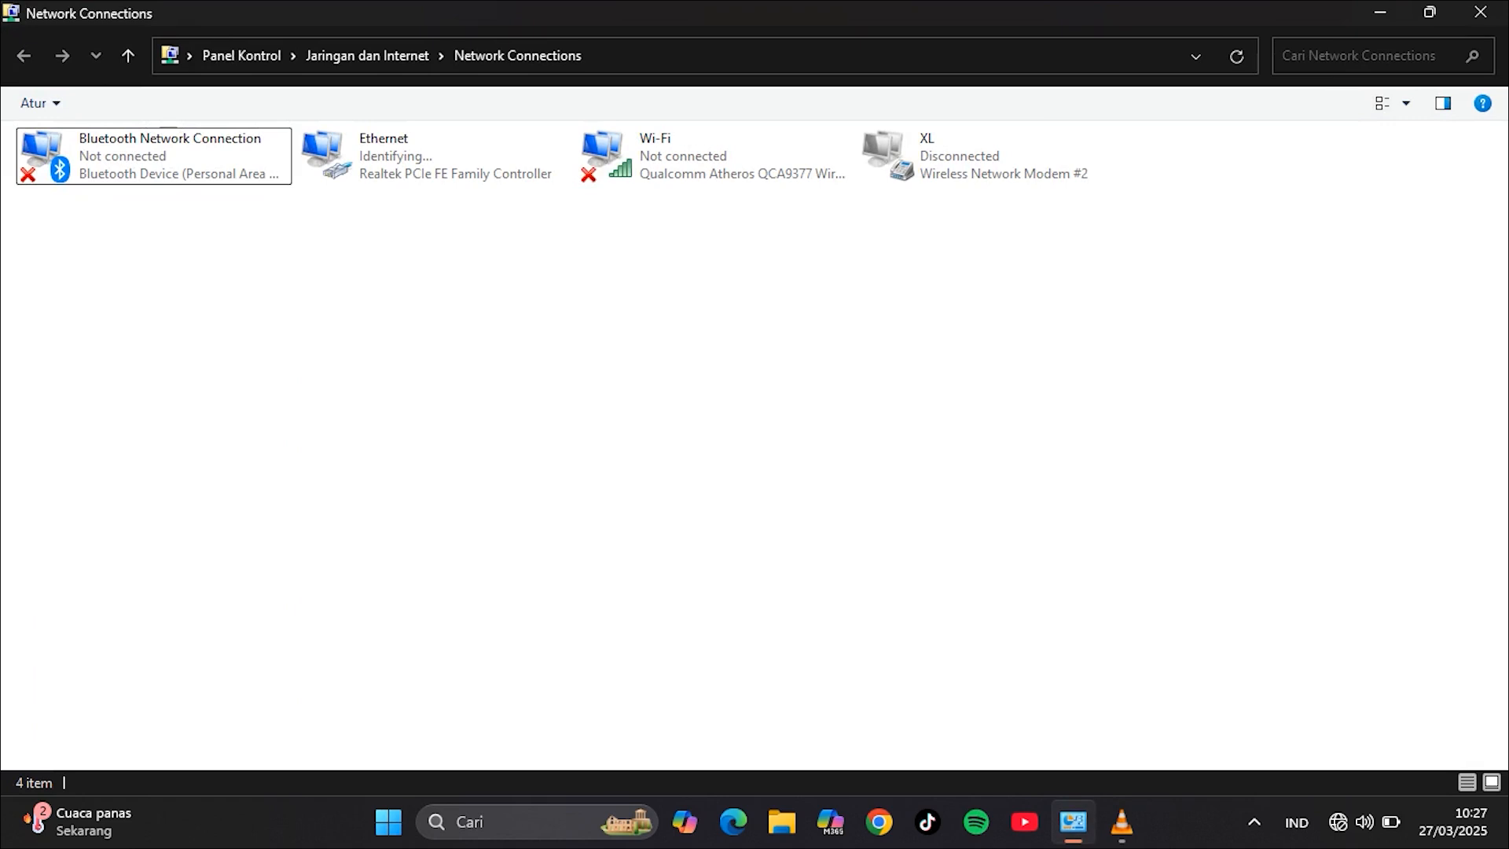
pyautogui.doubleClick(425, 156)
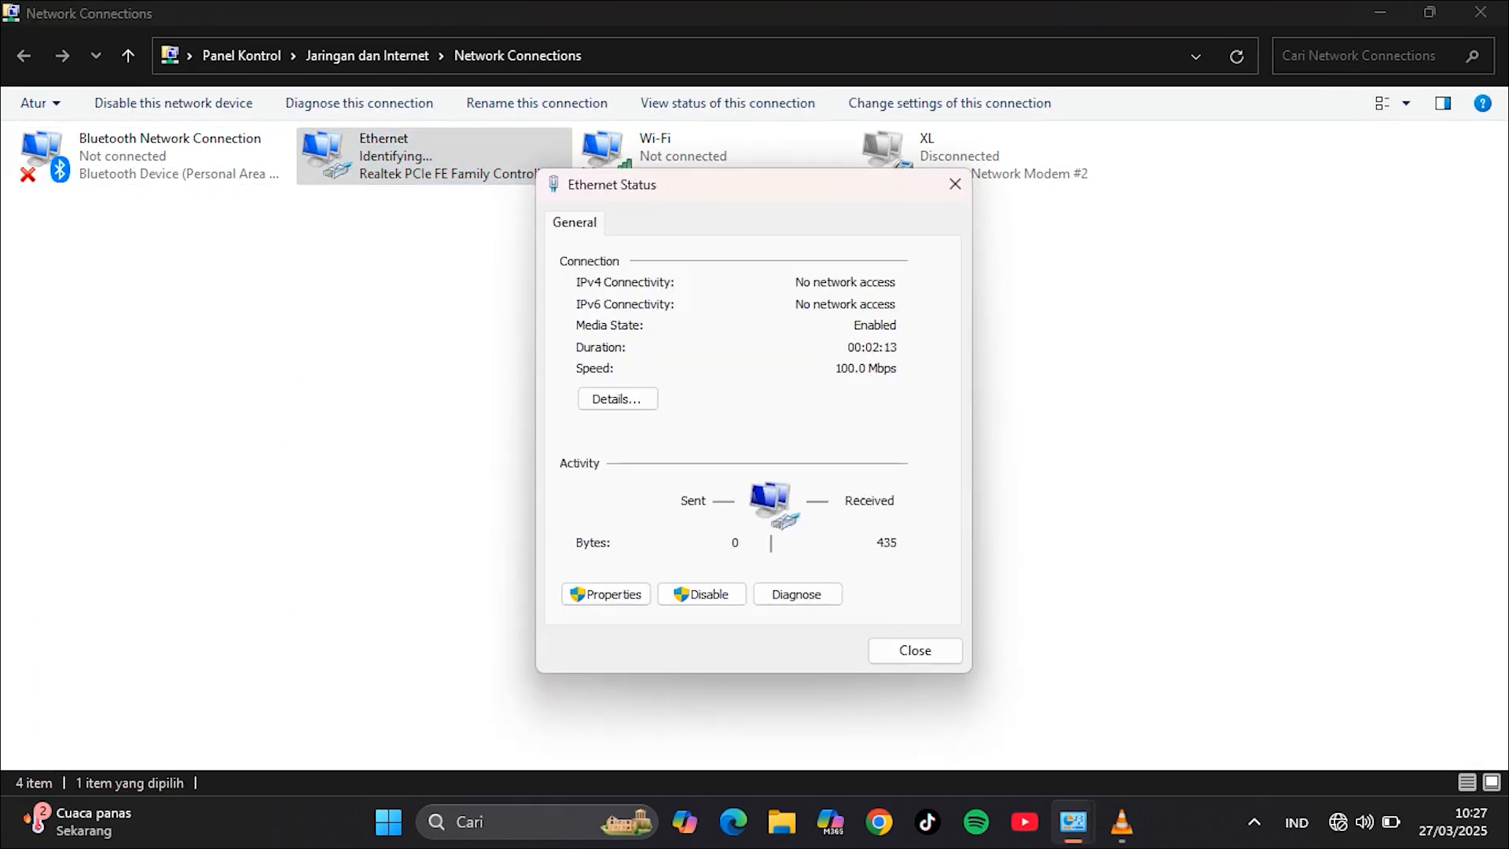
pyautogui.click(605, 594)
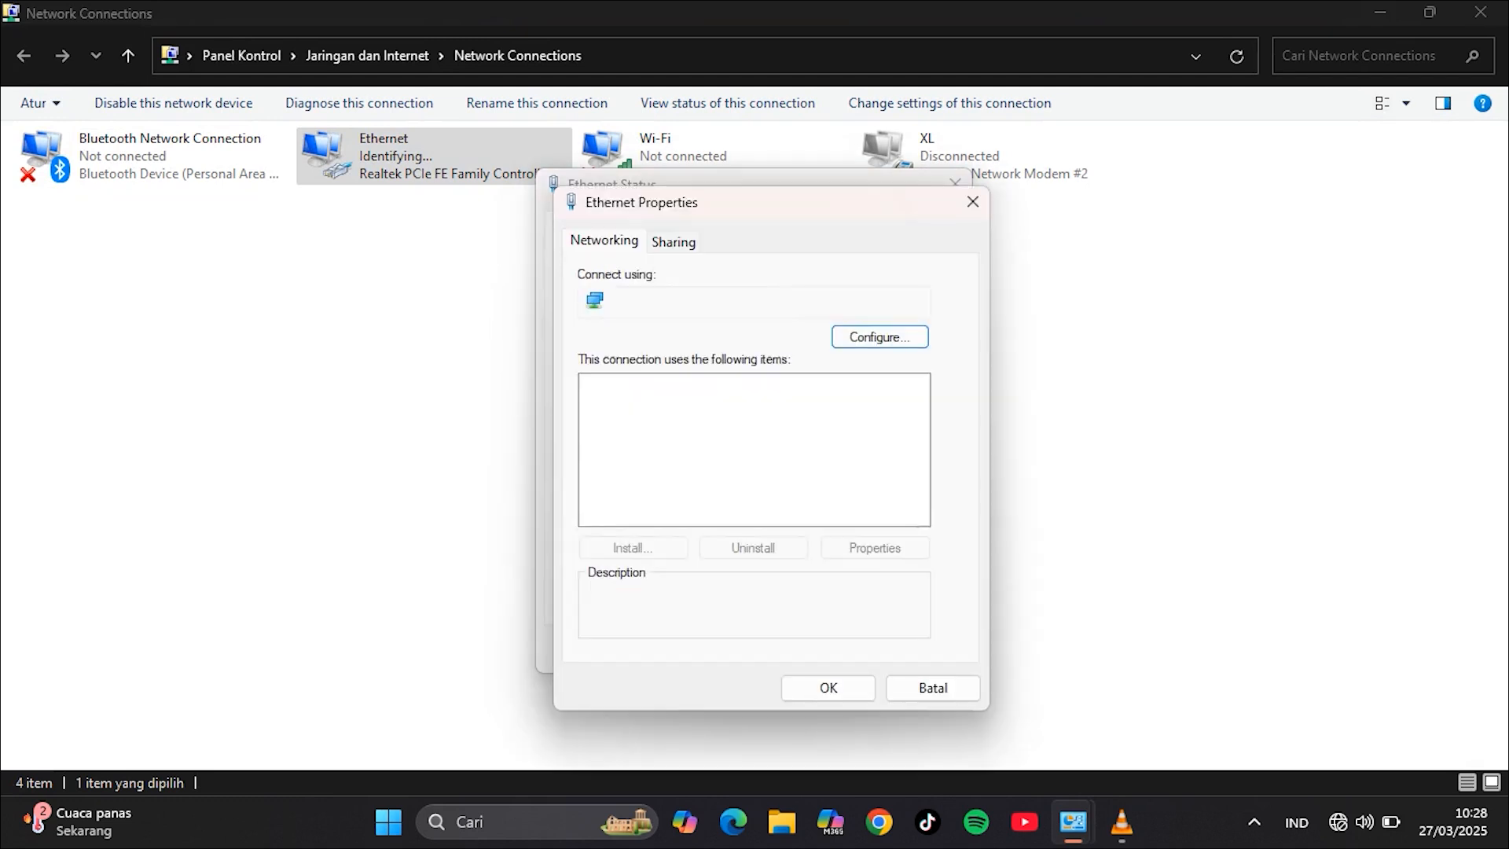
pyautogui.doubleClick(692, 439)
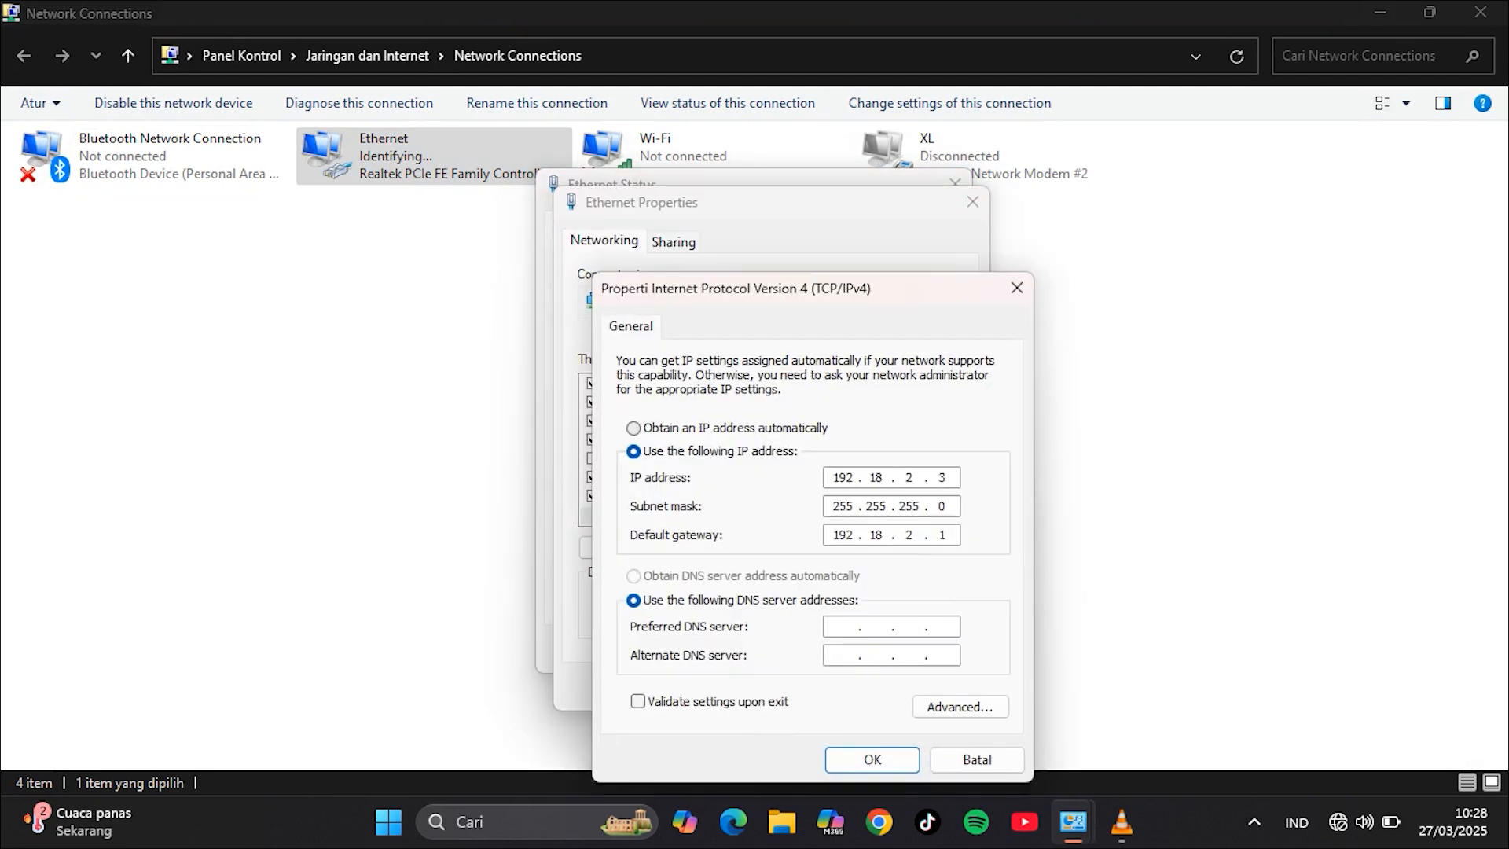
pyautogui.click(633, 428)
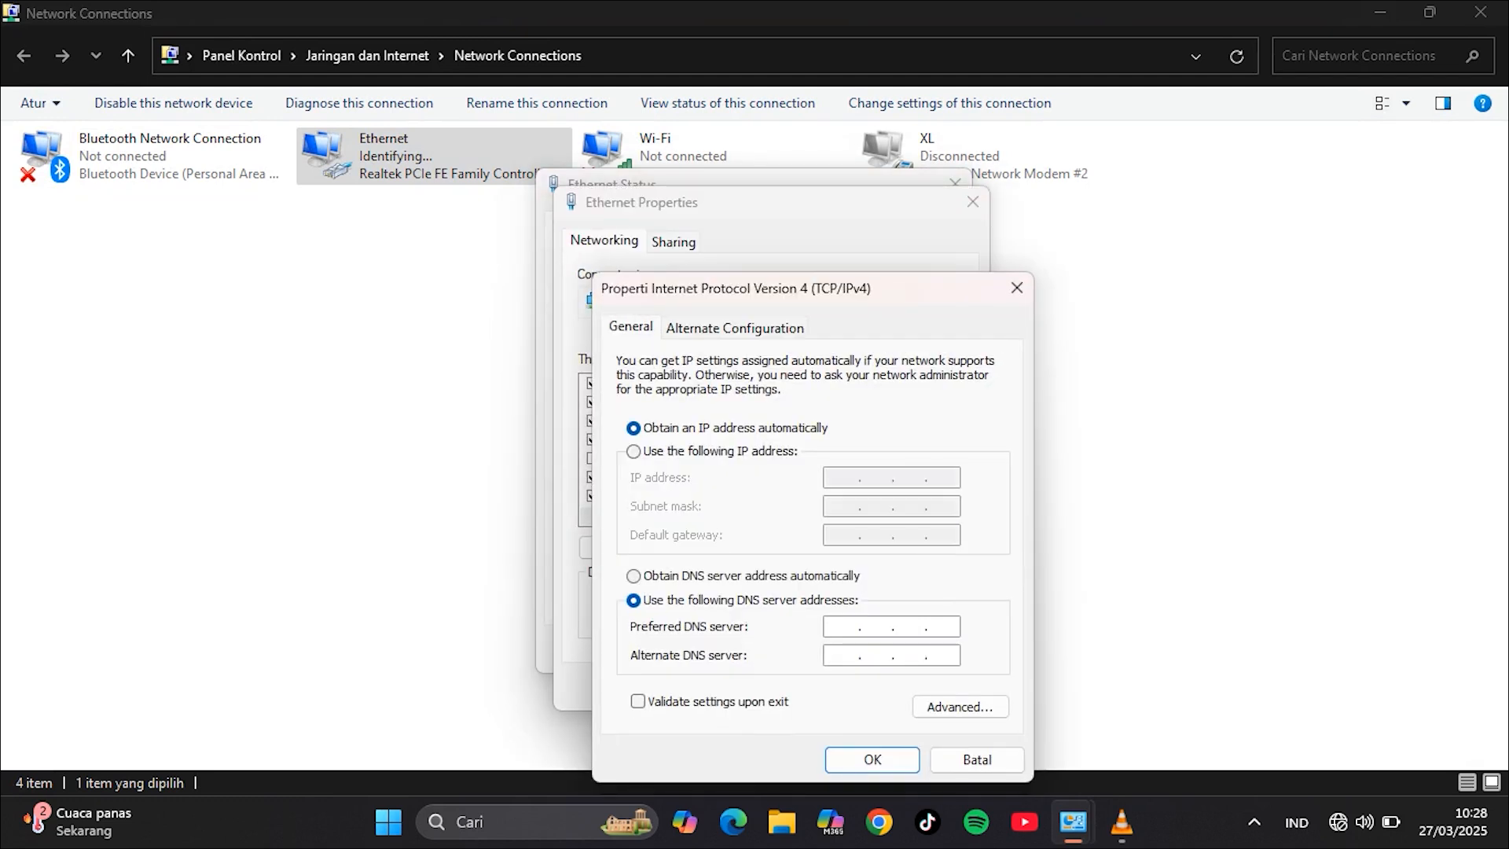
pyautogui.click(633, 576)
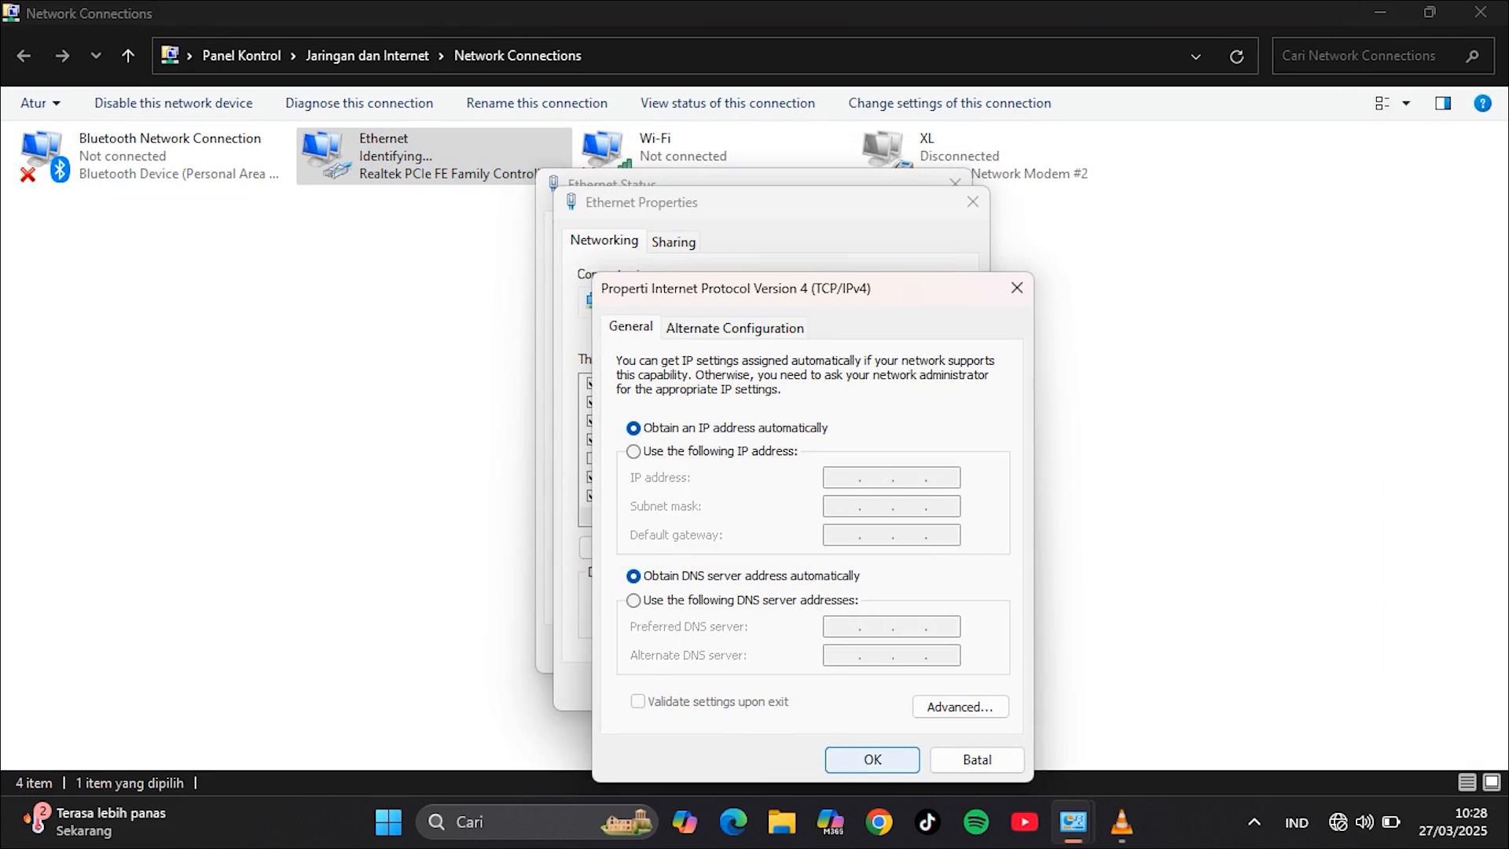
pyautogui.click(873, 760)
pyautogui.click(828, 688)
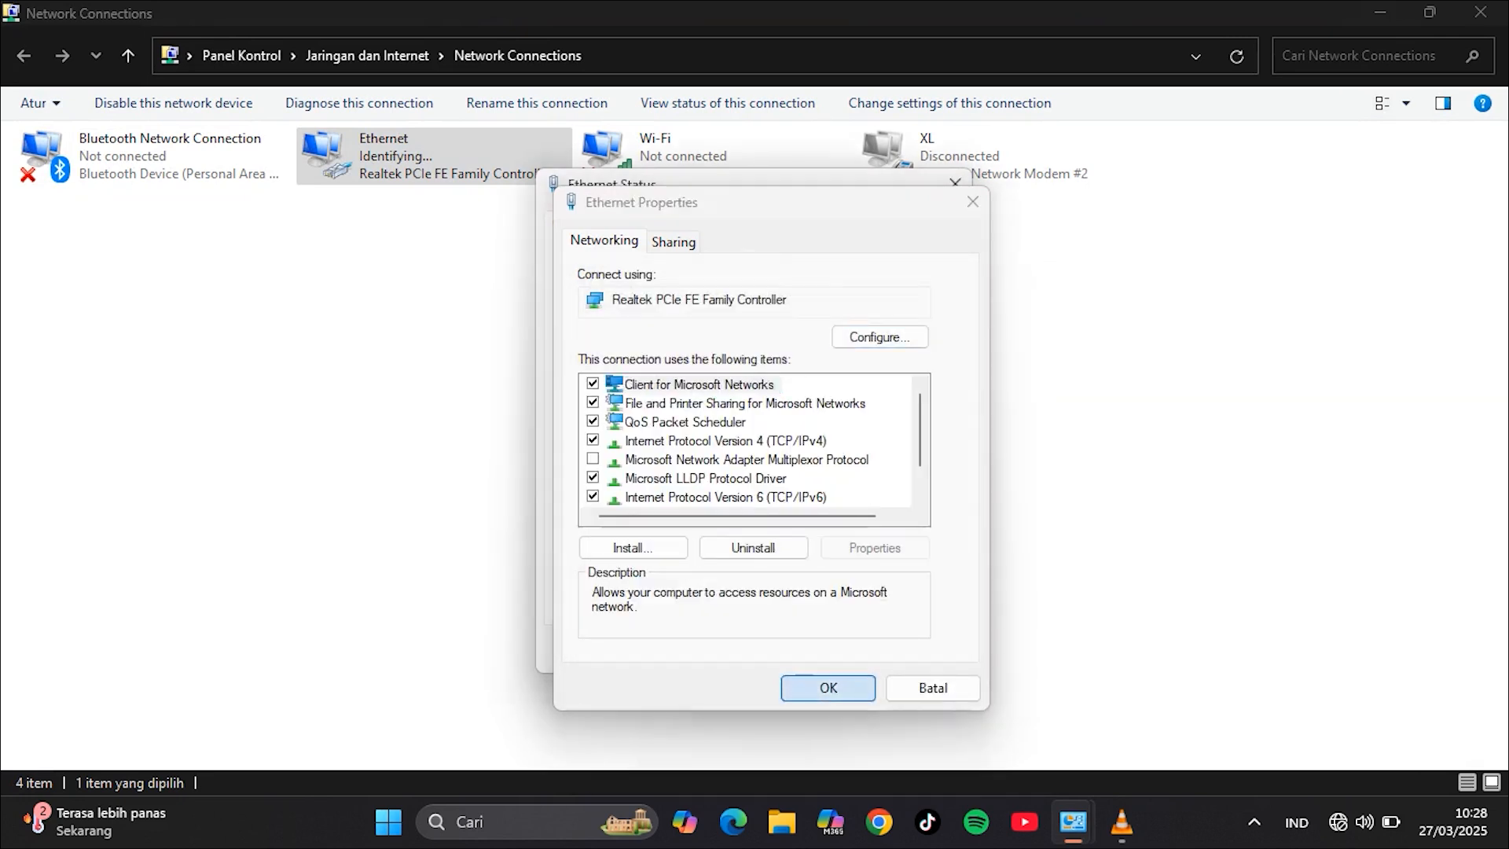
pyautogui.click(915, 651)
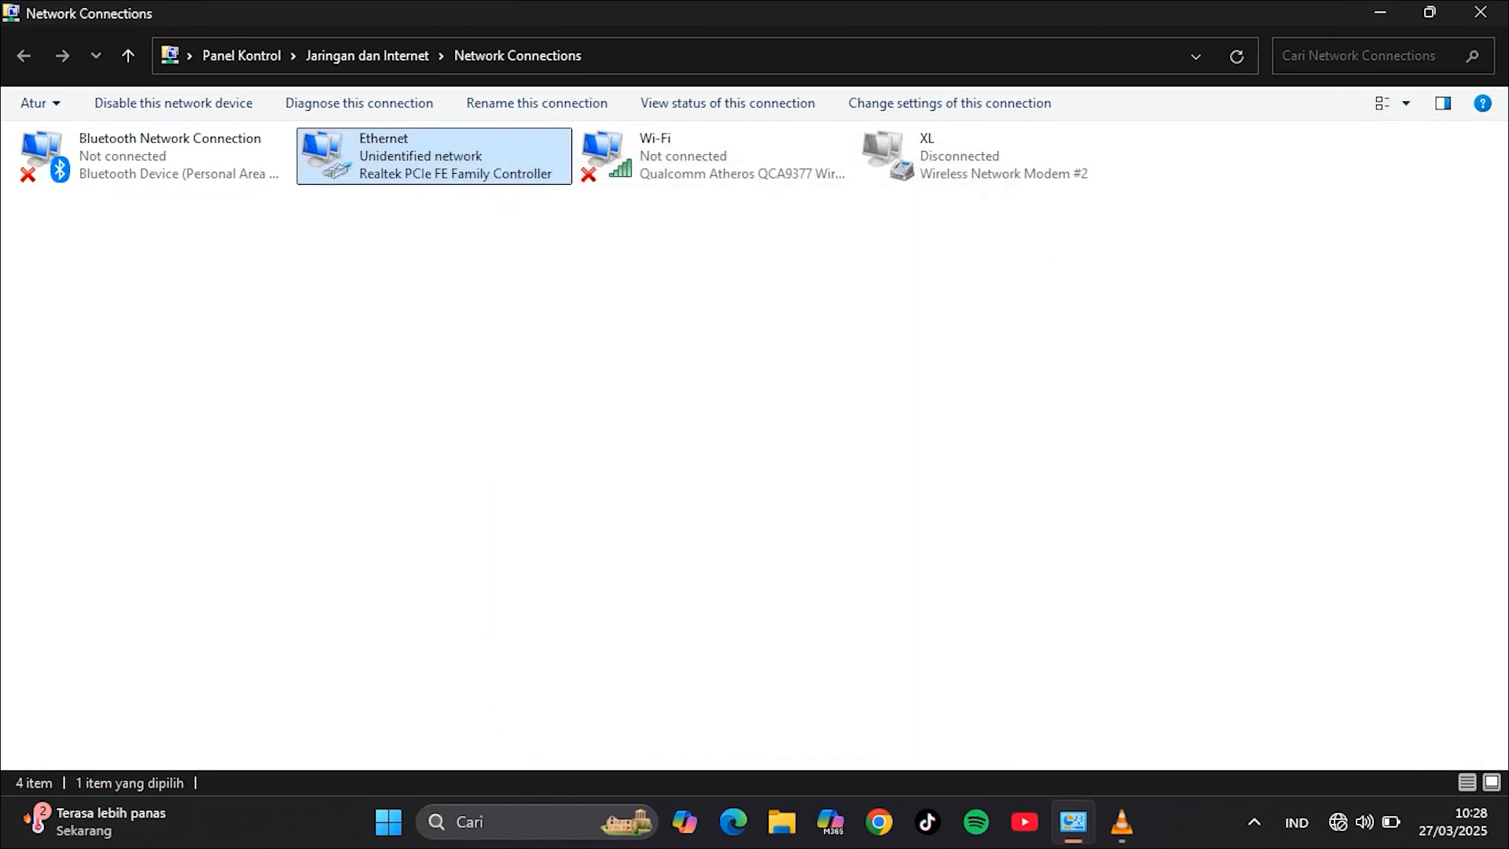
# Step: Refresh the client's network connections and examine the Ethernet adapter's internet status and connection details
pyautogui.rightClick(657, 434)
pyautogui.click(719, 520)
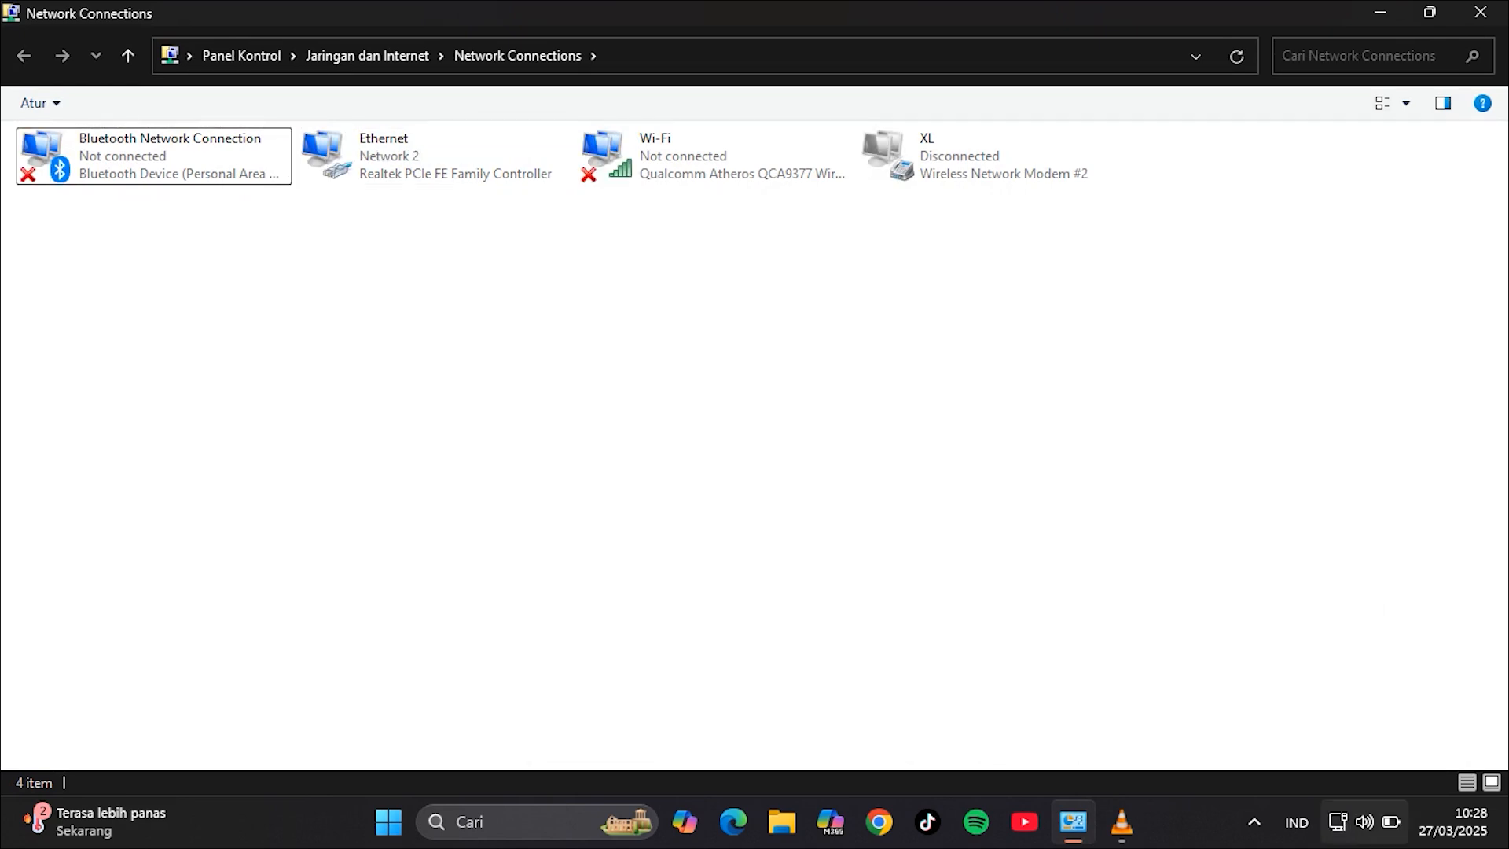
pyautogui.moveTo(1336, 823)
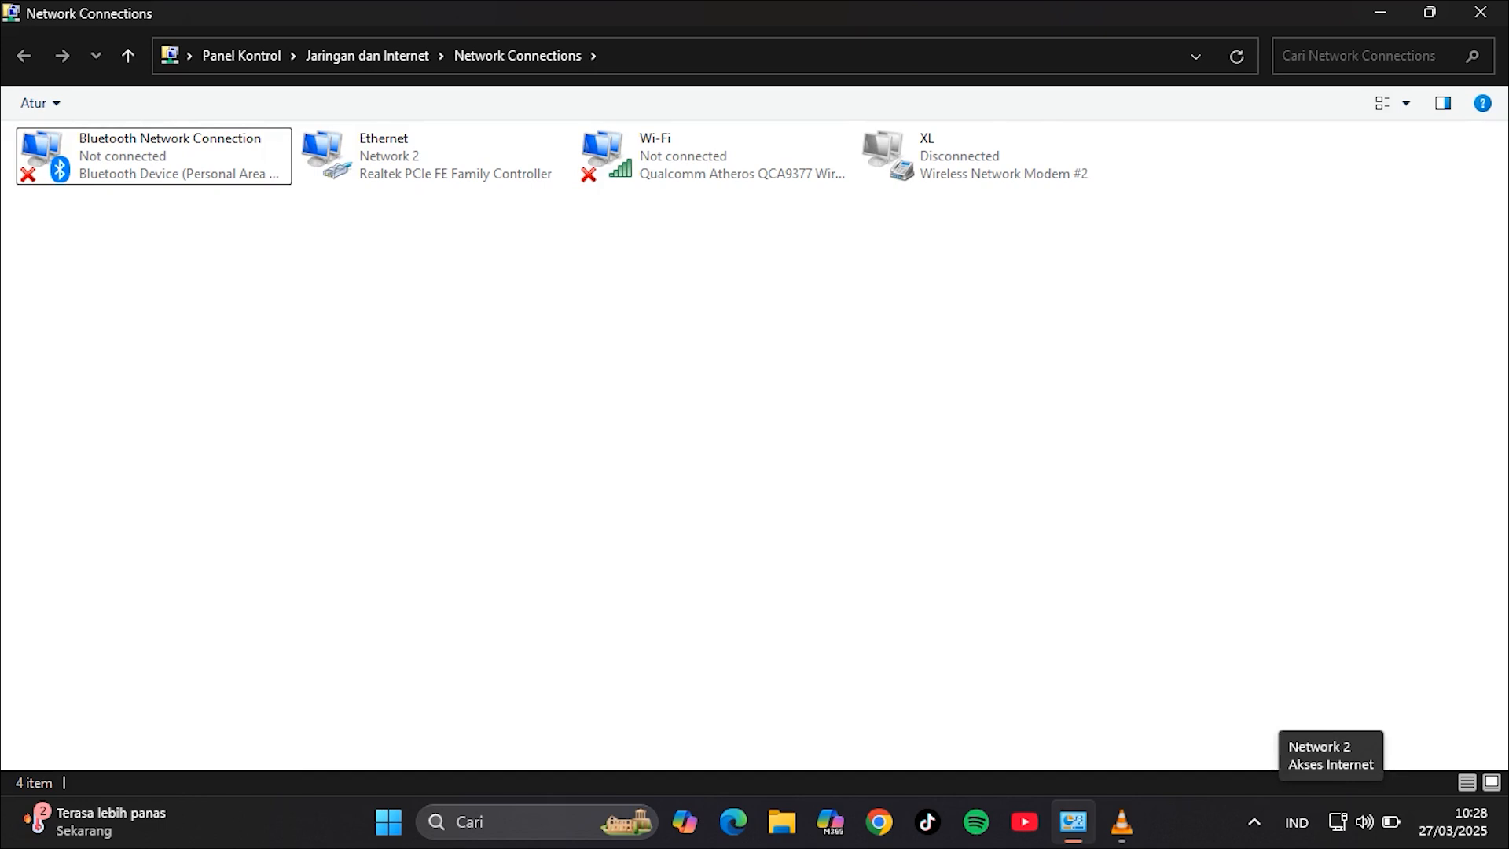
pyautogui.doubleClick(385, 156)
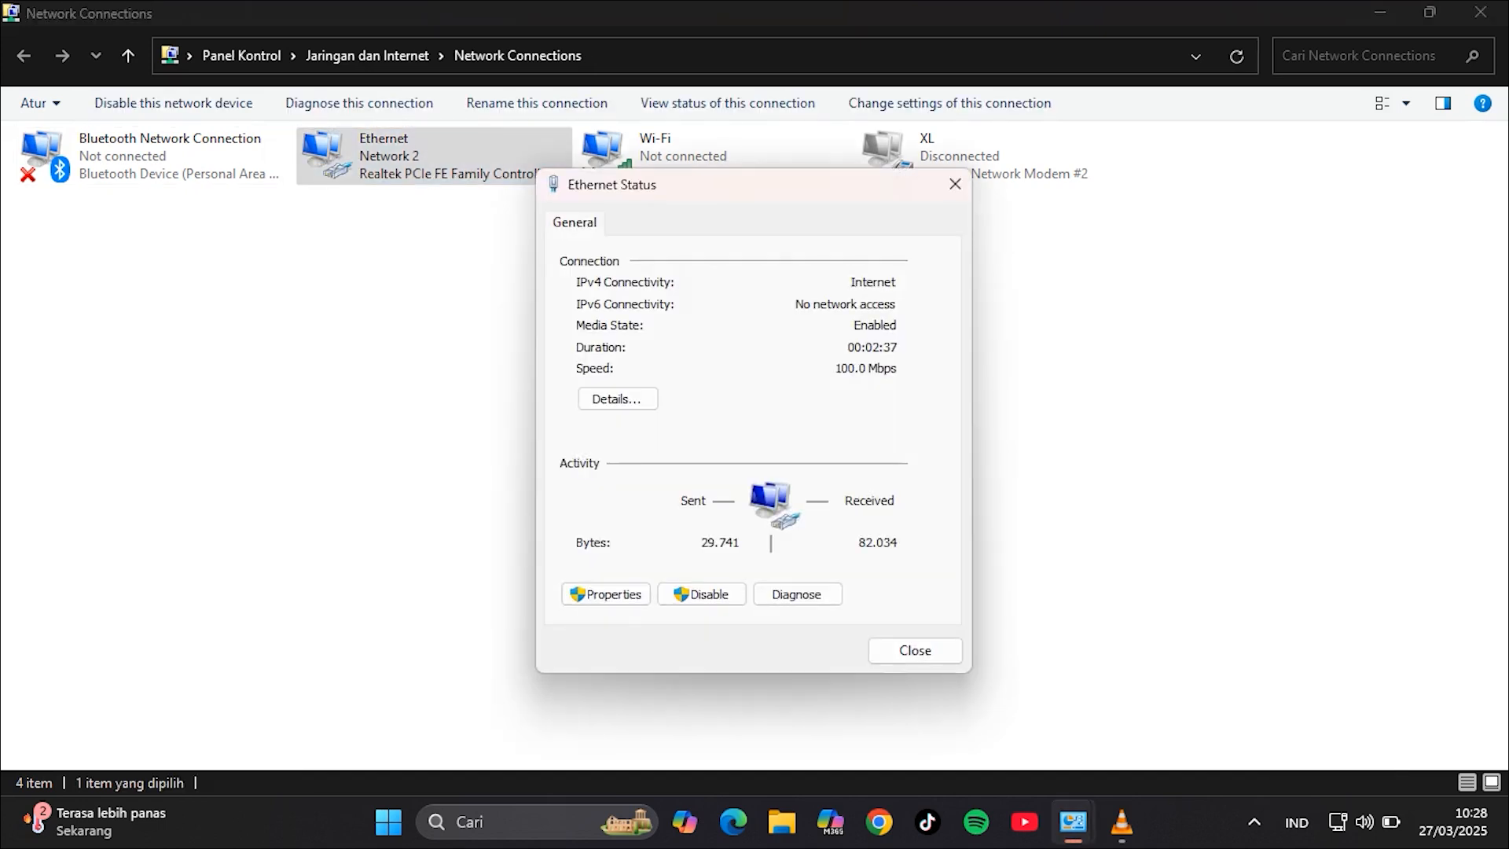
pyautogui.click(617, 399)
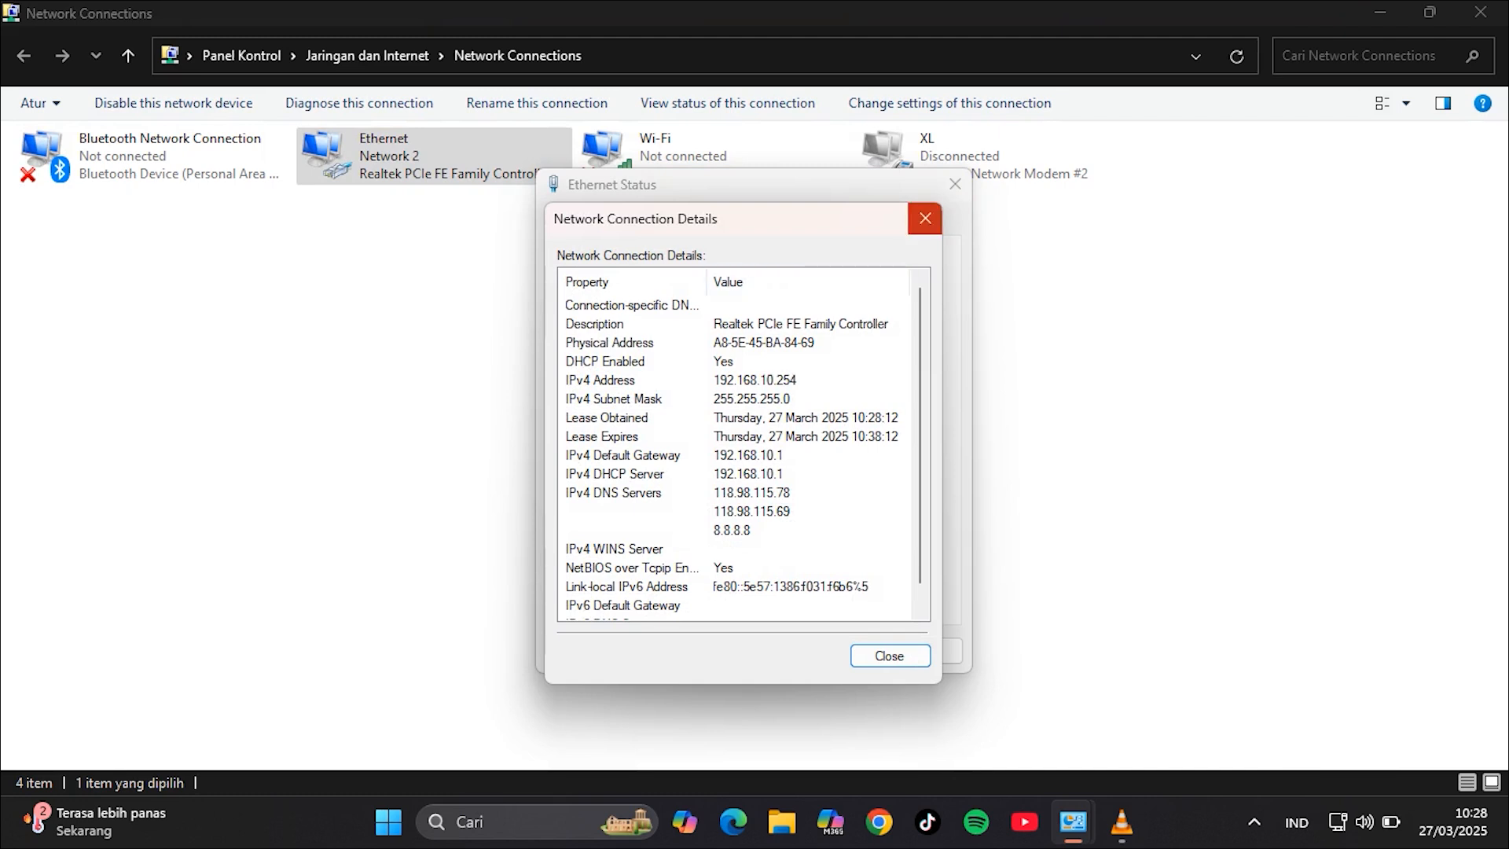
pyautogui.click(925, 219)
pyautogui.click(955, 184)
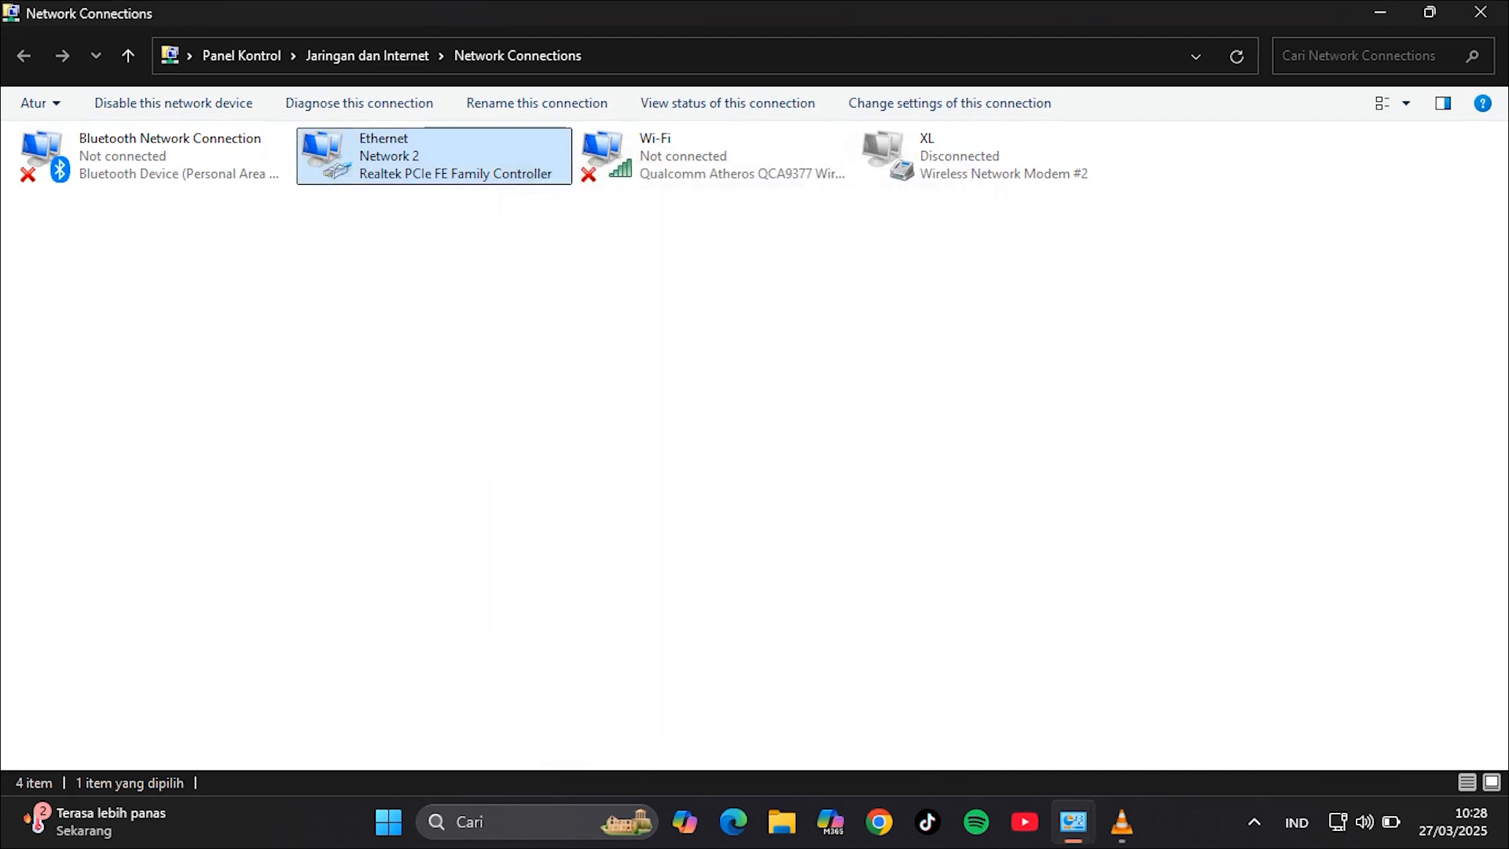
pyautogui.rightClick(884, 284)
pyautogui.click(944, 374)
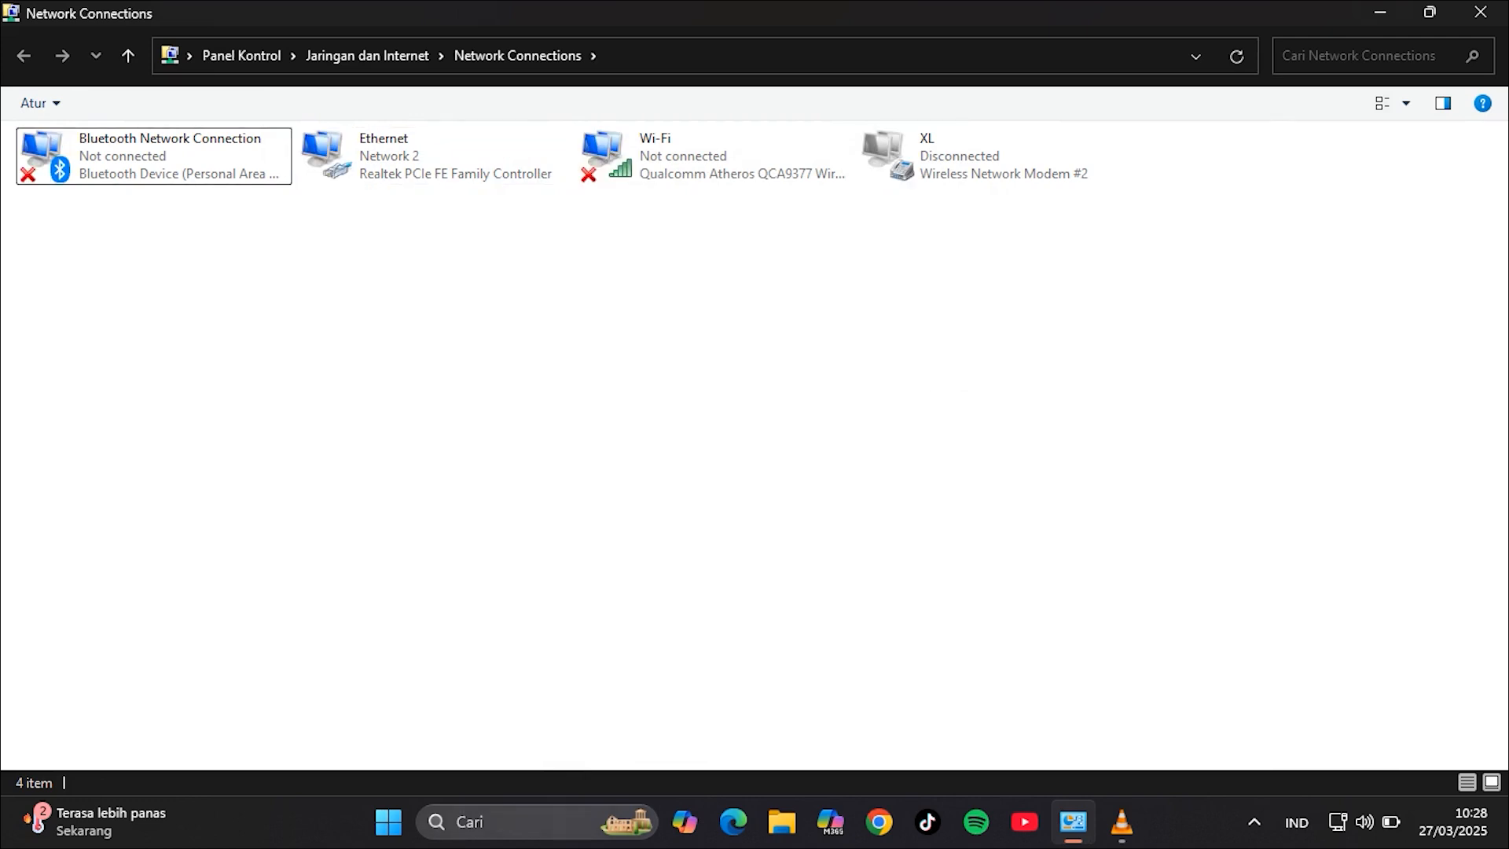
# Step: Ping 8.8.8.8 from a Command Prompt on the client PC to test internet access, then close the prompt
pyautogui.click(1381, 12)
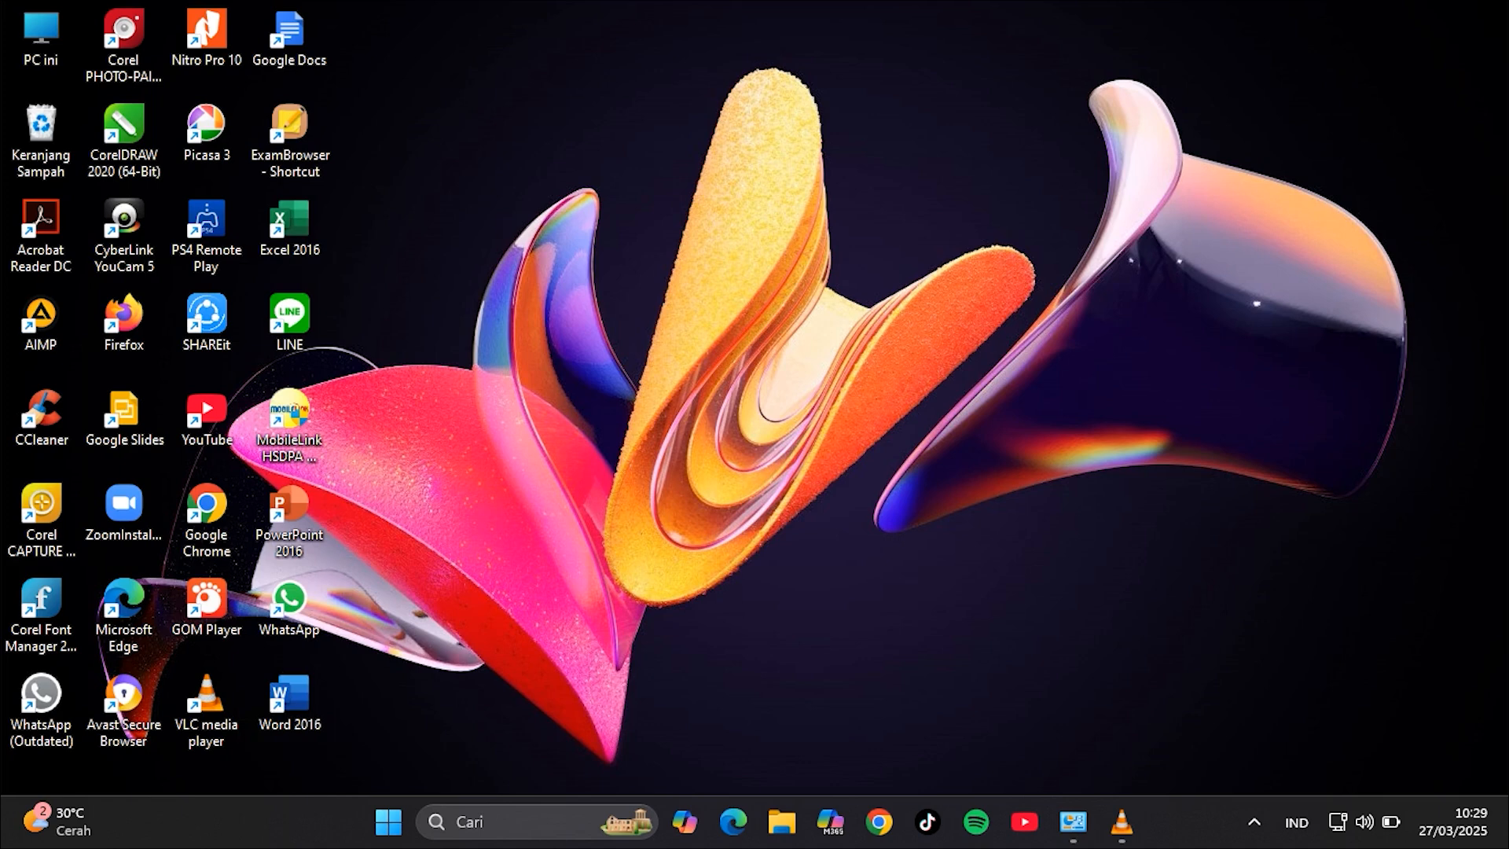
pyautogui.press('super+r')
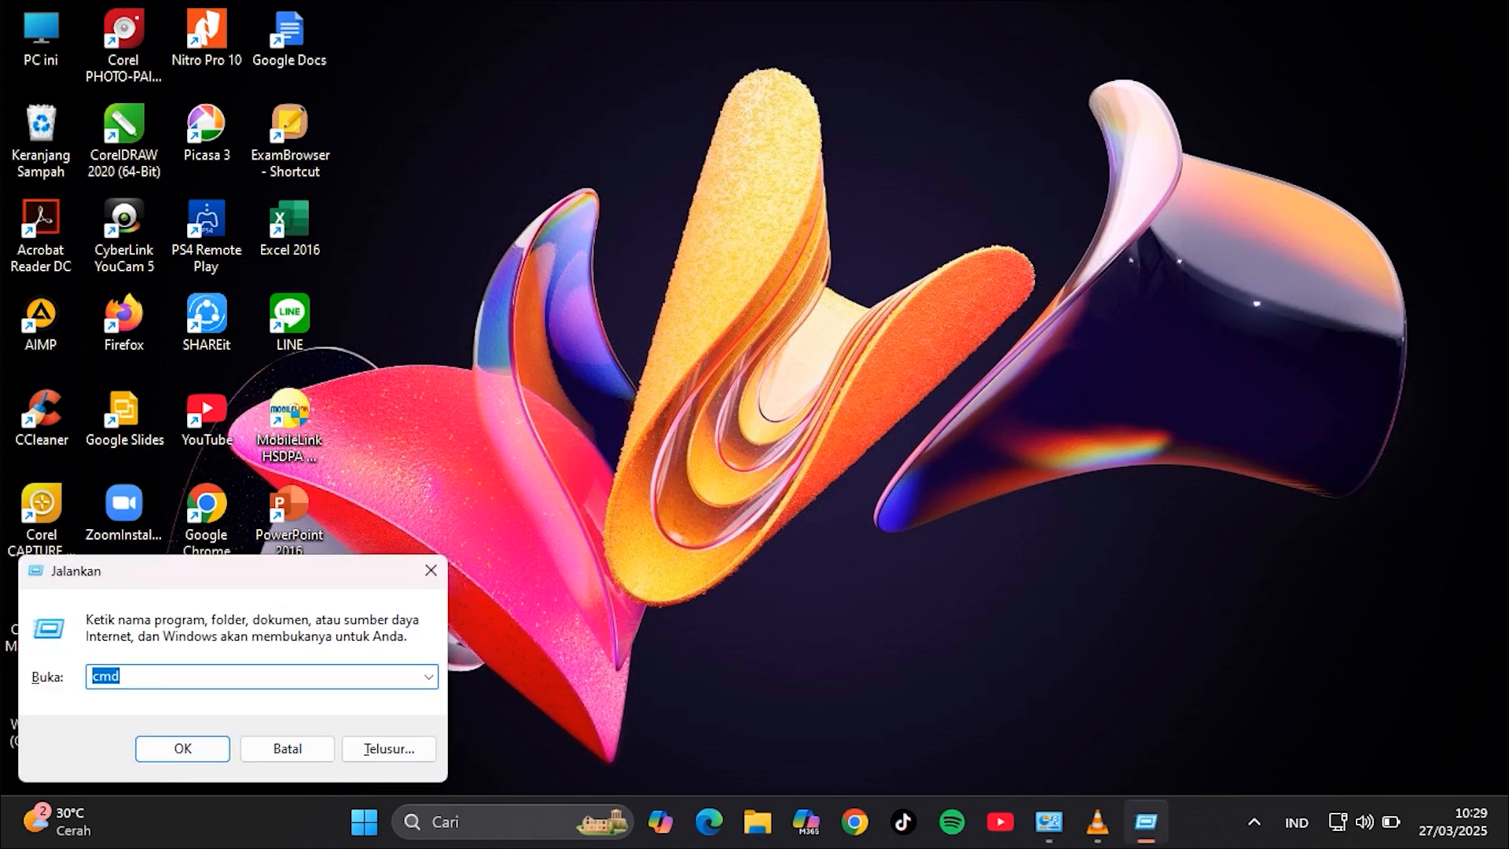
pyautogui.click(188, 747)
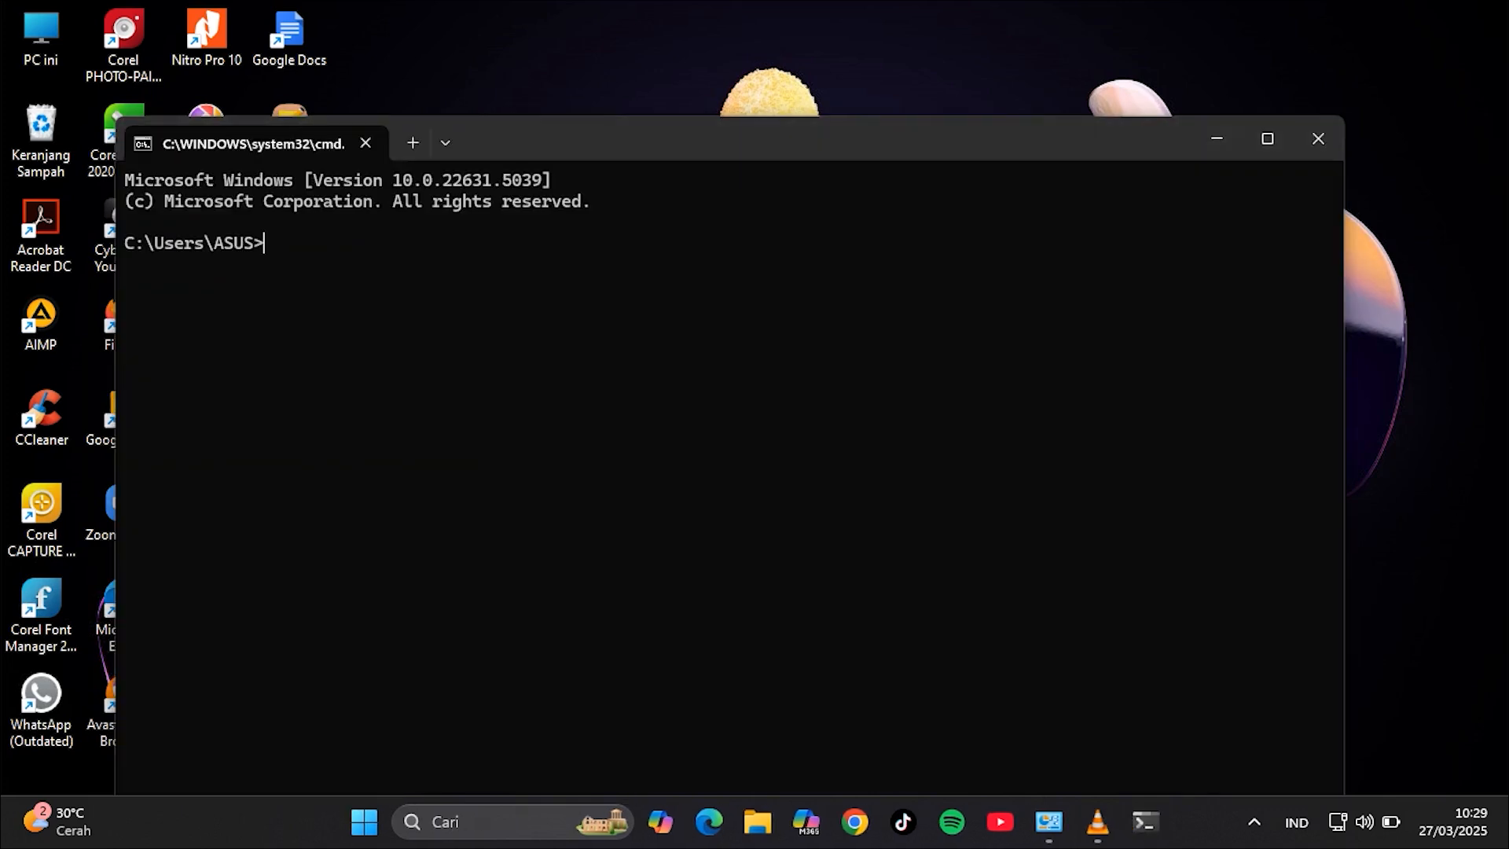
pyautogui.write('ping')
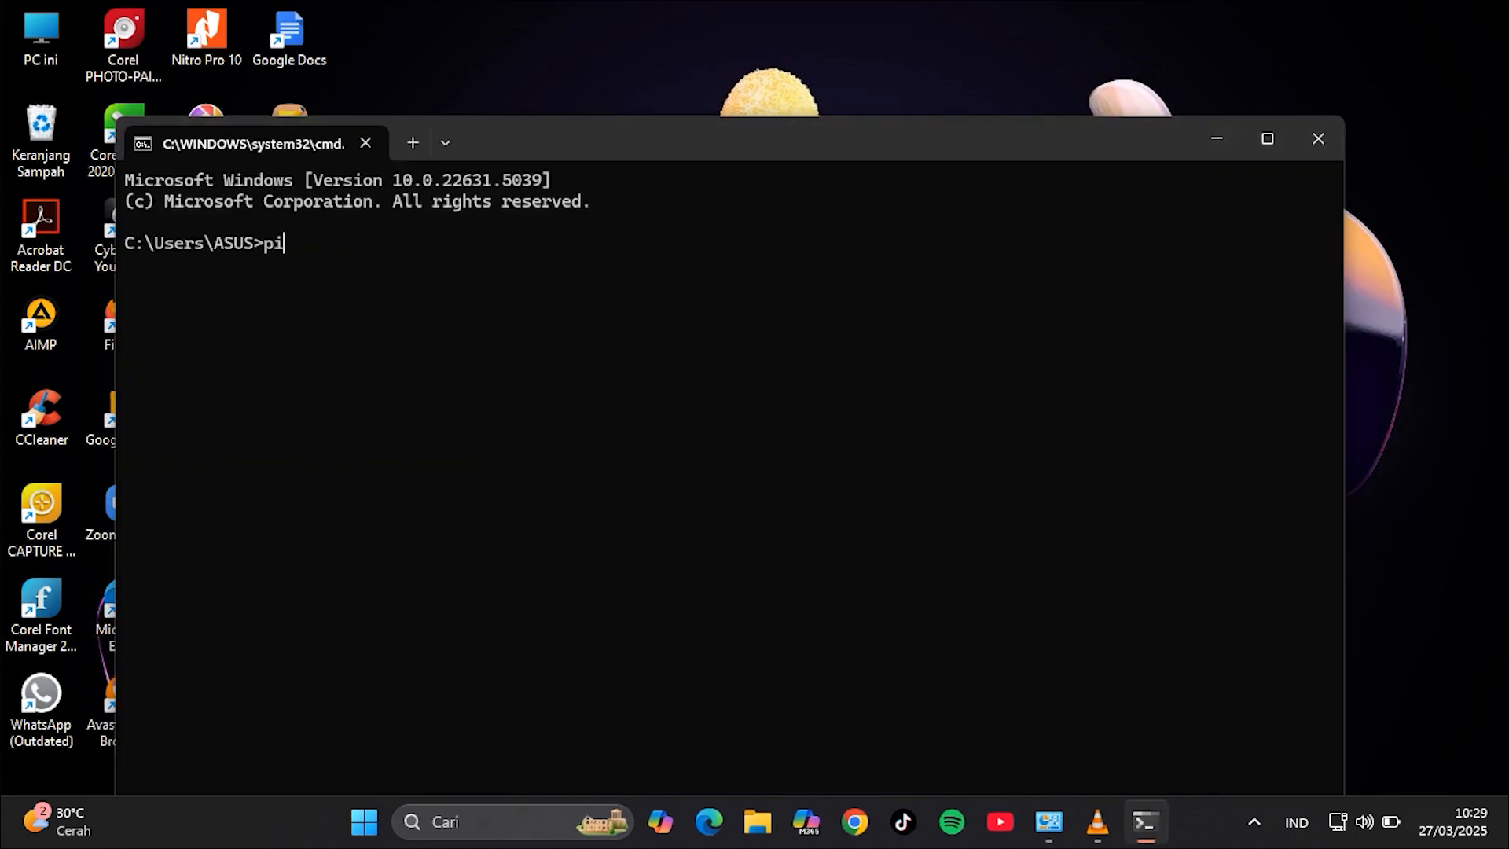
pyautogui.write('.8.8.8')
pyautogui.press('Return')
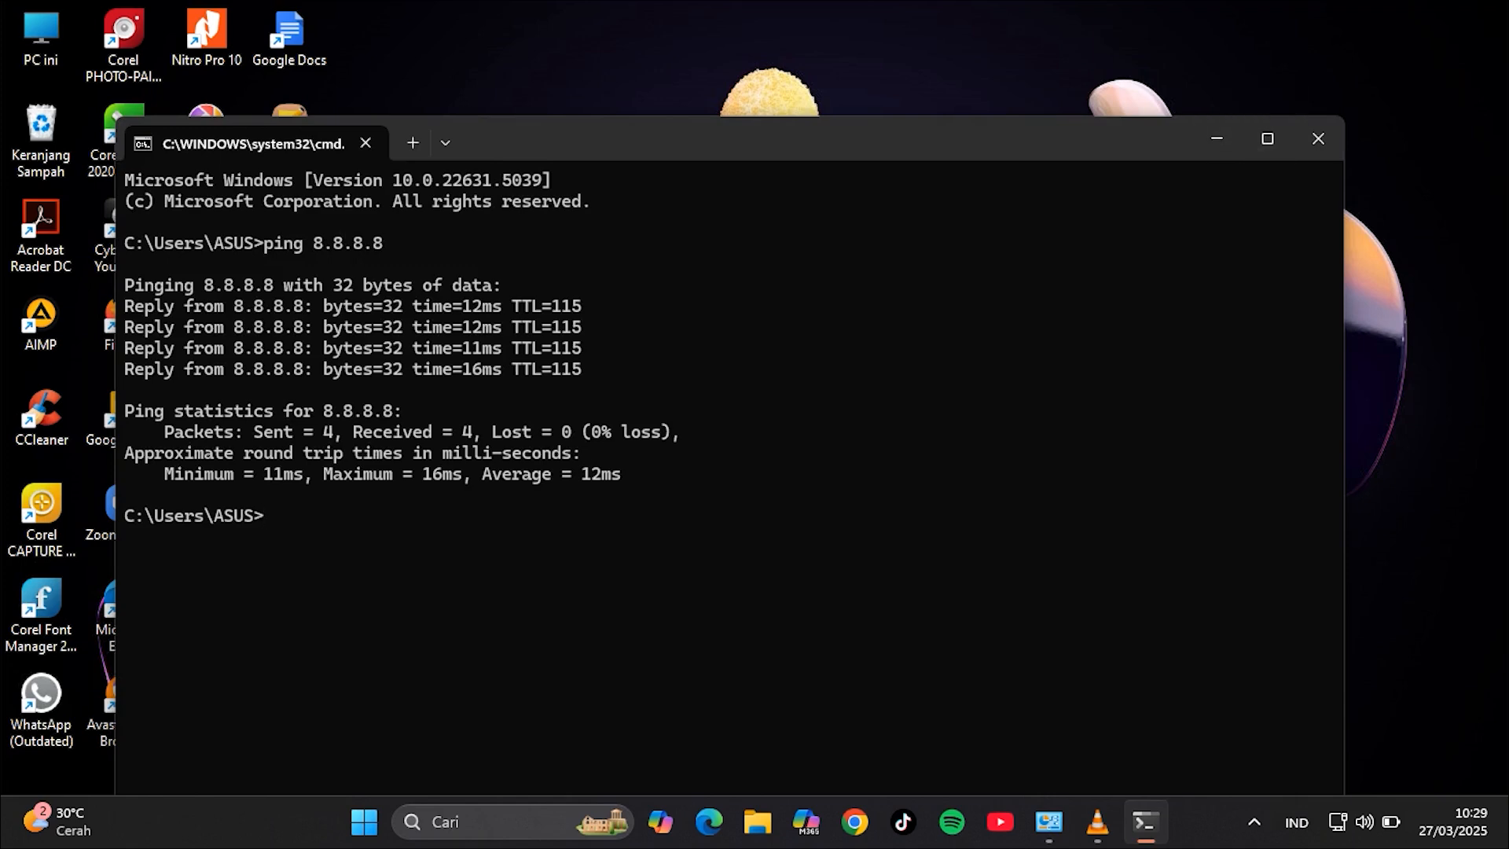
pyautogui.click(1319, 138)
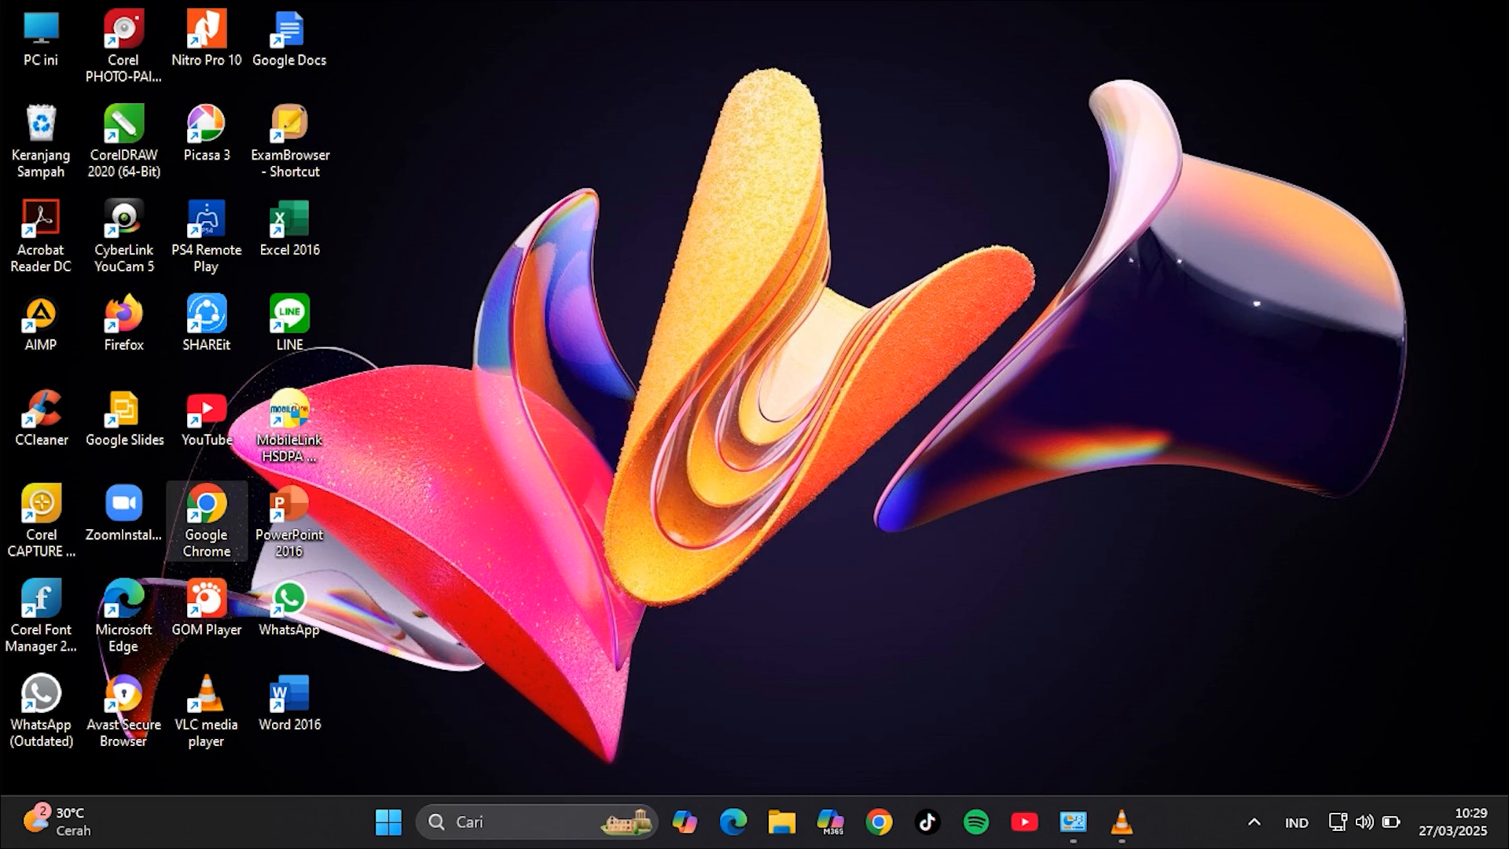
# Step: Switch to Google Chrome on the client PC and search the web for "speedtest"
pyautogui.doubleClick(206, 515)
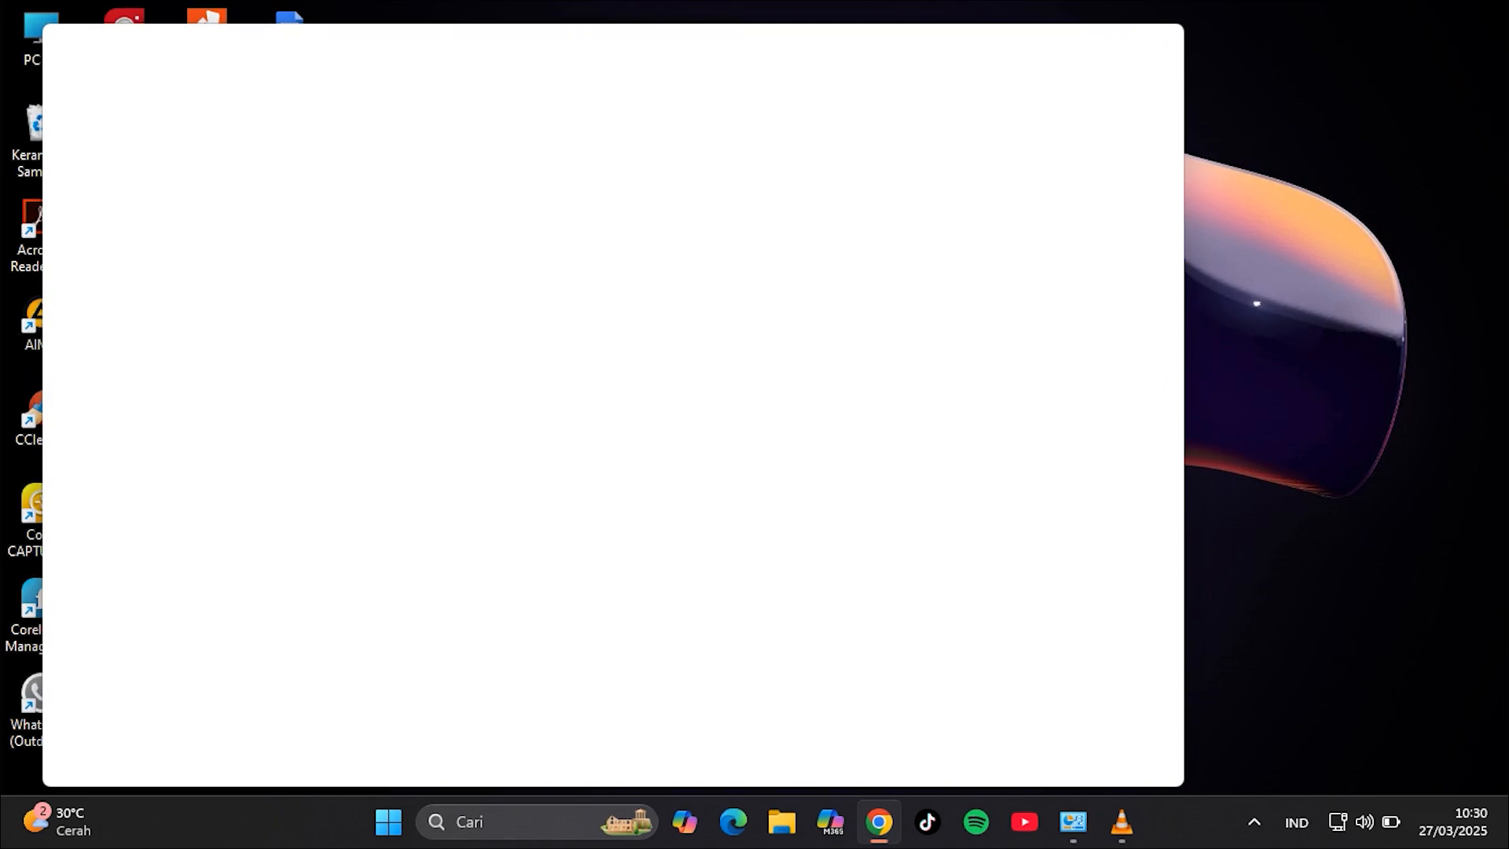
pyautogui.click(879, 821)
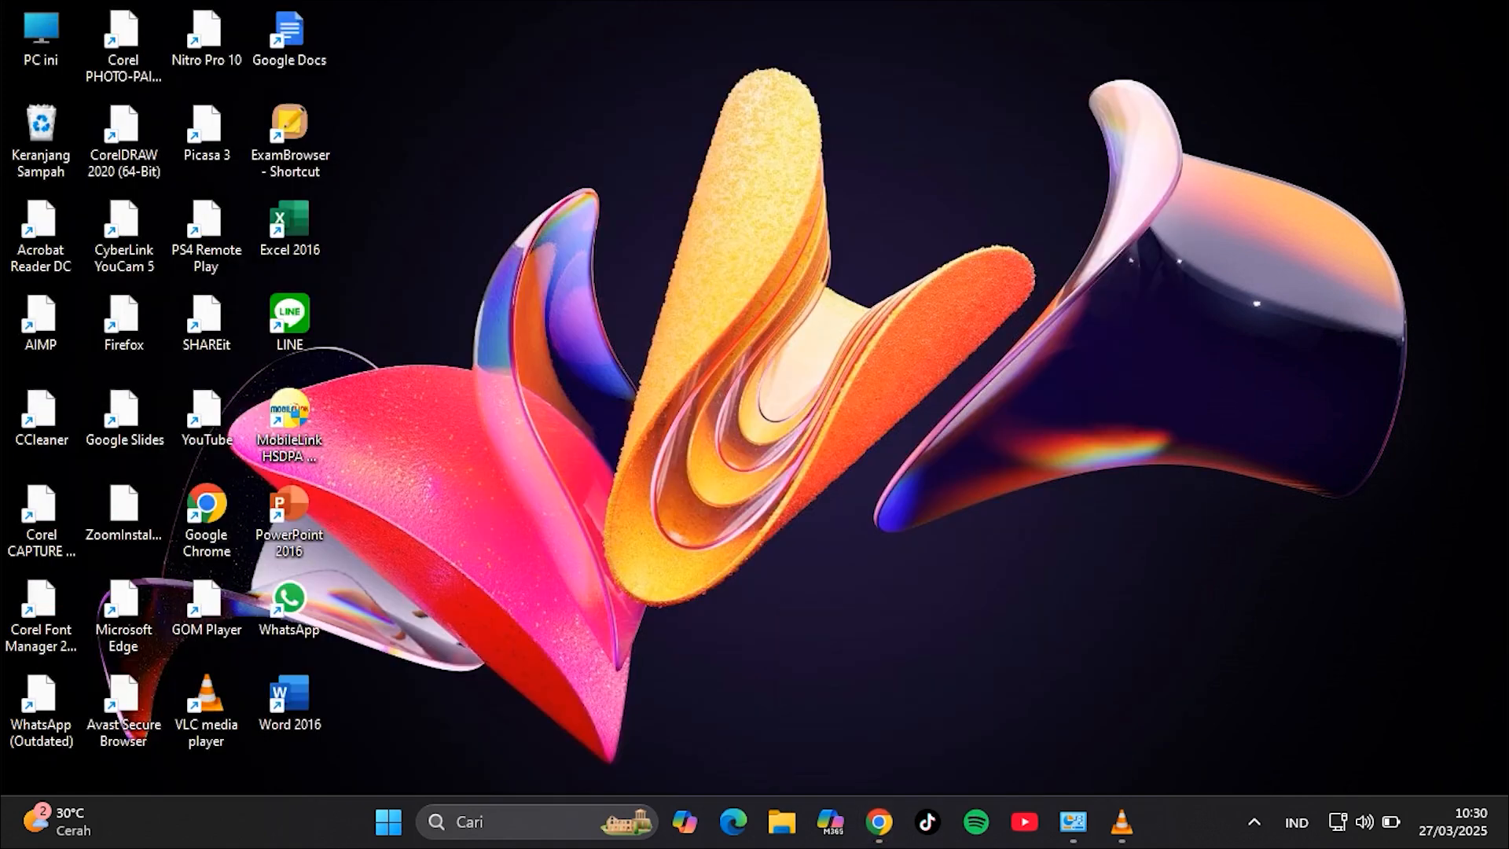
pyautogui.click(878, 822)
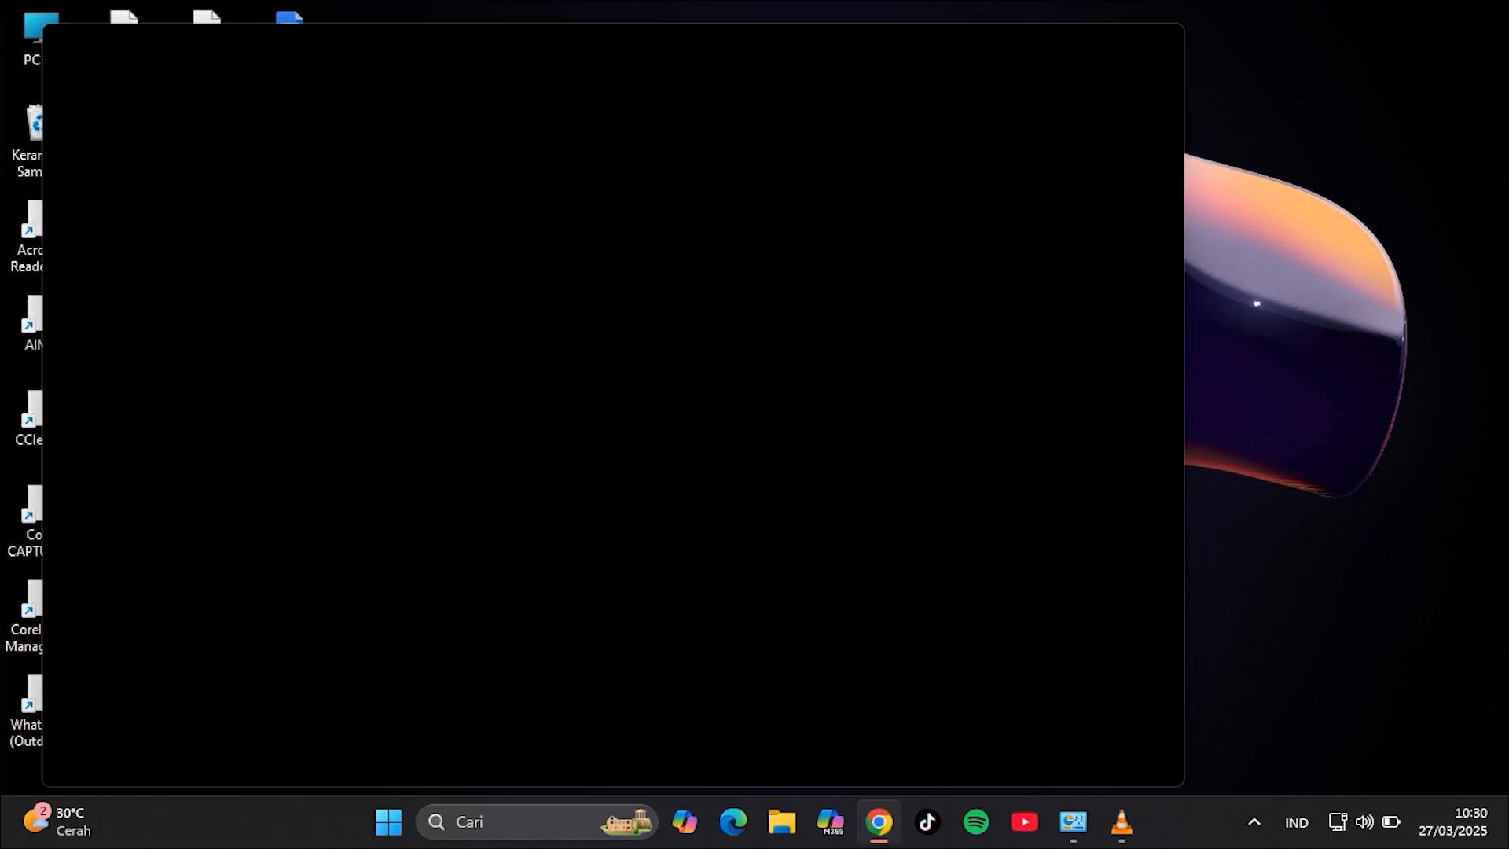
pyautogui.click(879, 821)
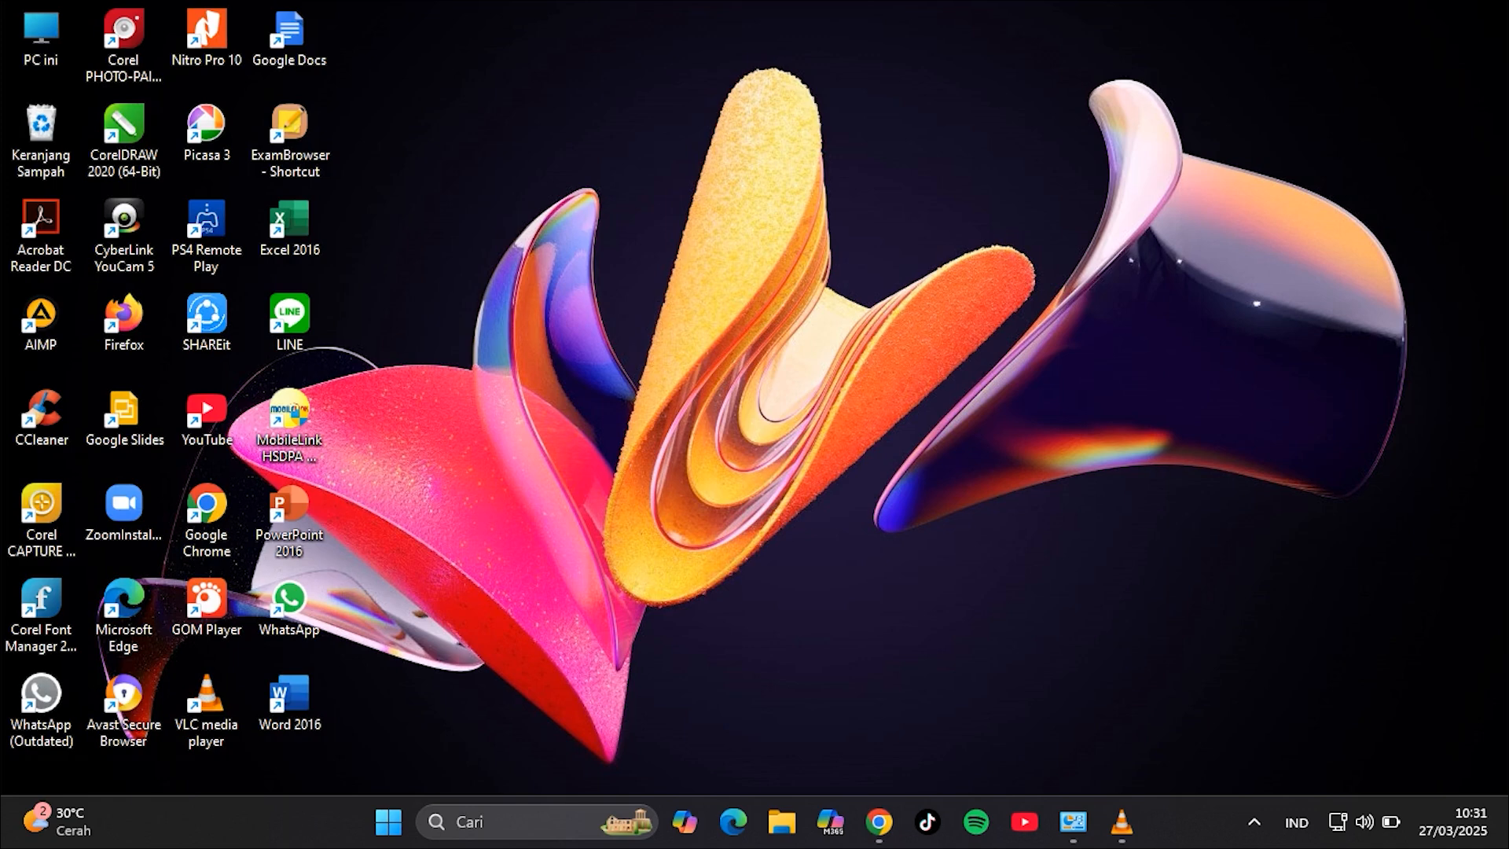
pyautogui.click(879, 821)
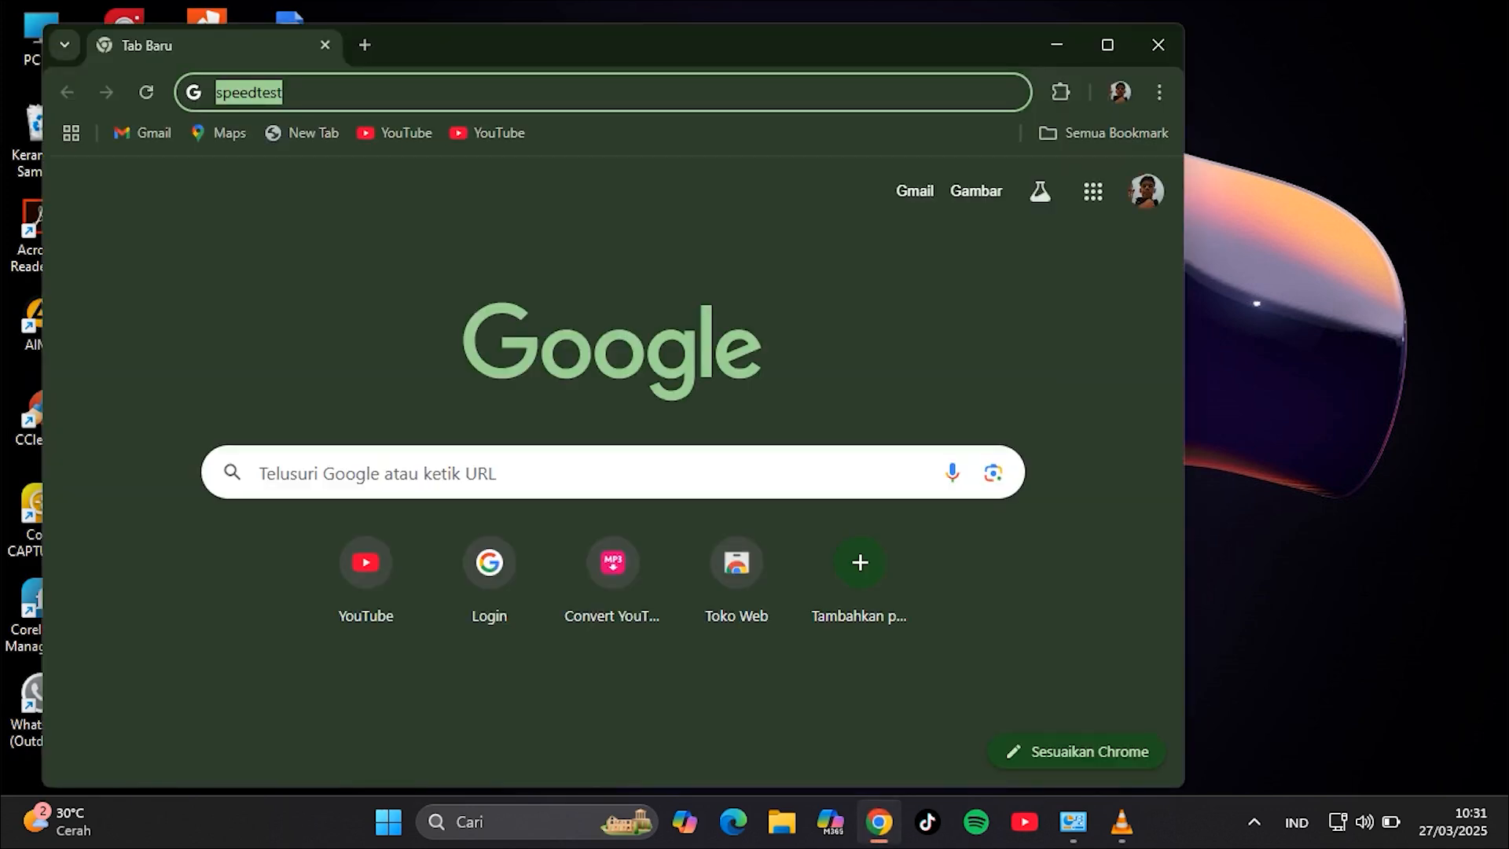
pyautogui.press('BackSpace')
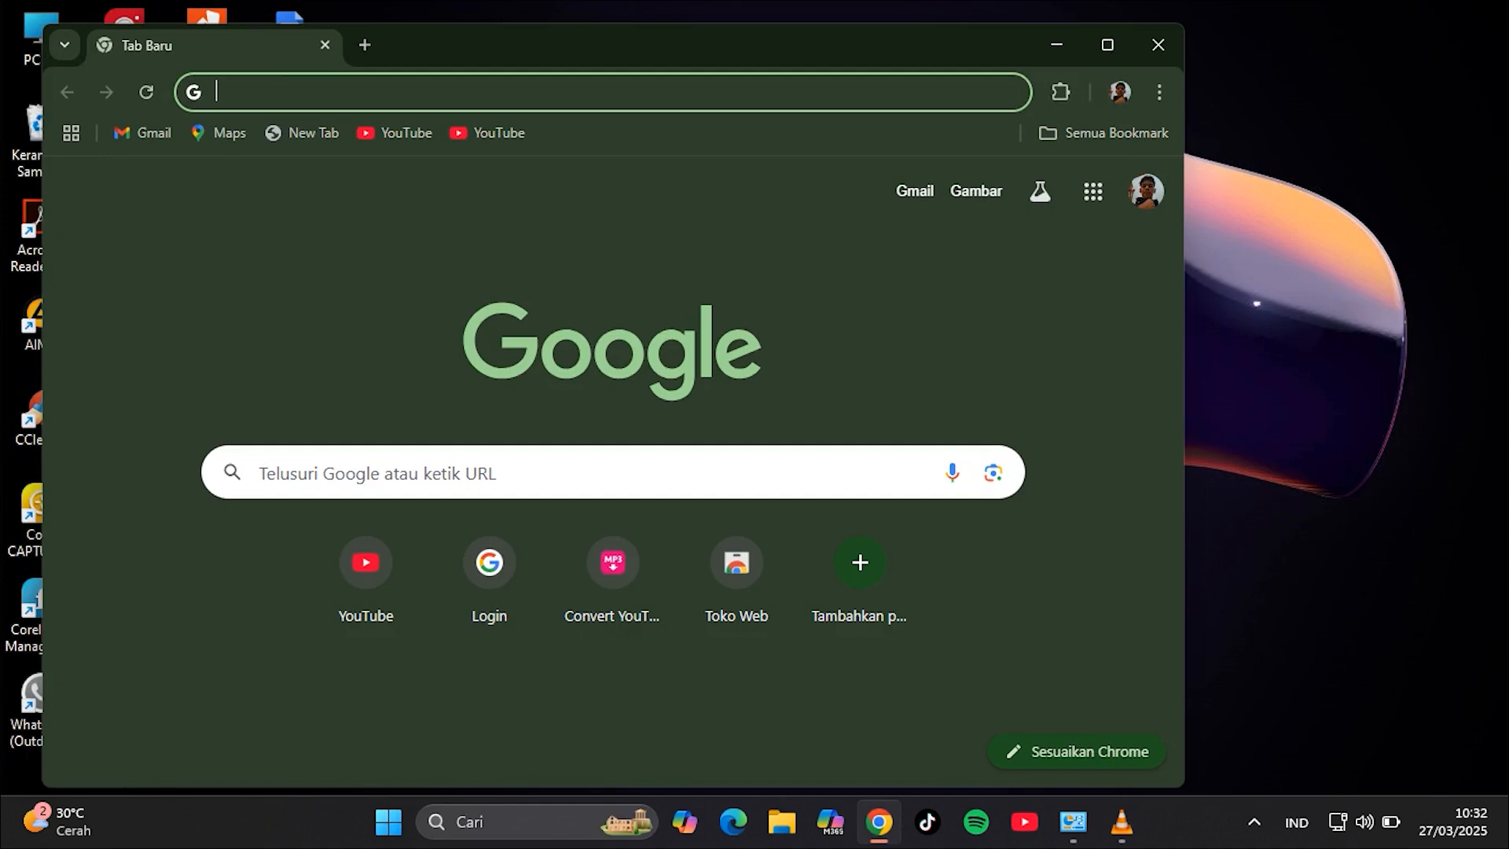
pyautogui.click(230, 92)
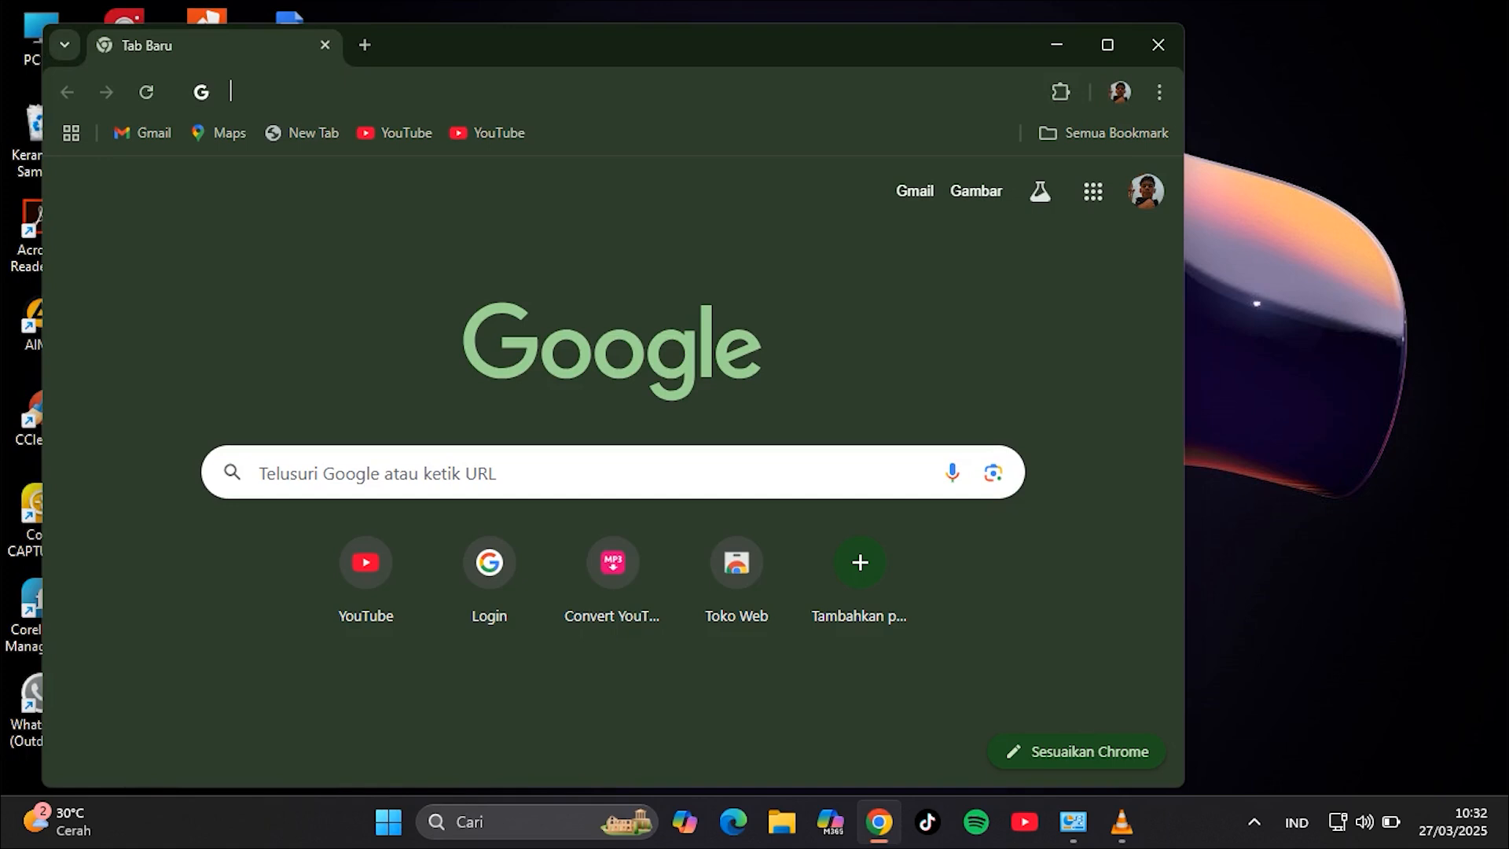
pyautogui.write('speedtest')
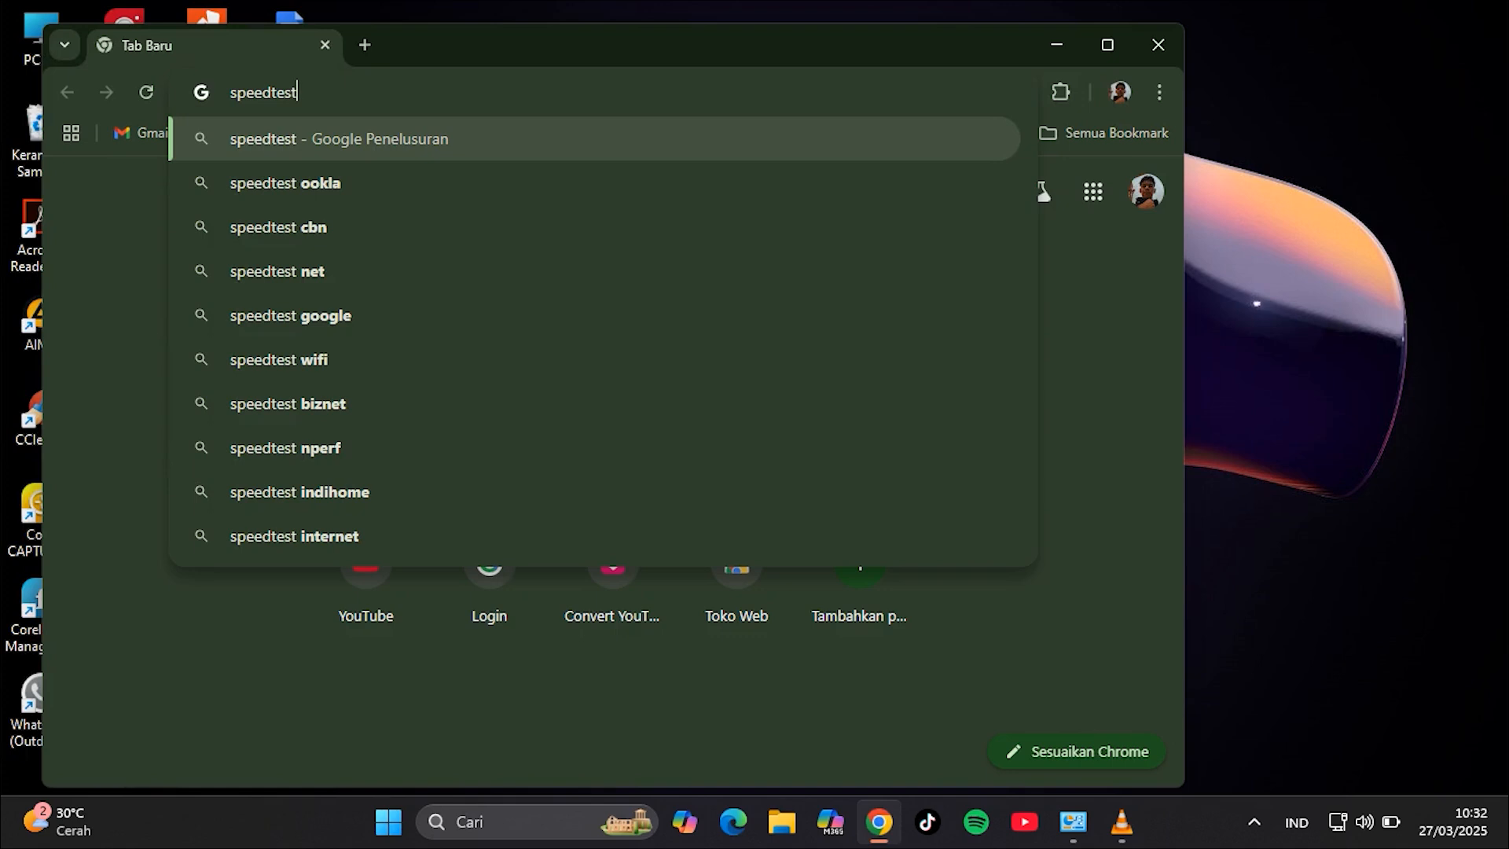
pyautogui.press('Return')
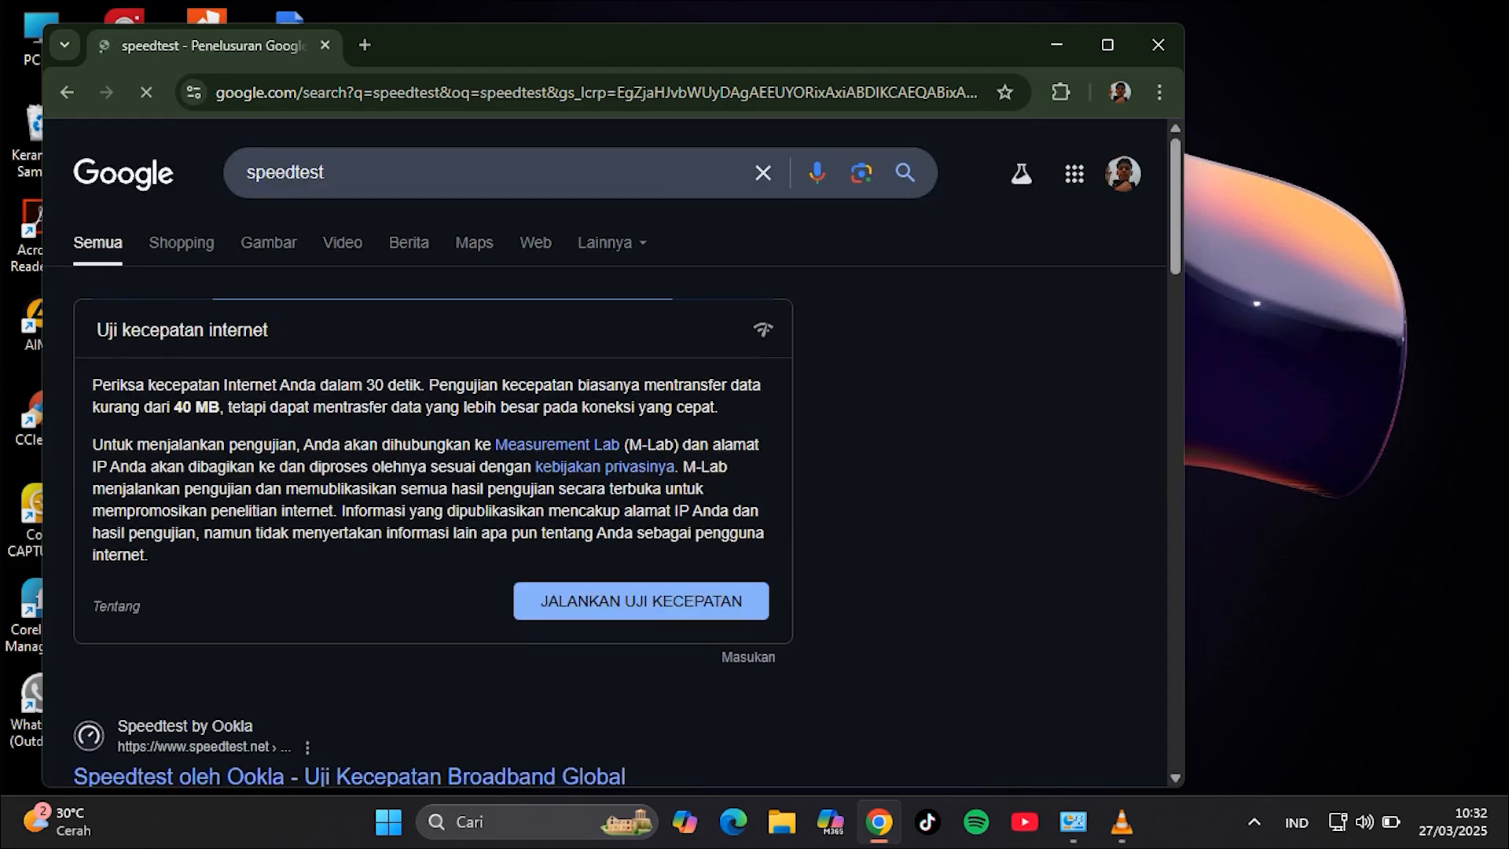
# Step: Open the Speedtest by Ookla site from the search results and maximize the browser window
pyautogui.scroll(-3, 354, 510)
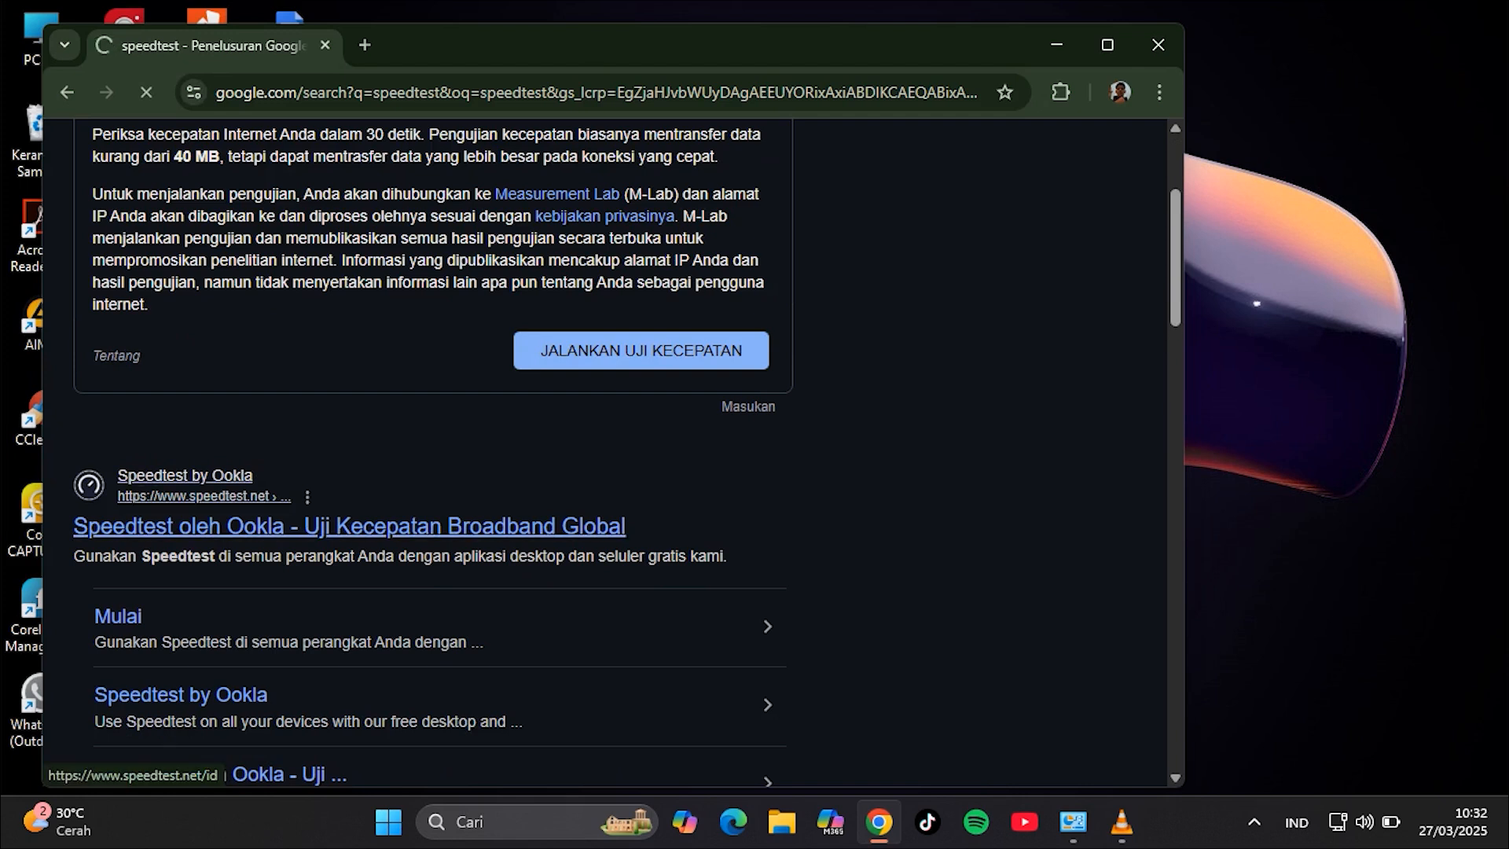
pyautogui.click(350, 526)
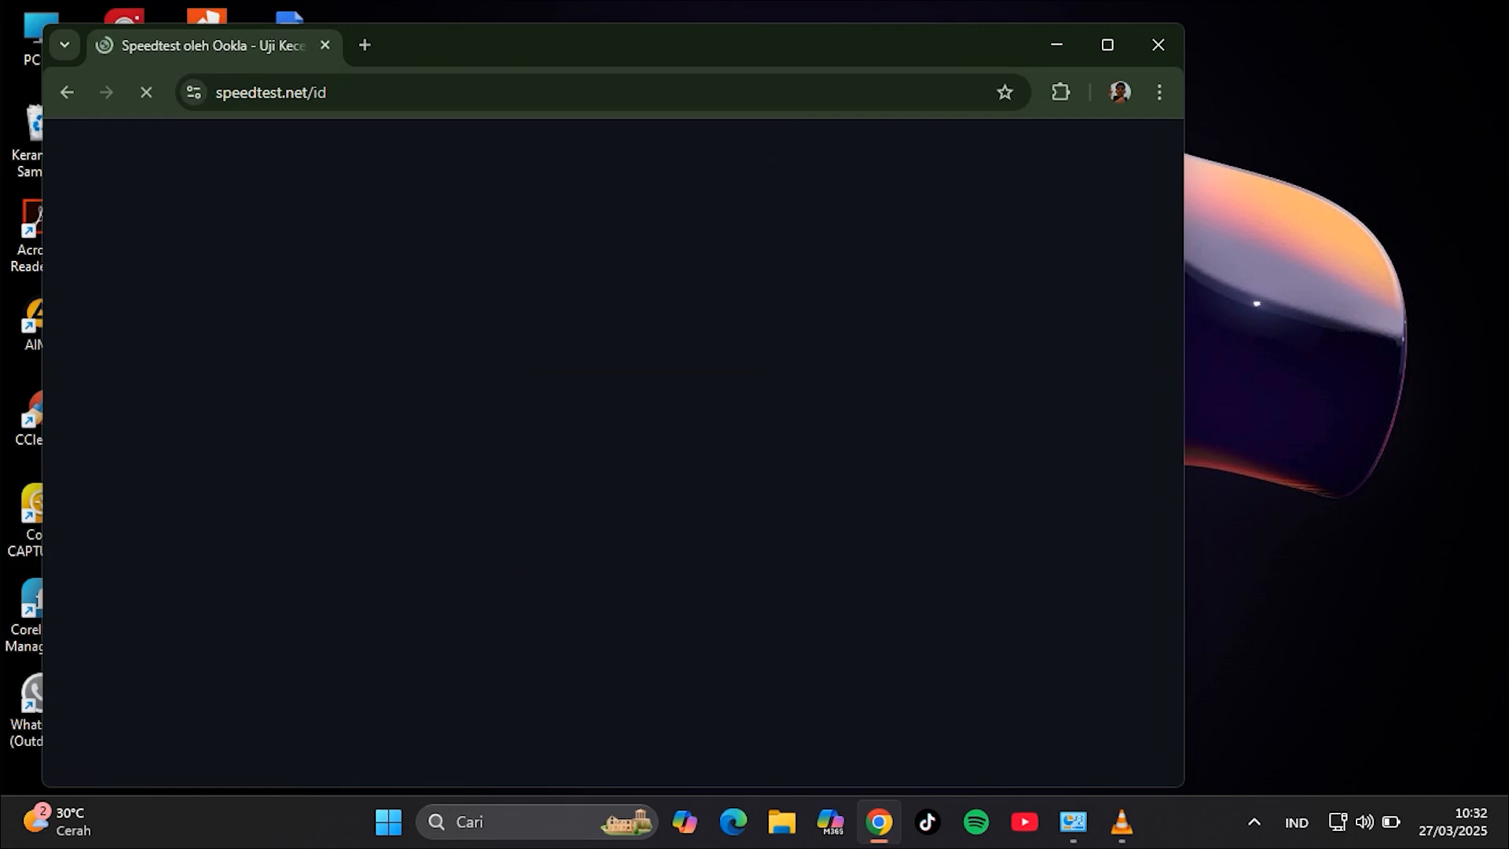
pyautogui.click(1108, 45)
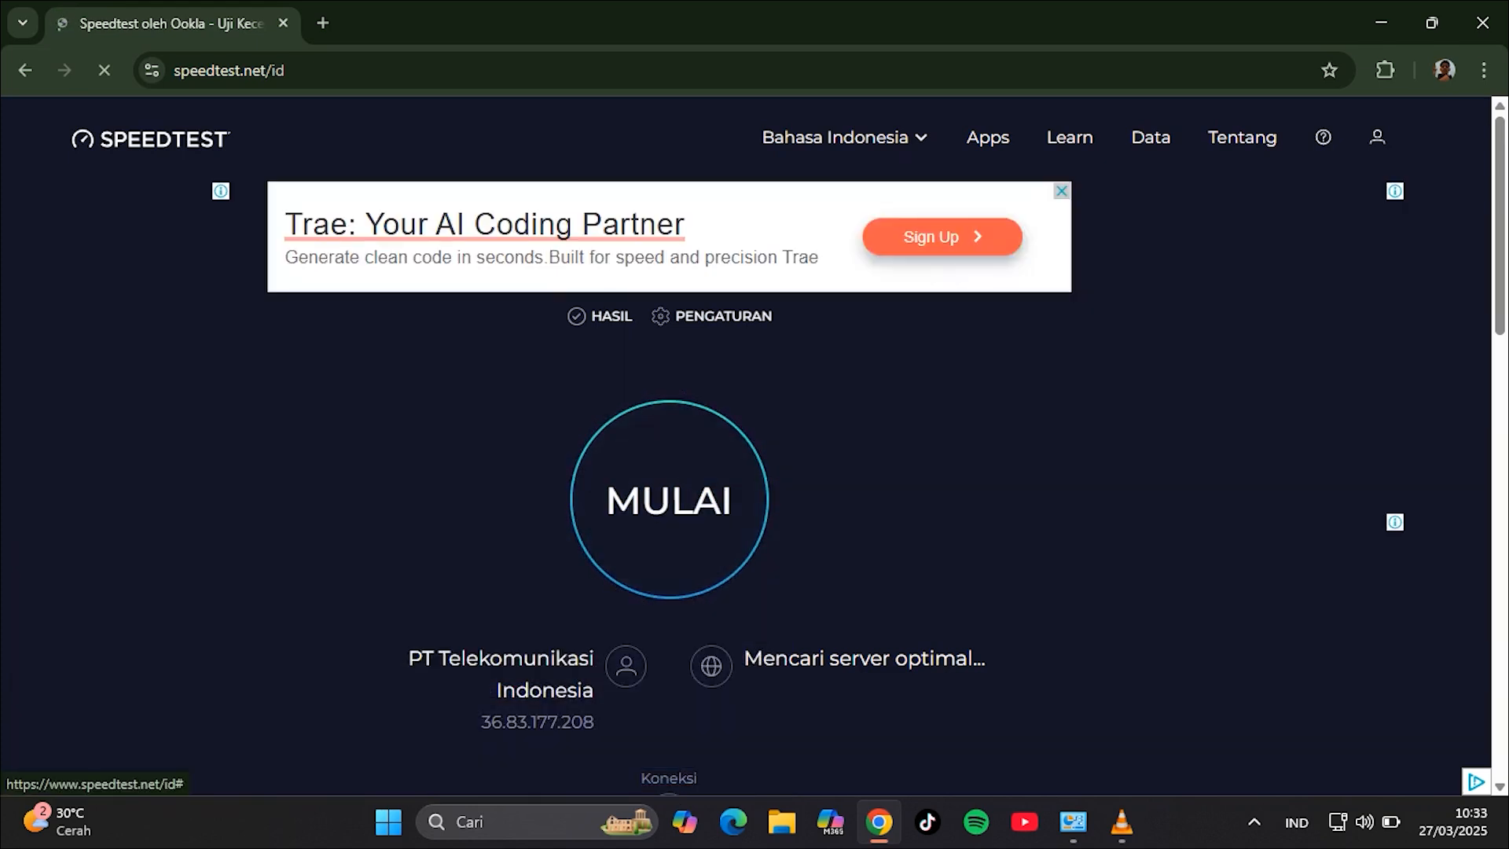
# Step: Run the Ookla speed test on the client PC and dismiss the site's location request
pyautogui.scroll(-1, 668, 440)
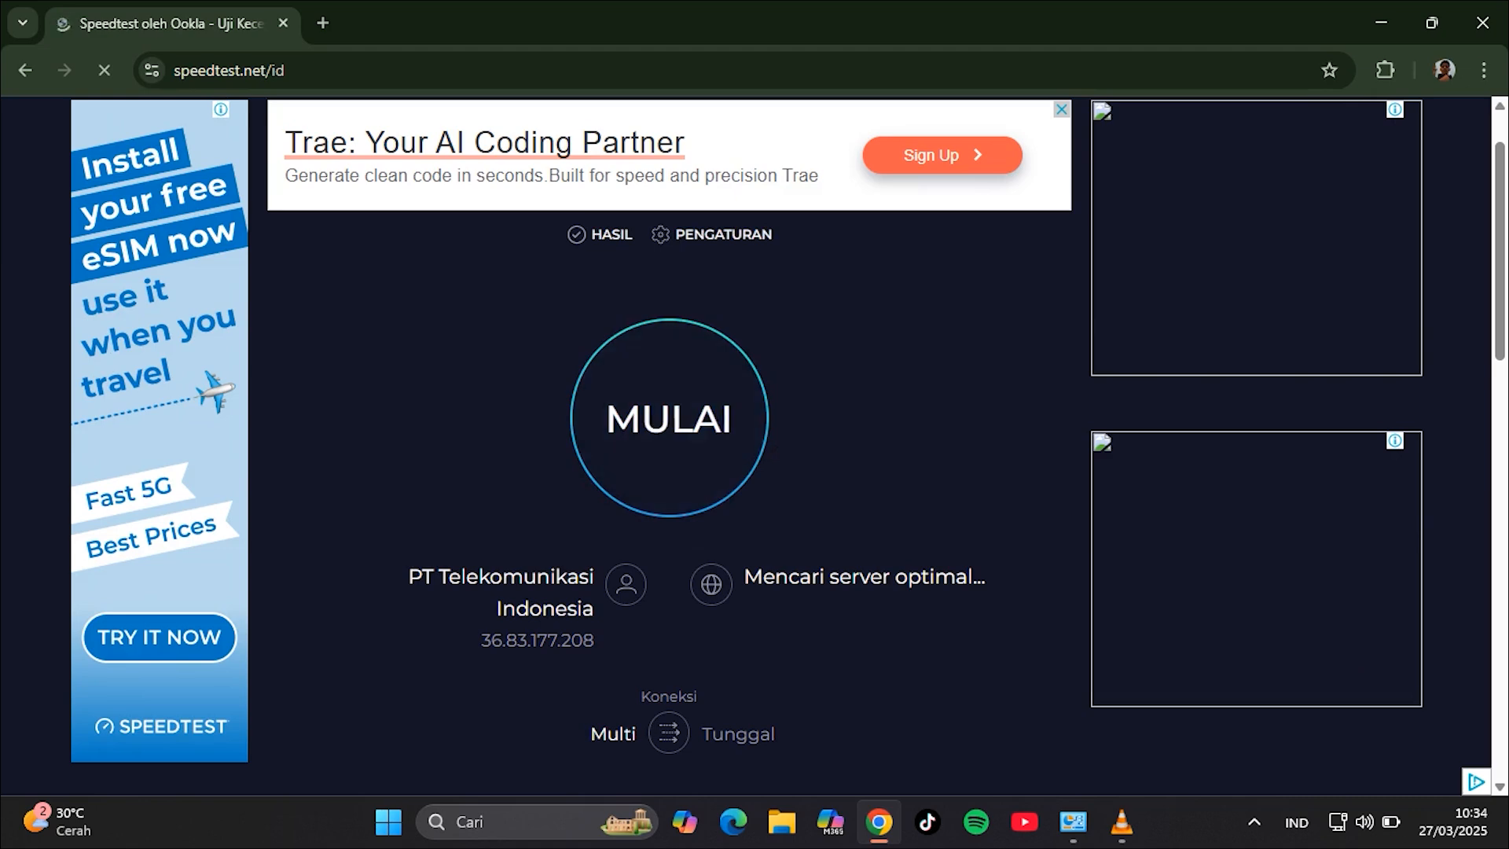
pyautogui.scroll(1, 669, 418)
pyautogui.scroll(-1, 669, 418)
pyautogui.scroll(-1, 669, 418)
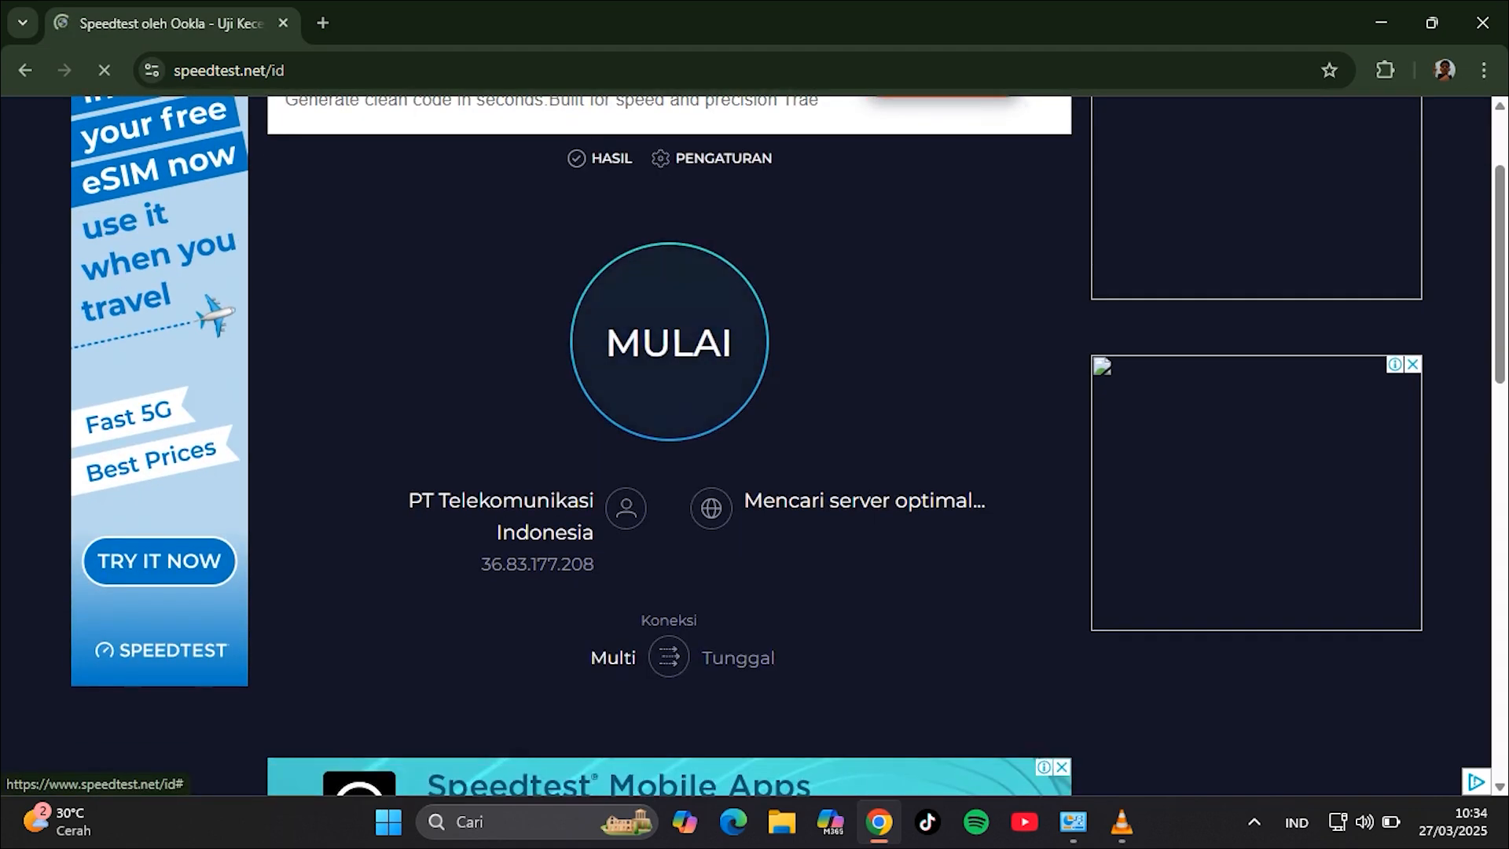
pyautogui.click(669, 418)
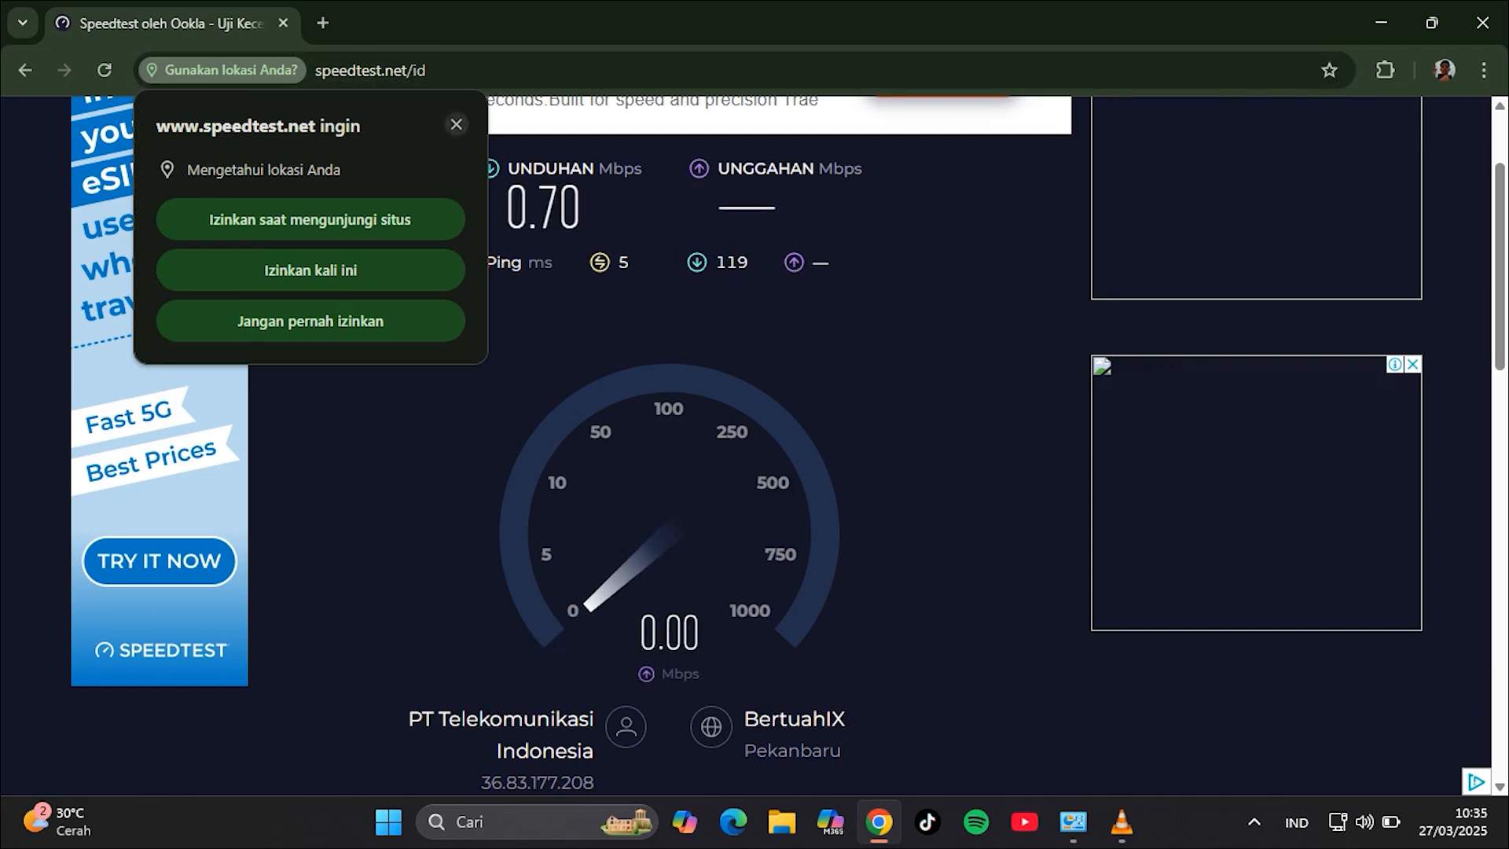
pyautogui.click(456, 124)
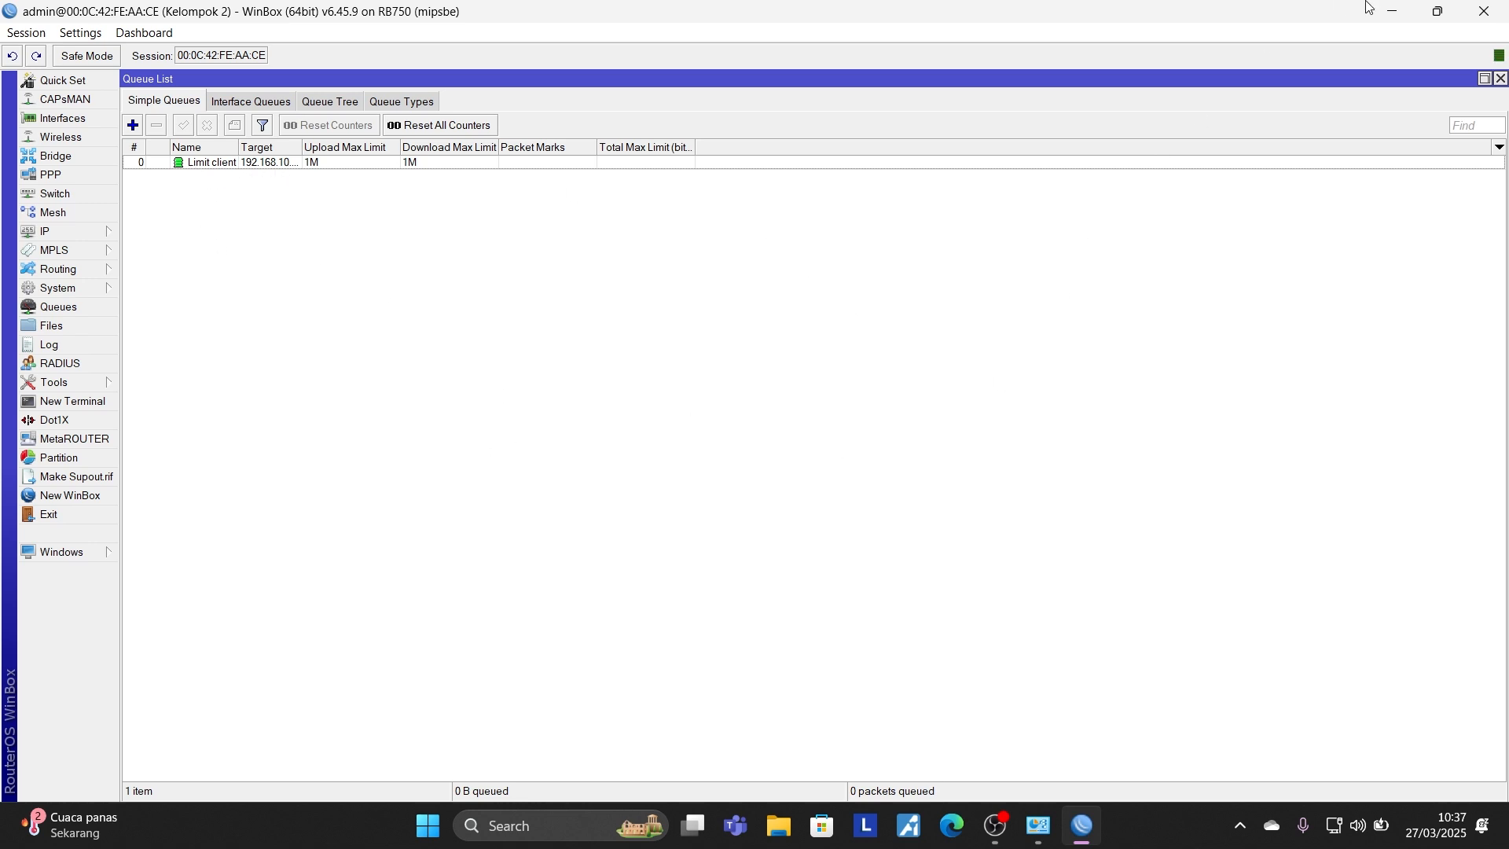
# Step: On the router administration PC, minimize WinBox and open speedtest.net/id in Google Chrome
pyautogui.click(1392, 11)
pyautogui.click(1392, 11)
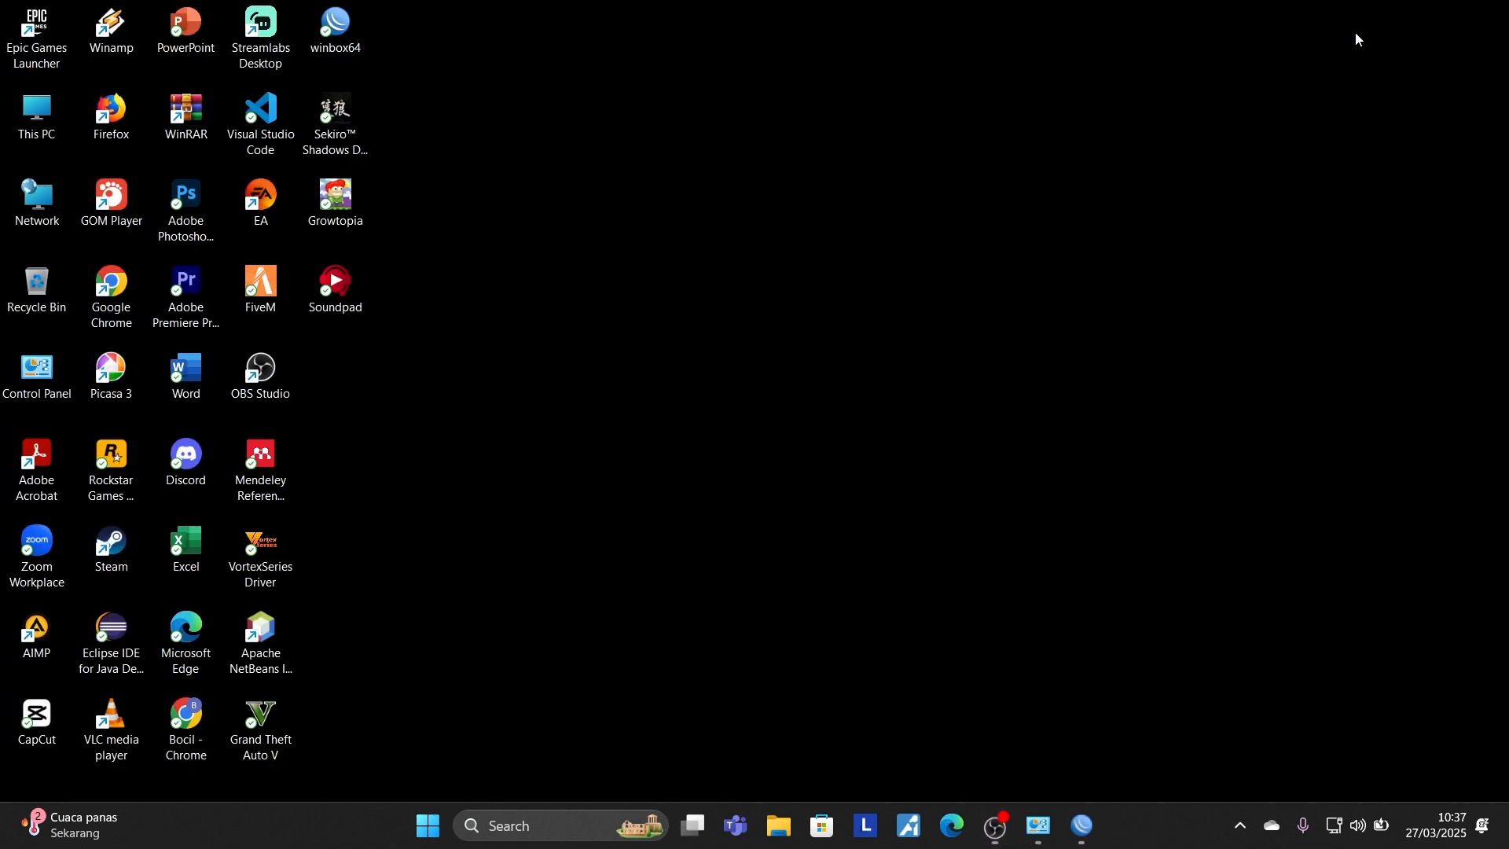
pyautogui.doubleClick(181, 719)
pyautogui.write('sp')
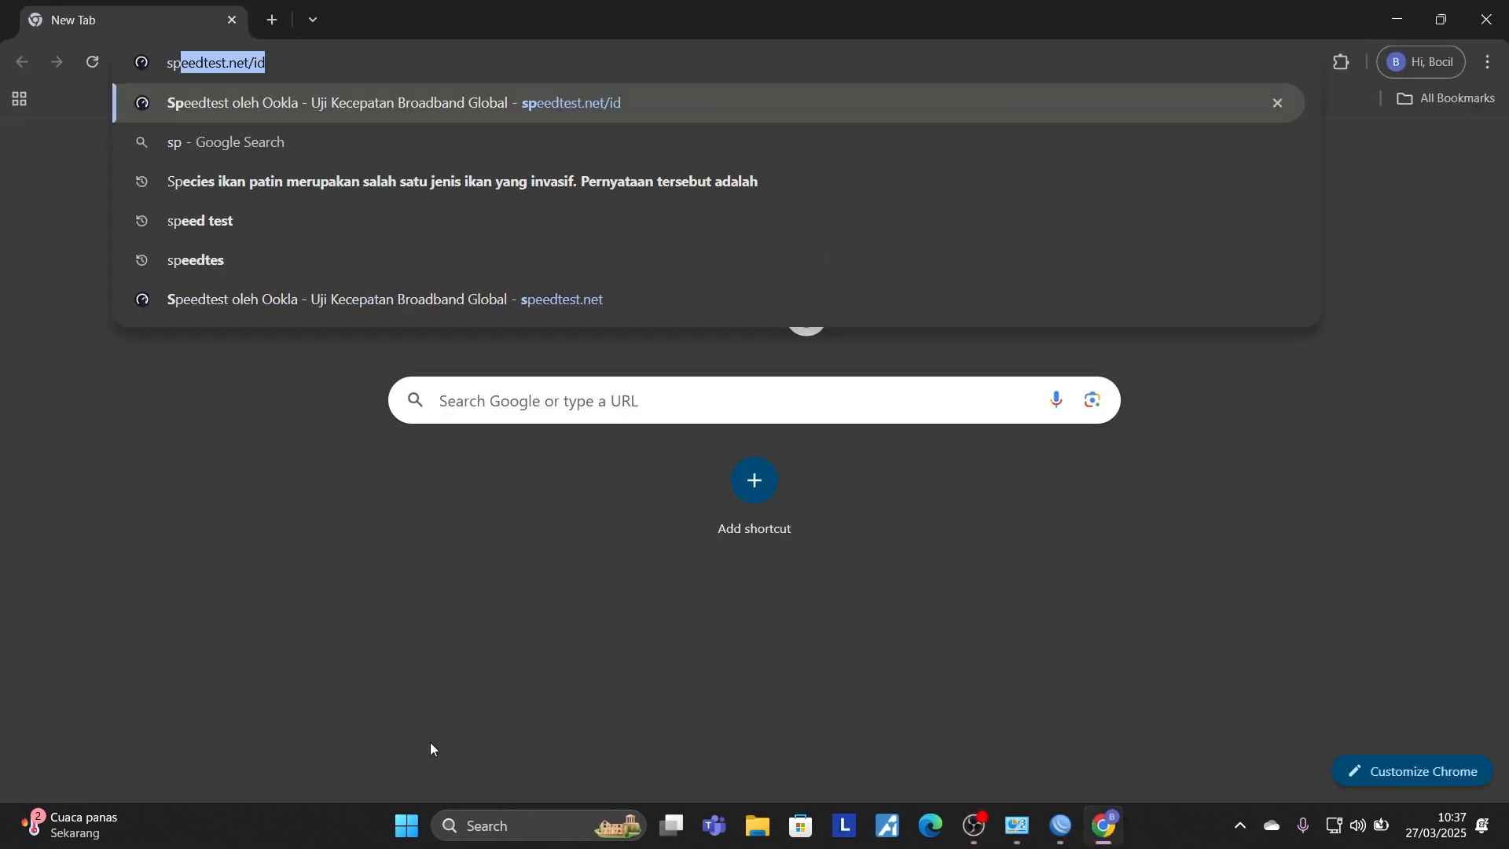
pyautogui.write('ee')
pyautogui.press('Return')
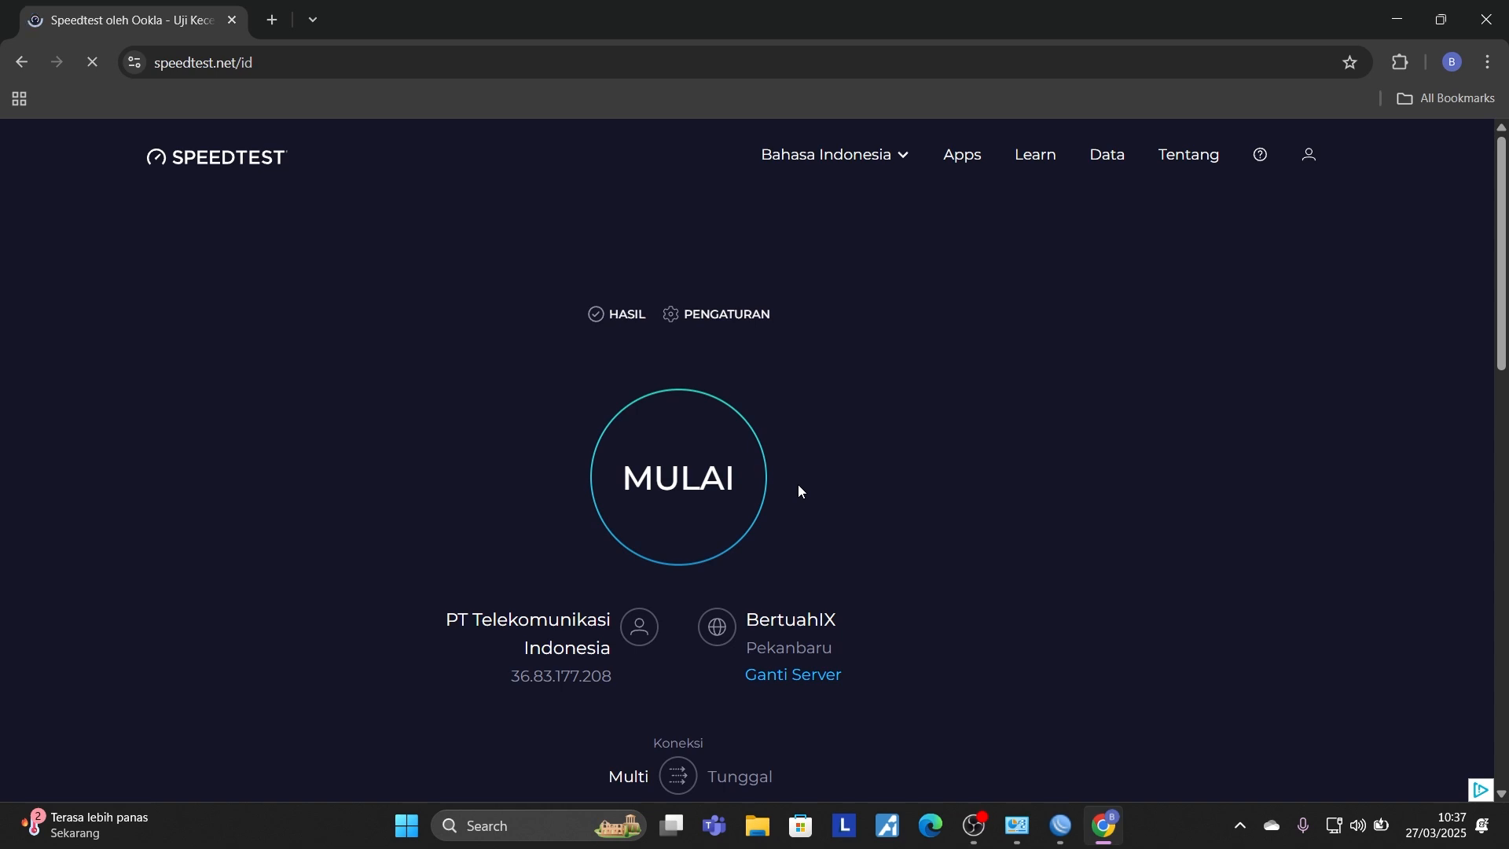
# Step: Run the speed test on the administration PC, examine its download and upload results, and return to WinBox
pyautogui.click(691, 475)
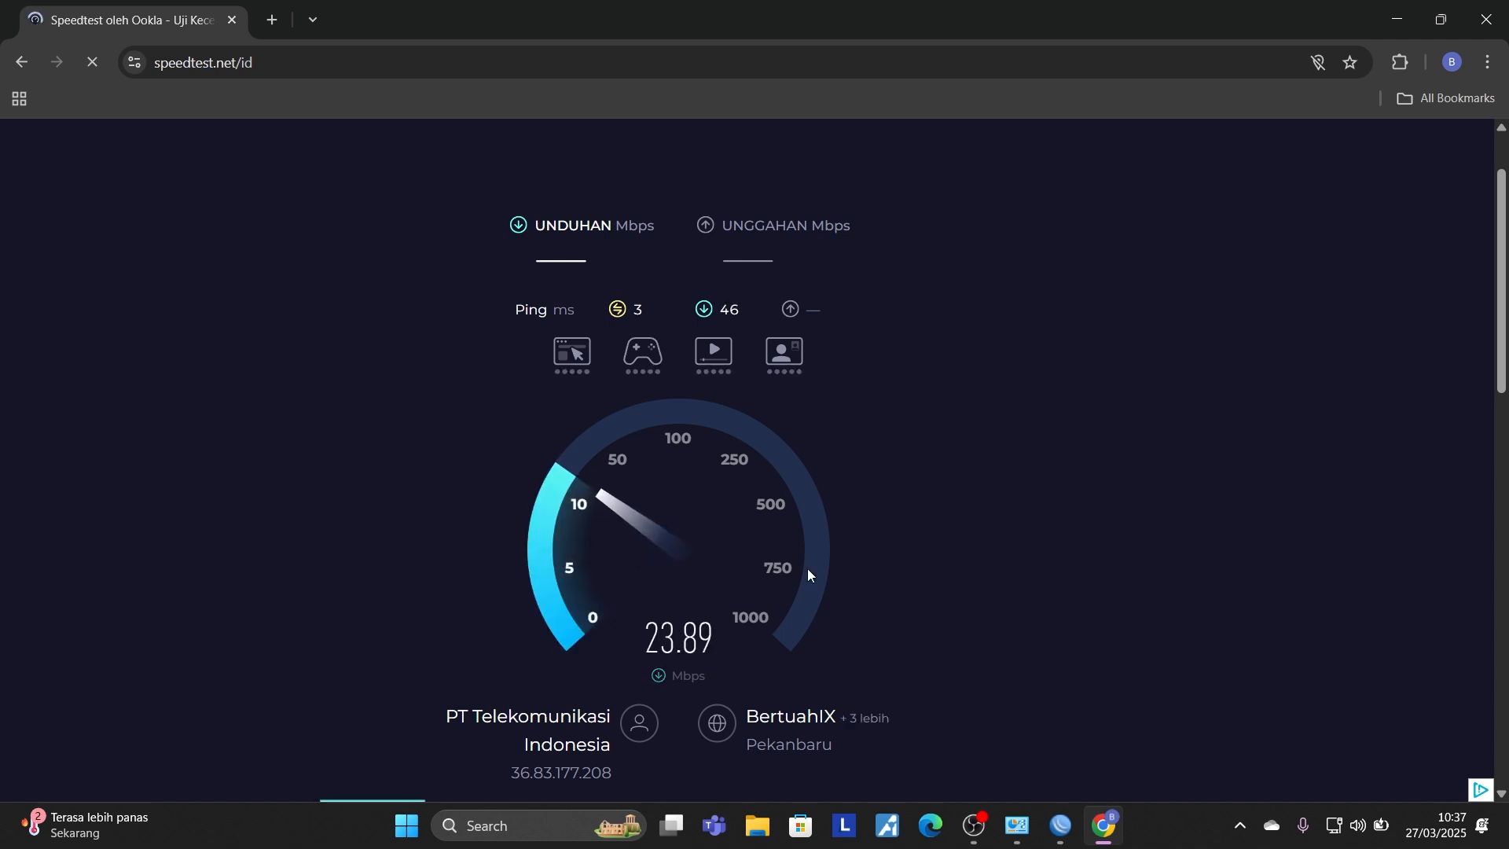
pyautogui.scroll(-1, 809, 569)
pyautogui.scroll(1, 723, 507)
pyautogui.scroll(-1, 884, 597)
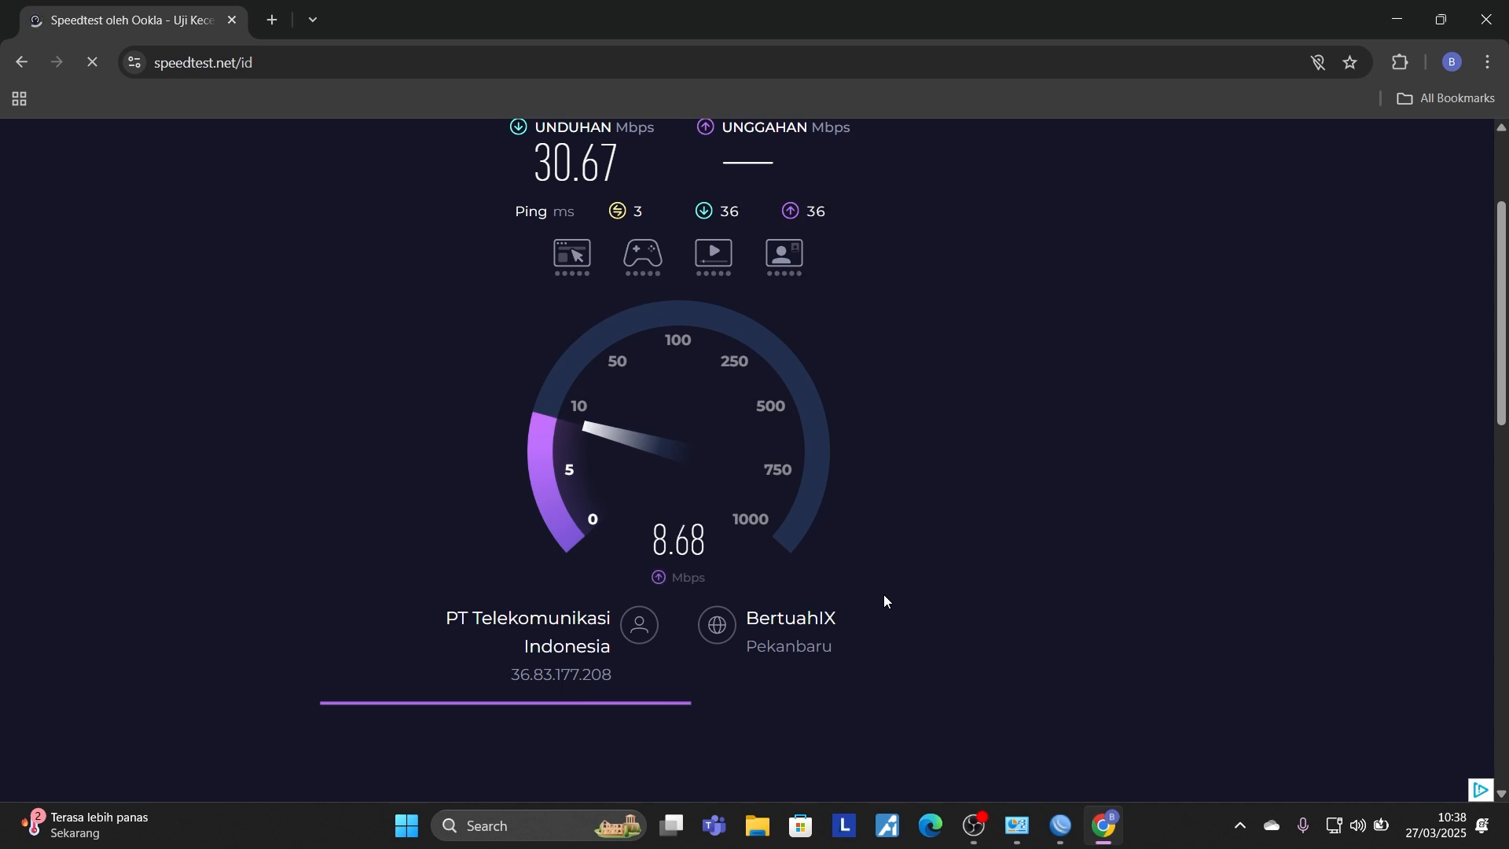
pyautogui.scroll(1, 883, 595)
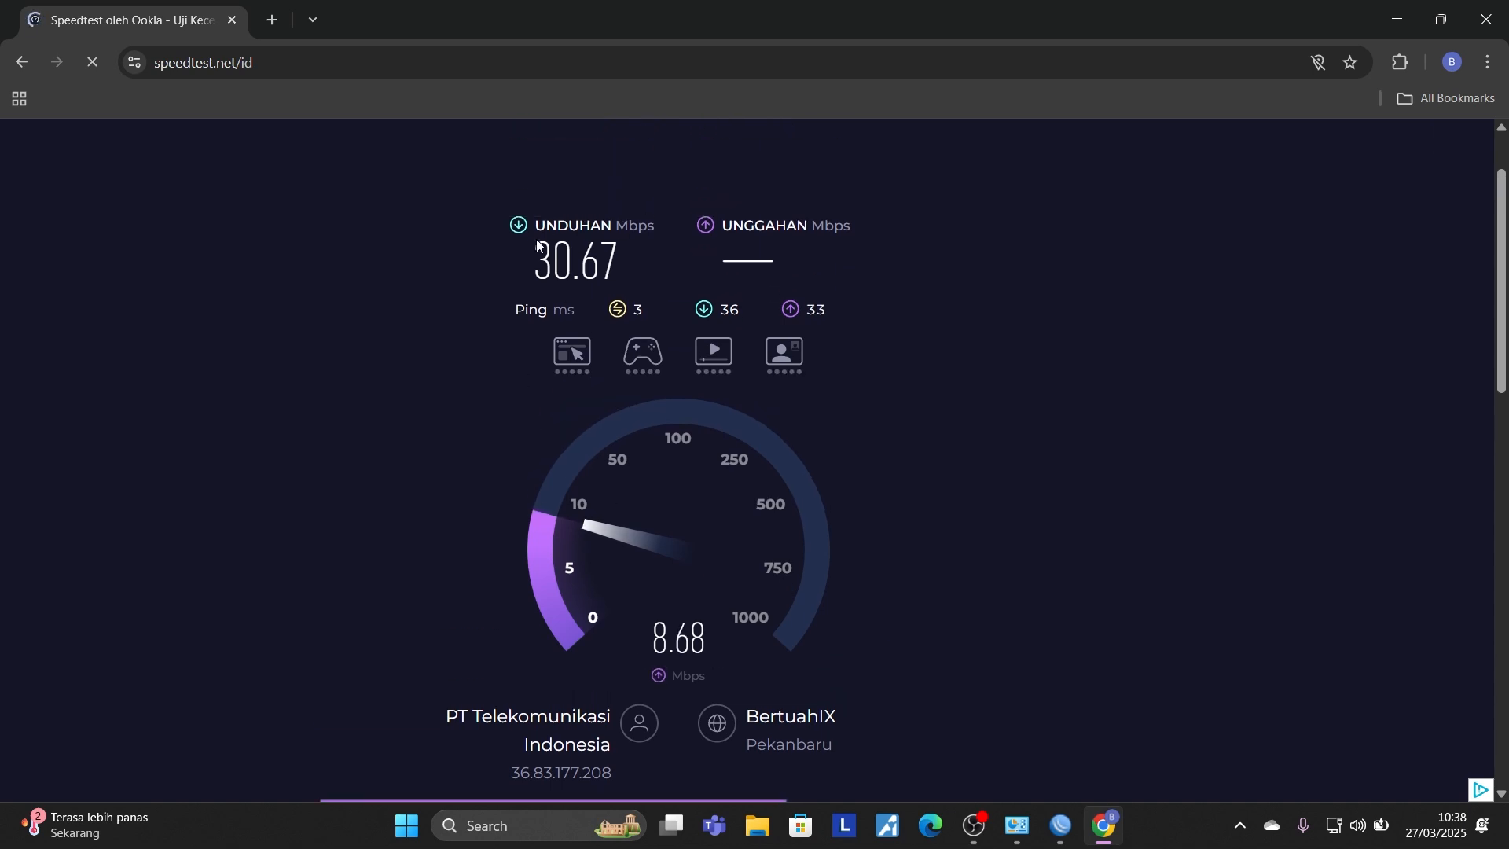
pyautogui.scroll(-1, 853, 582)
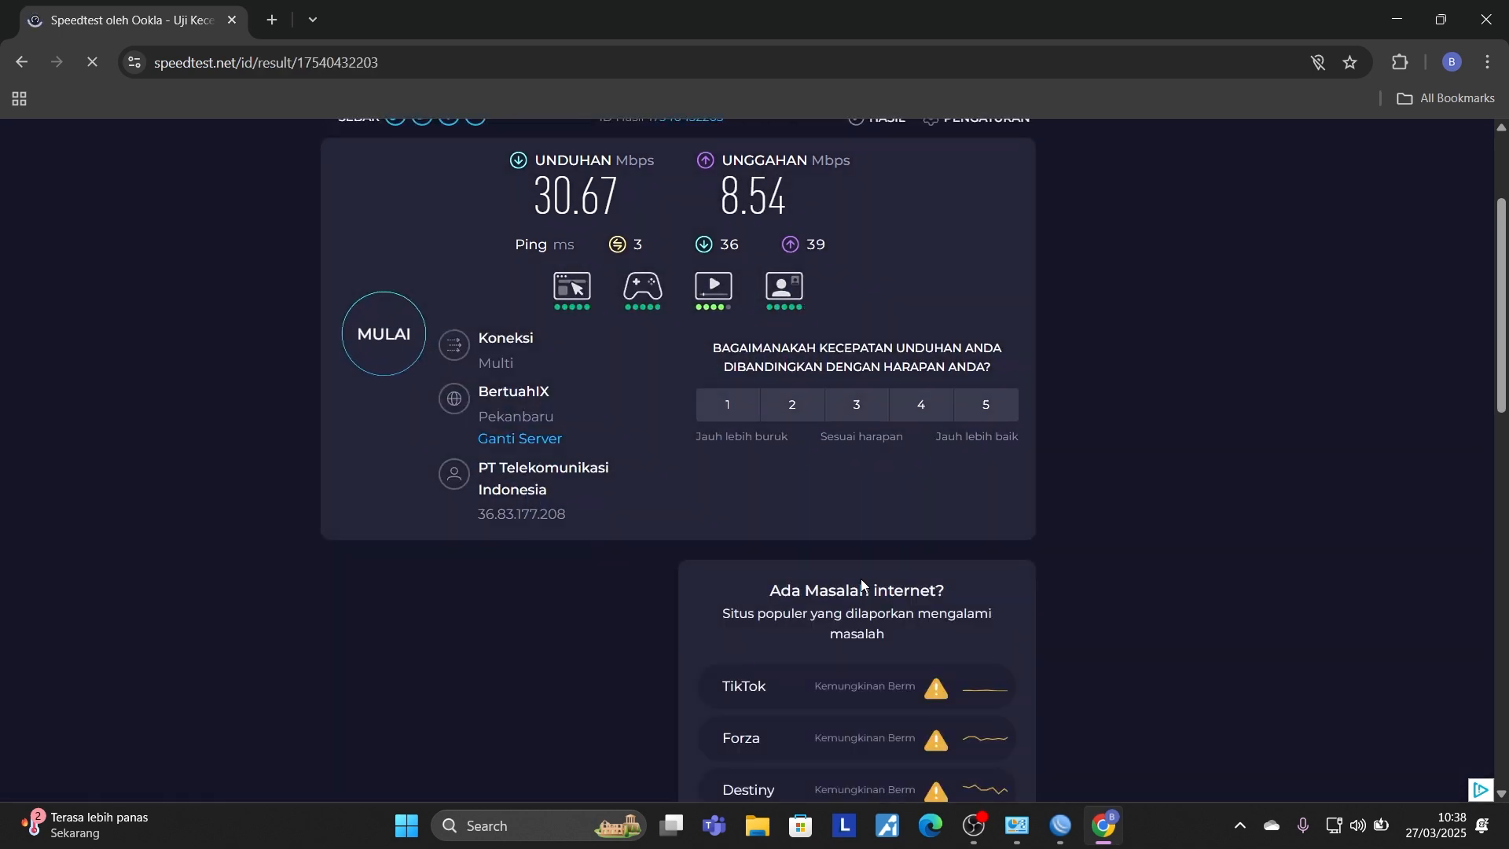
pyautogui.scroll(1, 857, 543)
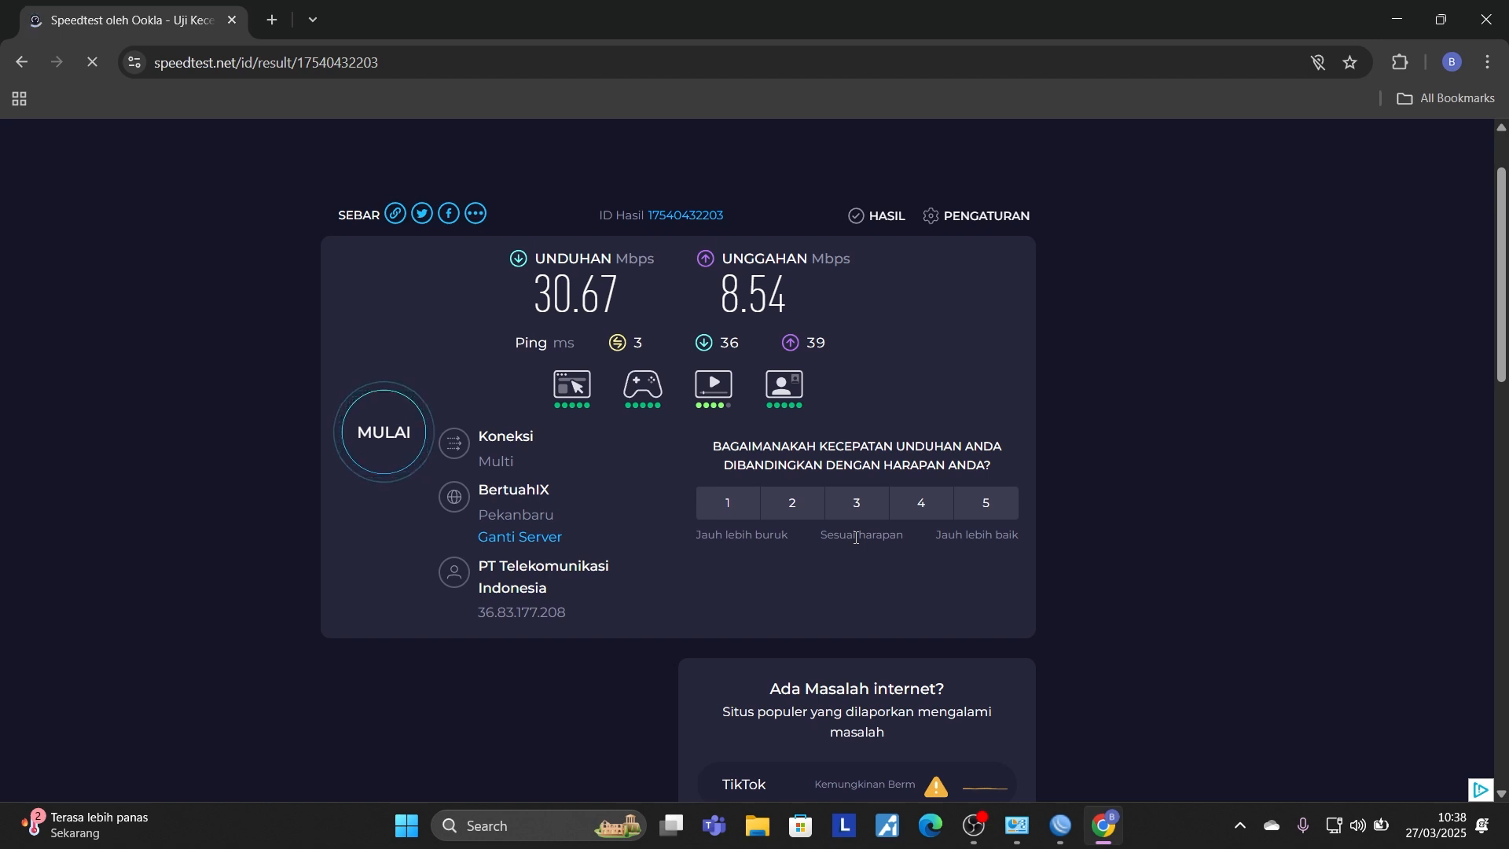
pyautogui.click(1059, 824)
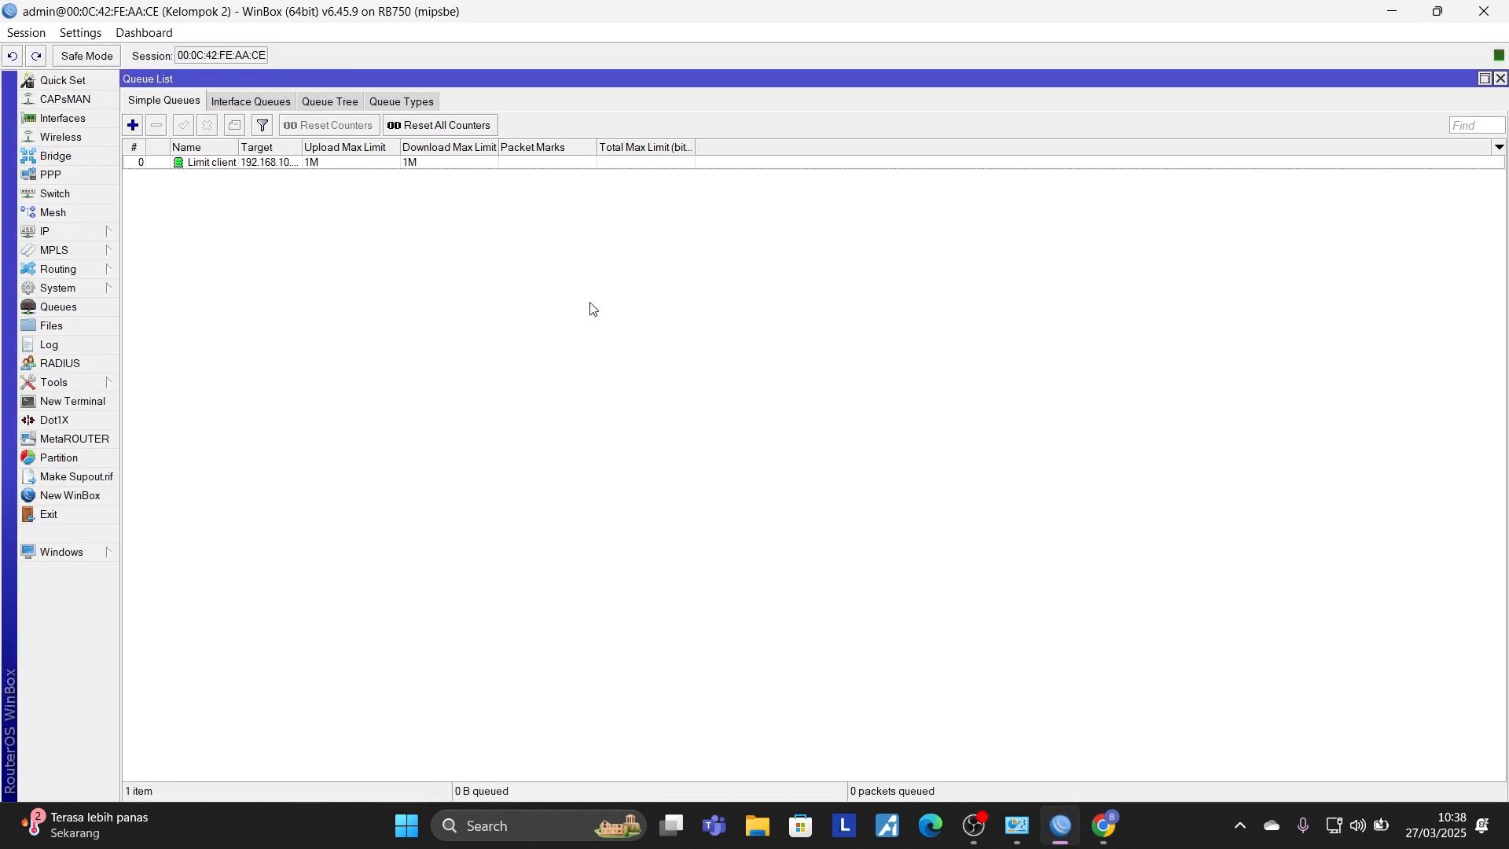